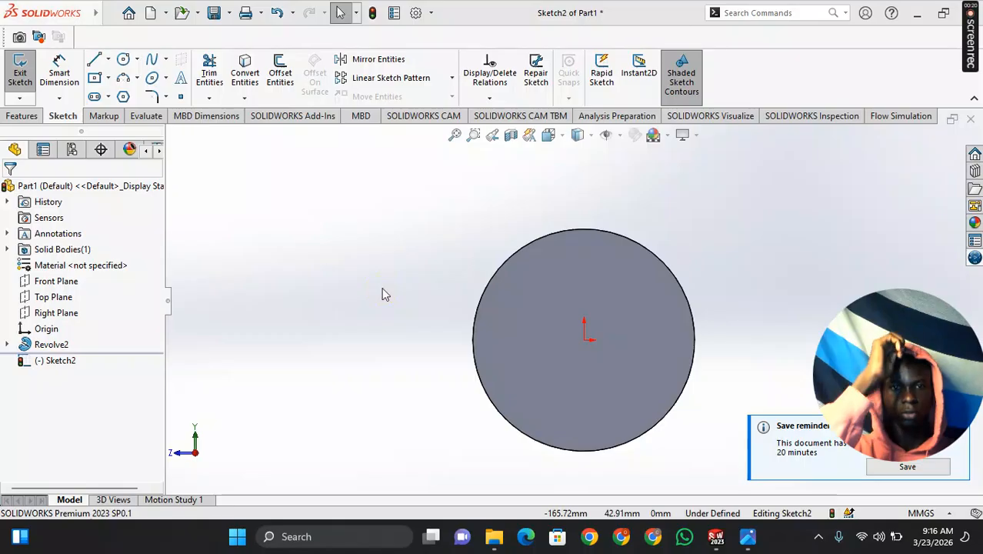
- Switch to the image viewer and enlarge the Fig 2 isometric drawing to examine its shape and dimensions
click(748, 536)
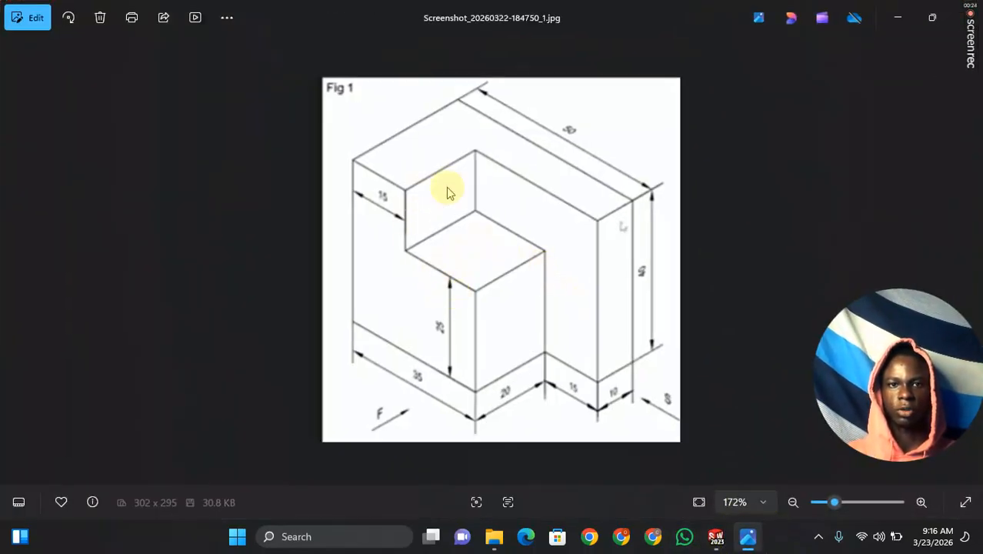
key(Right)
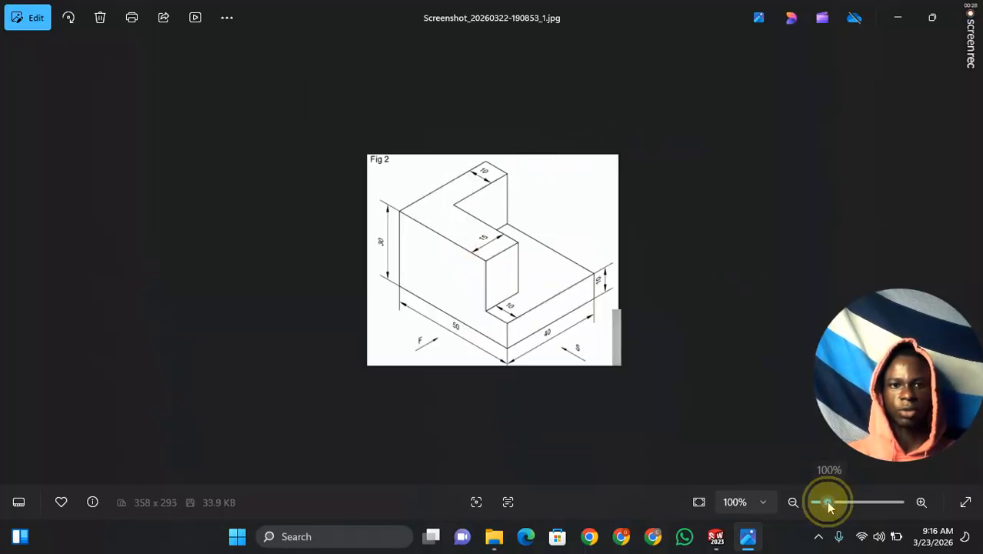
drag(828, 504, 834, 502)
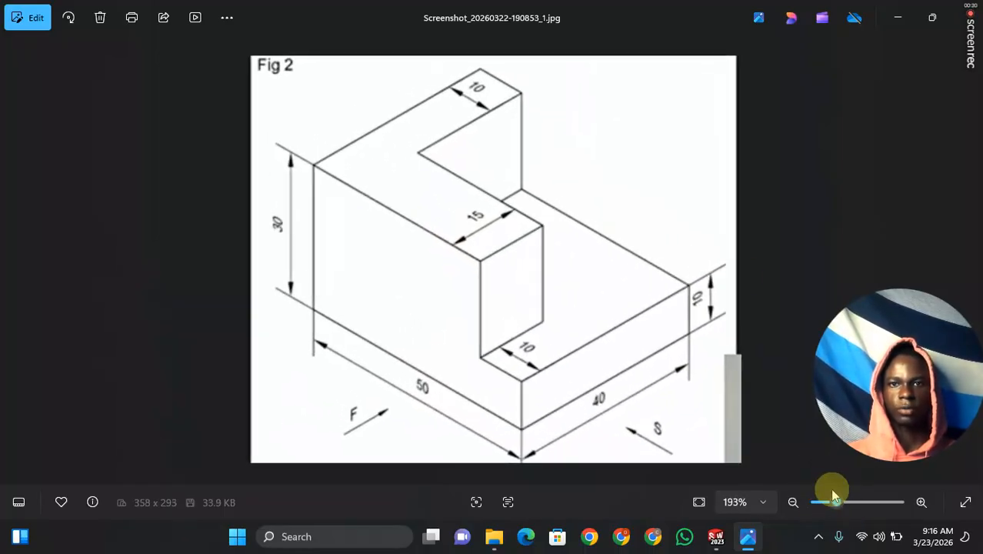
click(898, 17)
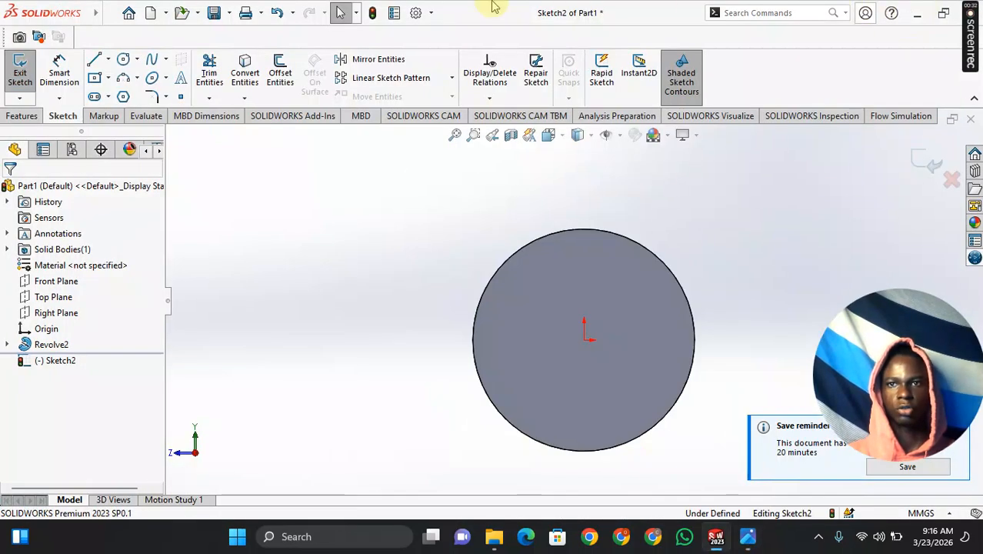
- Create a new part document
click(20, 117)
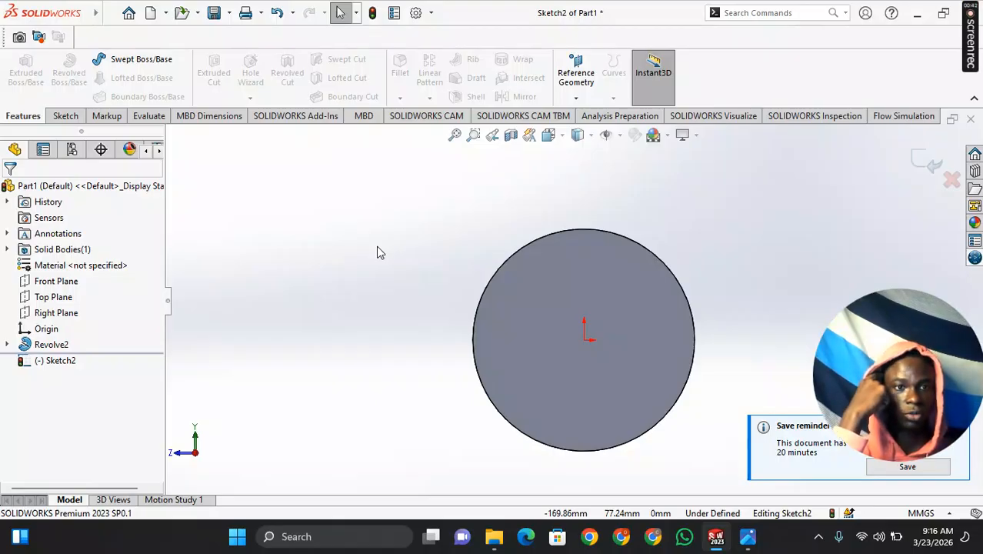
drag(850, 338, 893, 392)
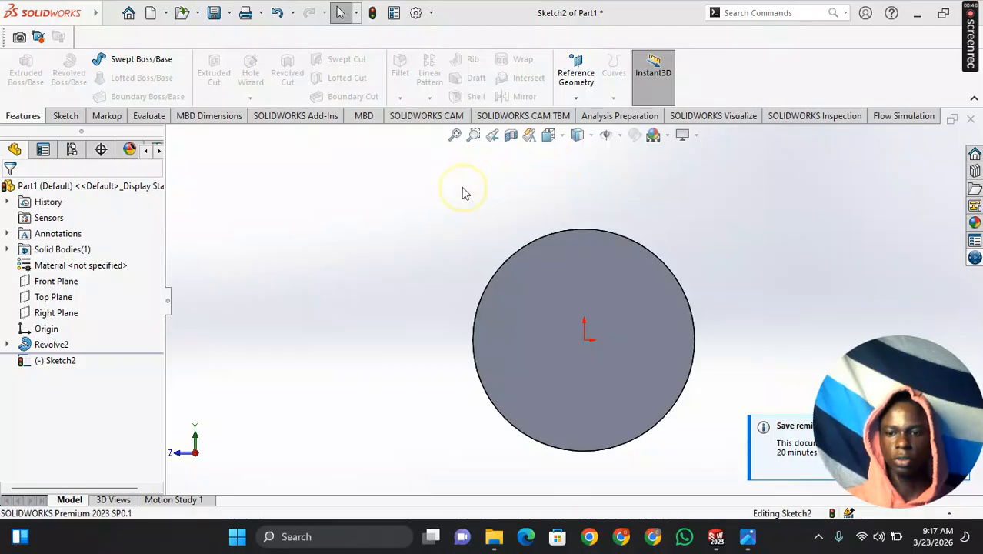
key(ctrl+n)
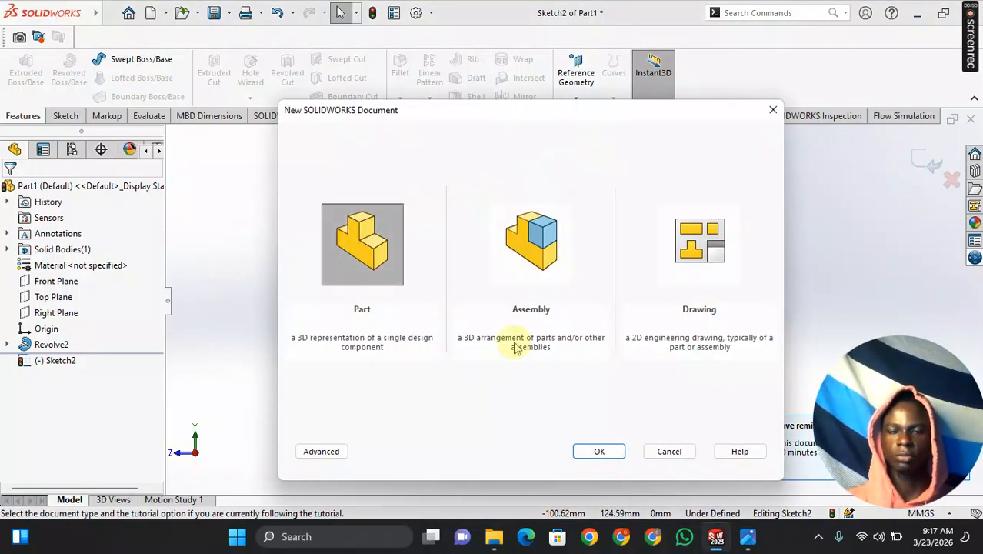
click(600, 453)
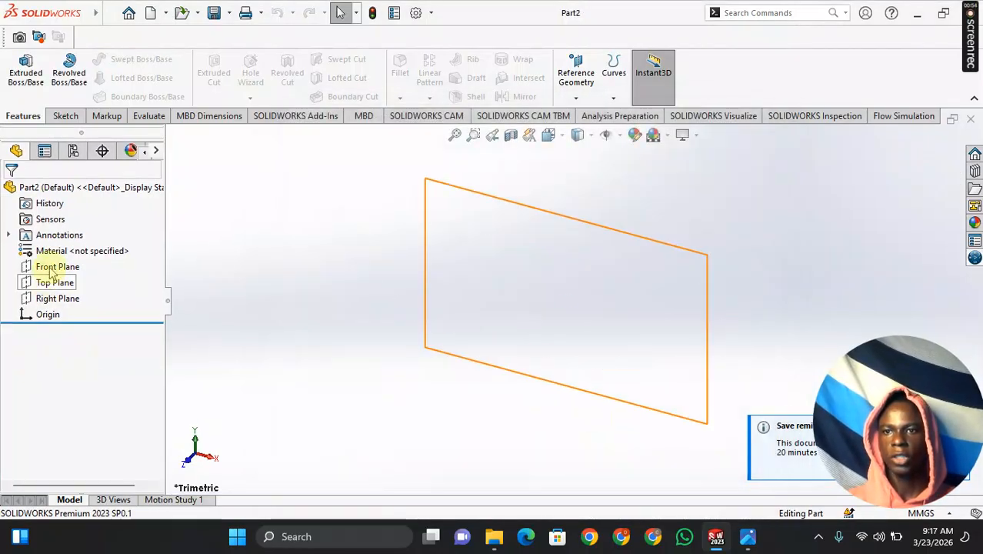
- Start a new sketch on the Front Plane of the part
click(54, 267)
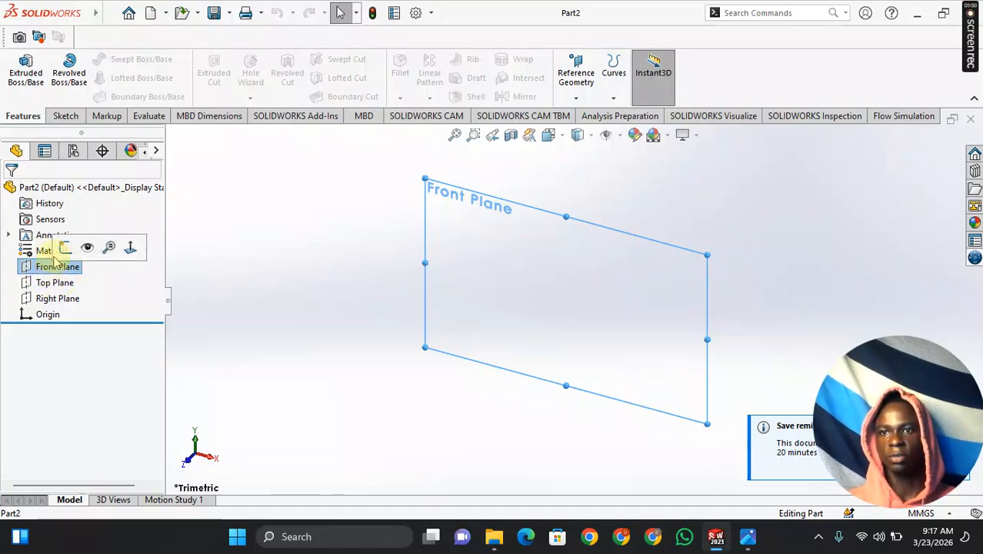
click(55, 262)
click(158, 291)
click(52, 266)
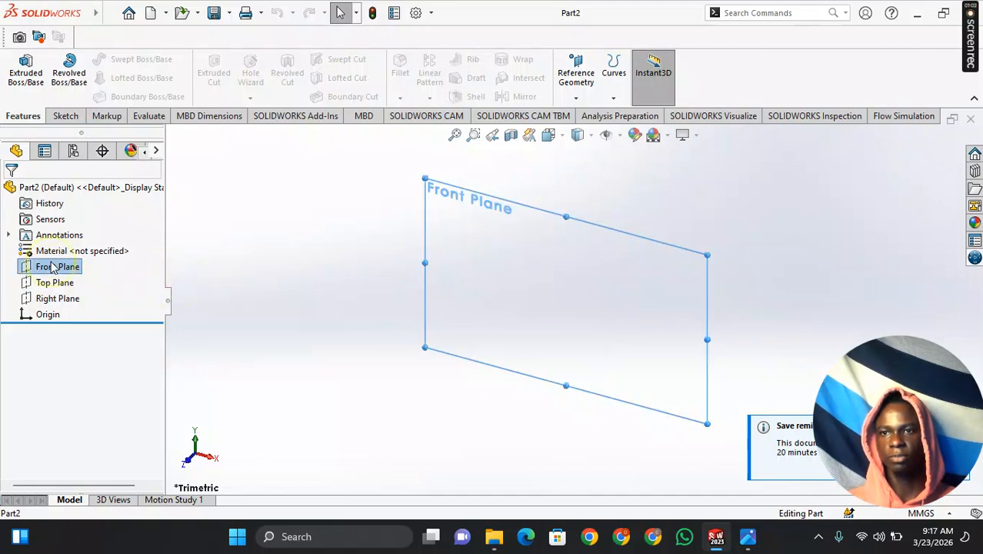
click(63, 242)
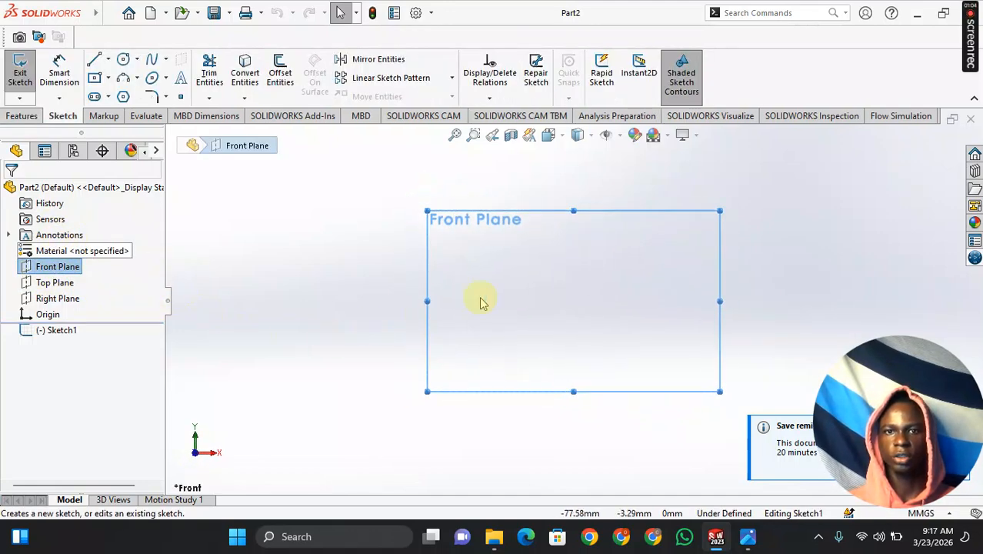
- Check the Fig 2 drawing and sketch a center rectangle about 223 mm wide, centered on the origin
click(747, 536)
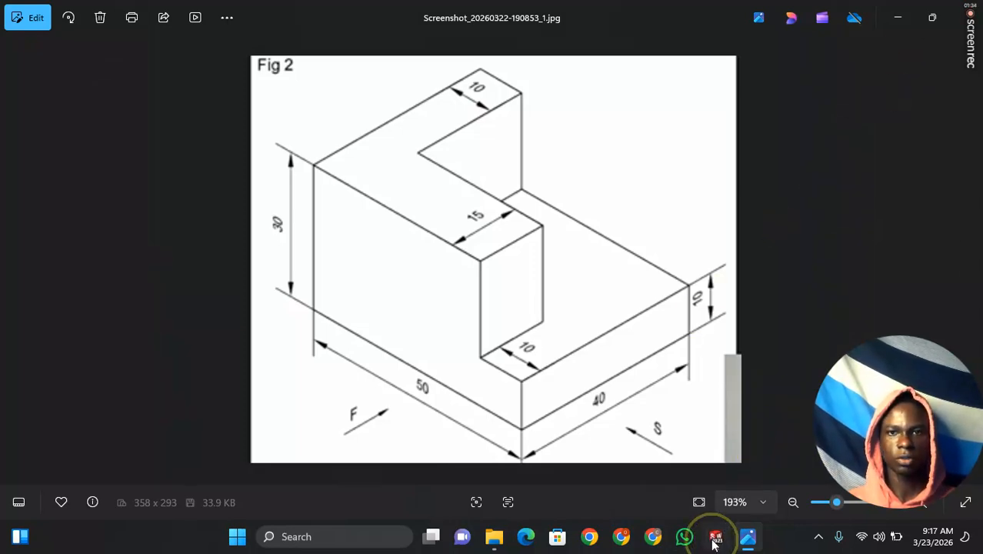
mouse_move(714, 539)
click(757, 466)
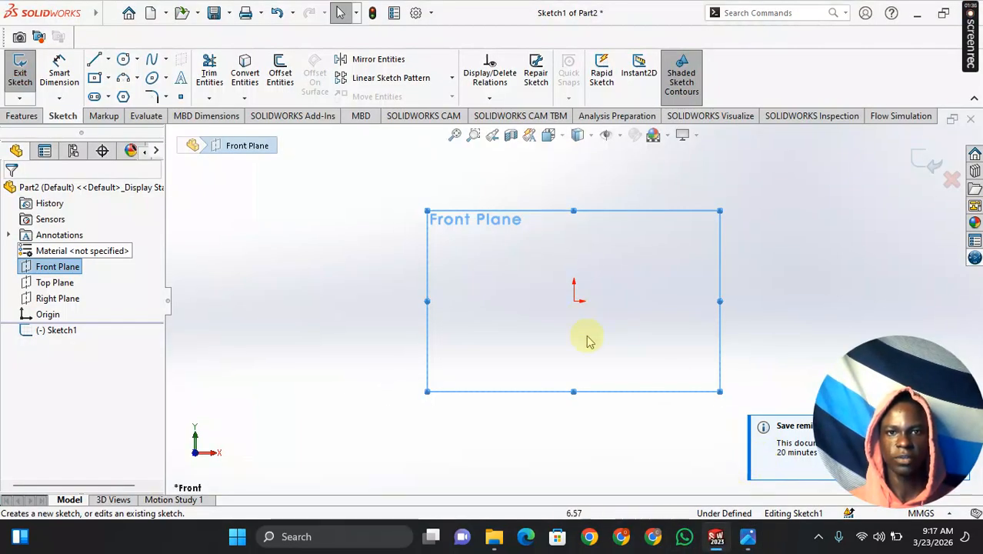
click(110, 78)
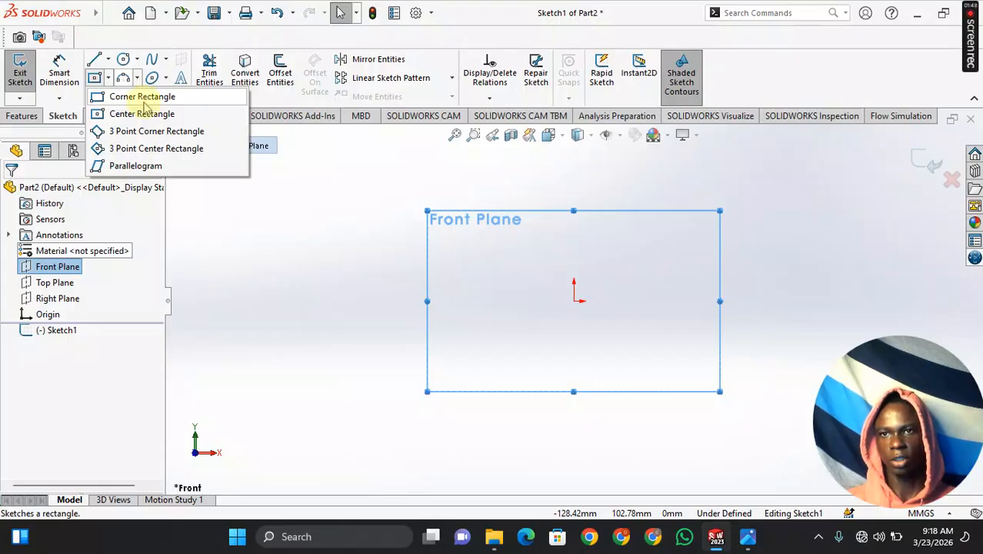
click(142, 113)
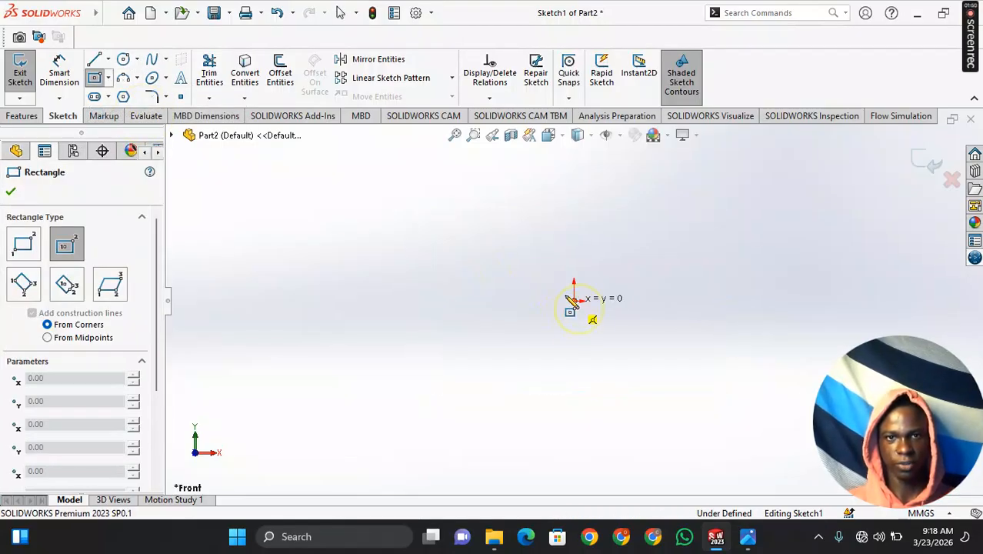
click(573, 300)
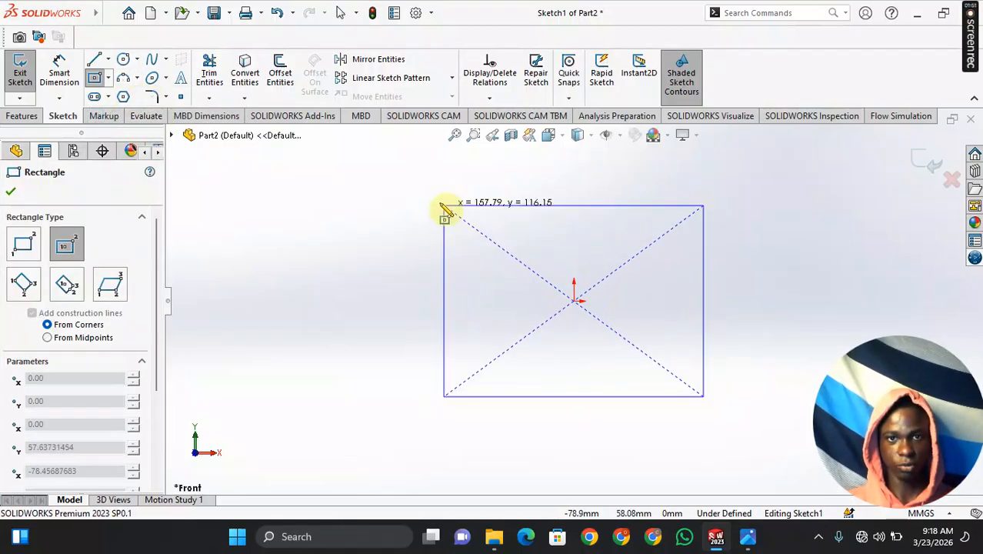
click(391, 180)
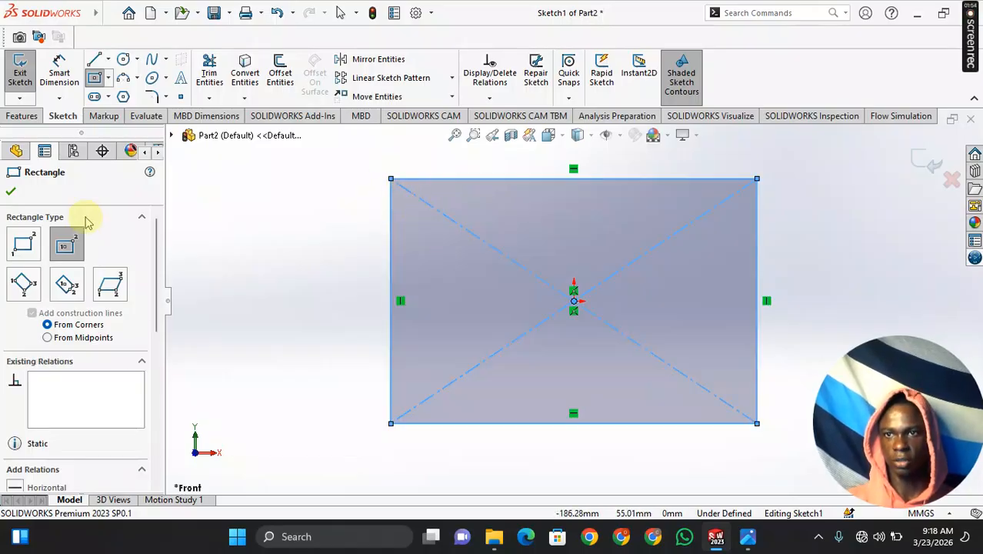
click(9, 193)
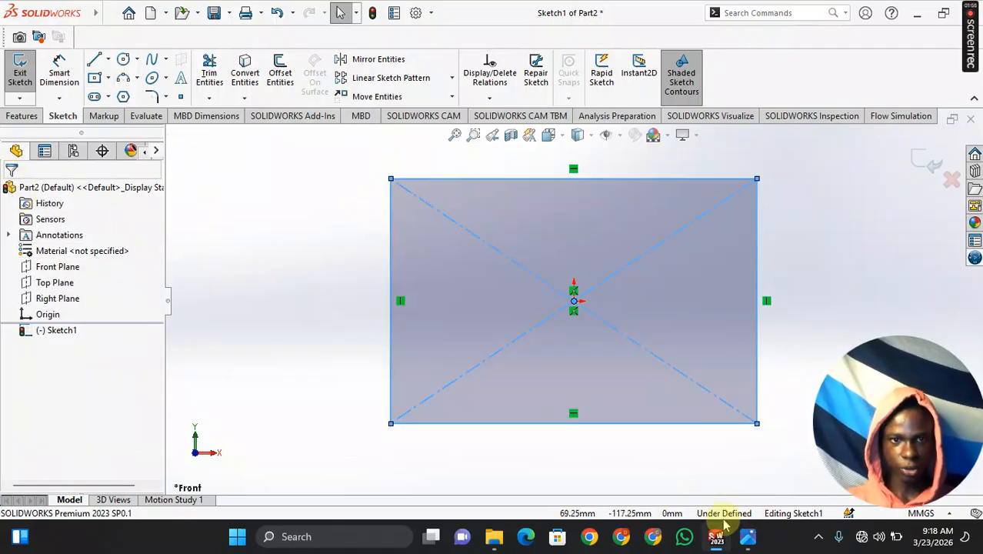
- Check the base size on the Fig 2 drawing and dimension the rectangle's top edge to 50 mm
click(749, 538)
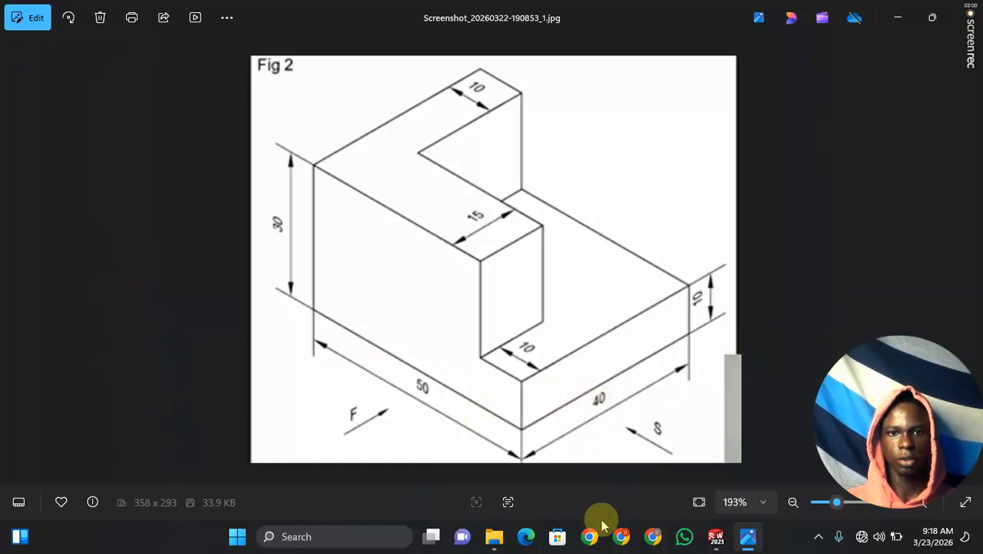
mouse_move(716, 536)
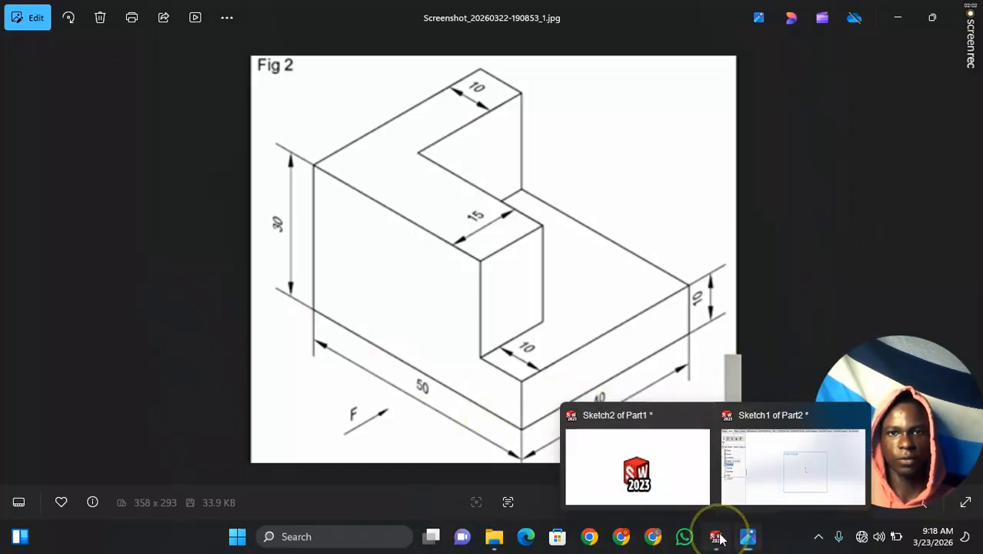
click(785, 470)
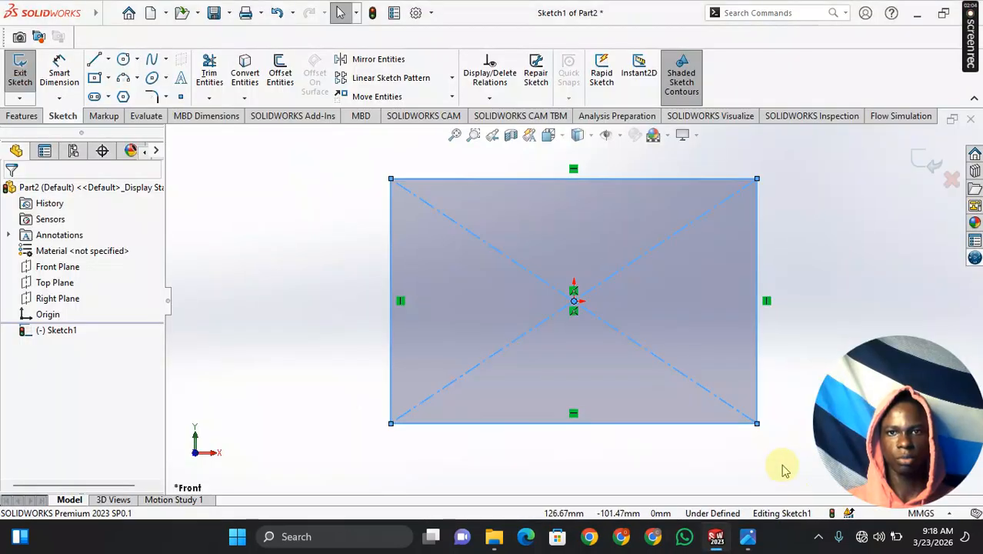
click(258, 273)
click(59, 73)
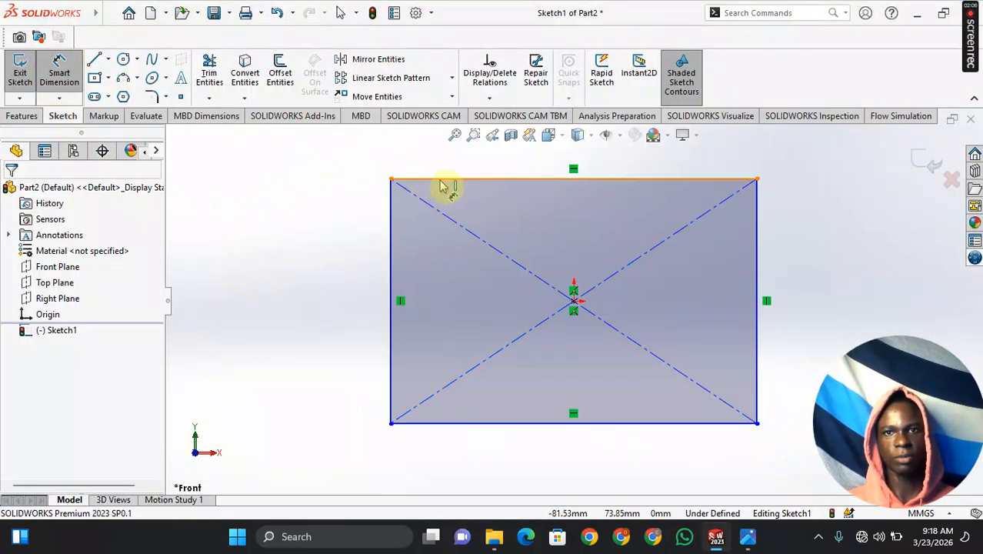
click(528, 180)
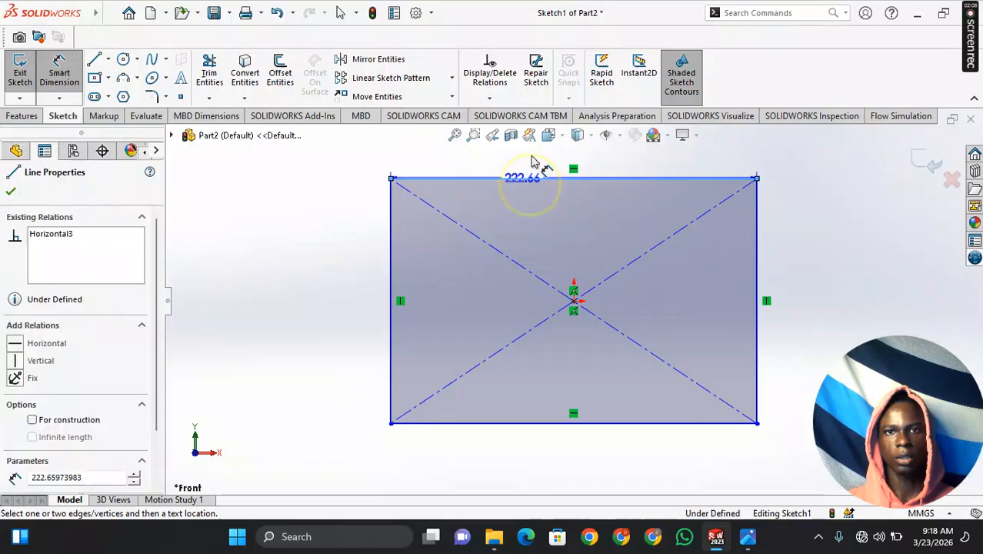
click(587, 153)
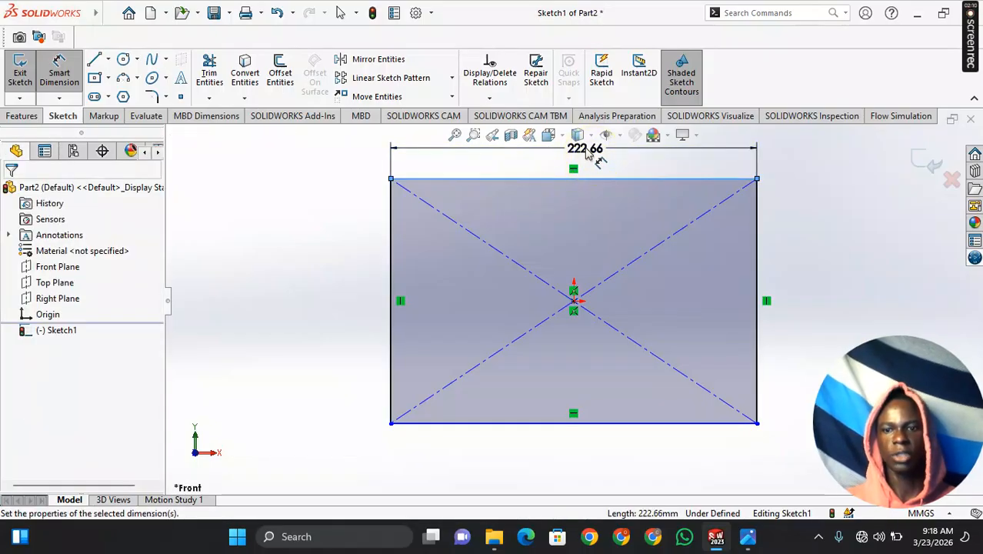
text(50)
key(Return)
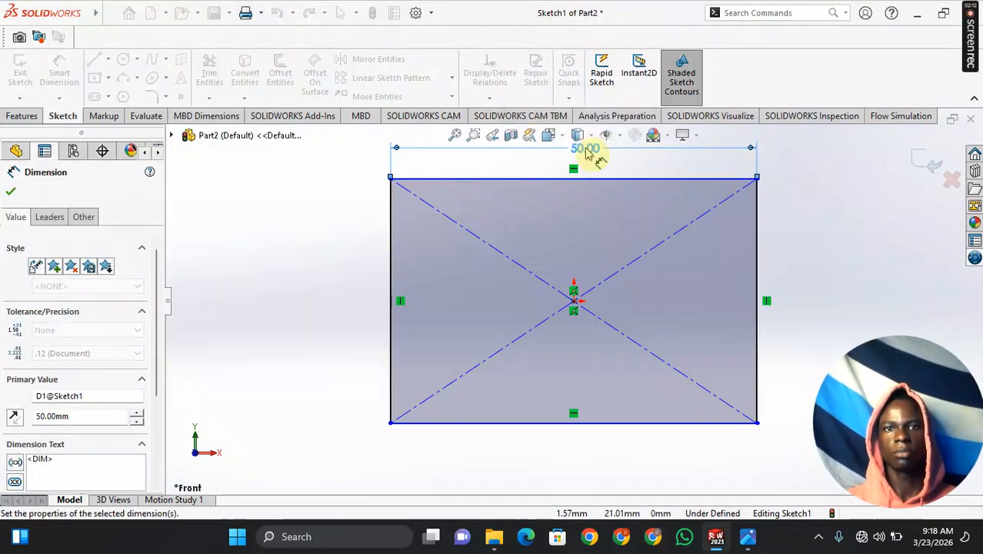
- Dimension the rectangle's left edge to 40 mm and leave the dimension command
click(392, 273)
click(318, 290)
text(40)
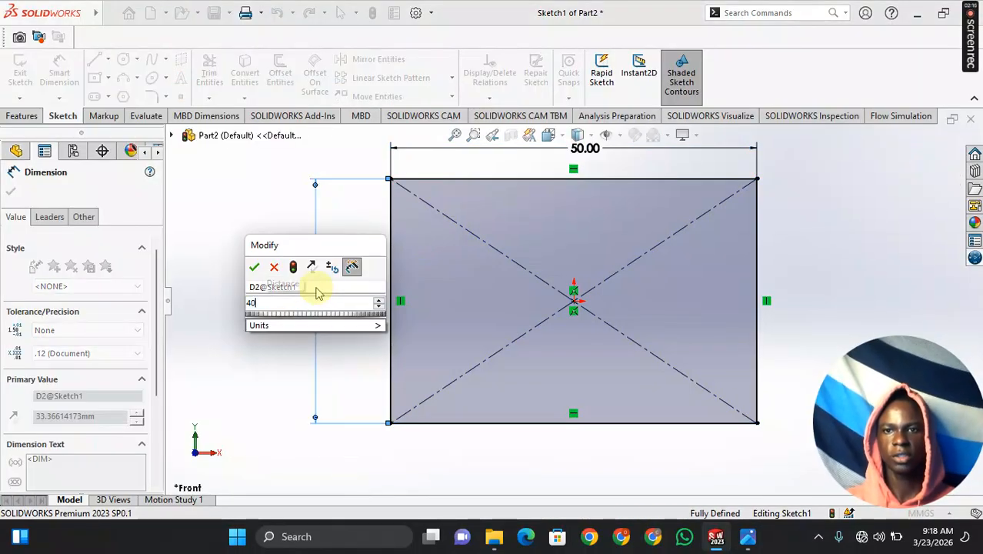
key(Return)
click(11, 192)
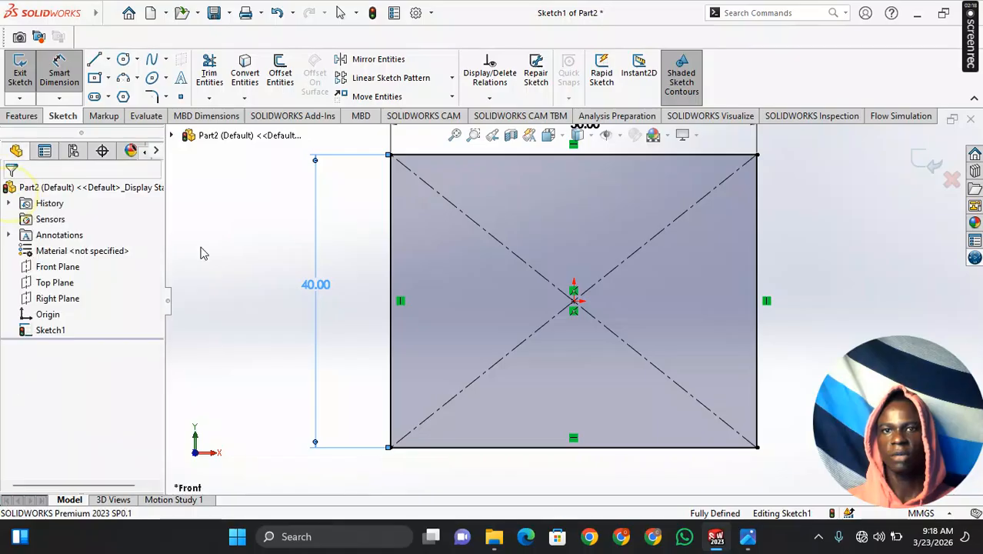
key(Escape)
key(f)
ctrl+middle_drag(366, 284, 332, 283)
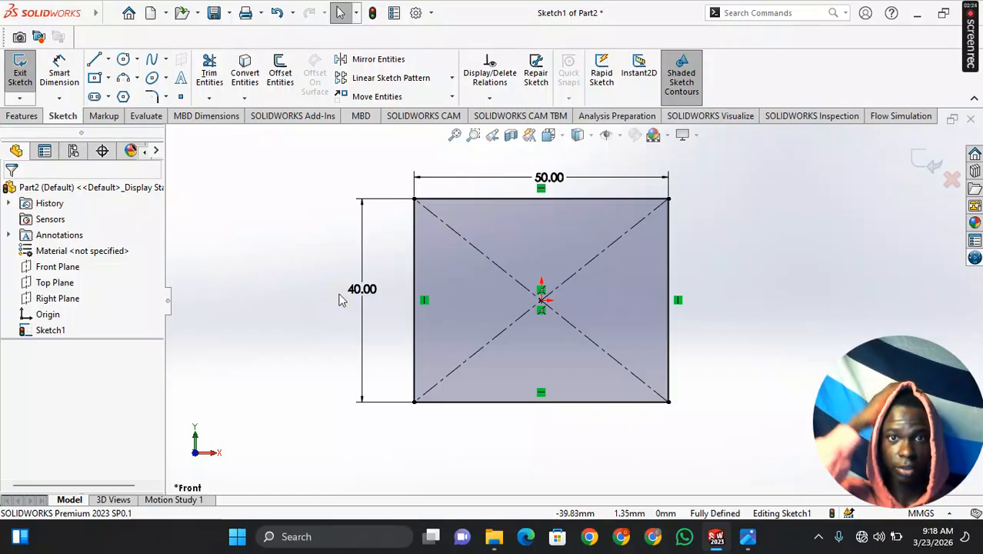
click(364, 329)
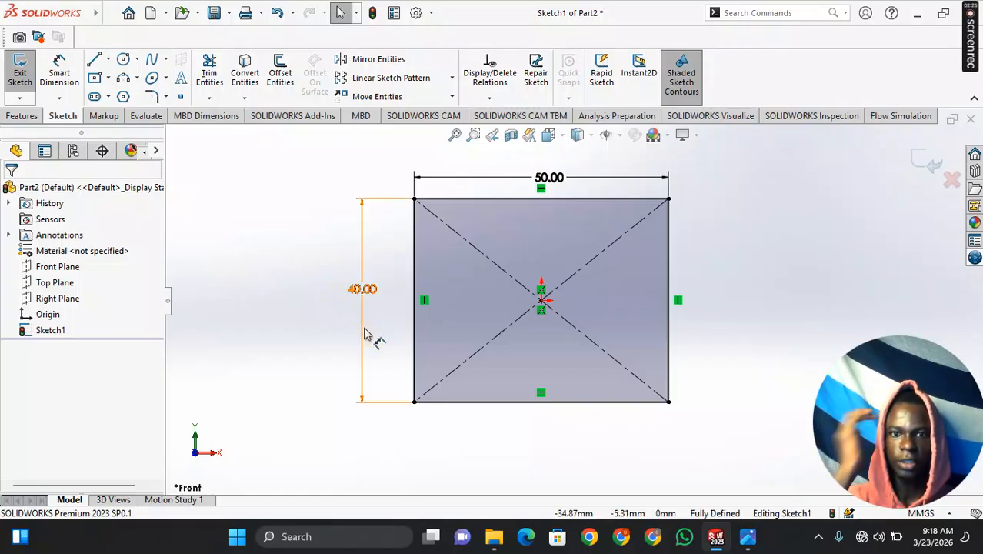
- Check the base thickness on the Fig 2 drawing and extrude the rectangle 10 mm, blind from the sketch plane
click(748, 536)
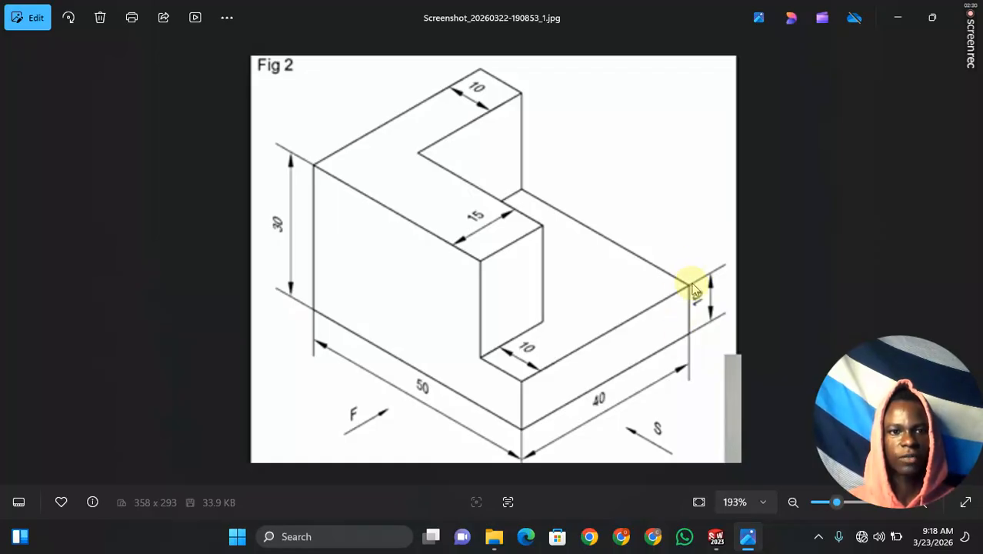
mouse_move(715, 536)
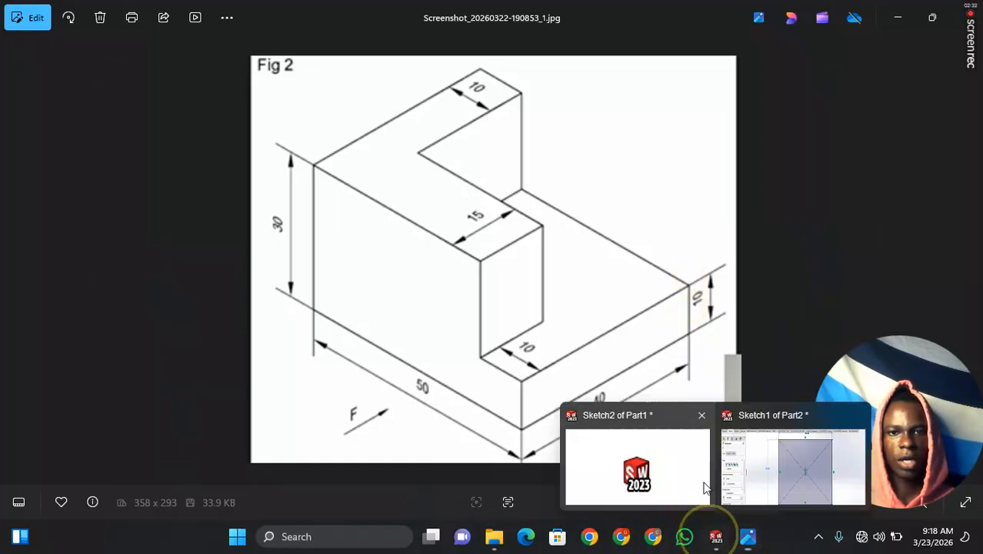
click(758, 467)
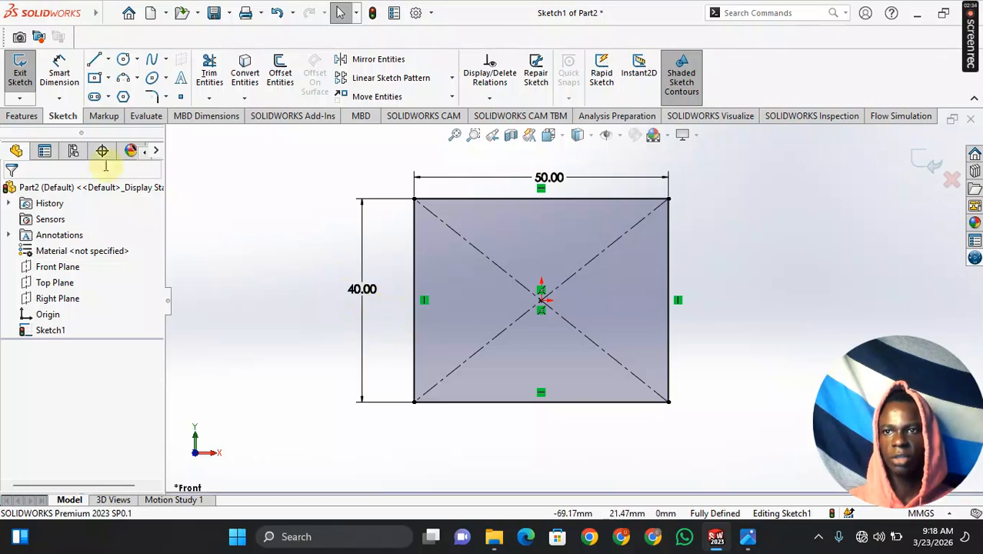
click(18, 116)
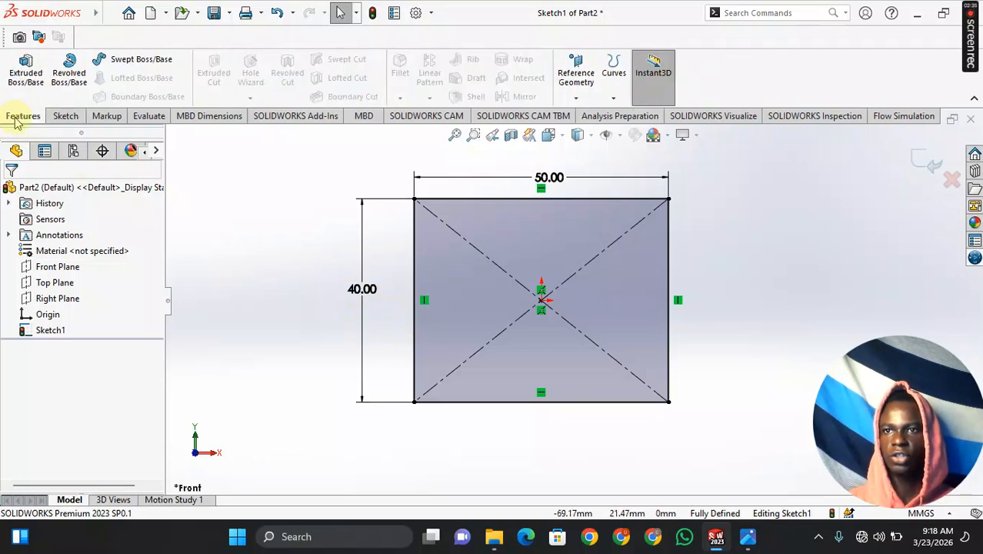
click(18, 73)
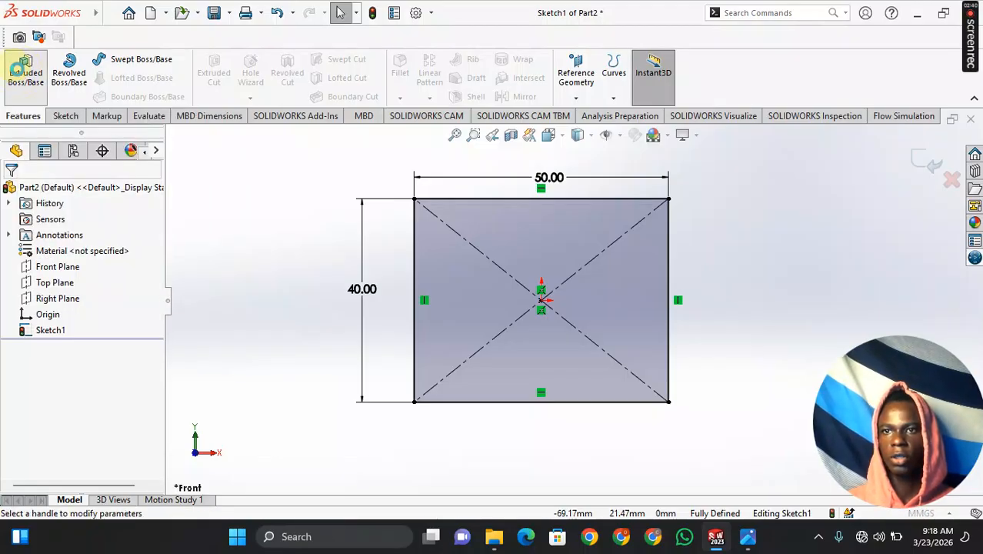
middle_drag(430, 343, 418, 308)
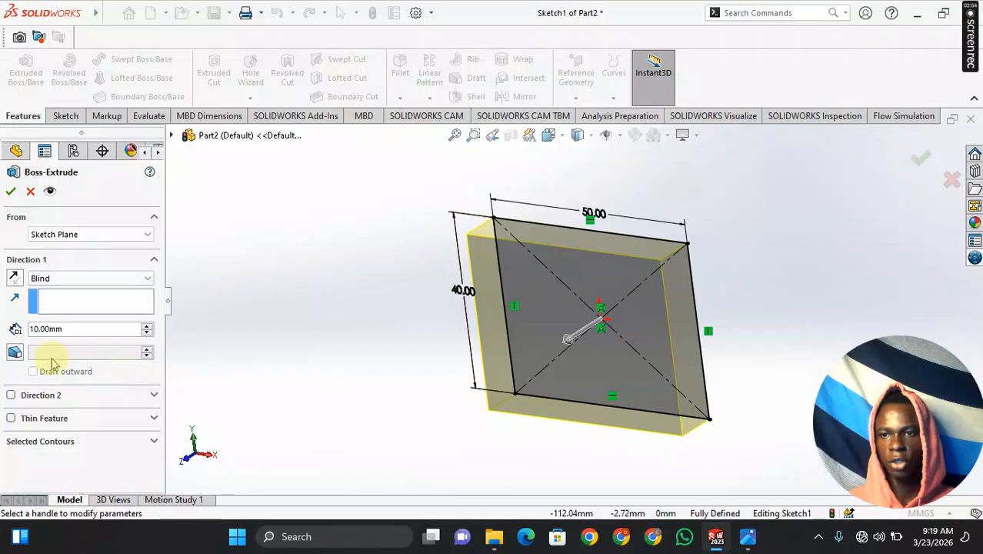
click(103, 235)
click(103, 247)
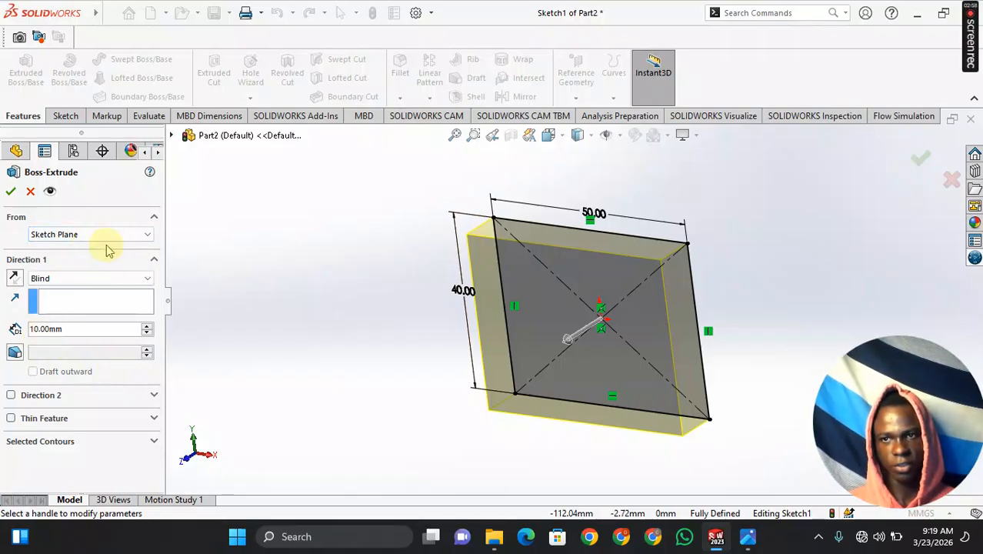
click(11, 192)
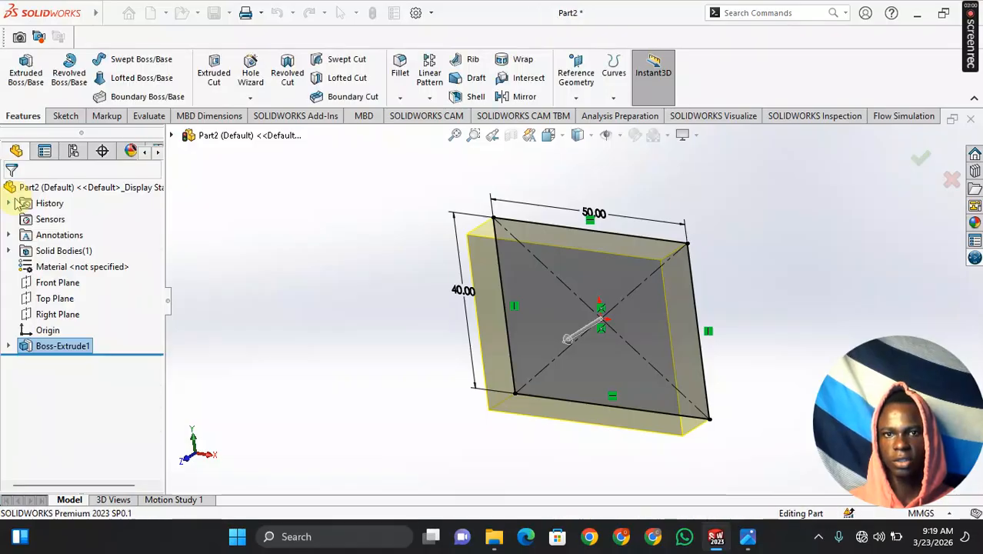
- Inspect the extruded plate from several sides and examine the L-shaped upright on the Fig 2 drawing
middle_drag(360, 322, 416, 237)
middle_drag(436, 331, 373, 242)
middle_drag(374, 277, 485, 299)
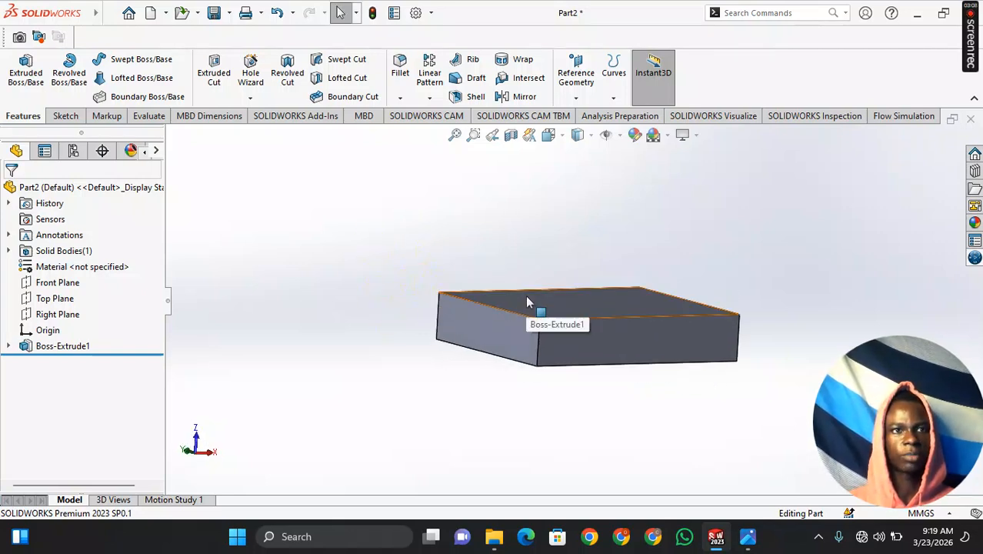
middle_drag(593, 242, 700, 443)
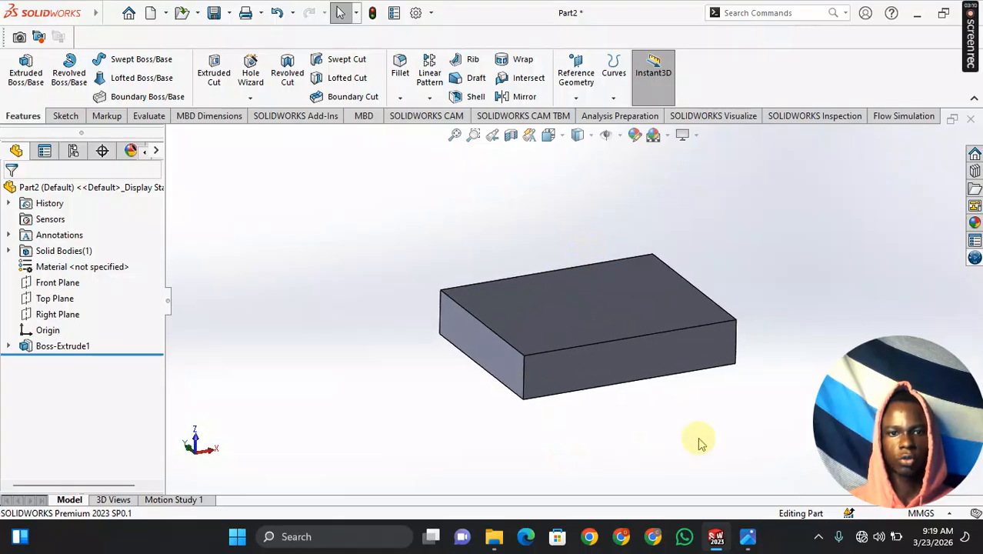
click(698, 443)
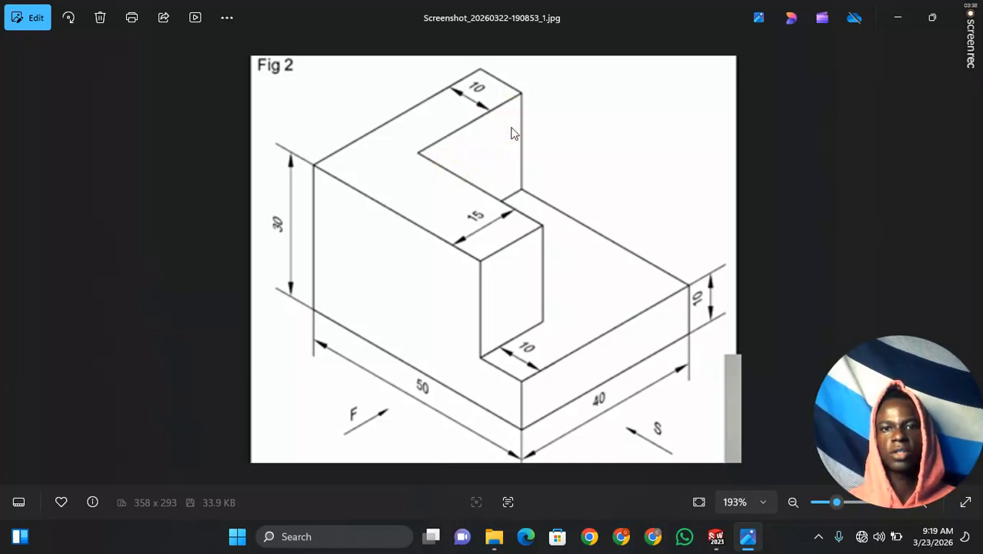
drag(519, 170, 493, 198)
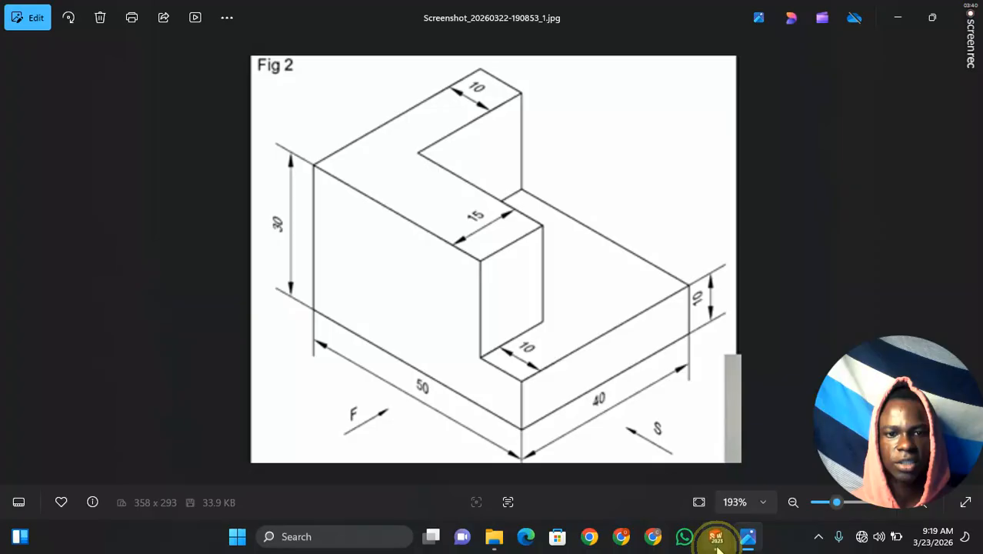
mouse_move(716, 536)
click(772, 481)
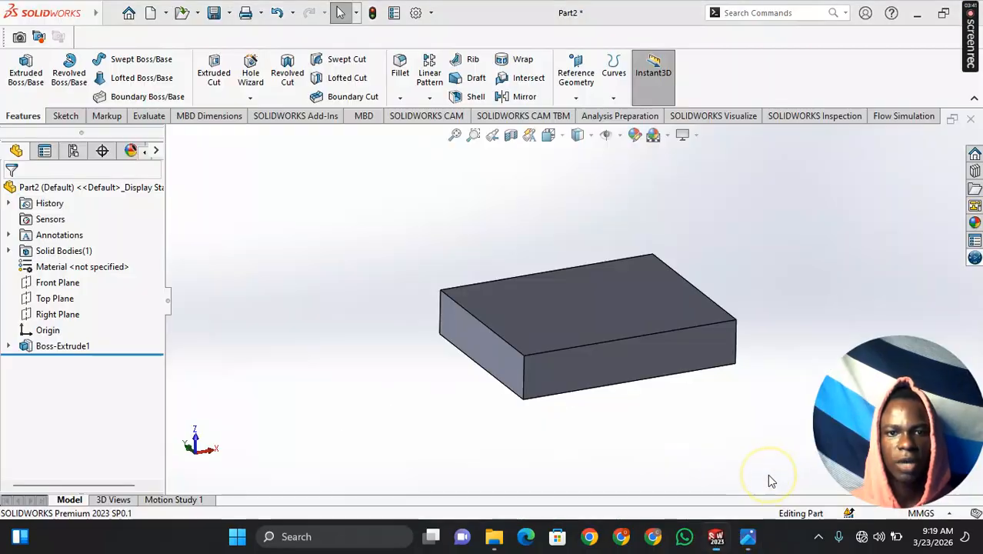
- Start a sketch on the plate's 50 by 40 mm upper face and check the upright's outline on the Fig 2 drawing
click(581, 309)
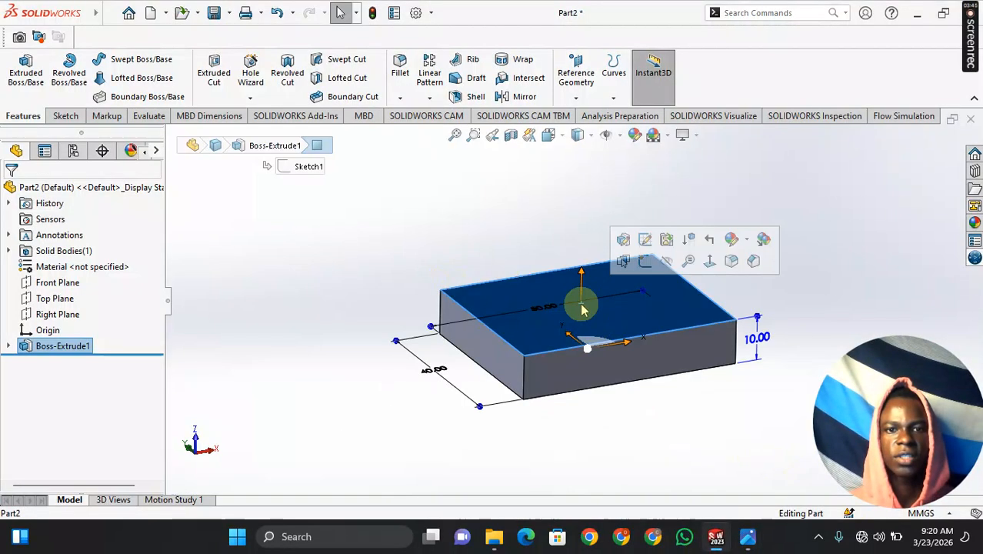
click(645, 262)
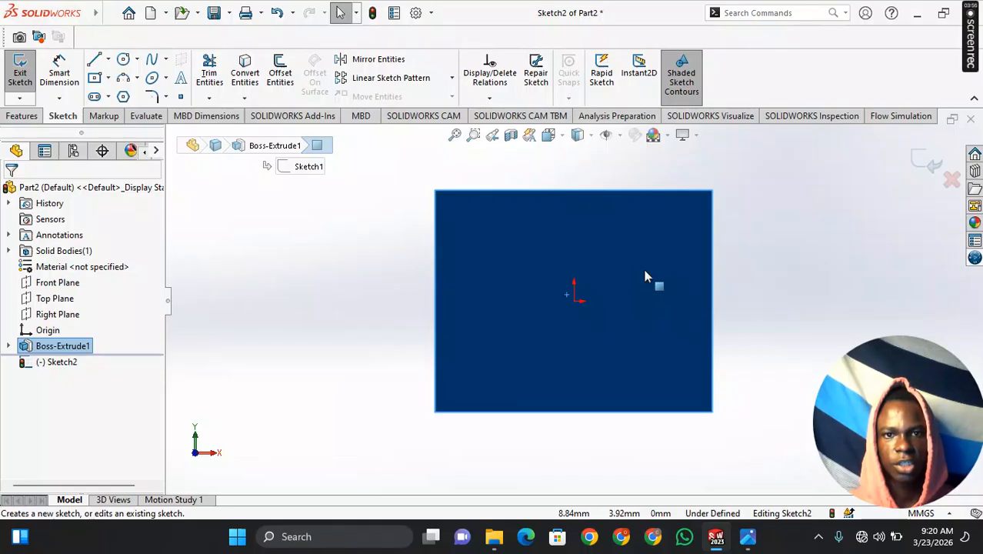
ctrl+middle_drag(645, 276, 649, 293)
click(746, 538)
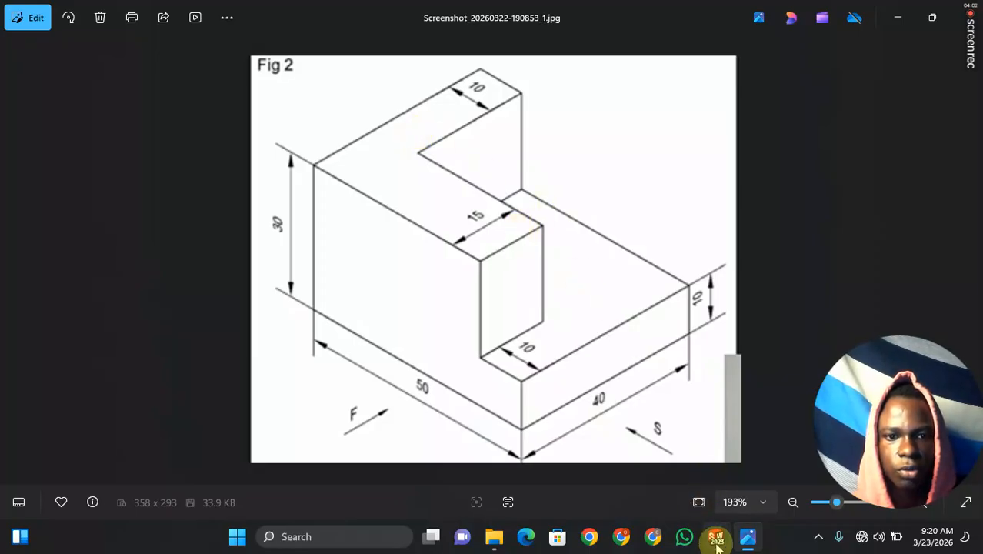
mouse_move(715, 536)
click(800, 483)
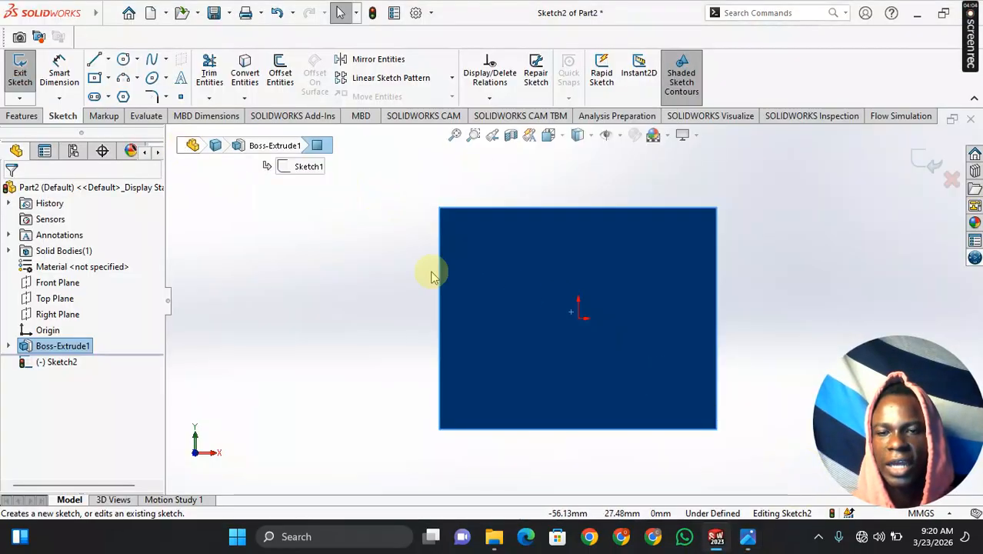
- Sketch a closed L-shaped line profile along the face's full left edge, with an arm about 11 mm wide and a foot about 23 by 11 mm
click(95, 63)
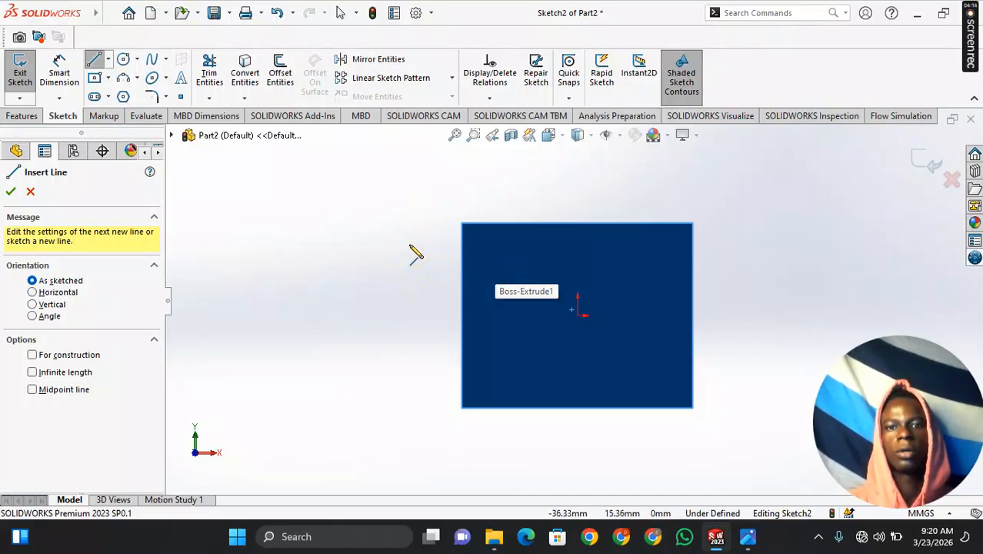
click(462, 224)
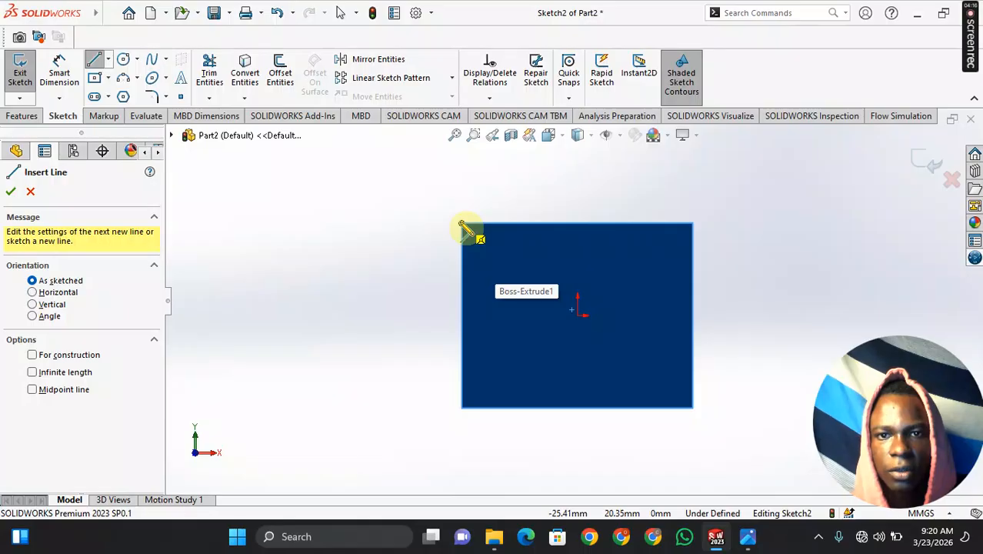
drag(461, 224, 463, 407)
click(566, 408)
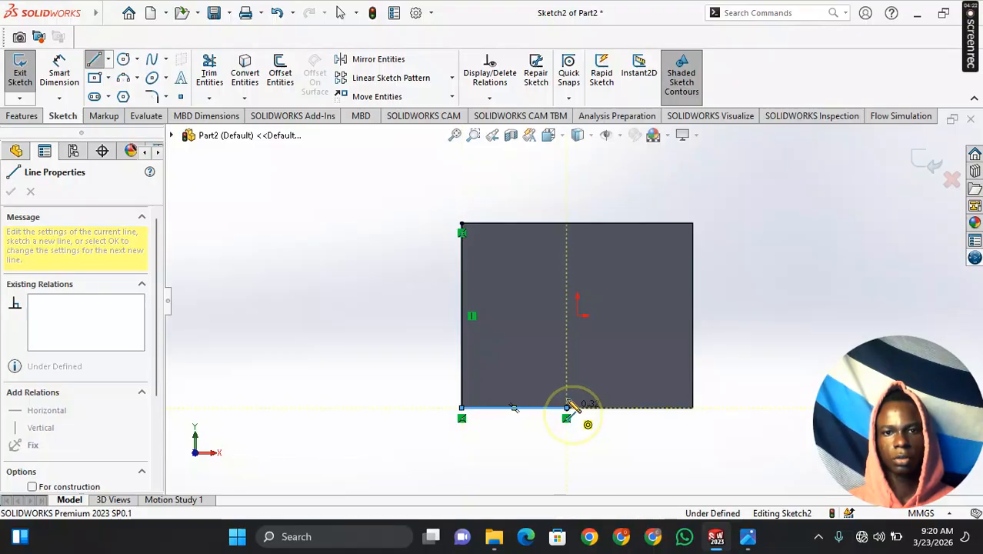
click(566, 357)
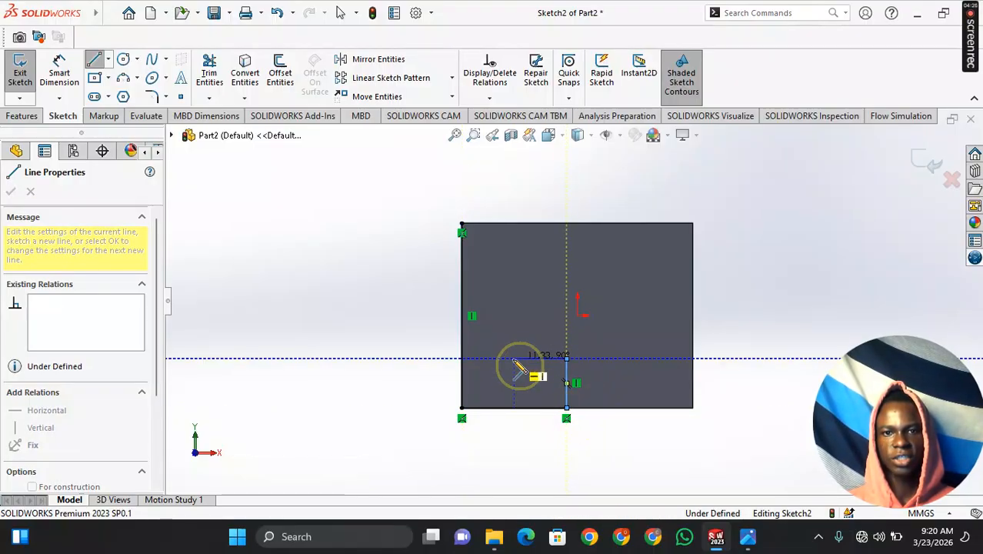
click(514, 357)
click(514, 223)
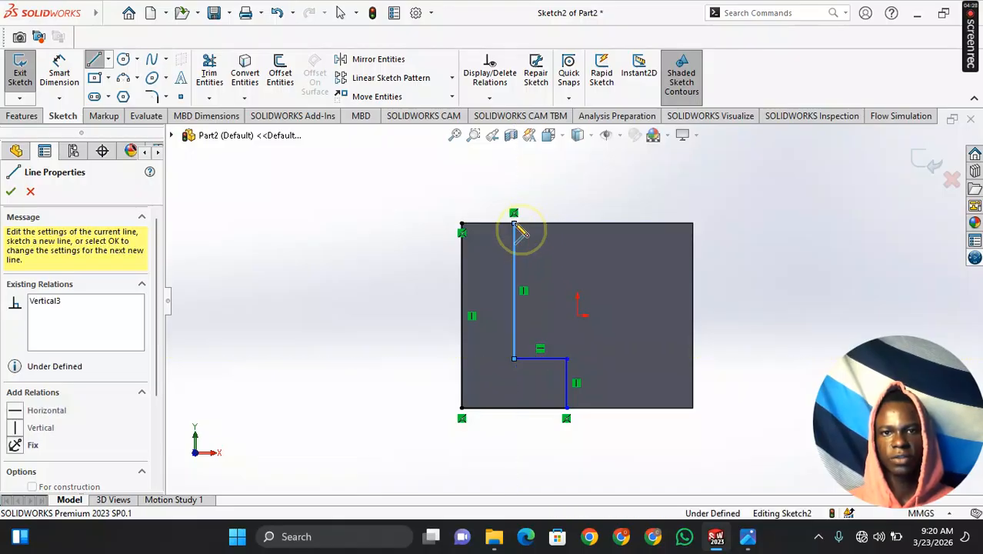
click(462, 224)
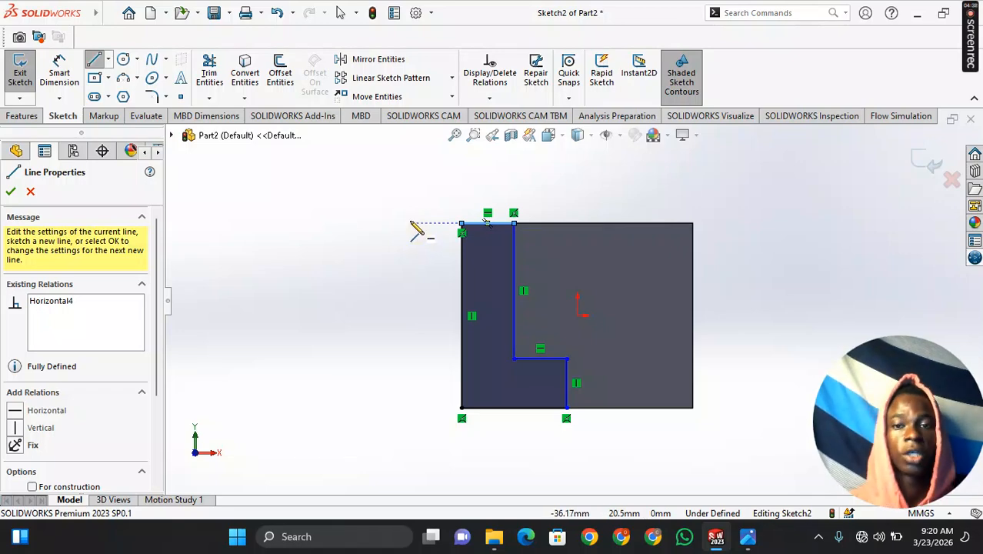
key(Escape)
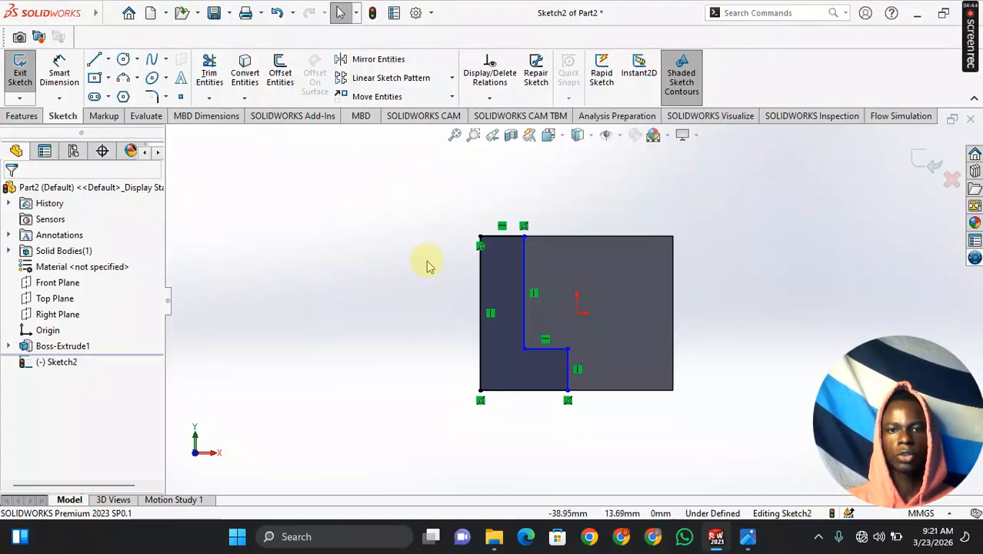
- Check the upright's widths on the Fig 2 drawing and dimension the L profile's long arm to 10 mm wide
mouse_move(428, 259)
middle_down()
mouse_move(424, 235)
mouse_move(463, 310)
mouse_move(463, 257)
mouse_move(494, 314)
mouse_move(479, 259)
mouse_move(500, 279)
middle_up()
click(748, 536)
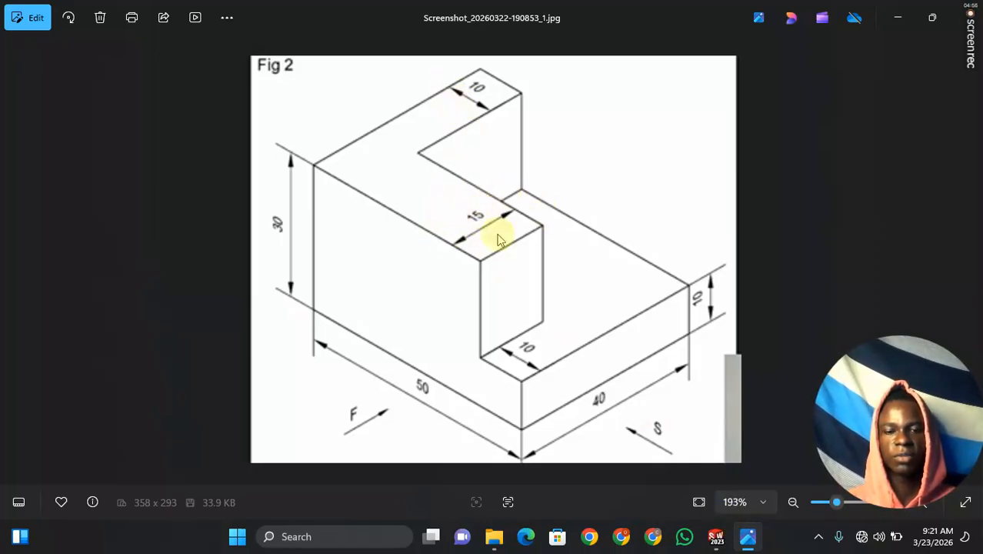
mouse_move(716, 536)
click(767, 480)
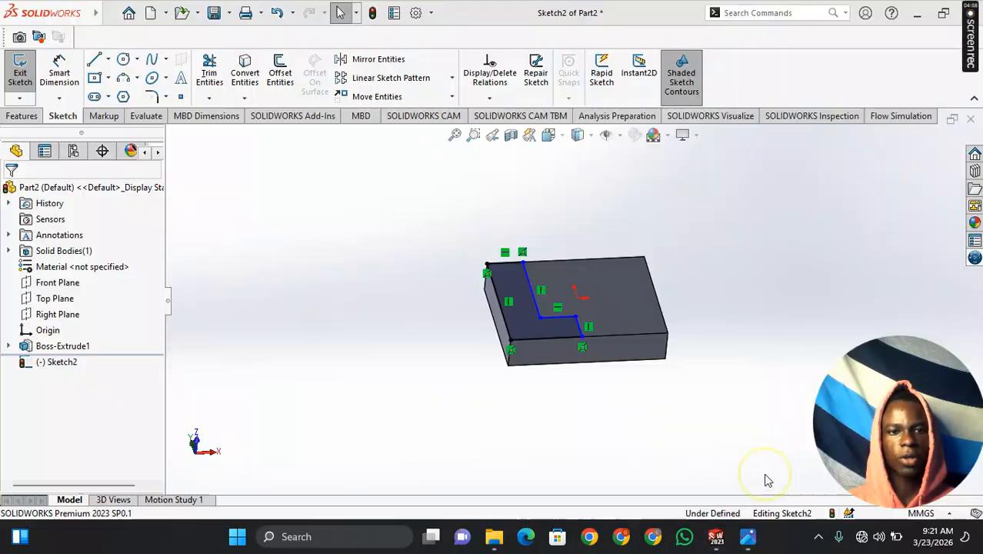
click(60, 73)
scroll(524, 257, up, 2)
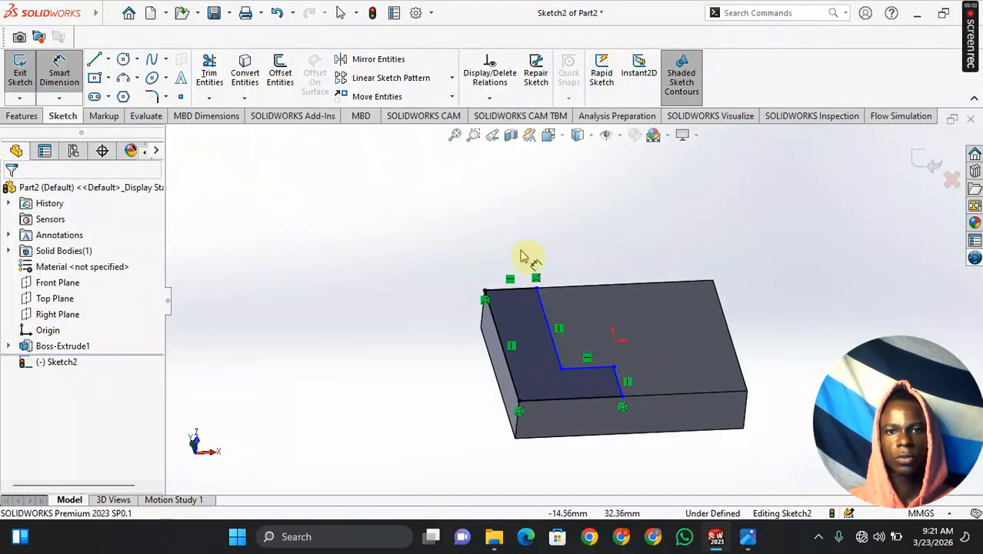
middle_drag(520, 256, 542, 309)
scroll(522, 324, up, 1)
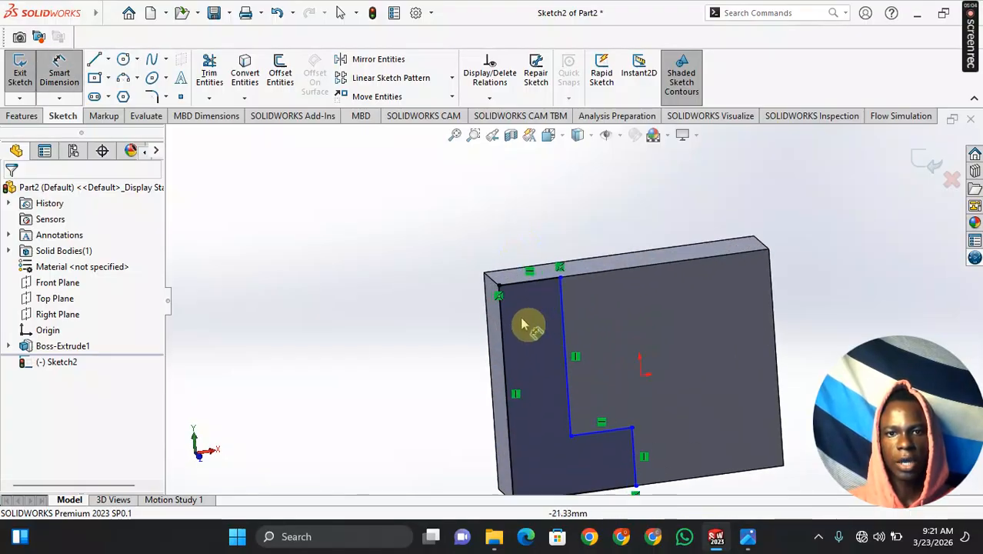
click(508, 331)
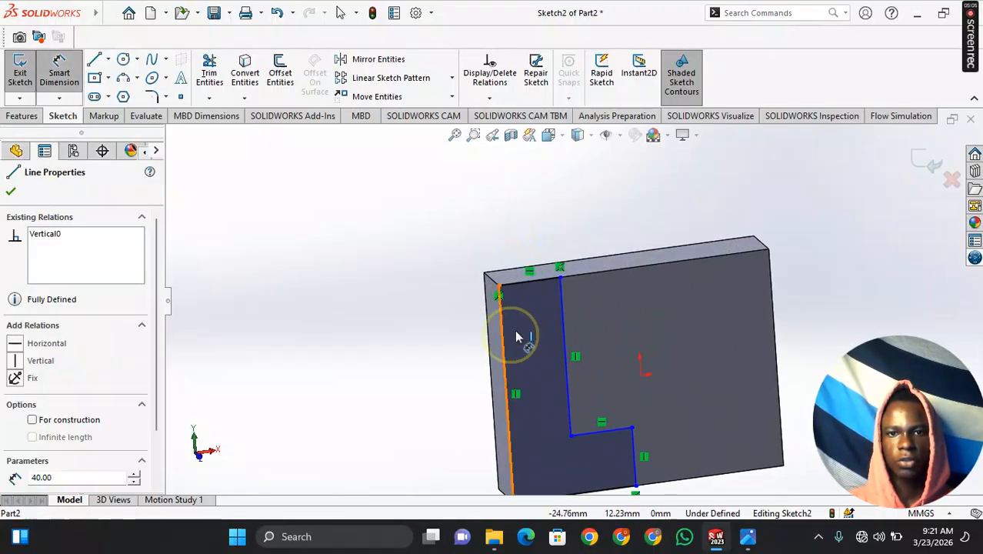
click(566, 338)
click(529, 225)
text(1)
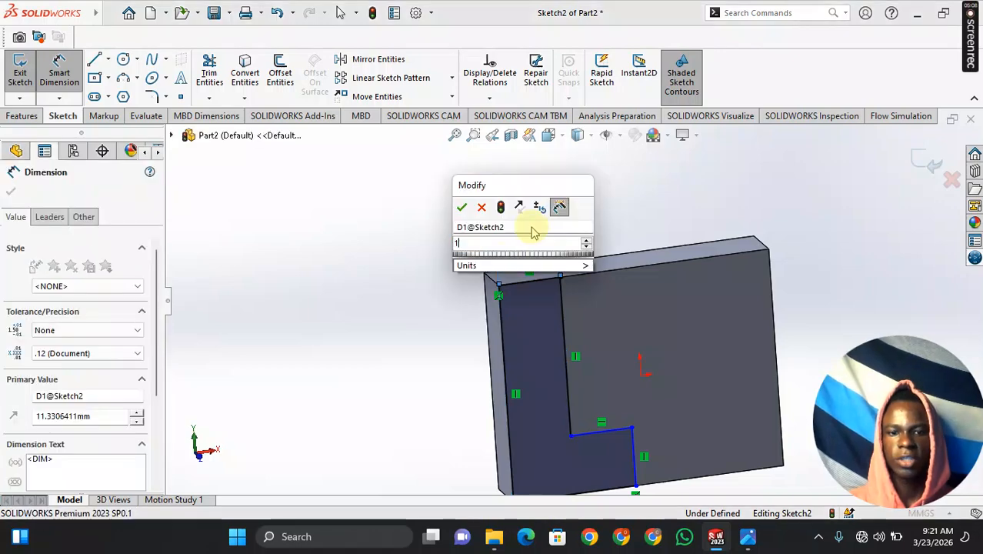
text(0)
key(Return)
- Dimension the height of the L profile's foot, between its two horizontal lines, to 15 mm
scroll(573, 281, down, 2)
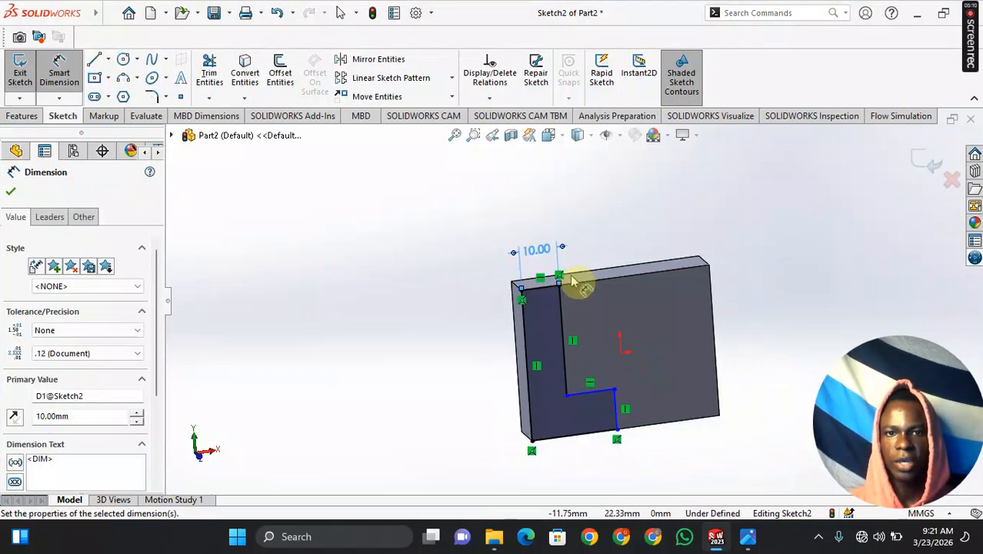
middle_drag(587, 377, 566, 344)
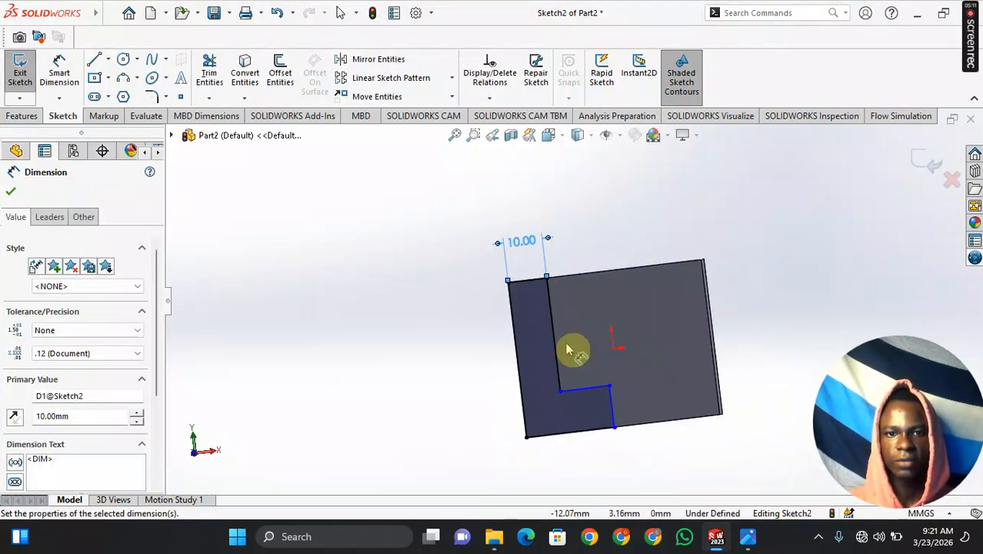
click(583, 394)
click(591, 434)
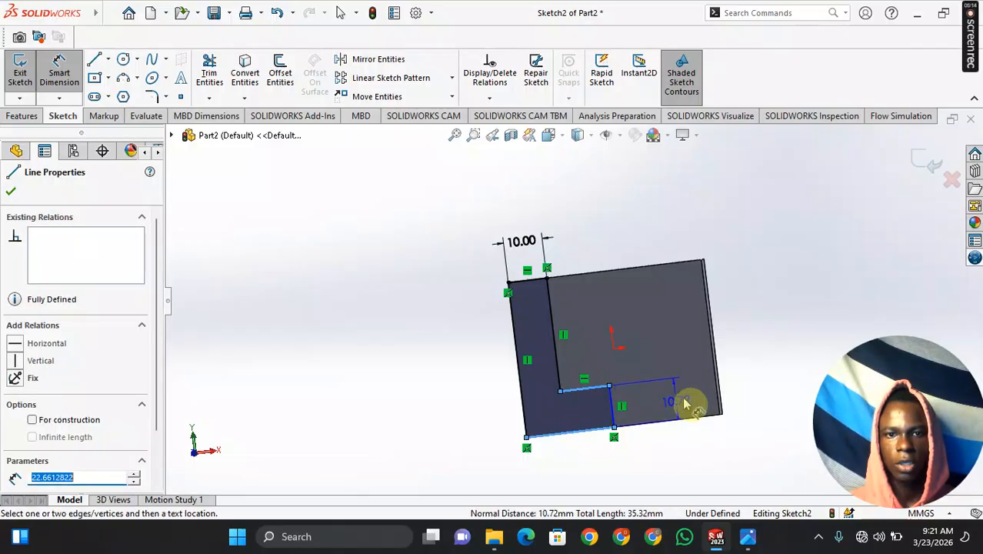
click(759, 392)
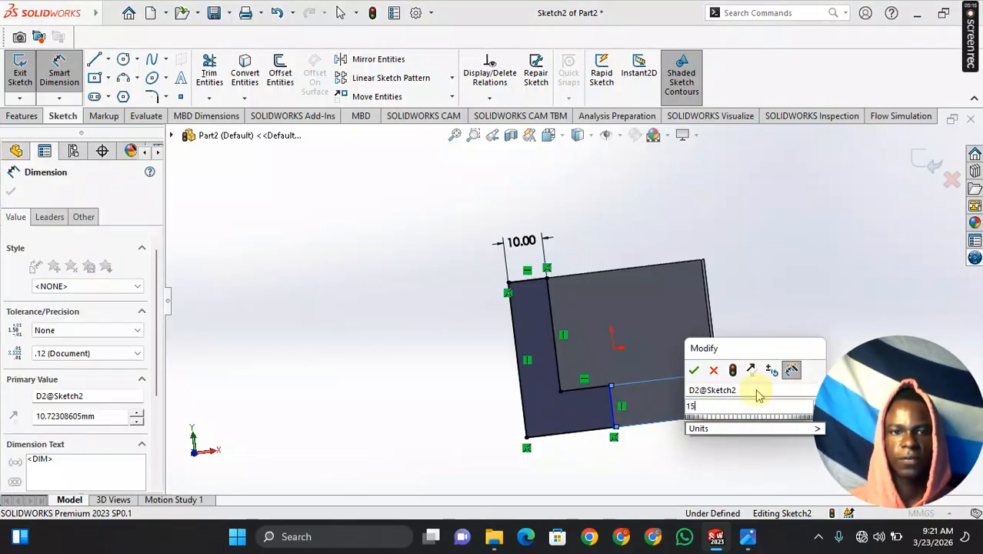
text(15)
key(Return)
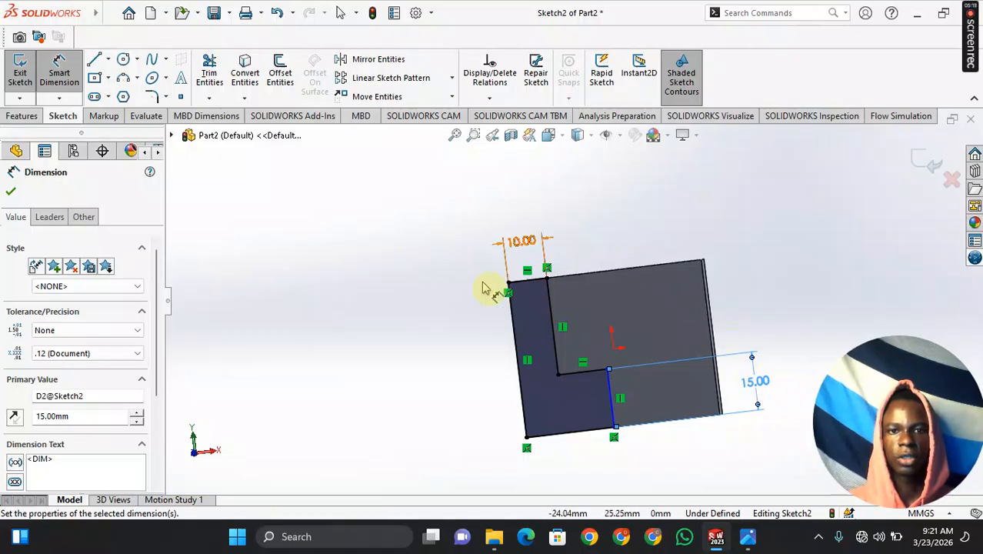
- Check the upright's foot on the Fig 2 drawing and dimension the L profile's bottom line to 40 mm
click(10, 192)
mouse_move(377, 290)
middle_down()
mouse_move(344, 244)
mouse_move(408, 301)
mouse_move(447, 288)
mouse_move(423, 250)
mouse_move(412, 305)
mouse_move(383, 305)
mouse_move(401, 280)
mouse_move(450, 318)
mouse_move(390, 296)
mouse_move(432, 318)
middle_up()
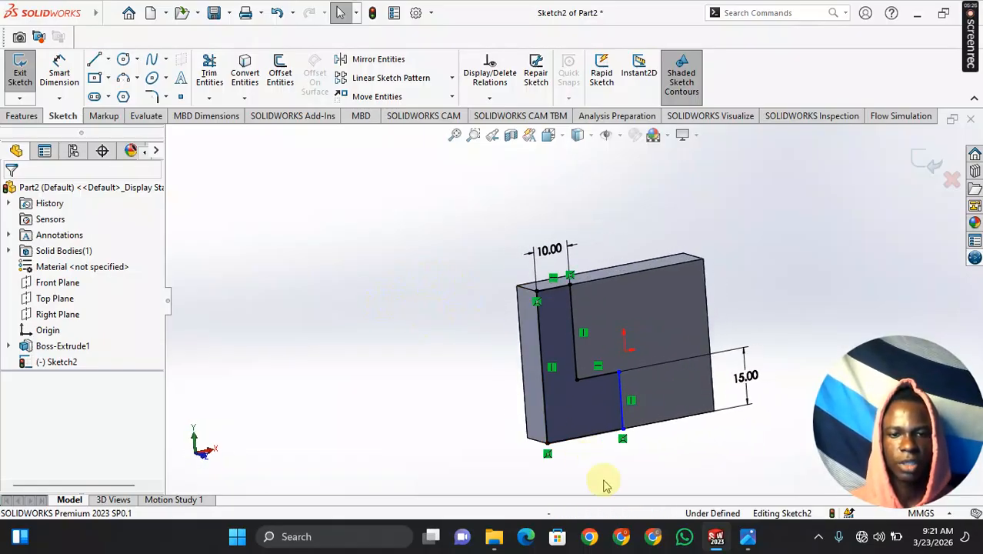
click(748, 537)
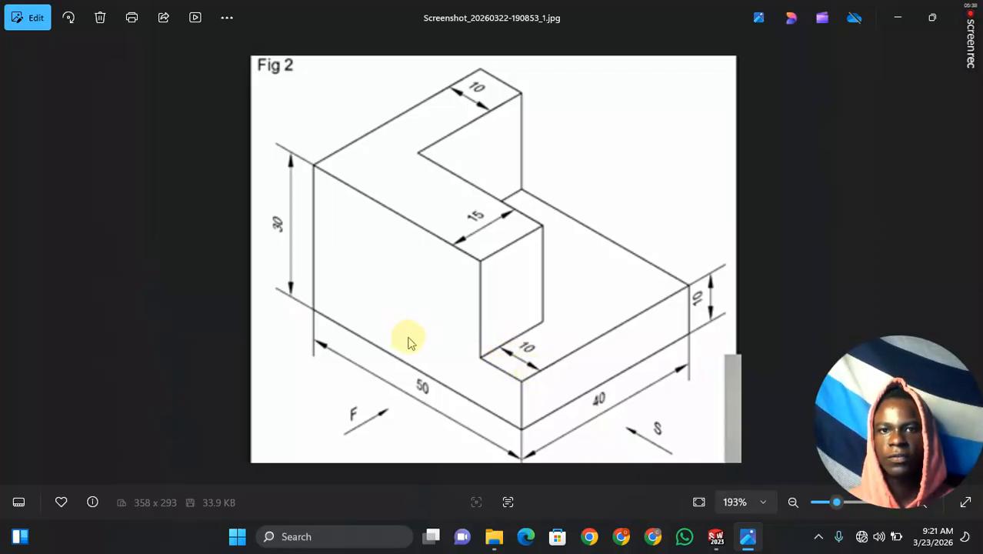
click(831, 504)
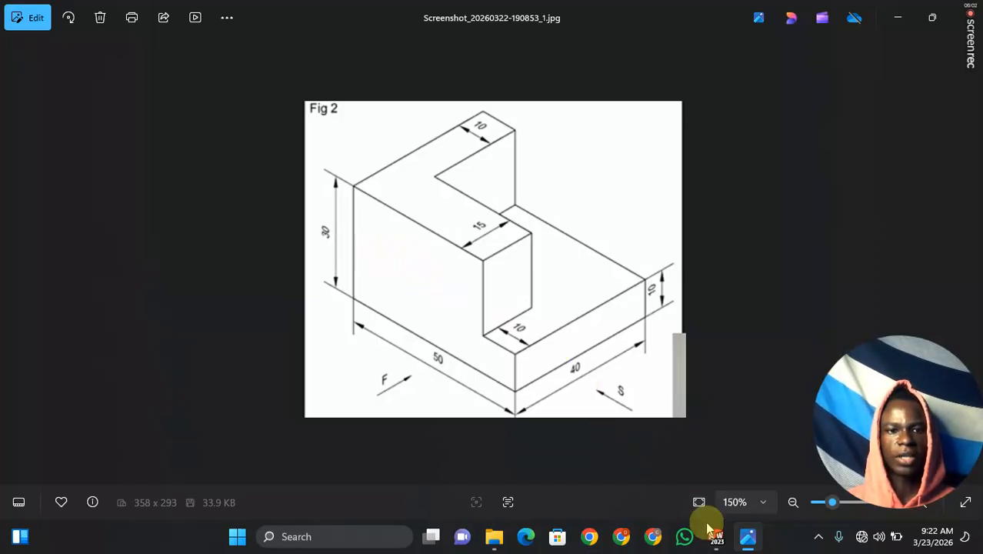
mouse_move(717, 536)
click(764, 482)
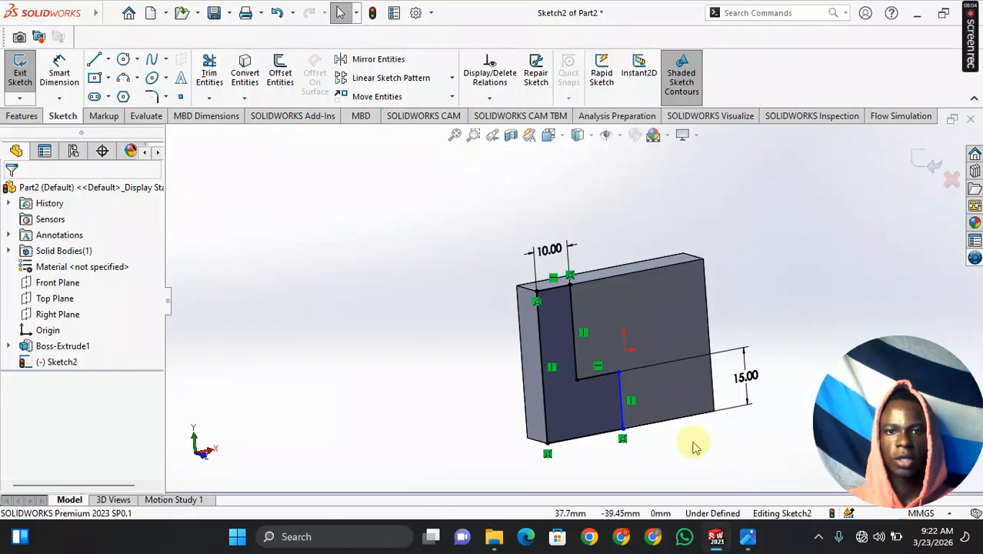
click(60, 77)
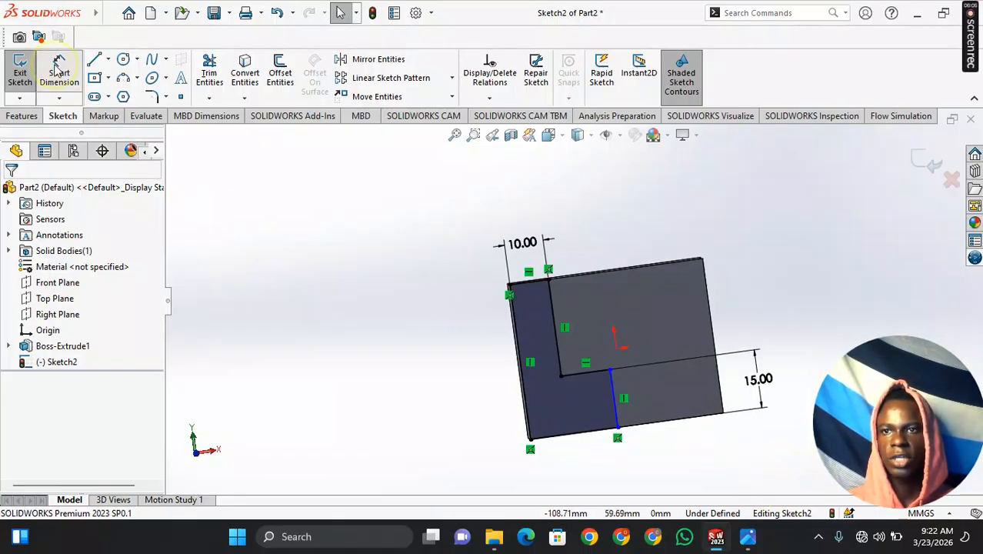
click(582, 440)
click(584, 468)
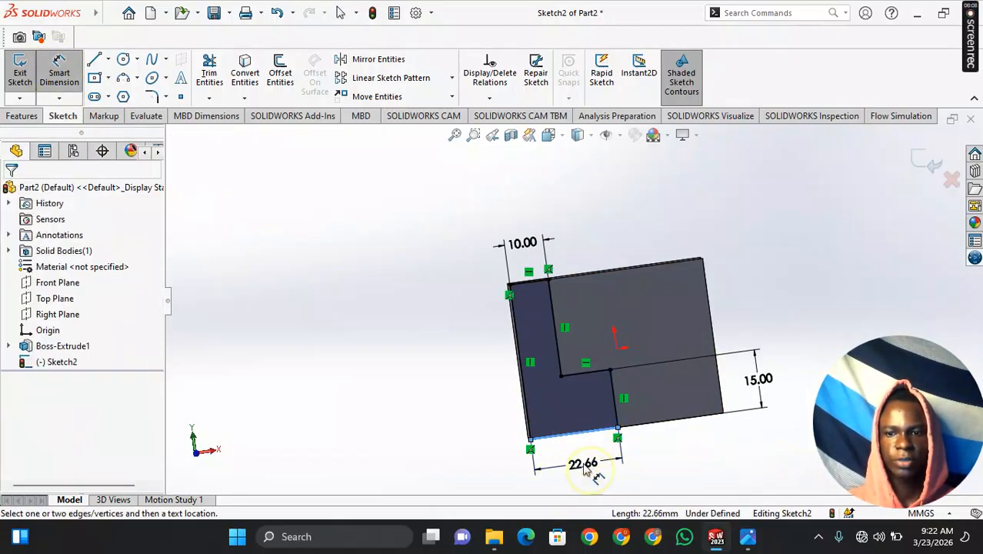
text(40)
key(Return)
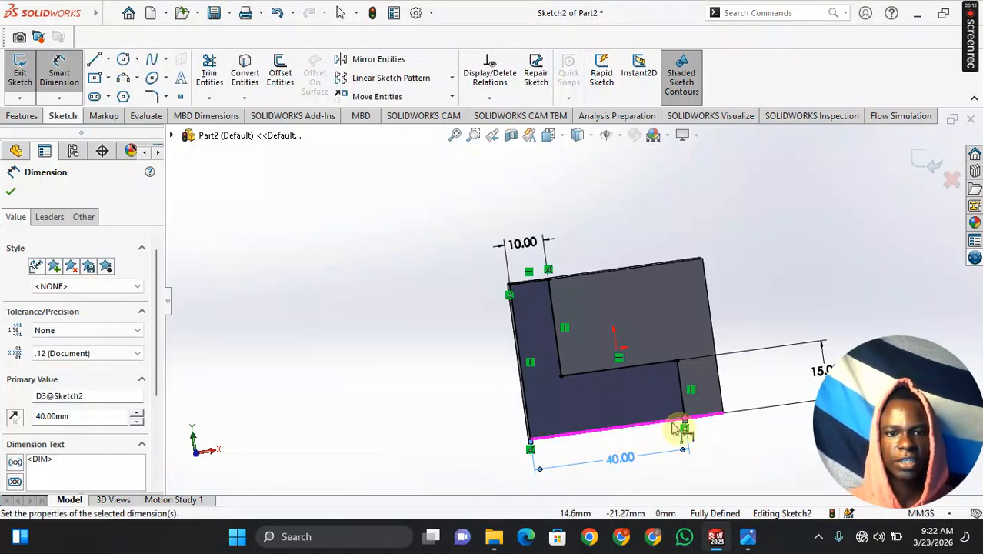
click(14, 193)
mouse_move(424, 336)
middle_down()
mouse_move(380, 314)
mouse_move(443, 370)
mouse_move(417, 312)
mouse_move(424, 326)
middle_up()
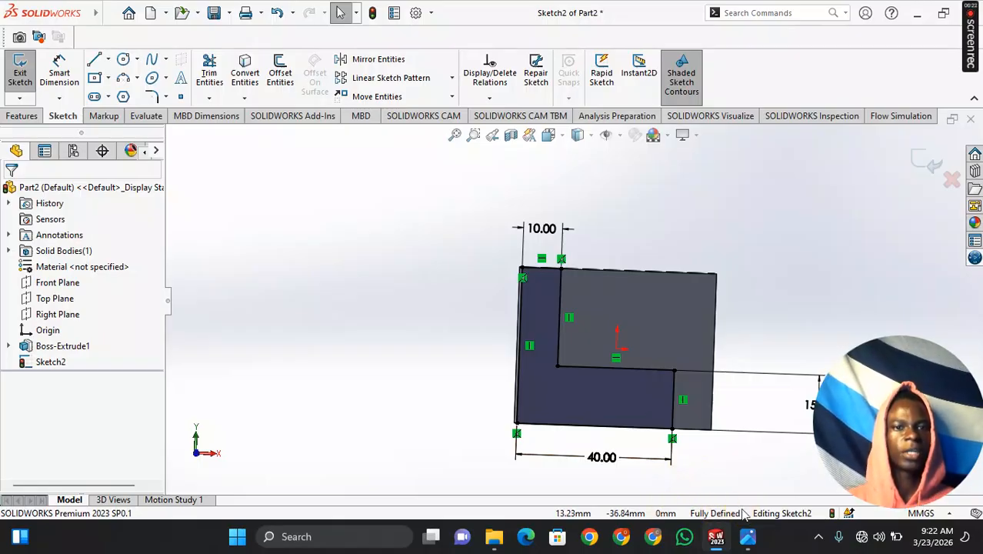
- Check the upright's height on the Fig 2 drawing and extrude the L profile 20 mm up from the plate, merging the result
scroll(581, 332, up, 2)
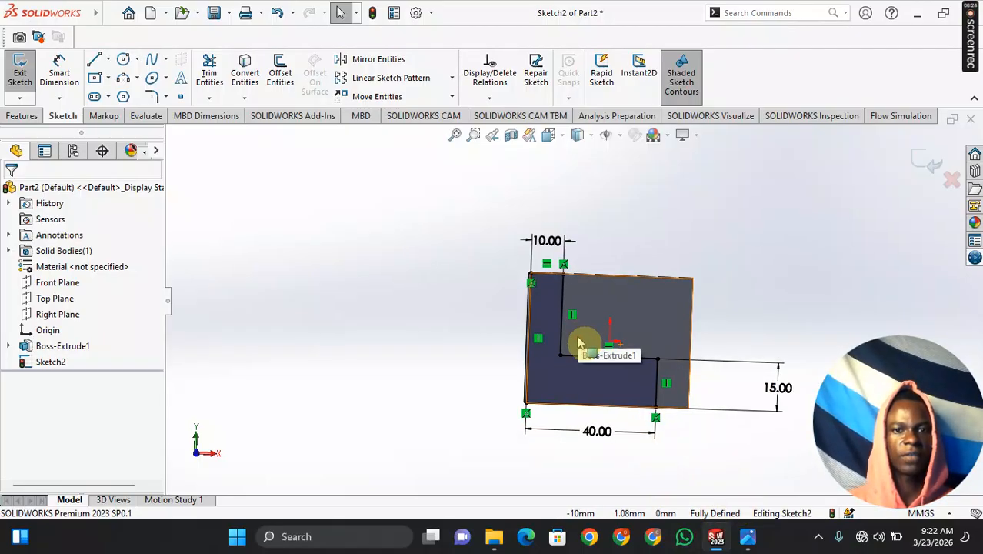
mouse_move(556, 359)
middle_down()
mouse_move(543, 342)
mouse_move(559, 390)
mouse_move(540, 386)
middle_up()
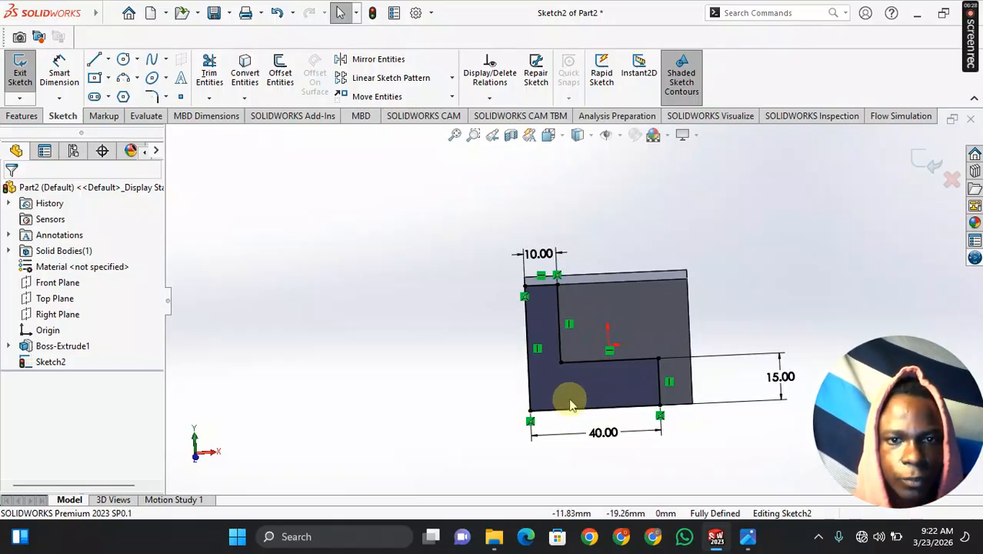
click(748, 536)
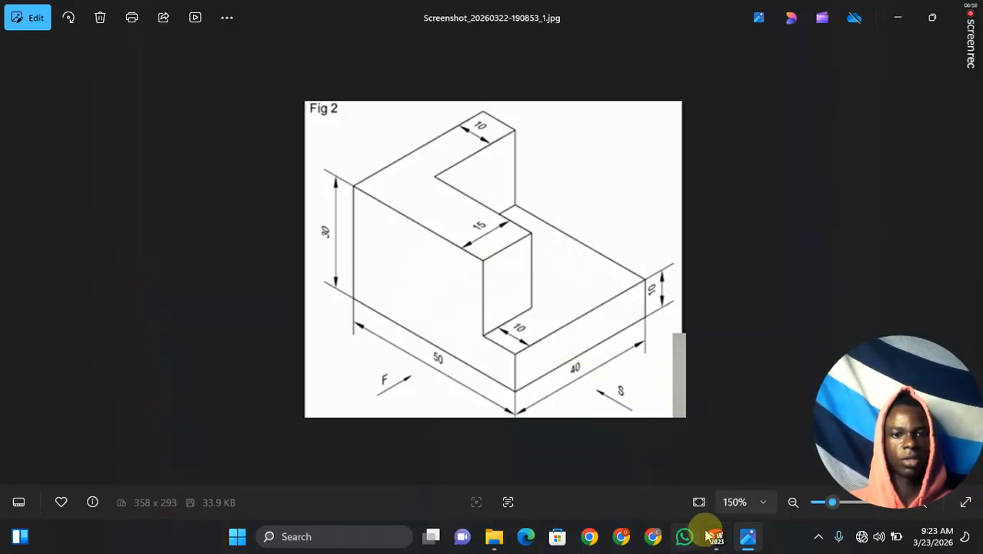
mouse_move(714, 536)
click(777, 481)
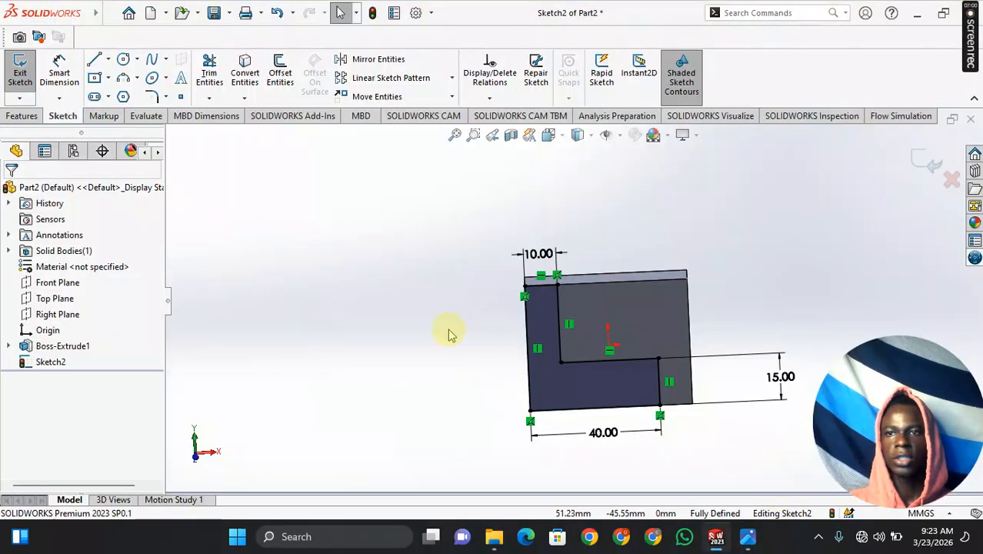
click(20, 116)
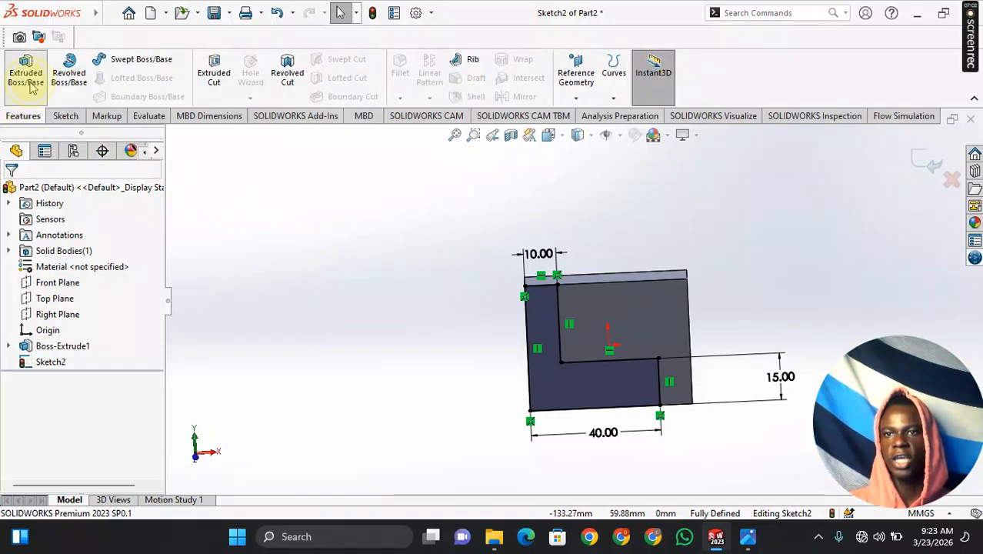
click(32, 88)
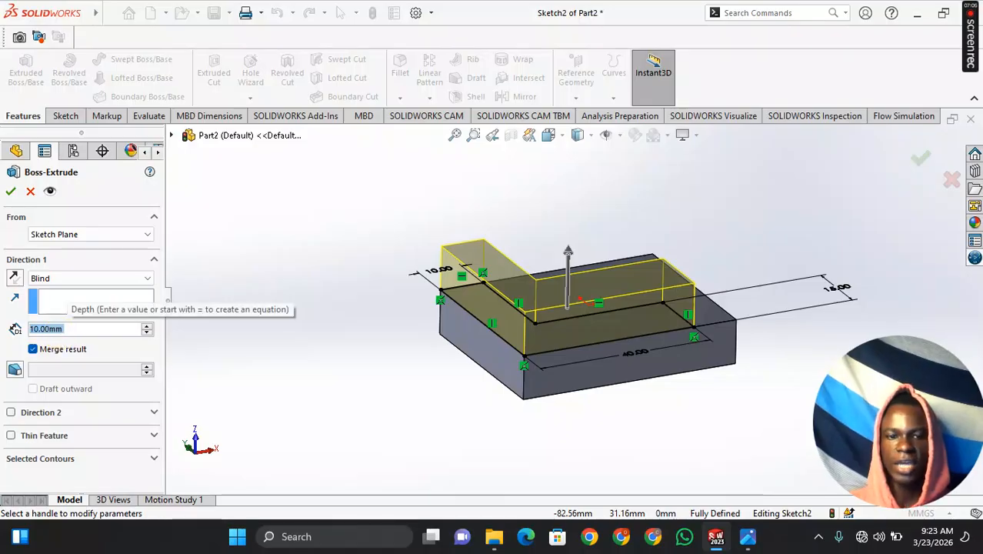
text(20)
key(Return)
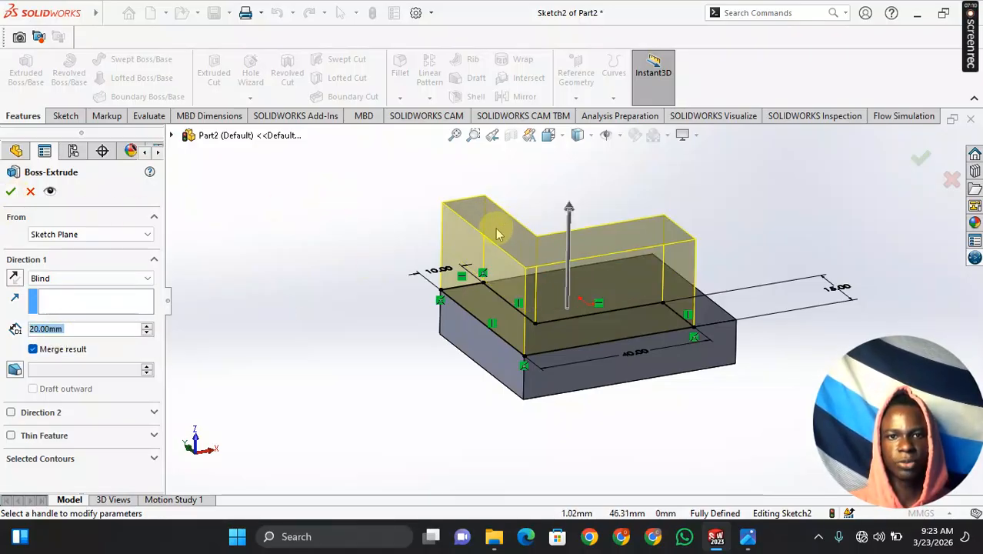
middle_drag(497, 235, 477, 439)
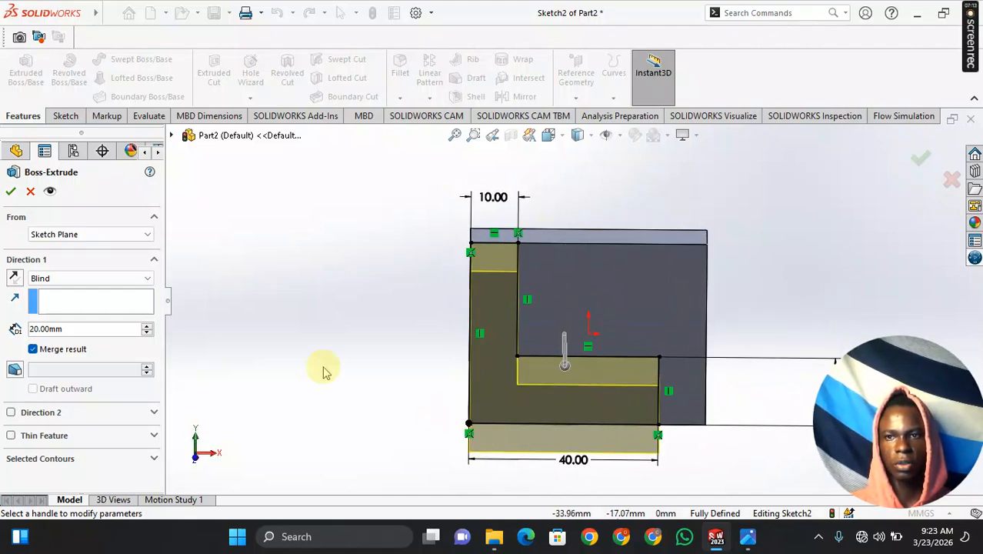
click(9, 192)
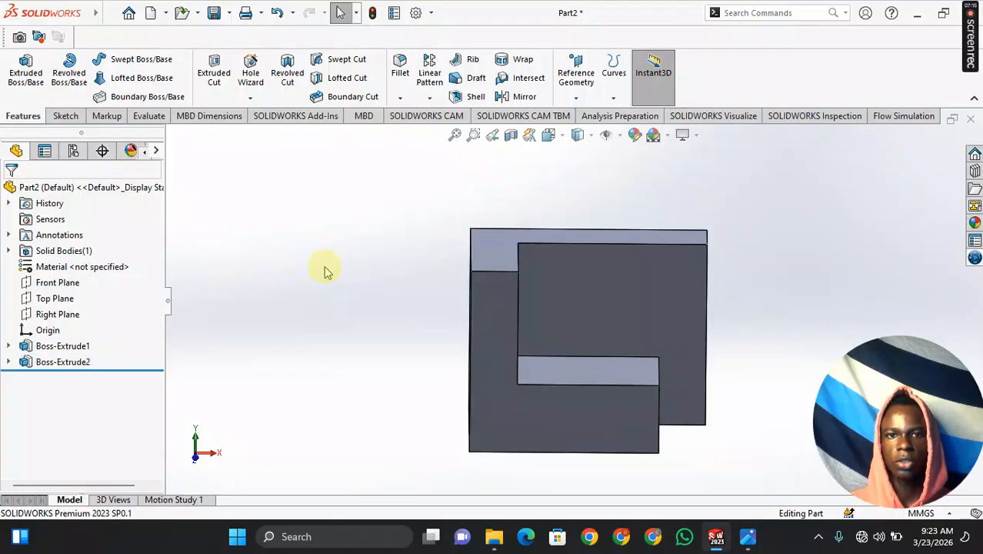
- Orient the model to show the L-shaped upright and compare it side by side with the Fig 2 drawing
middle_drag(333, 285, 417, 412)
click(750, 540)
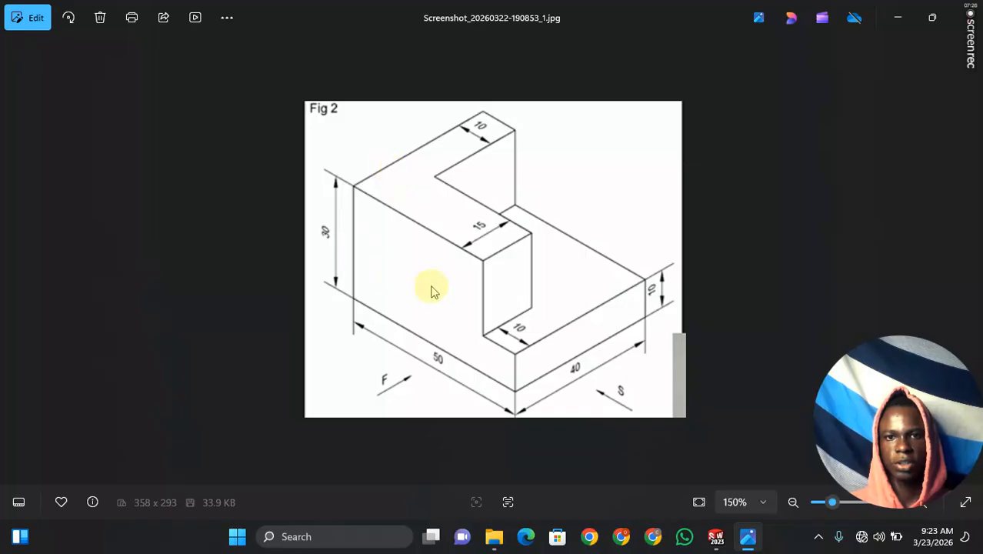
click(932, 17)
drag(505, 80, 580, 344)
ctrl+middle_drag(508, 240, 589, 207)
click(748, 536)
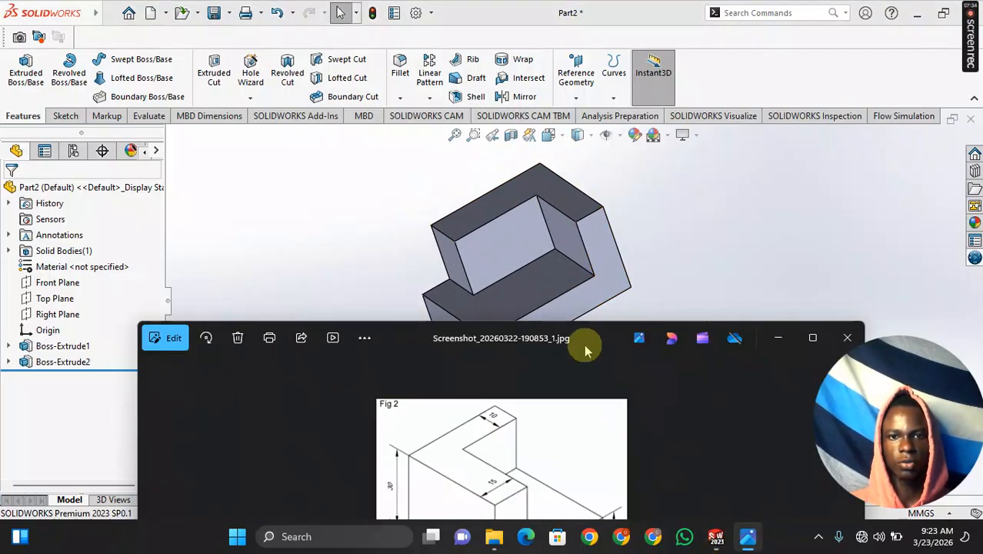
drag(576, 339, 432, 285)
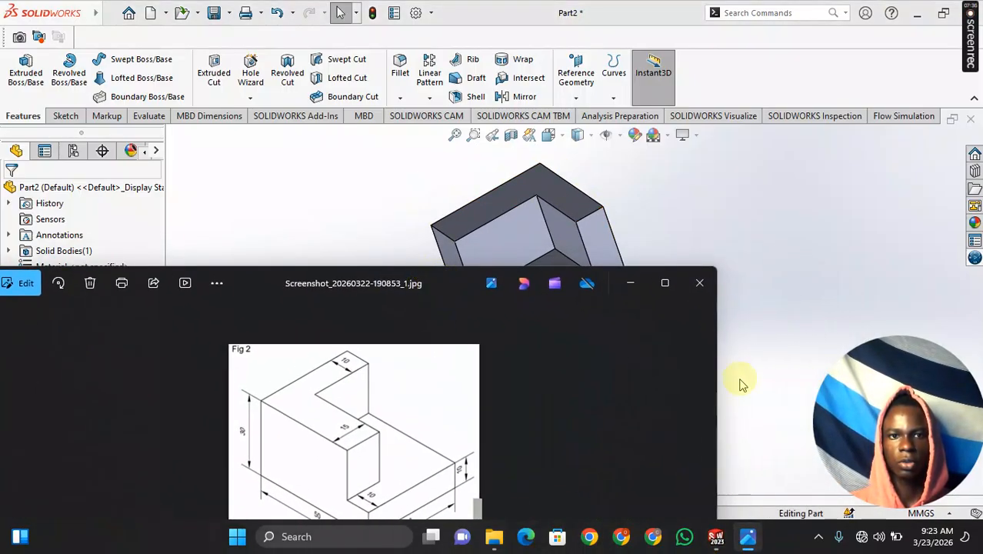
drag(716, 371, 528, 368)
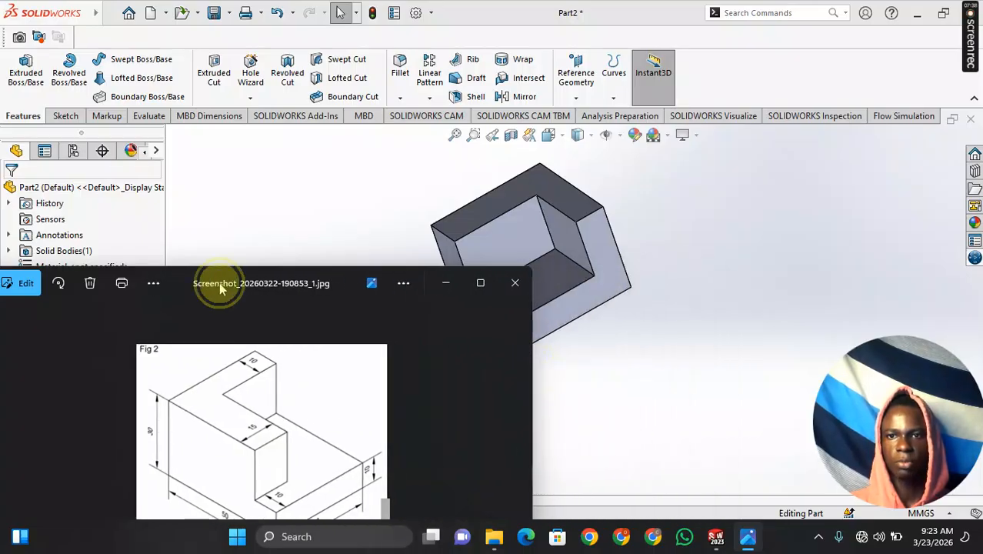
drag(216, 286, 90, 107)
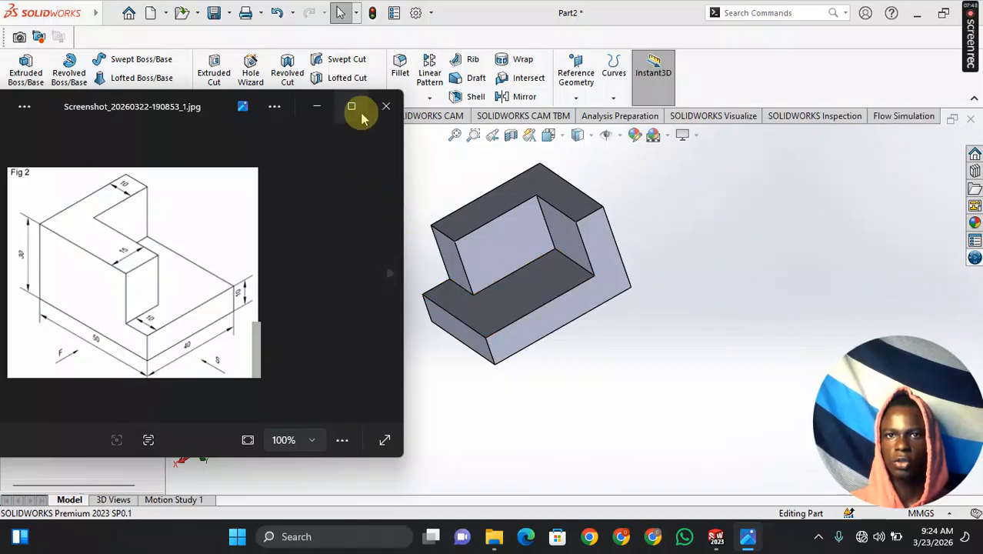
mouse_move(360, 111)
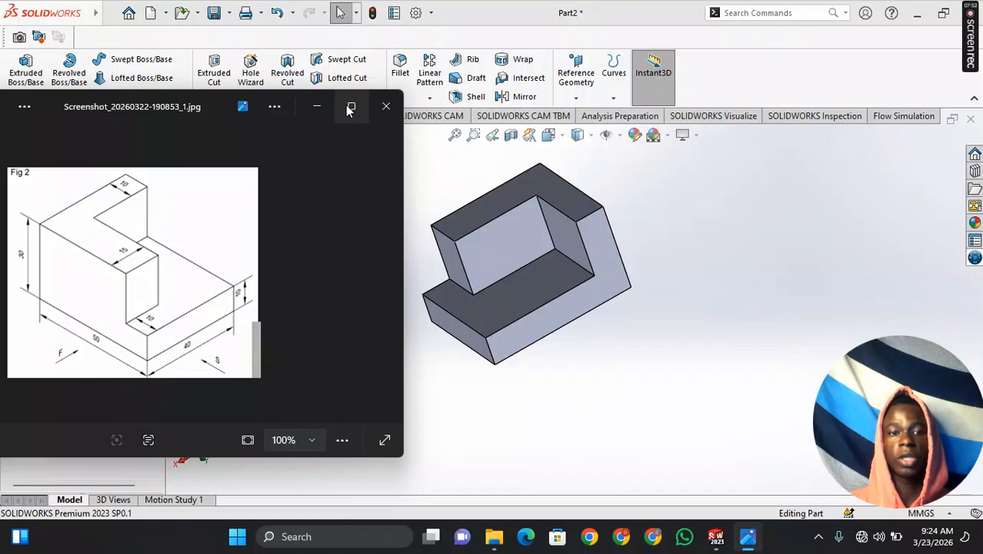
click(348, 108)
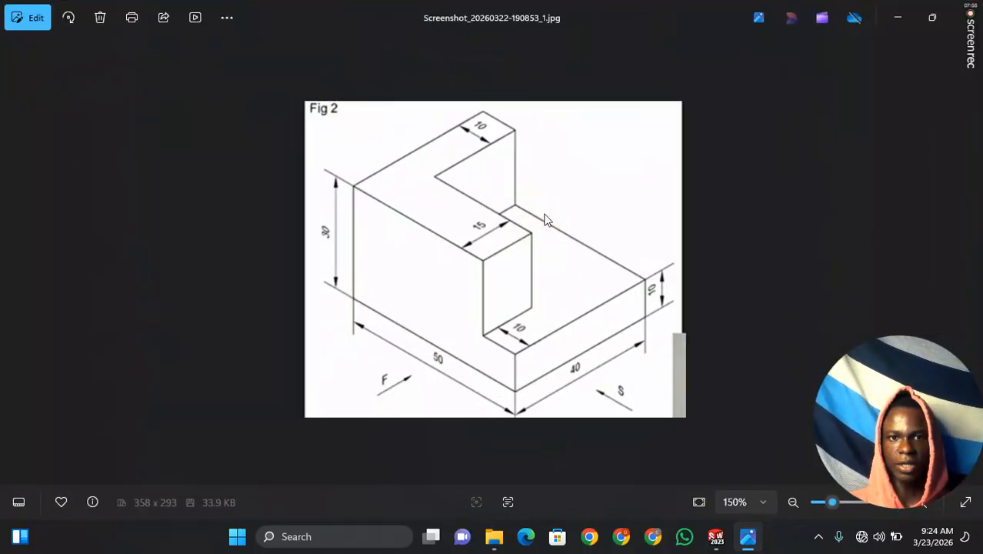
- Bring up the Fig 1 drawing in the image viewer and examine its shape and dimensions enlarged
click(544, 219)
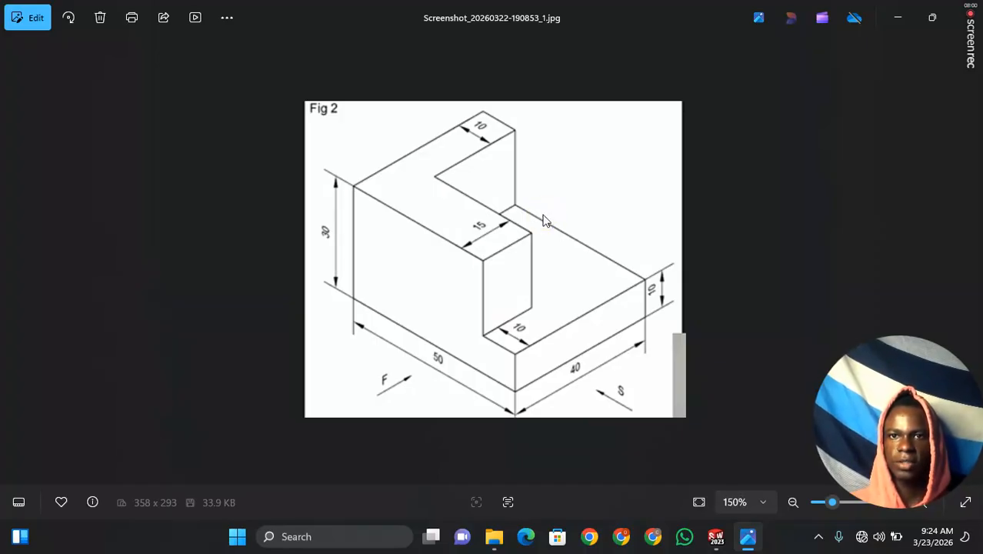
key(Left)
click(522, 320)
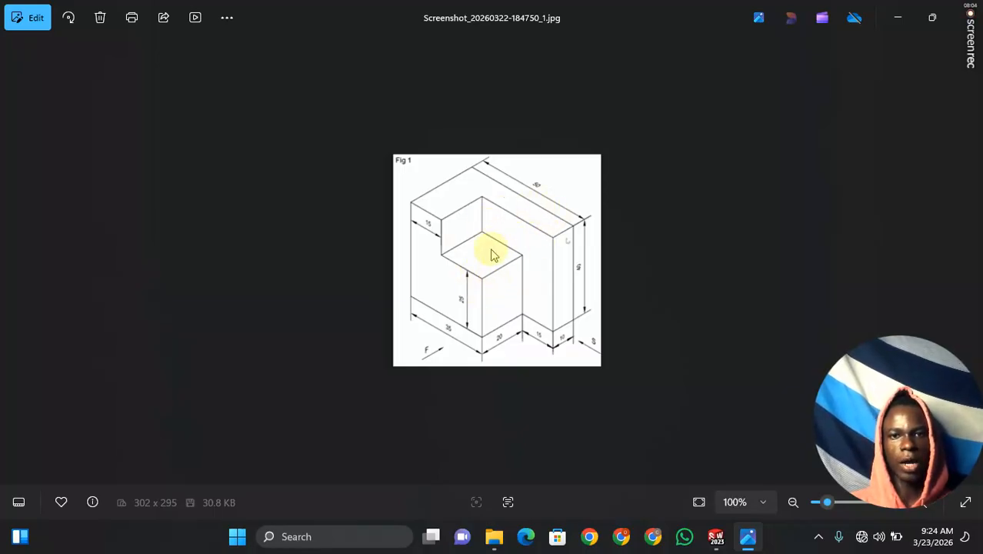
drag(856, 439, 857, 386)
mouse_move(827, 502)
mouse_down()
mouse_move(844, 501)
mouse_move(832, 481)
mouse_move(836, 501)
mouse_up()
scroll(593, 349, up, 1)
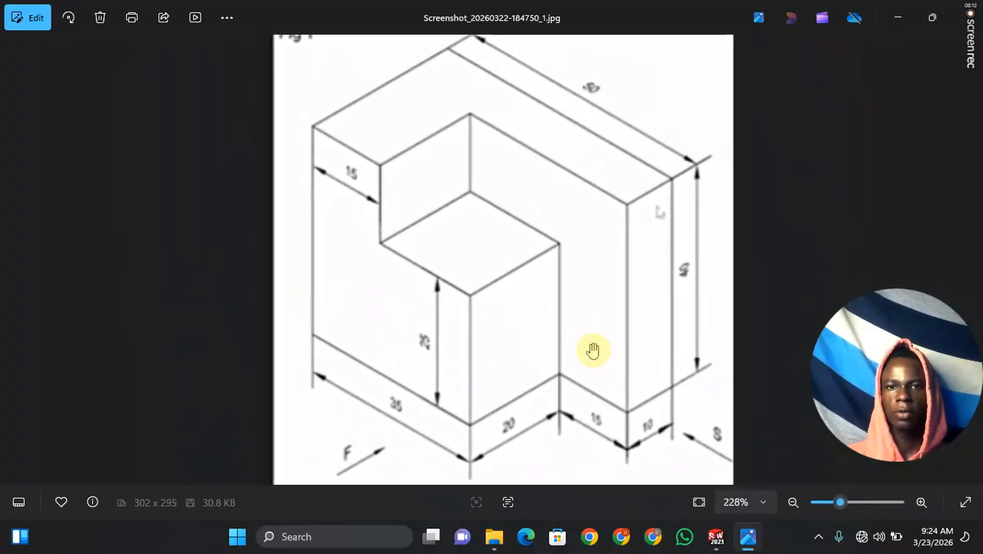
scroll(592, 350, down, 2)
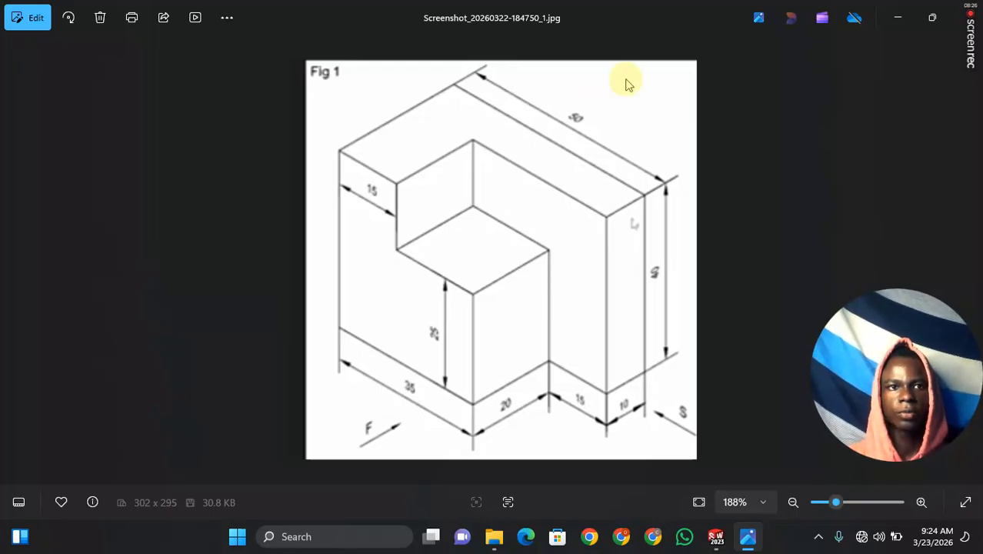
- Switch from the Fig 1 image back to SOLIDWORKS and create a new part document
click(910, 18)
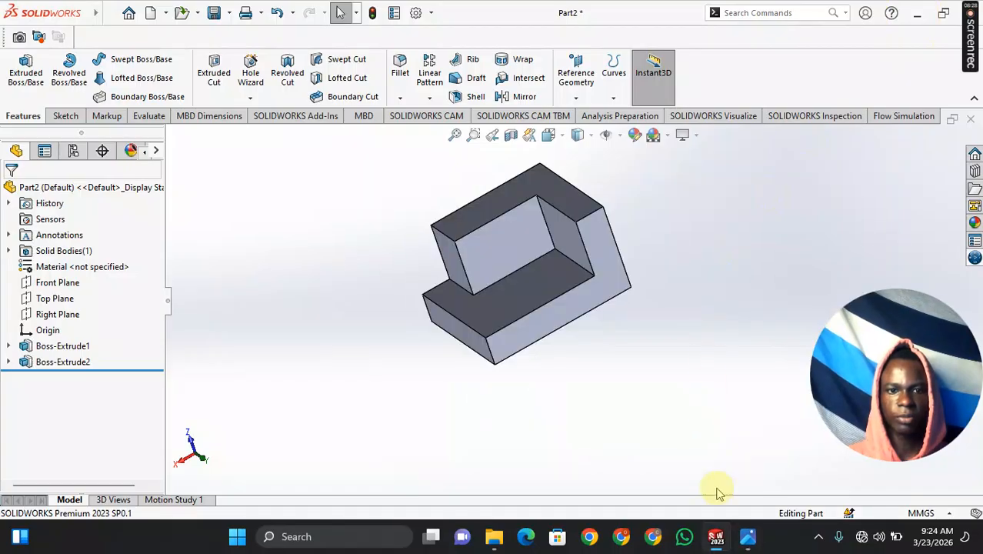
click(726, 538)
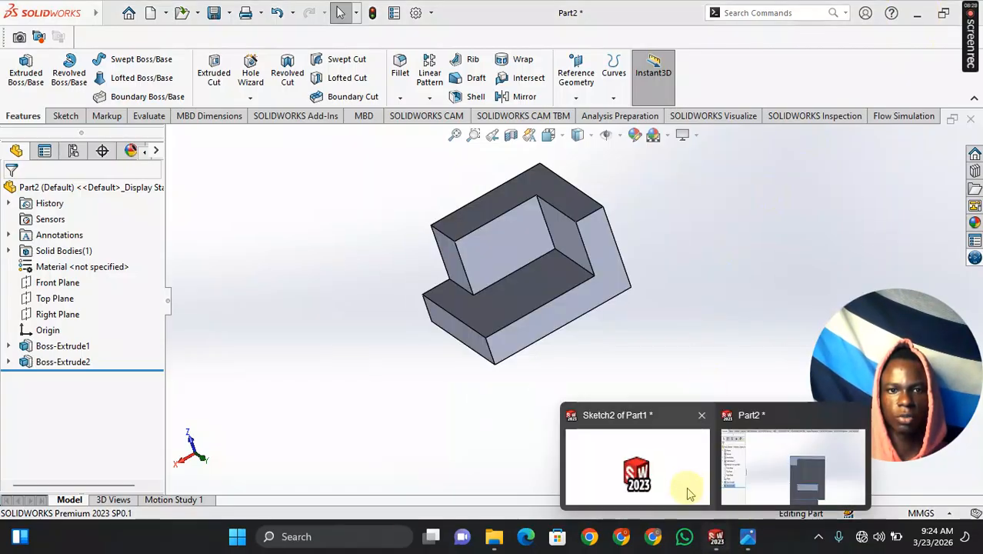
click(766, 470)
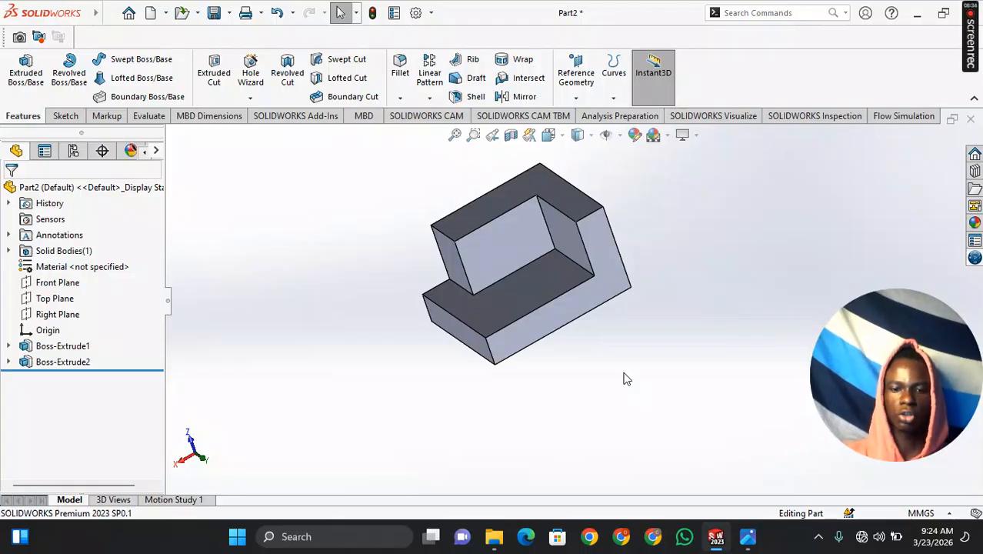
key(ctrl+n)
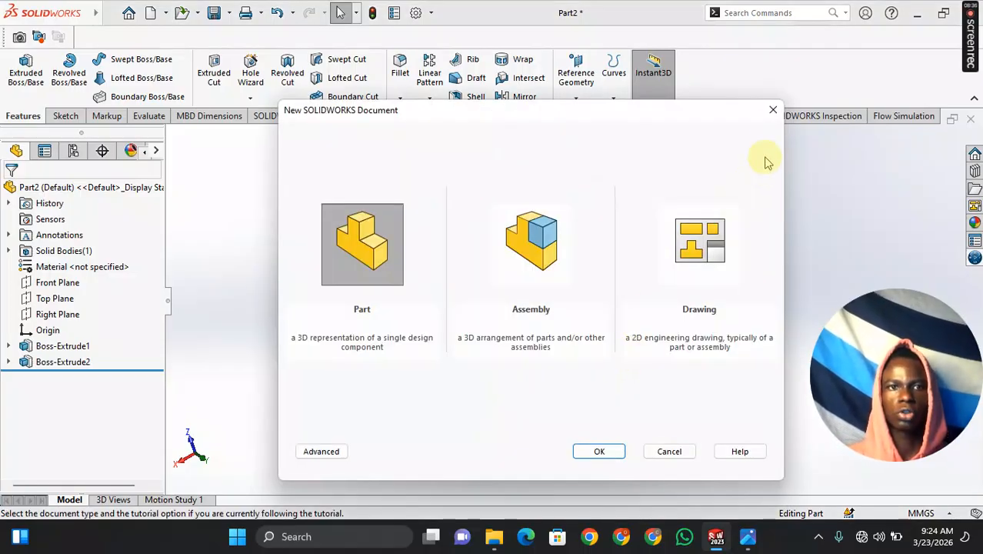
click(773, 110)
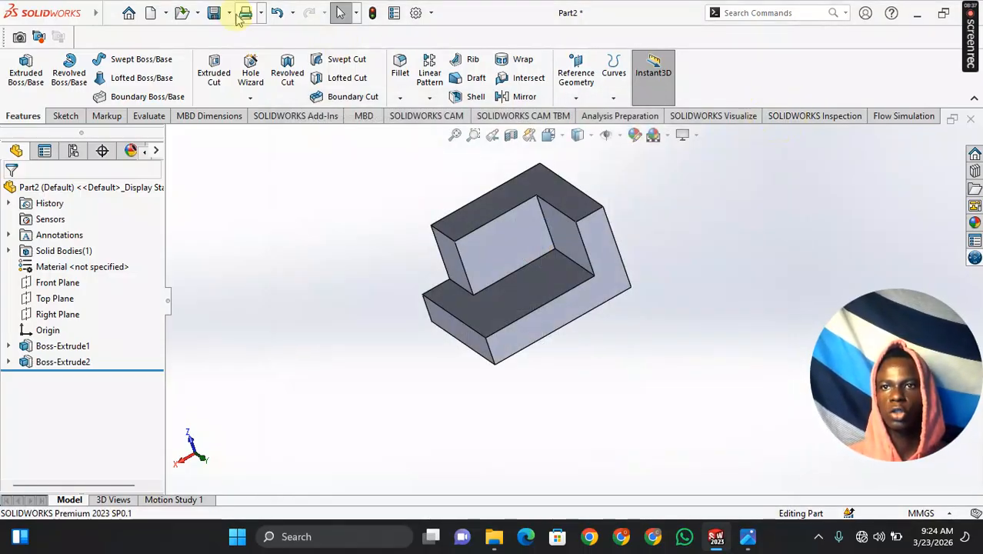
click(167, 13)
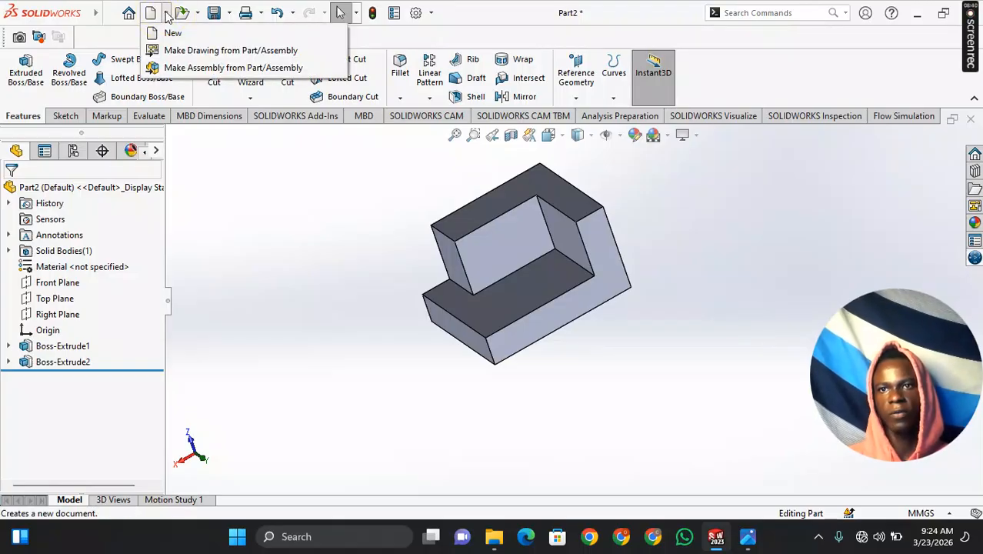
click(174, 33)
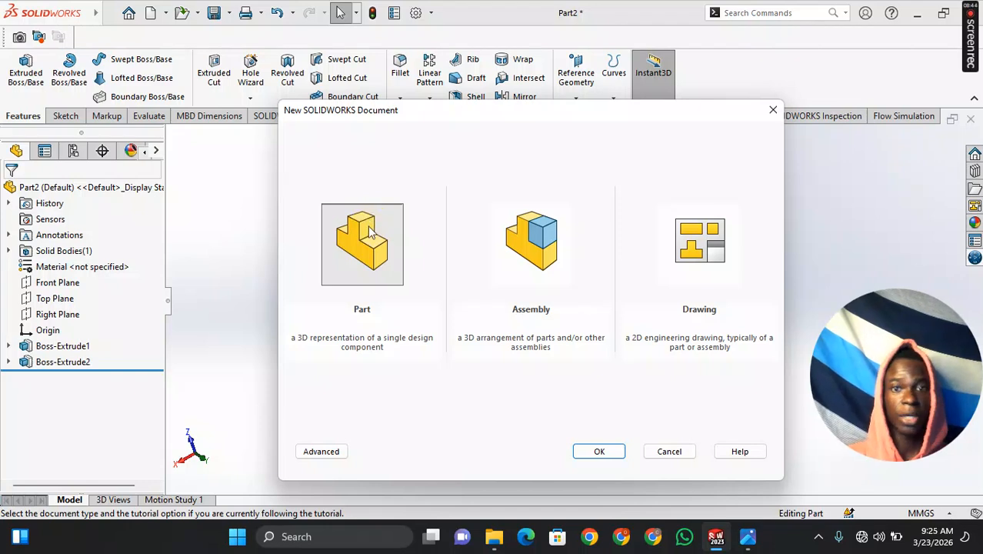
click(603, 451)
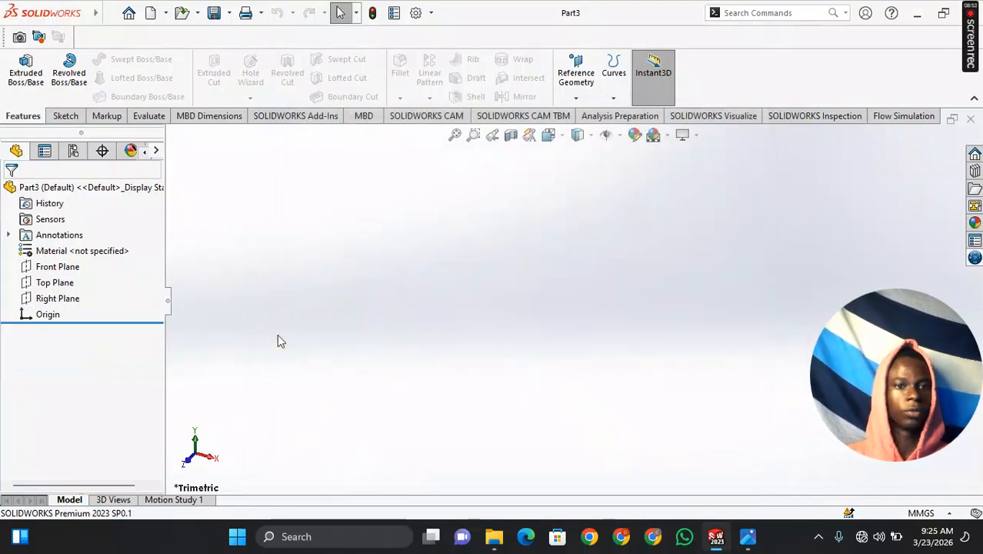
- Start a sketch on the Top Plane and study the Fig 1 drawing for the part's base outline
click(52, 283)
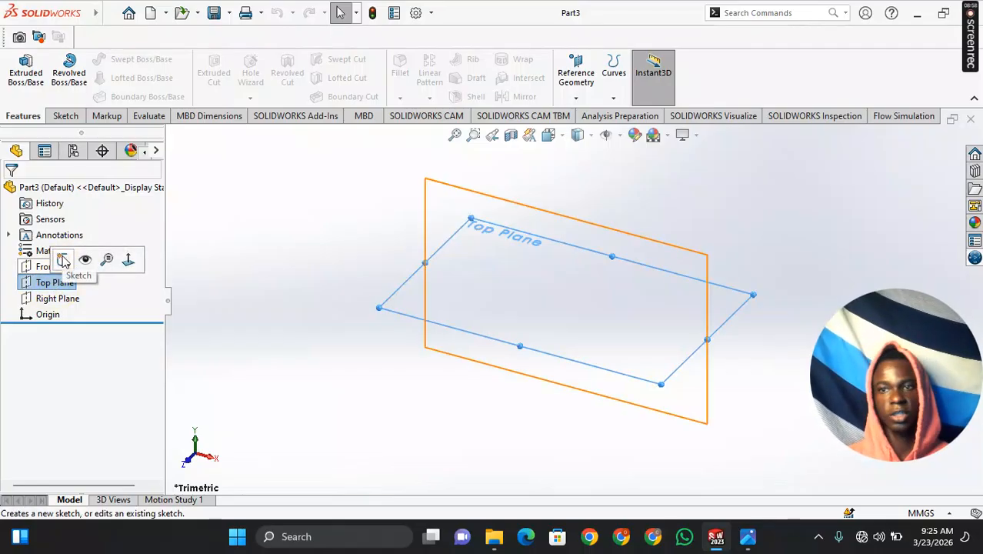
click(63, 260)
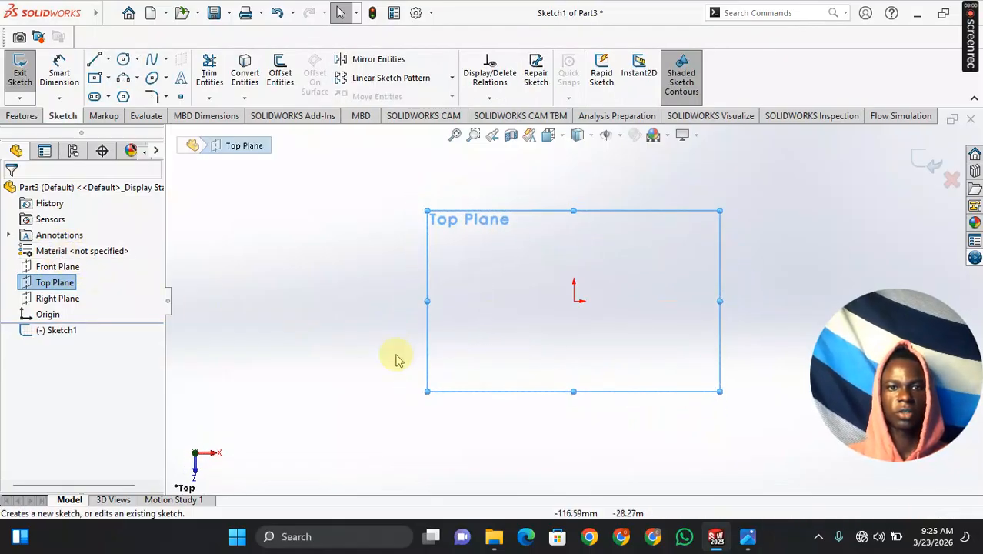
mouse_move(748, 536)
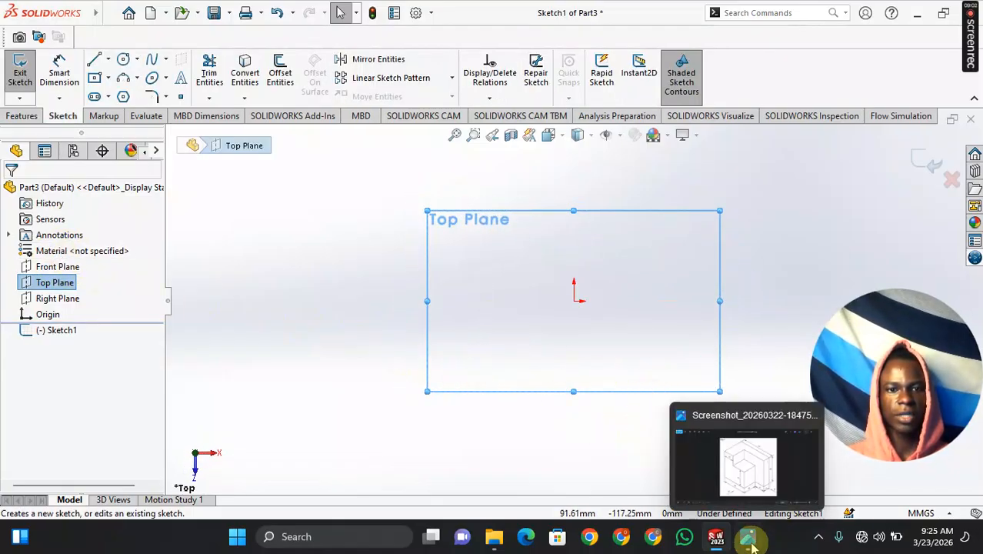
click(676, 429)
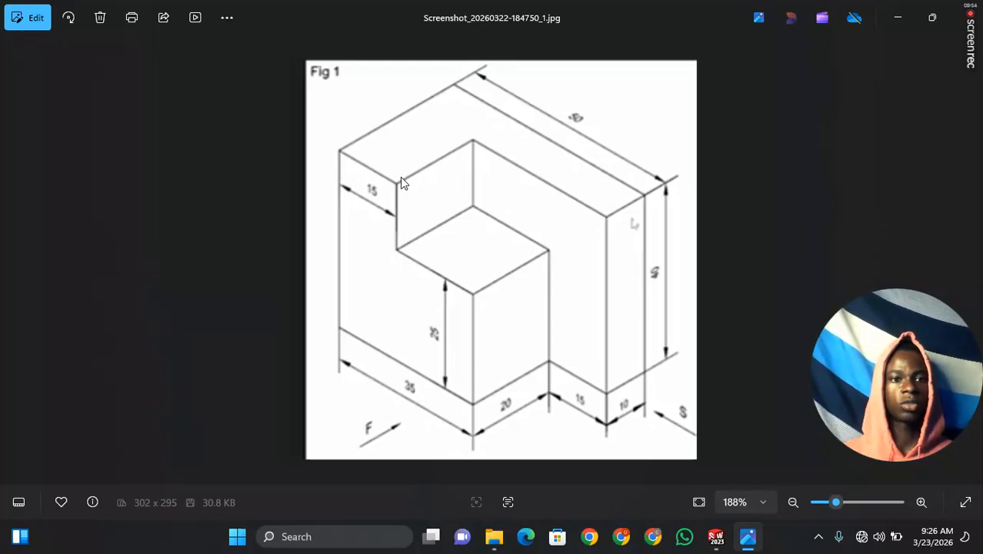
click(401, 182)
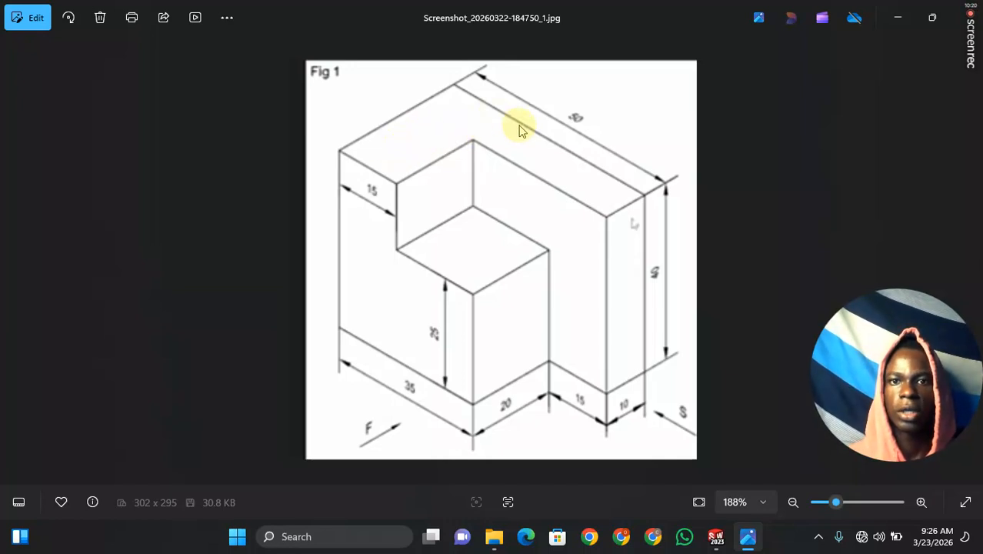
mouse_move(718, 534)
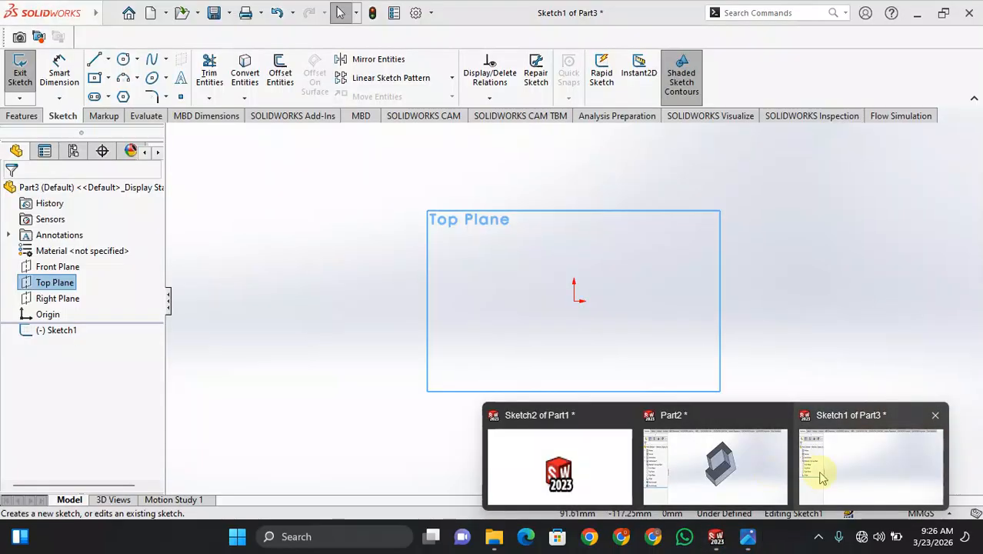
click(821, 477)
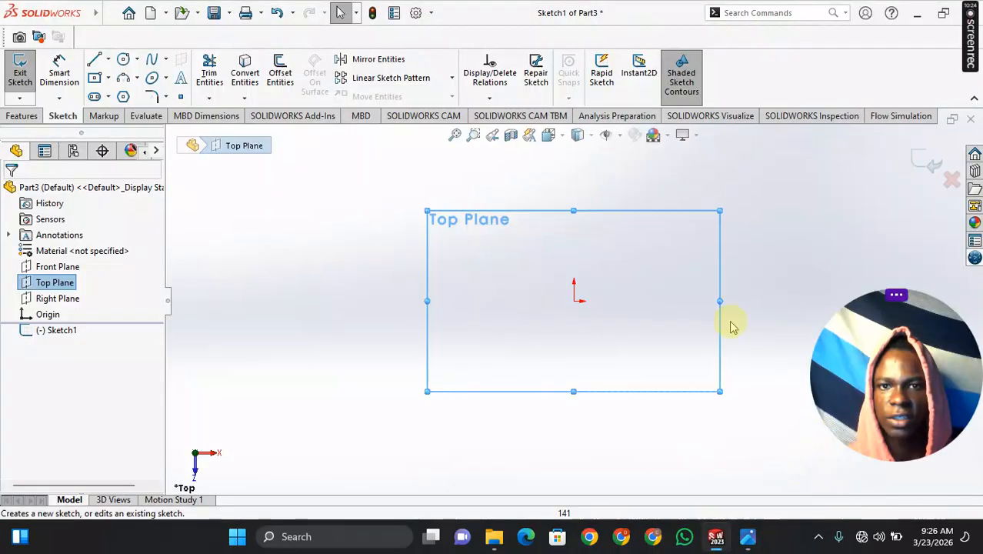
- Draw a closed L-shaped profile of six horizontal and vertical lines near the origin, about 156 mm long along its upper edge
click(94, 59)
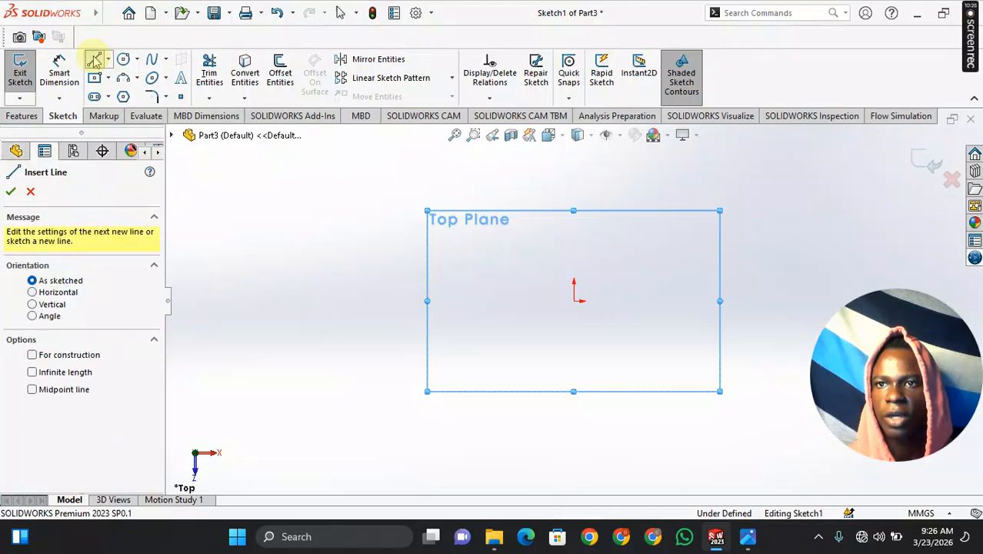
click(447, 240)
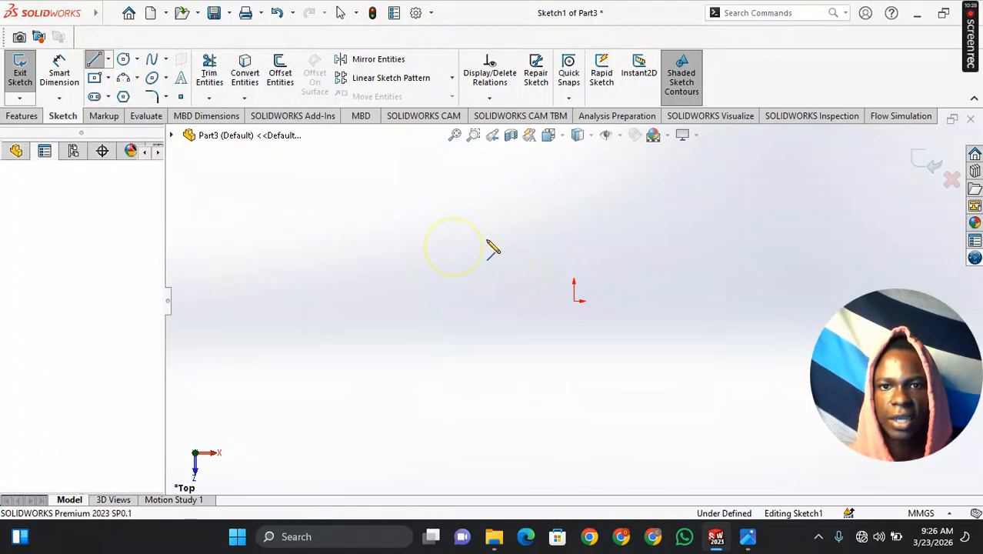
click(703, 240)
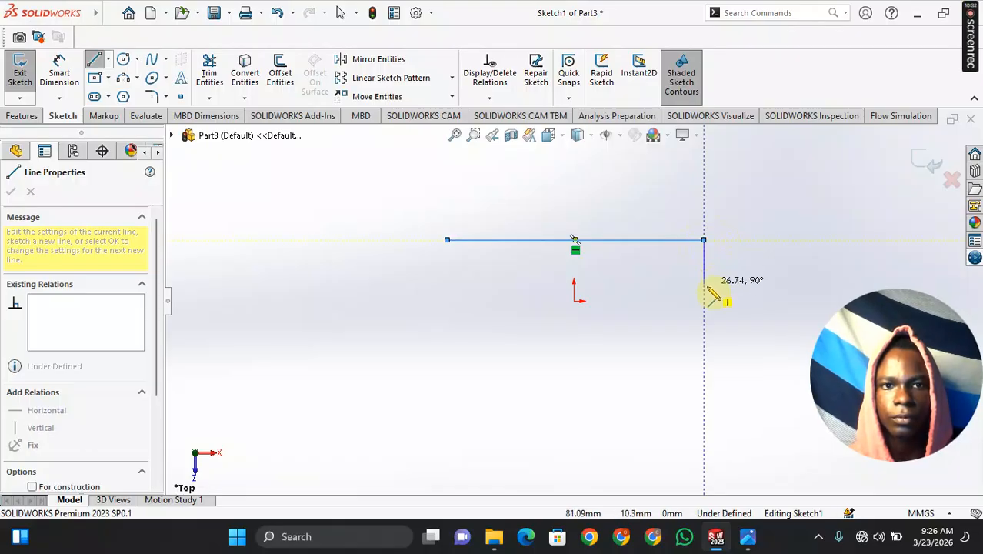
click(703, 289)
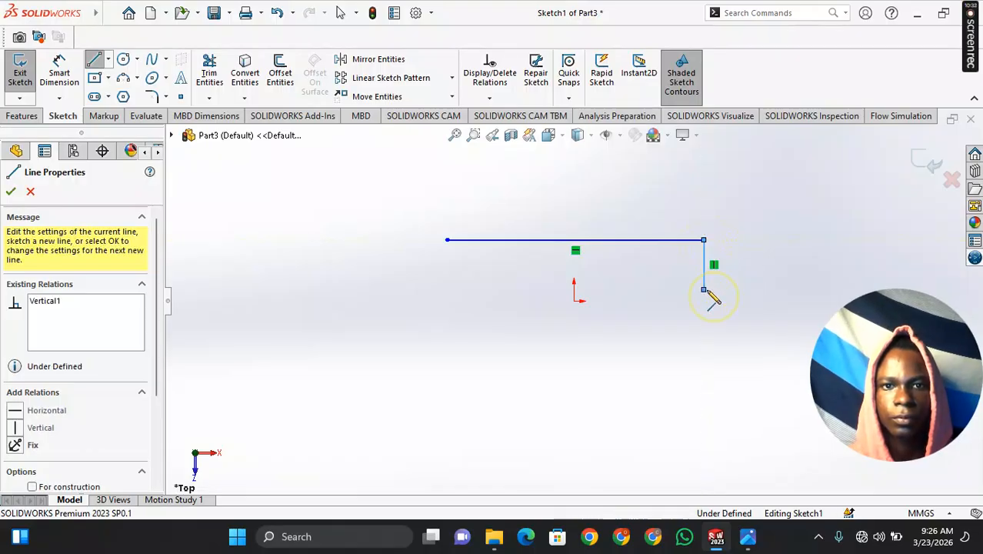
click(514, 289)
click(514, 349)
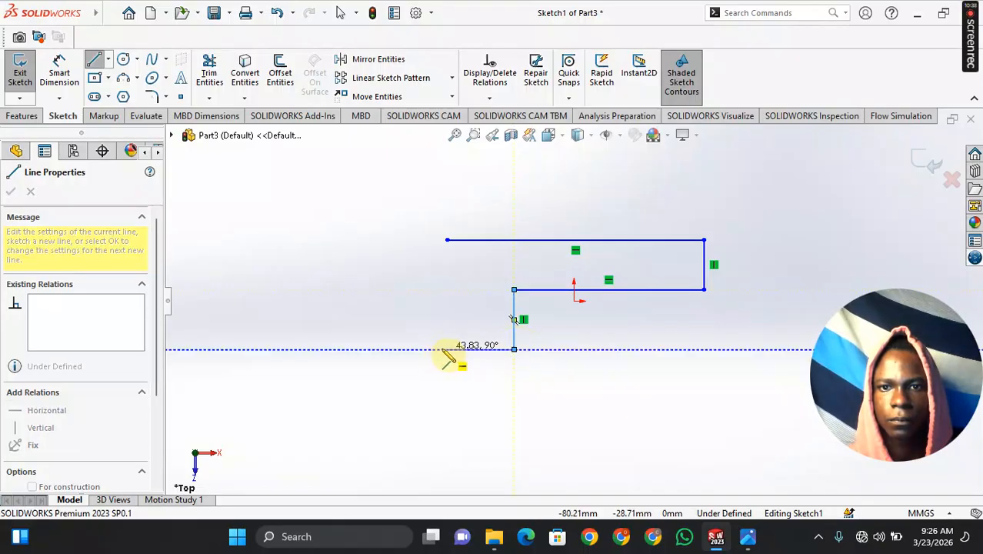
click(446, 349)
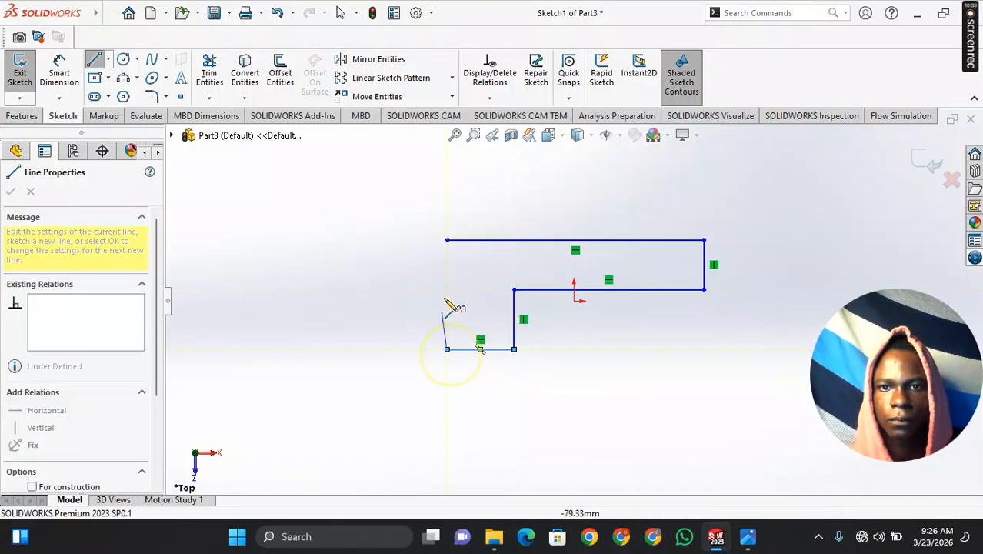
click(447, 240)
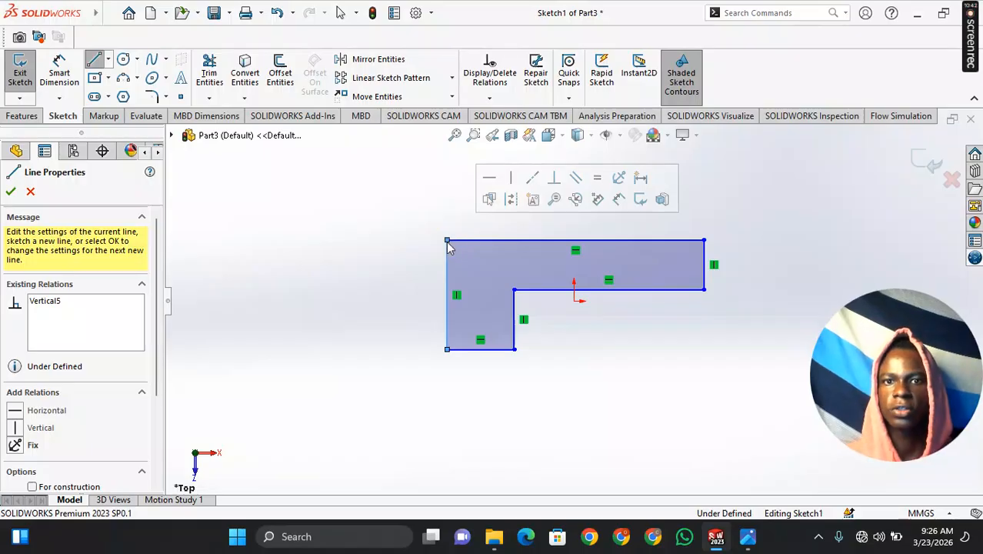
key(Escape)
- Dimension the L profile's long upper line to 50 mm
ctrl+middle_drag(604, 377, 581, 358)
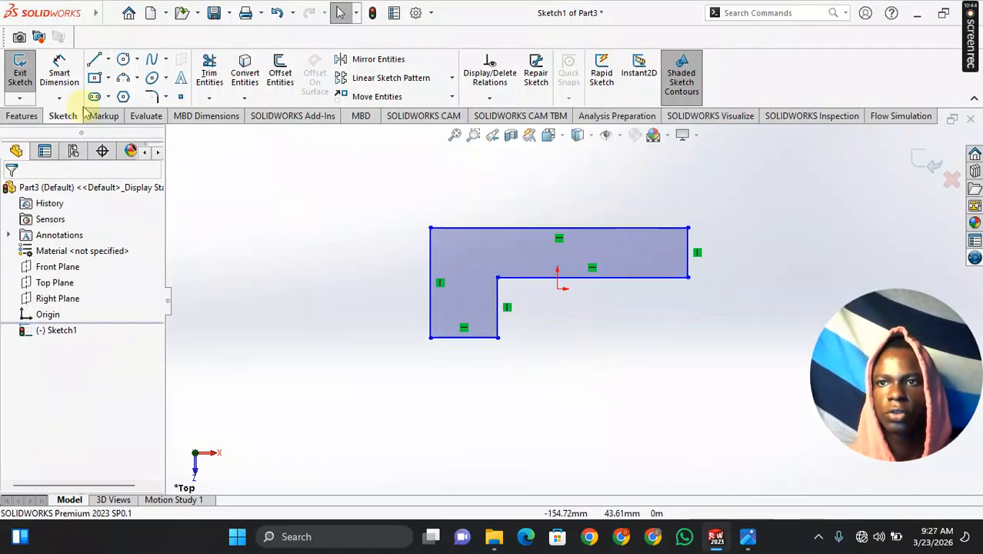
click(59, 70)
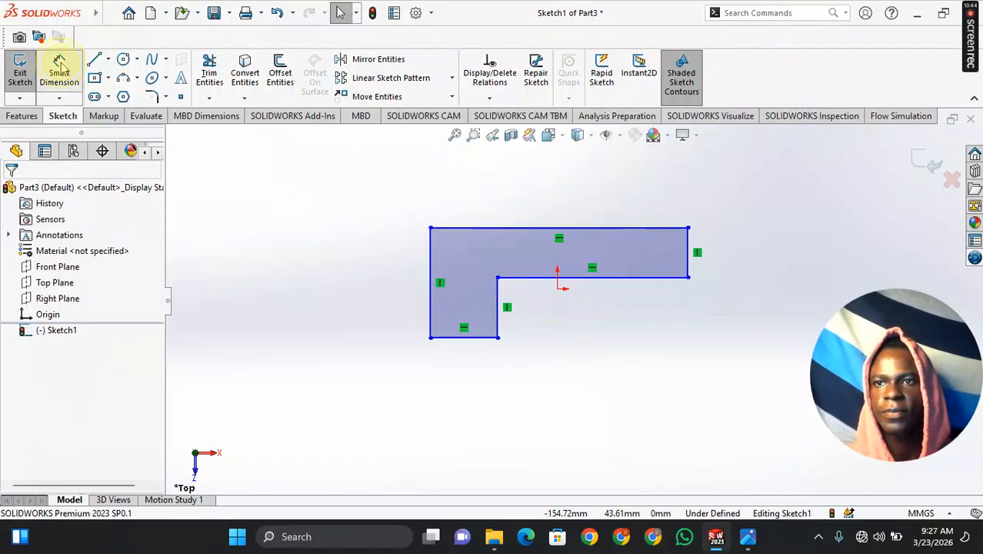
click(513, 233)
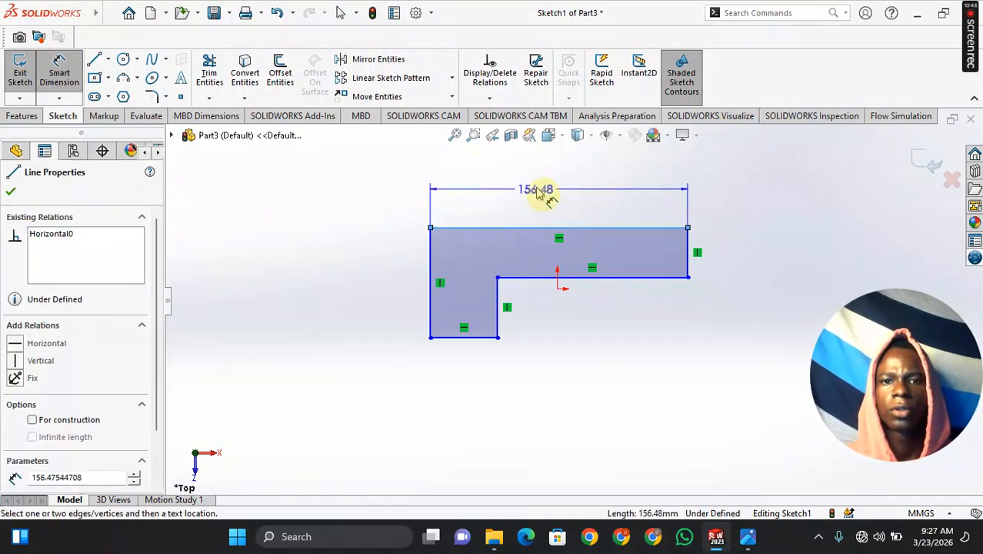
click(542, 192)
click(543, 192)
text(5)
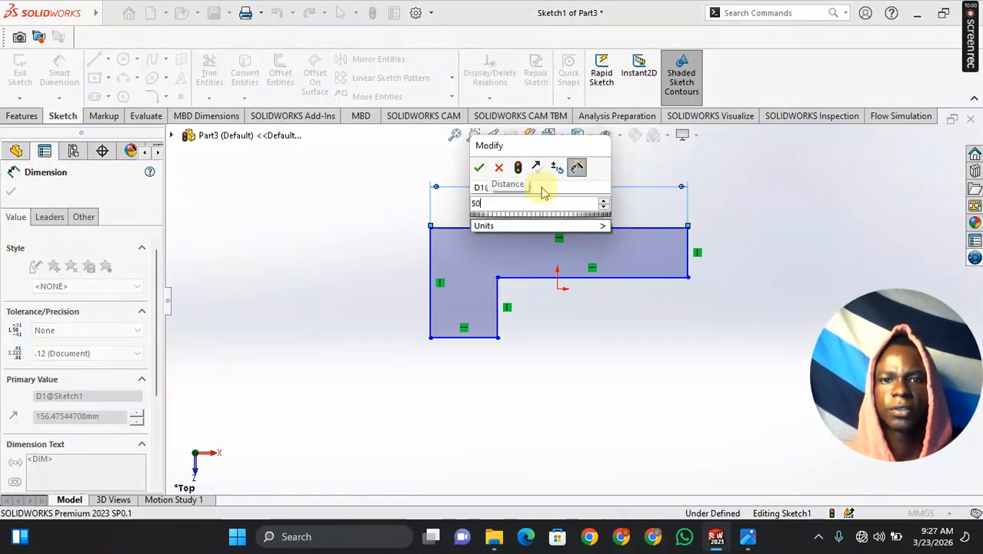
text(0)
key(Return)
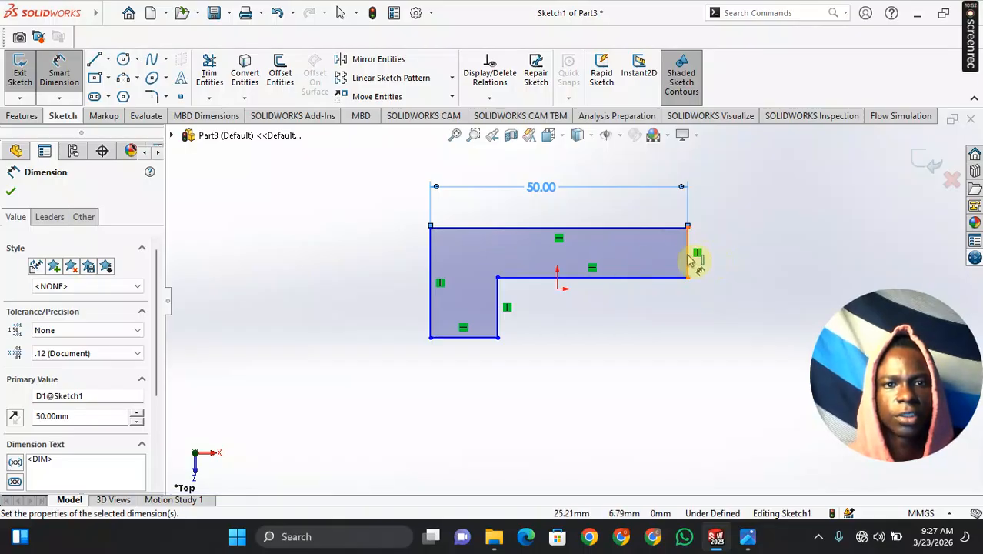
- Dimension the long arm's short end line to 10 mm and the bottom line of the short leg to 15 mm
click(690, 261)
click(753, 257)
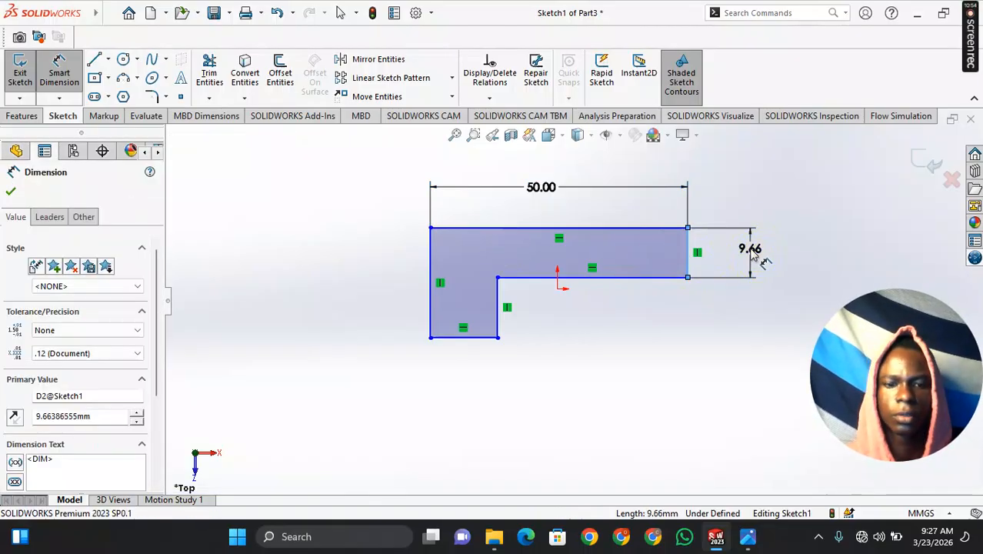
text(10)
key(Return)
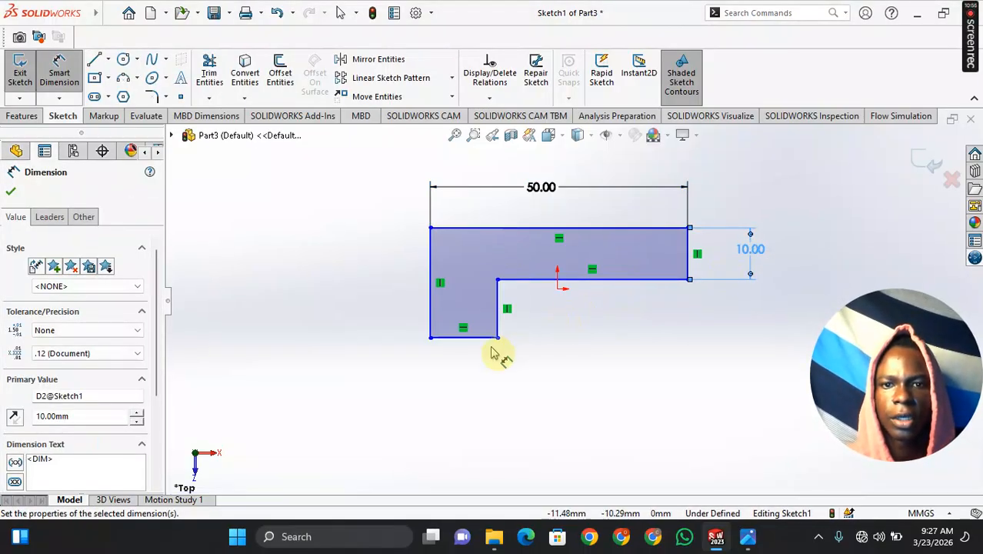
click(476, 338)
click(469, 377)
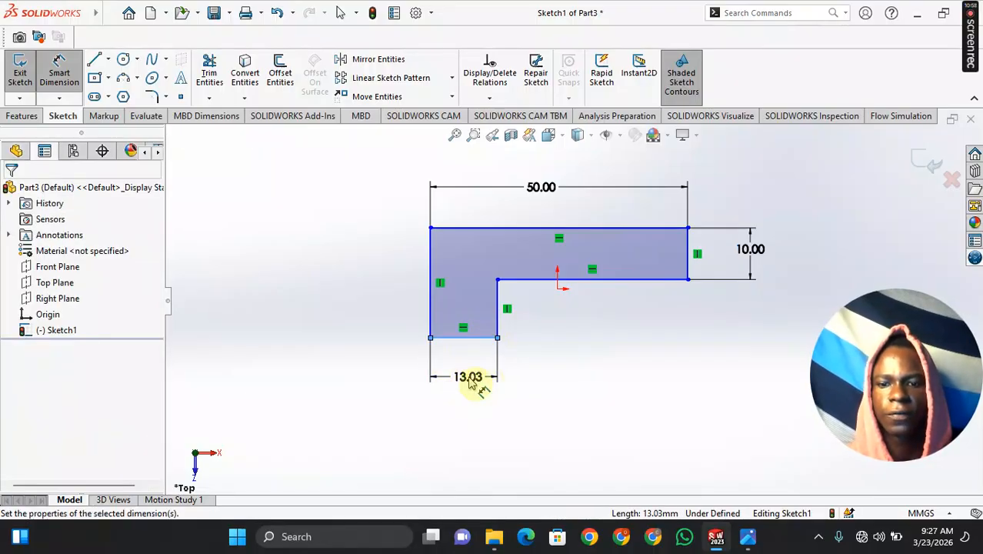
text(15)
key(Return)
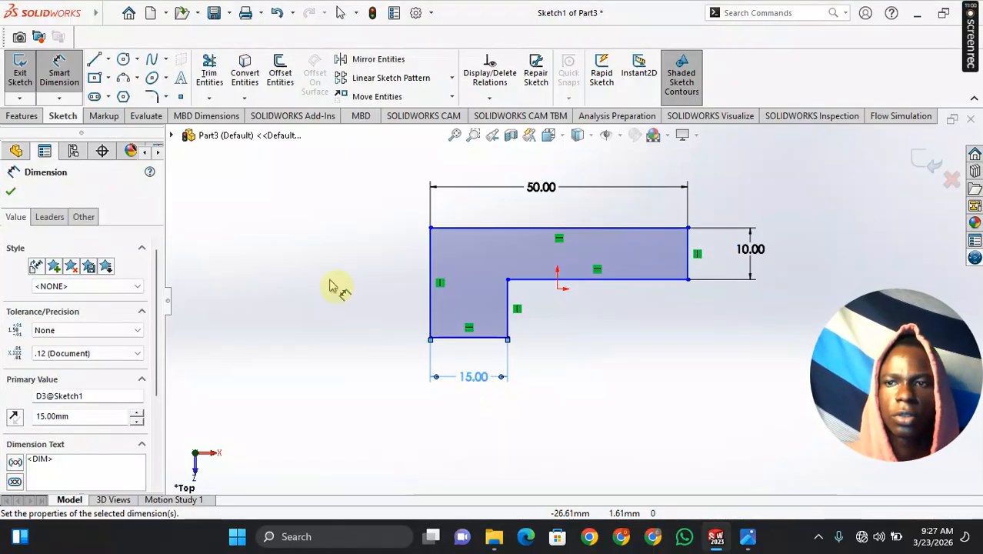
key(Escape)
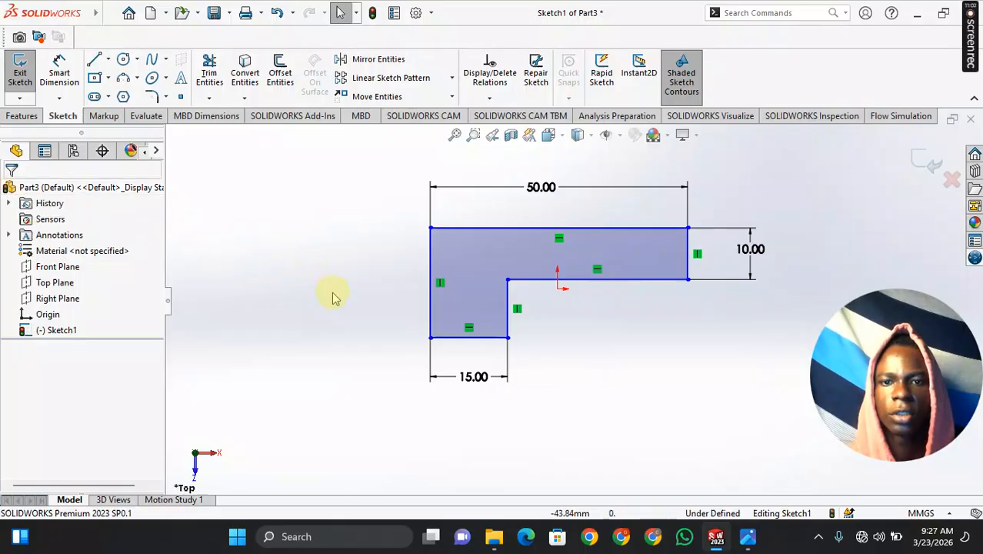
- Check the Fig 1 drawing and dimension the L profile's long outer vertical line to 30 mm
click(746, 537)
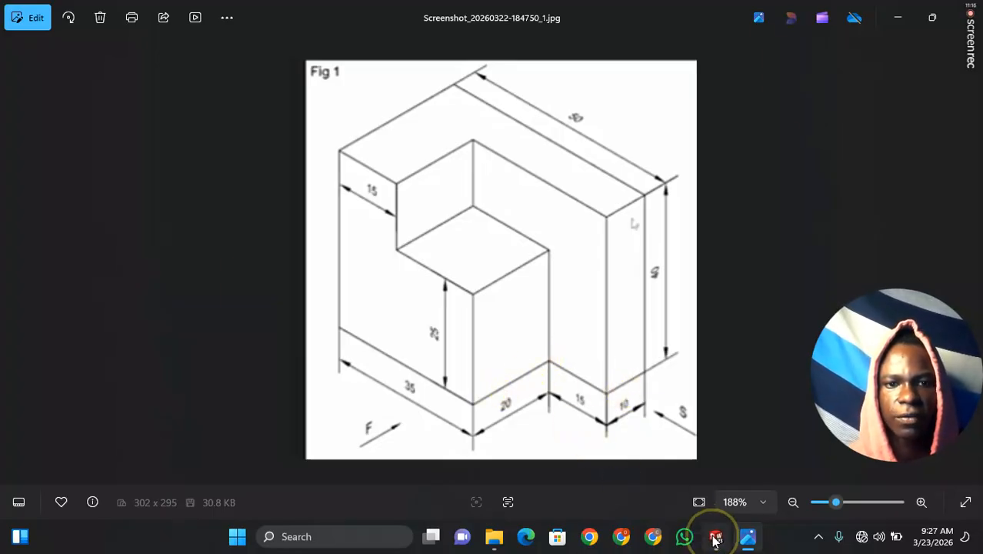
mouse_move(715, 535)
click(869, 458)
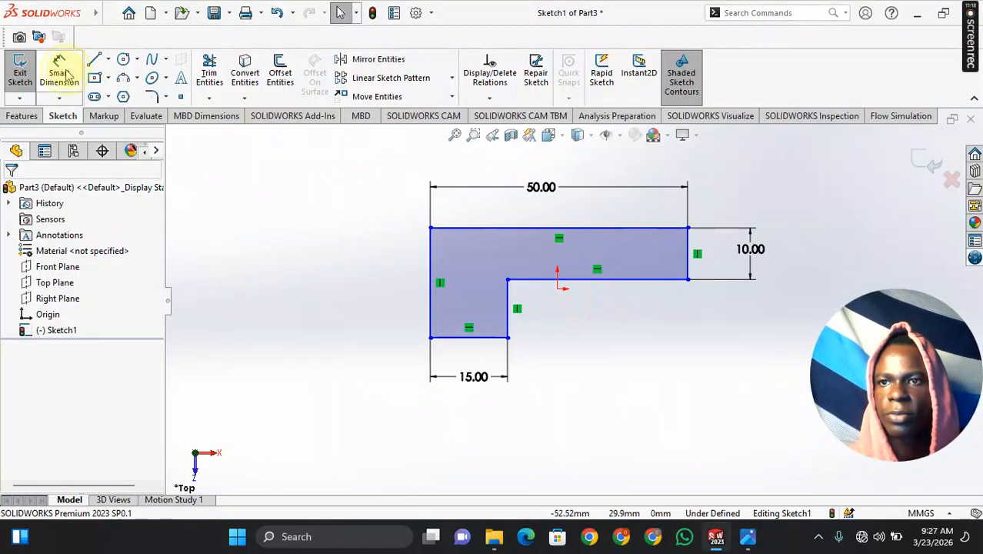
click(59, 67)
click(432, 296)
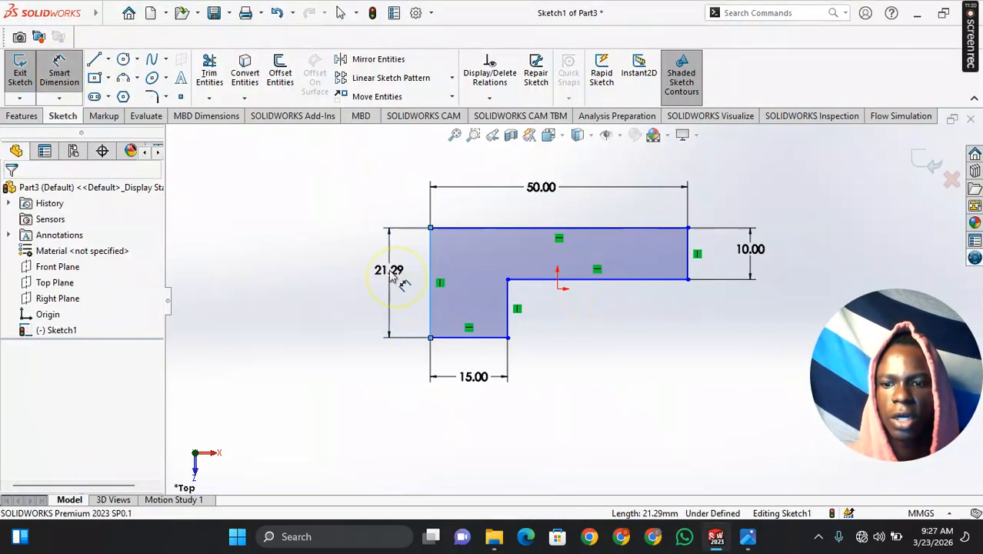
click(390, 276)
text(30)
key(Return)
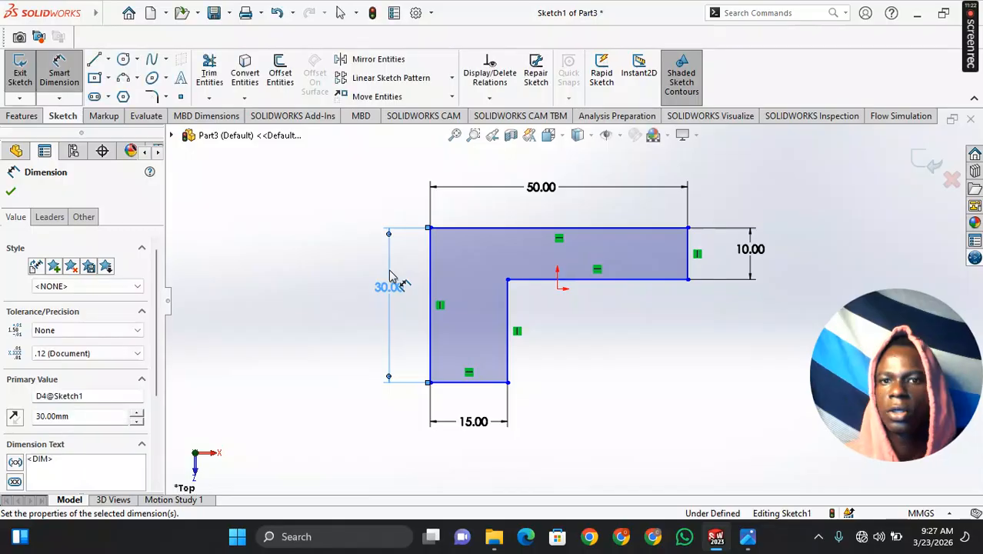
click(10, 193)
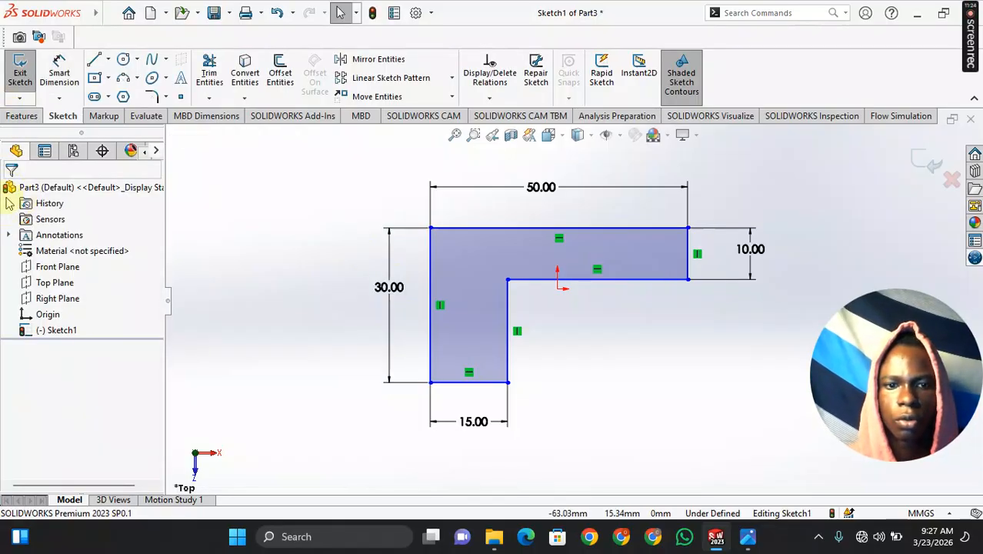
- Start a boss extrude of the L profile and check the part's overall height in the Fig 1 drawing
click(747, 538)
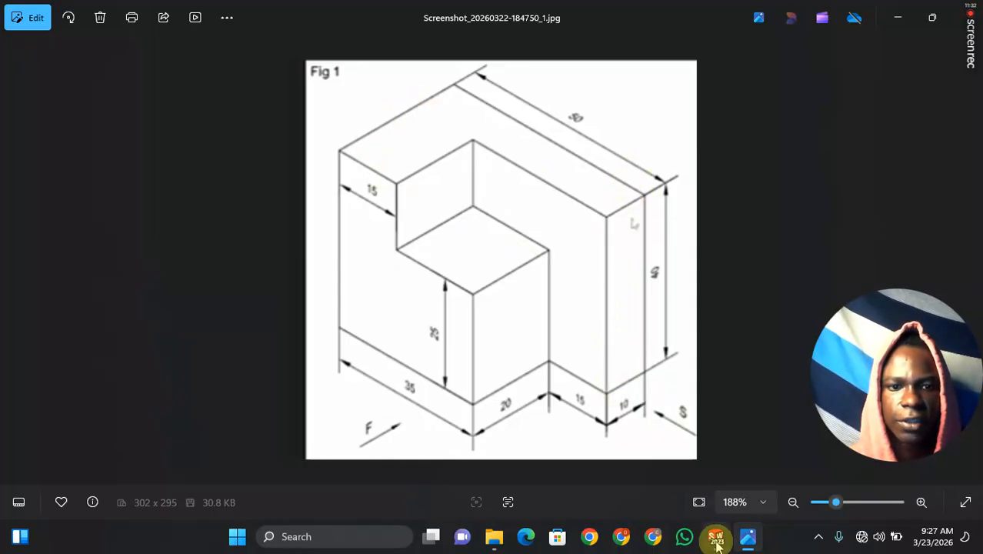
mouse_move(716, 536)
click(840, 480)
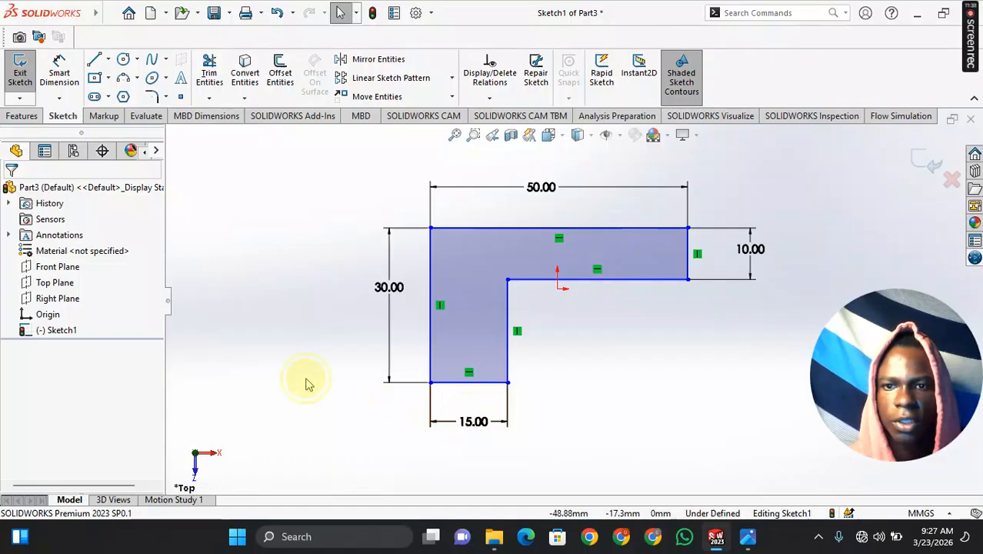
click(15, 116)
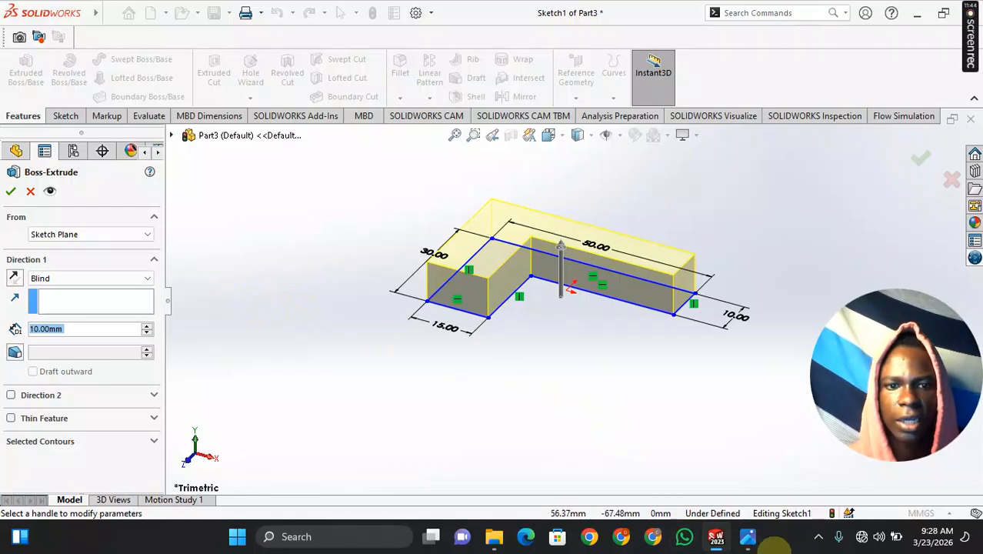
click(748, 536)
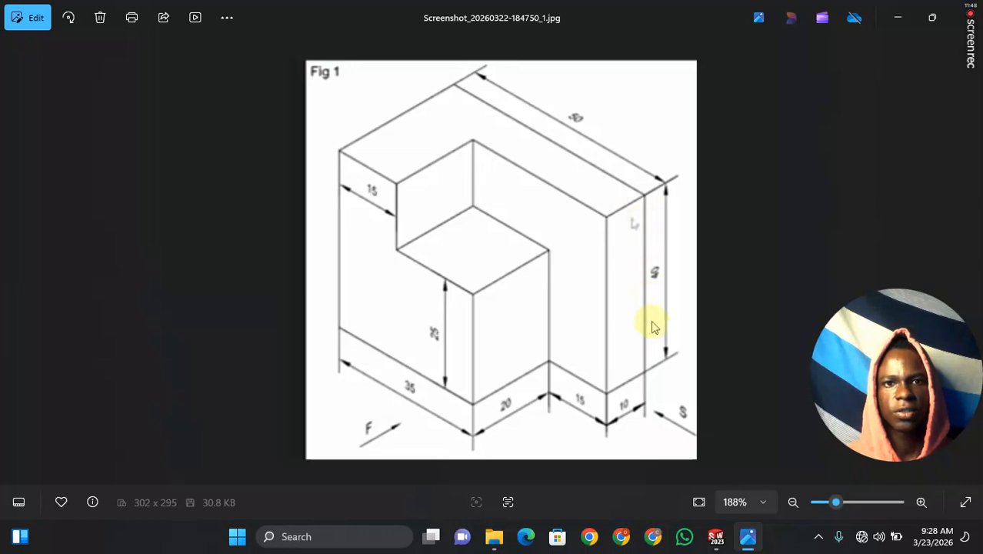
scroll(655, 269, down, 1)
scroll(640, 288, up, 3)
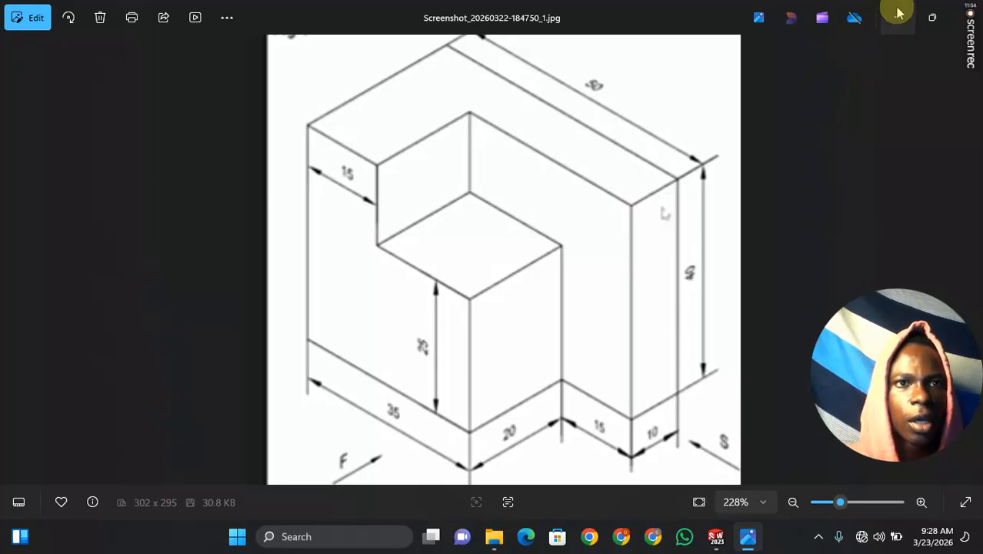
click(234, 25)
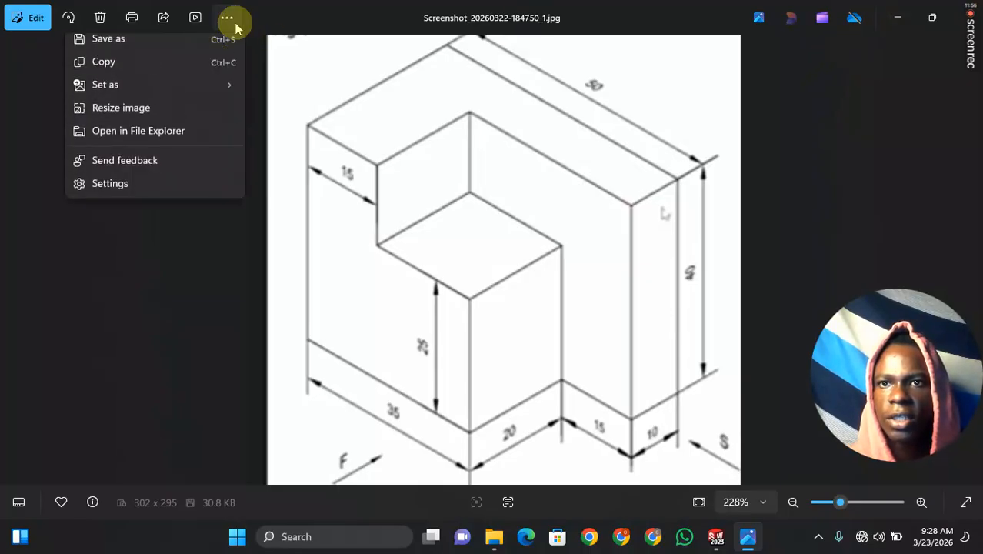
click(558, 132)
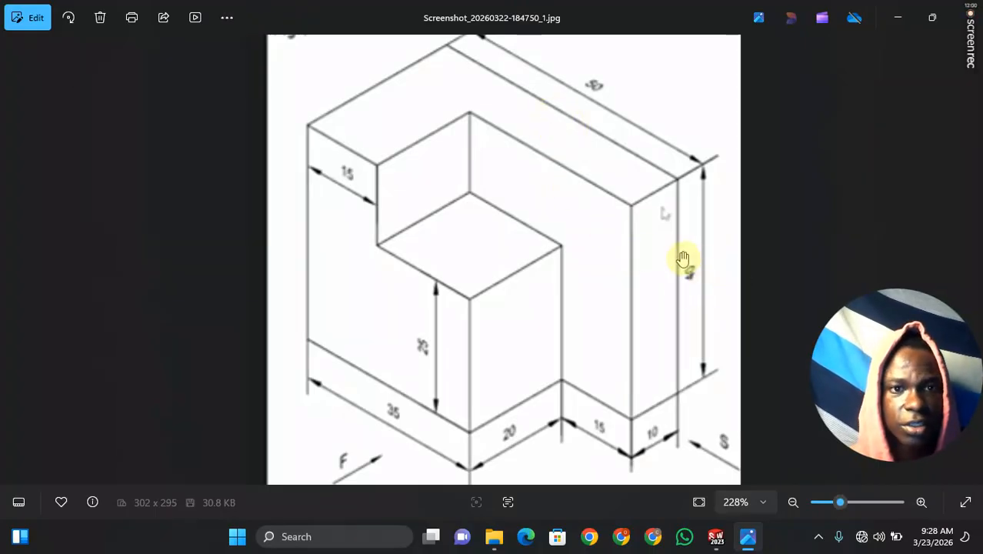
mouse_move(970, 21)
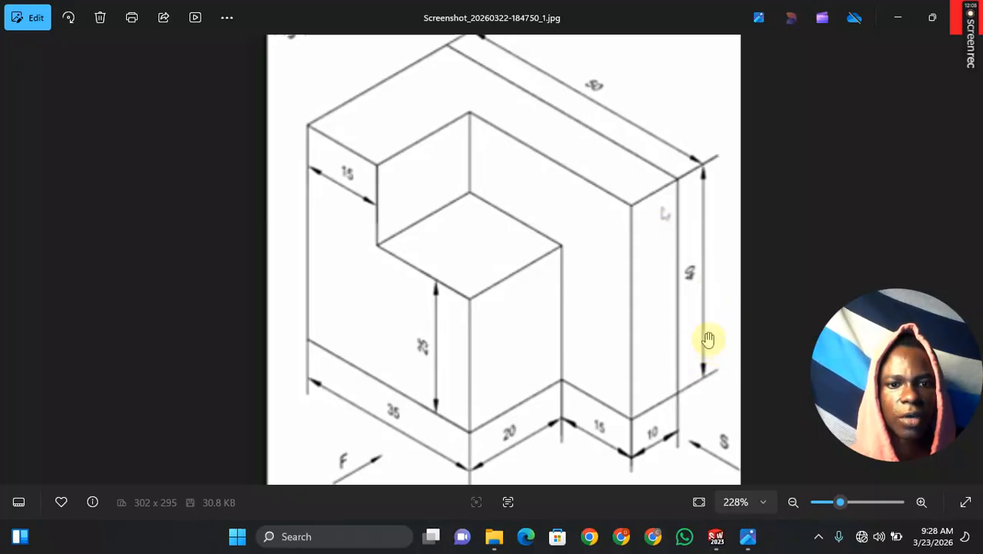
mouse_move(716, 534)
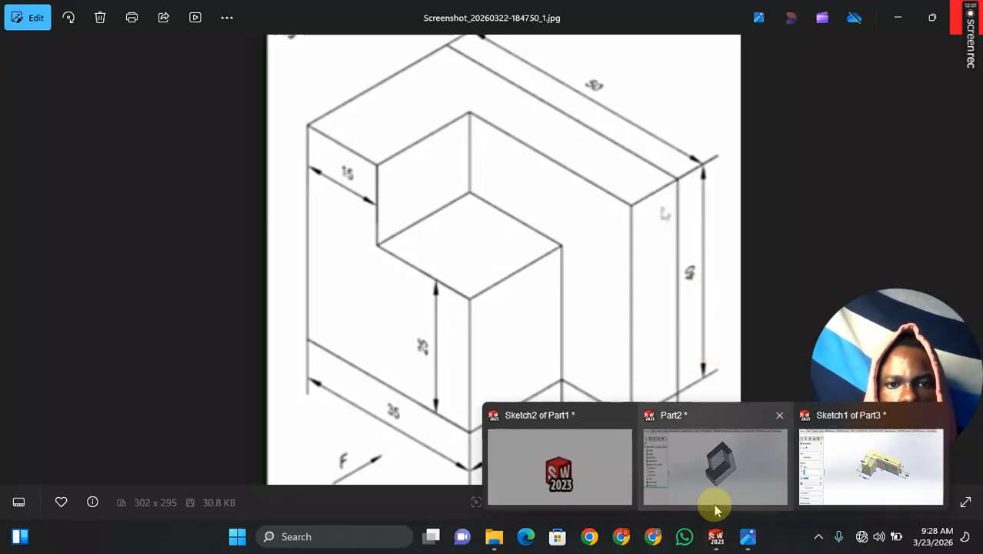
click(881, 480)
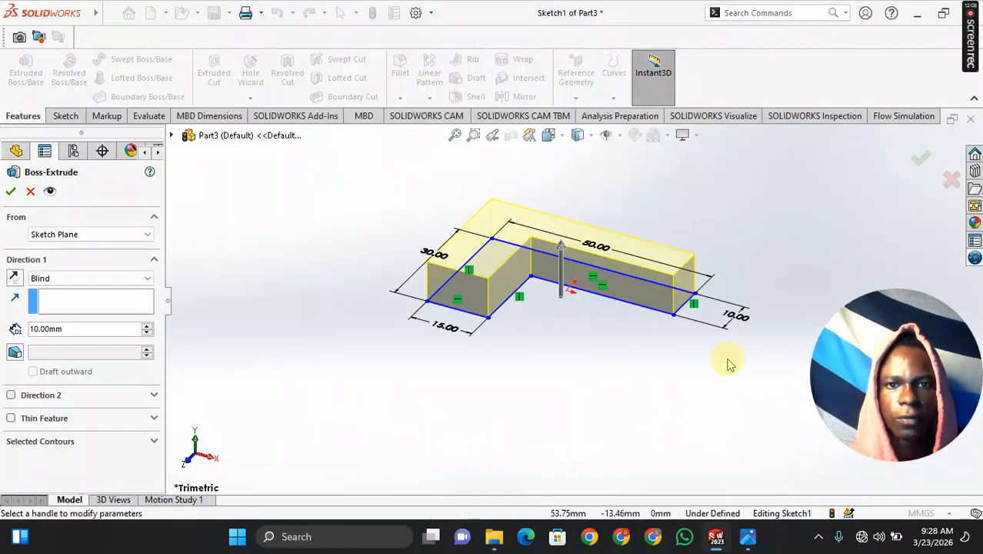
- Extrude the L profile upward with a blind depth of 40 mm
click(71, 330)
double_click(71, 329)
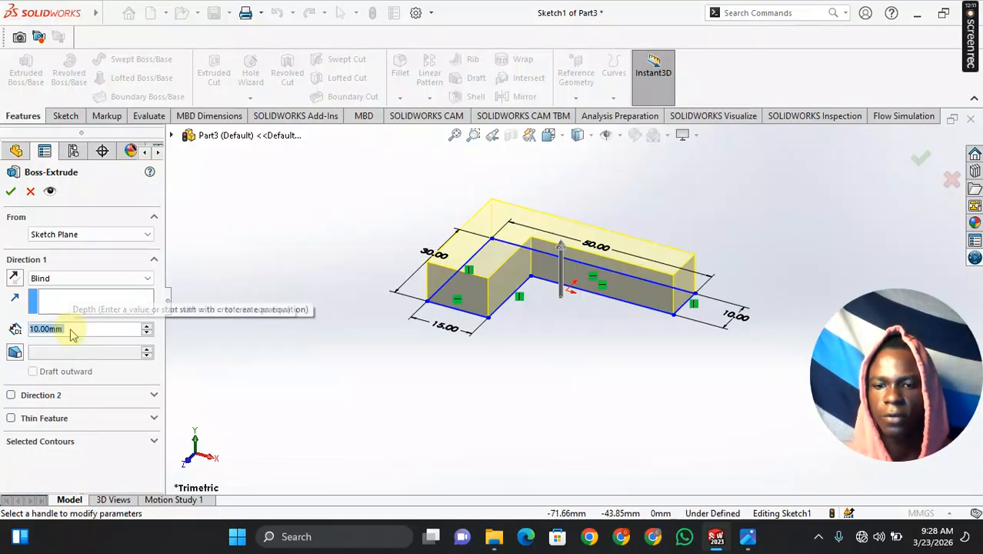
text(40)
key(Return)
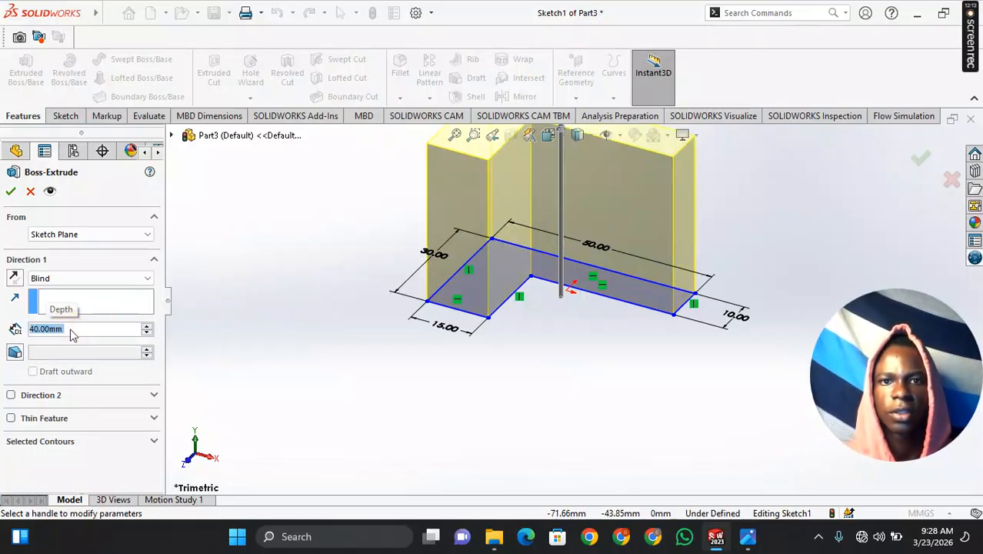
scroll(533, 290, up, 2)
mouse_move(535, 288)
ctrl+middle_down()
mouse_move(514, 353)
mouse_move(519, 307)
mouse_move(323, 291)
mouse_move(719, 281)
mouse_move(384, 307)
mouse_move(500, 281)
mouse_move(555, 353)
mouse_move(240, 295)
mouse_move(587, 306)
mouse_move(594, 250)
ctrl+middle_up()
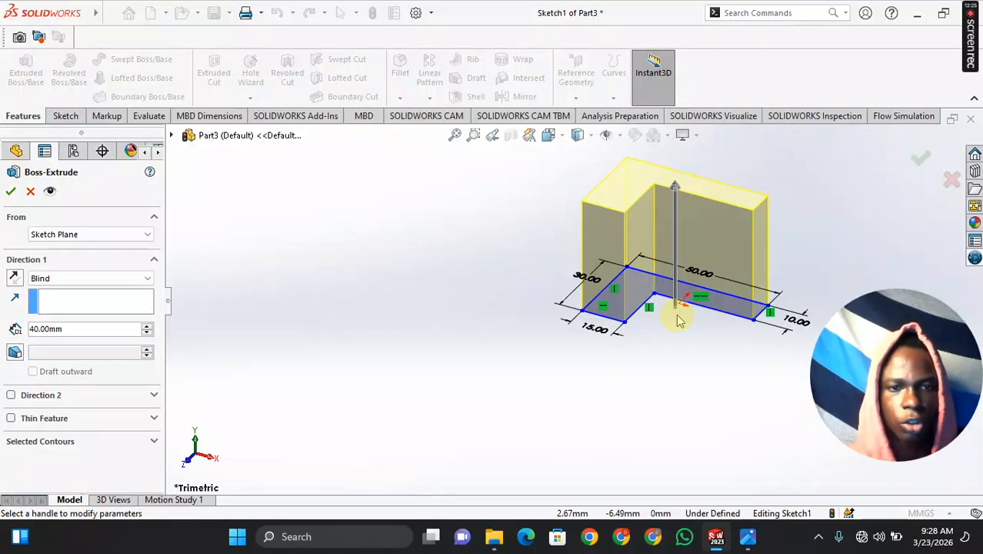
ctrl+middle_drag(679, 321, 638, 352)
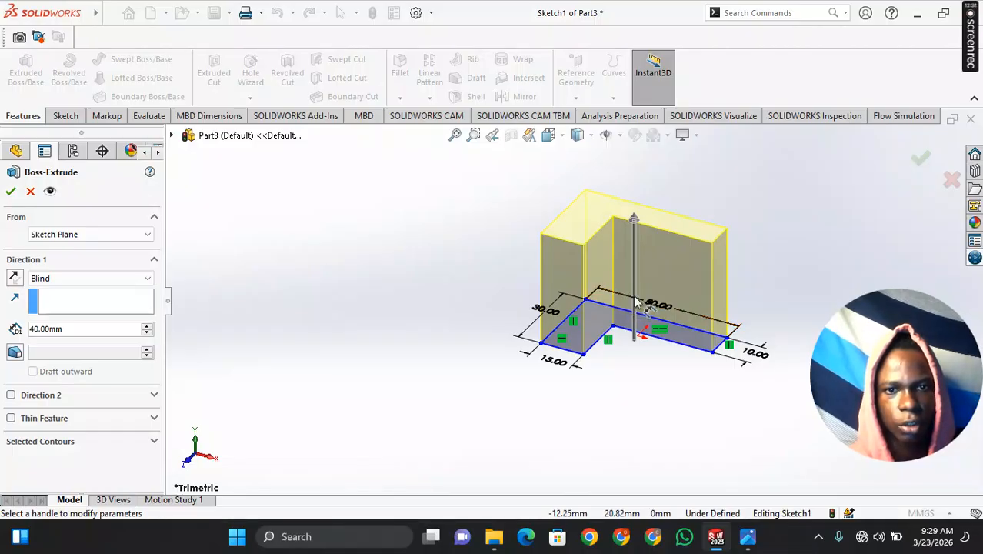
mouse_move(636, 303)
ctrl+middle_down()
mouse_move(414, 329)
mouse_move(674, 301)
mouse_move(578, 336)
mouse_move(720, 270)
mouse_move(534, 282)
mouse_move(695, 281)
mouse_move(509, 326)
ctrl+middle_up()
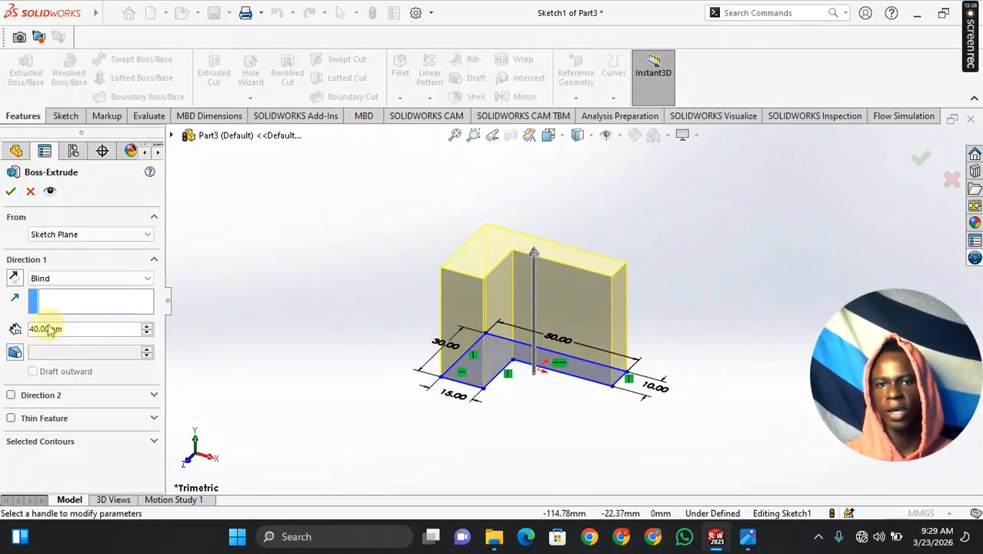
click(10, 192)
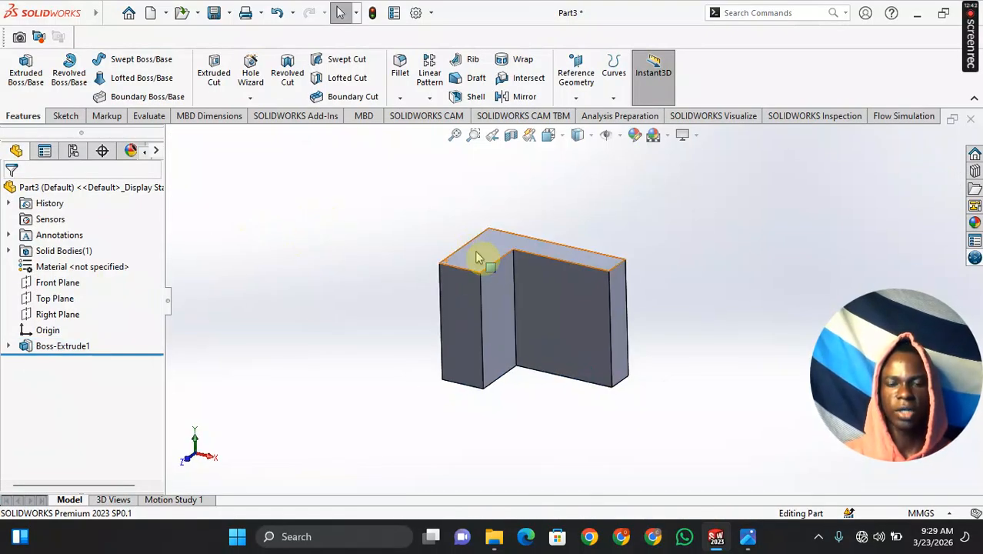
- Check the lower block in the Fig 1 drawing and start a sketch on the long arm's inner front face
click(743, 541)
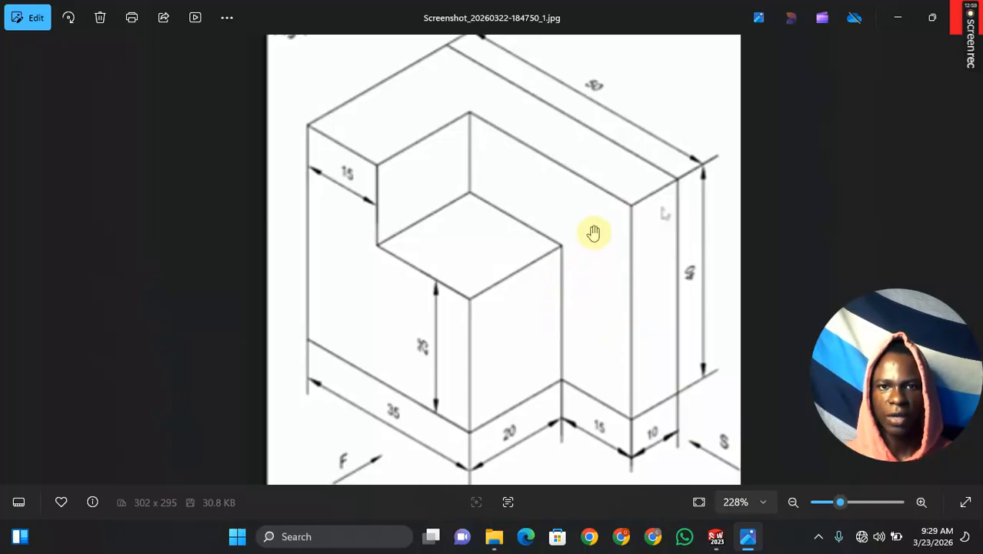
mouse_move(716, 536)
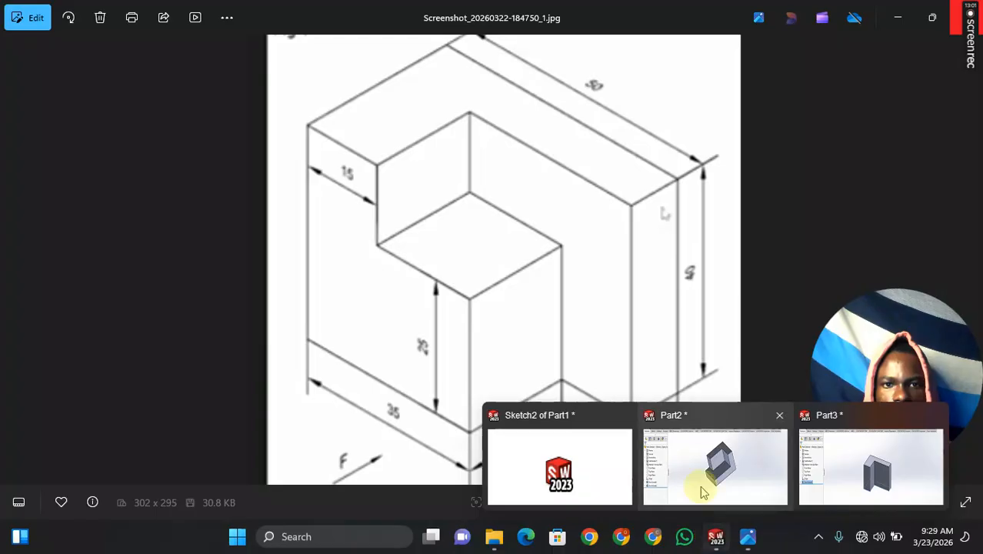
click(847, 468)
click(551, 307)
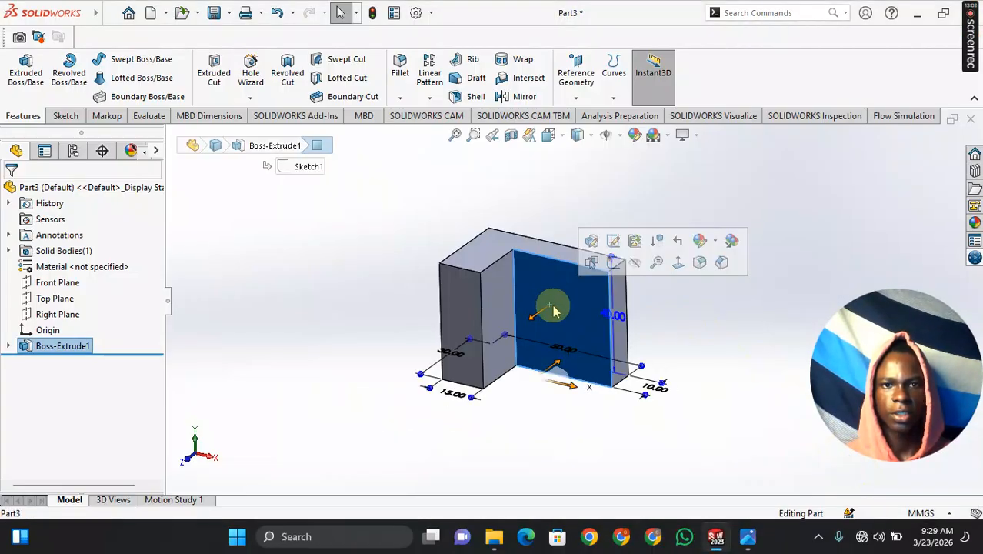
click(613, 262)
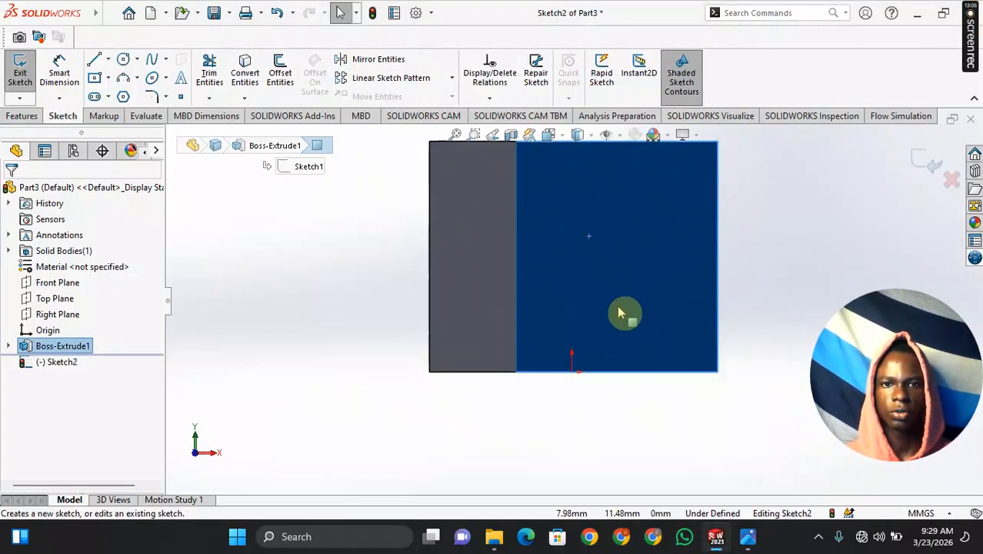
- Draw a corner rectangle about 24 by 26 mm on the inner face, starting at its lower corner beside the short leg
click(109, 78)
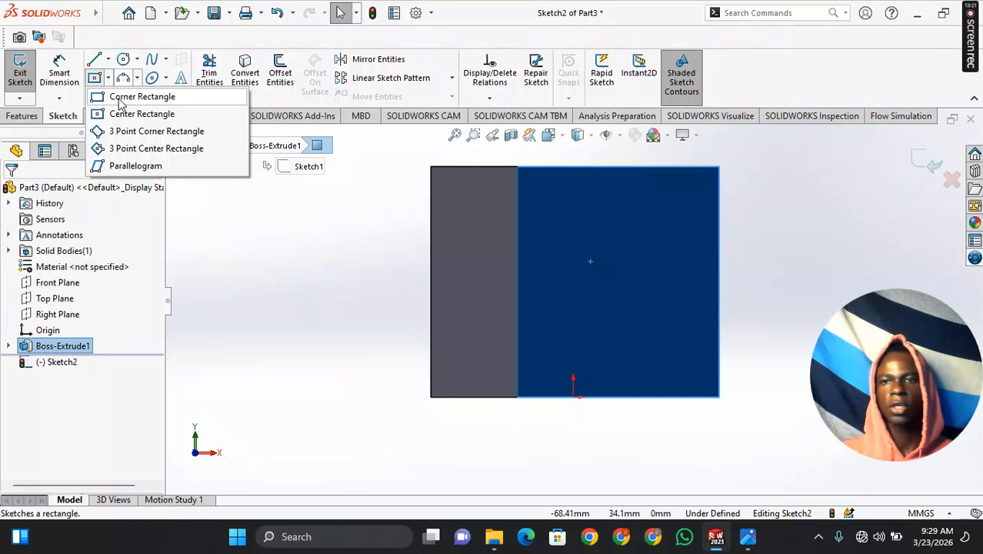
click(139, 96)
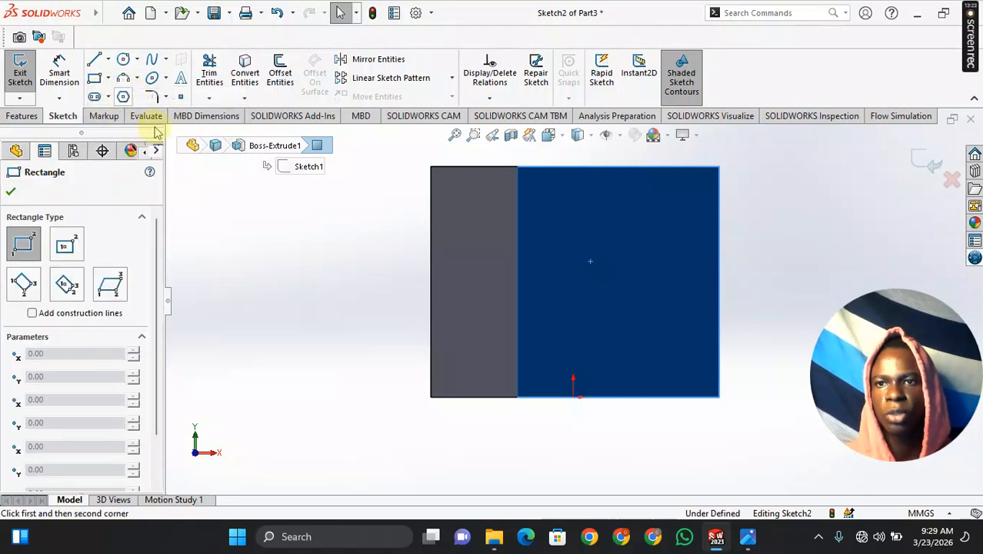
click(519, 399)
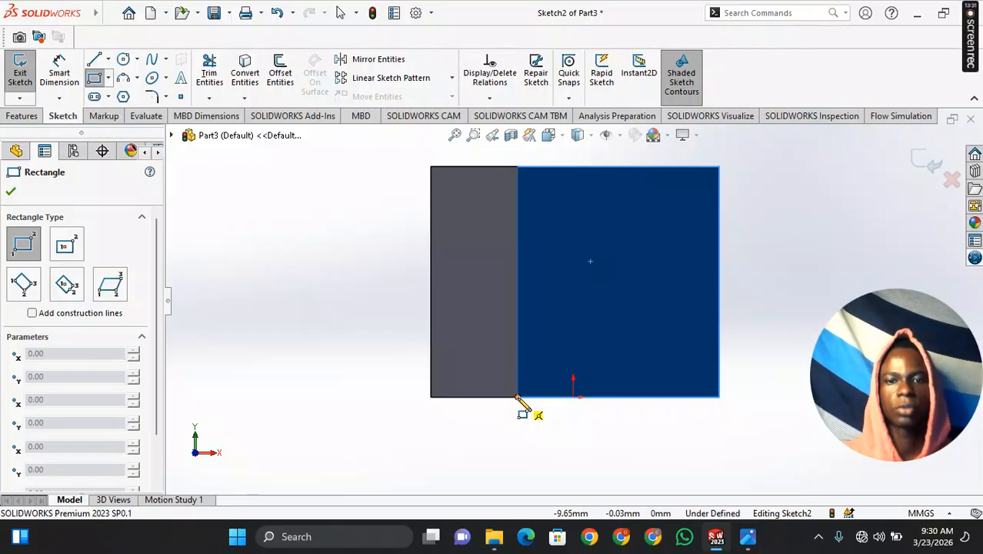
middle_drag(519, 401, 502, 386)
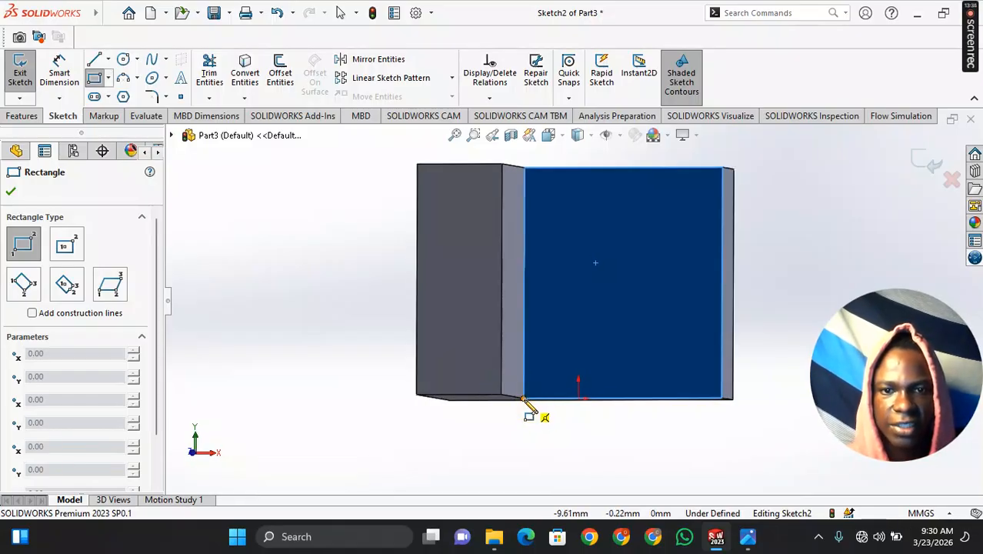
scroll(523, 401, down, 1)
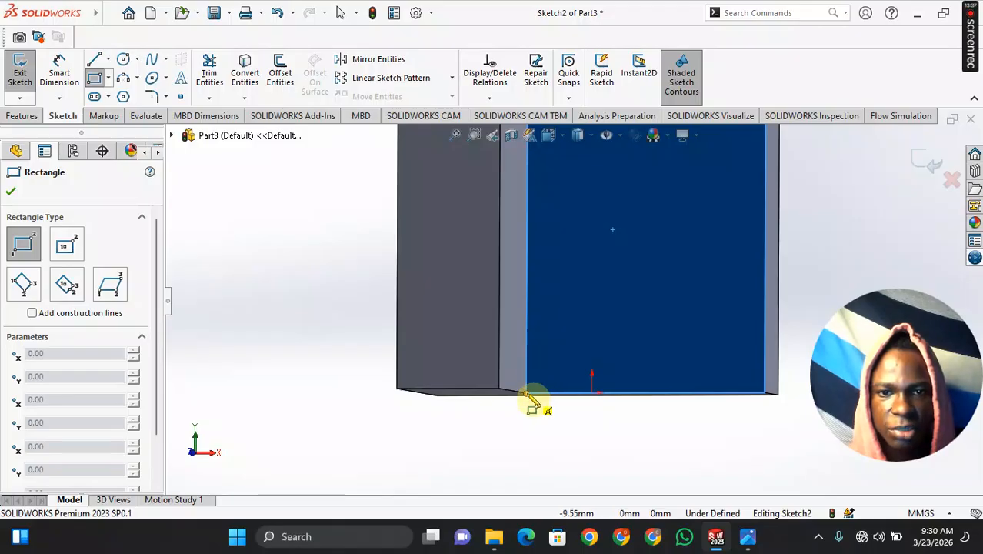
scroll(531, 400, down, 2)
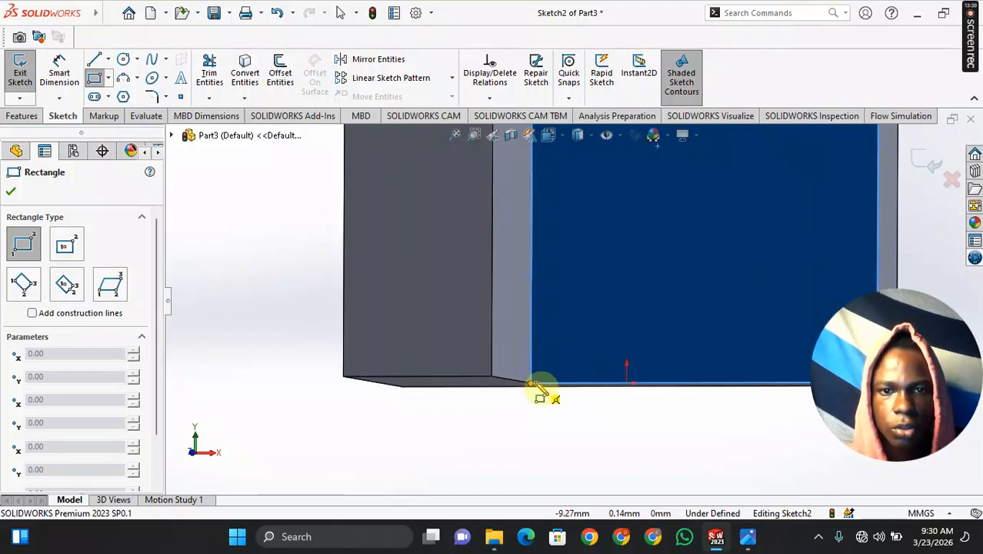
scroll(542, 395, up, 2)
click(544, 358)
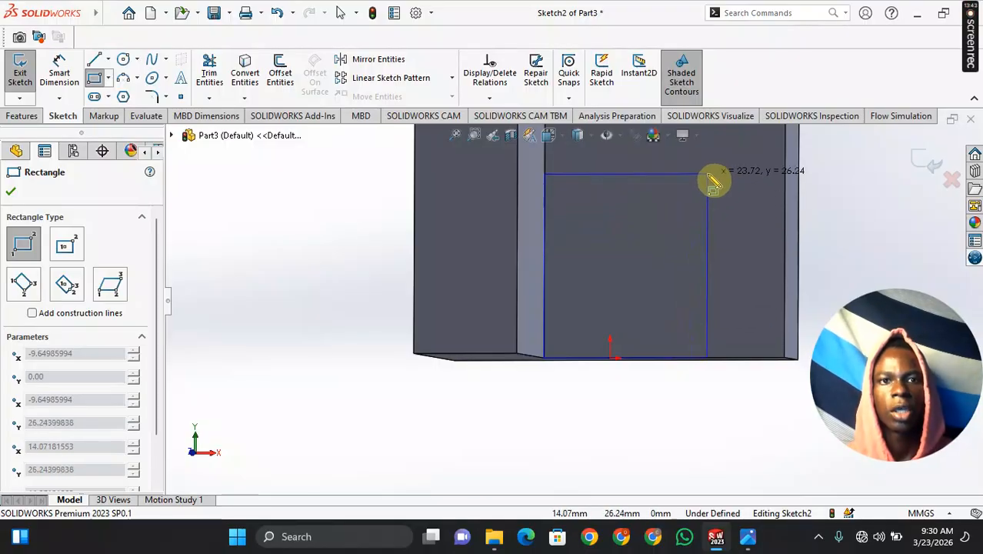
click(708, 174)
scroll(700, 350, up, 1)
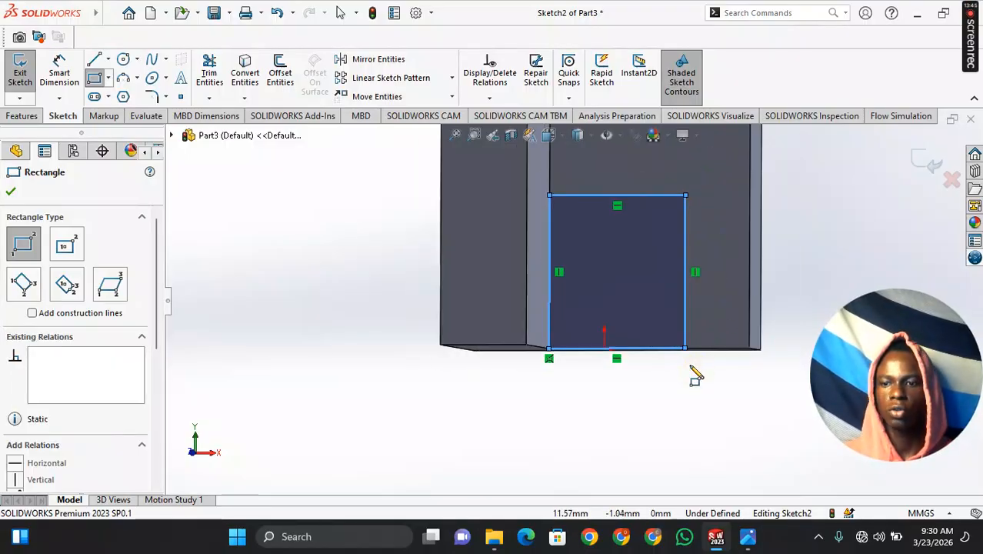
key(Escape)
scroll(647, 416, down, 2)
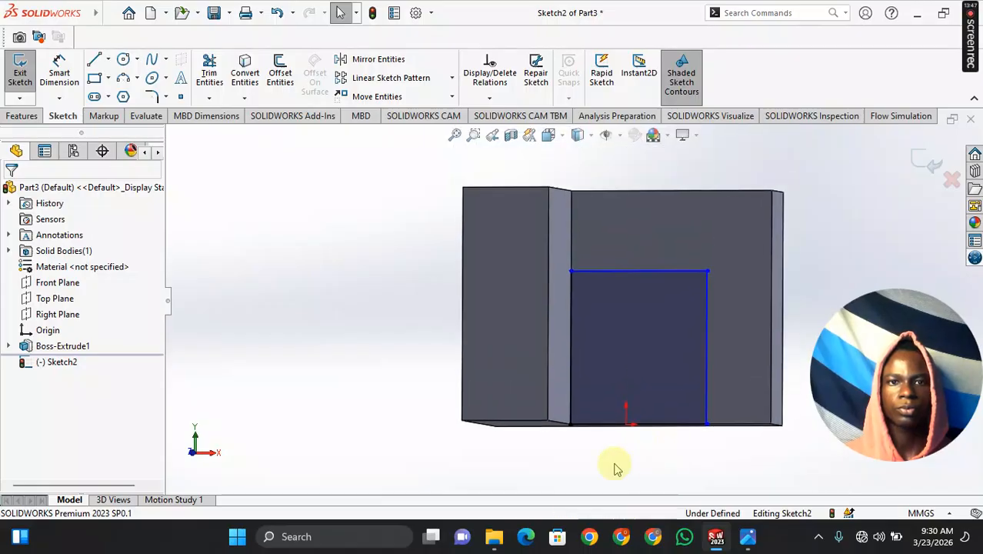
mouse_move(616, 468)
middle_down()
mouse_move(638, 470)
mouse_move(529, 437)
mouse_move(529, 445)
middle_up()
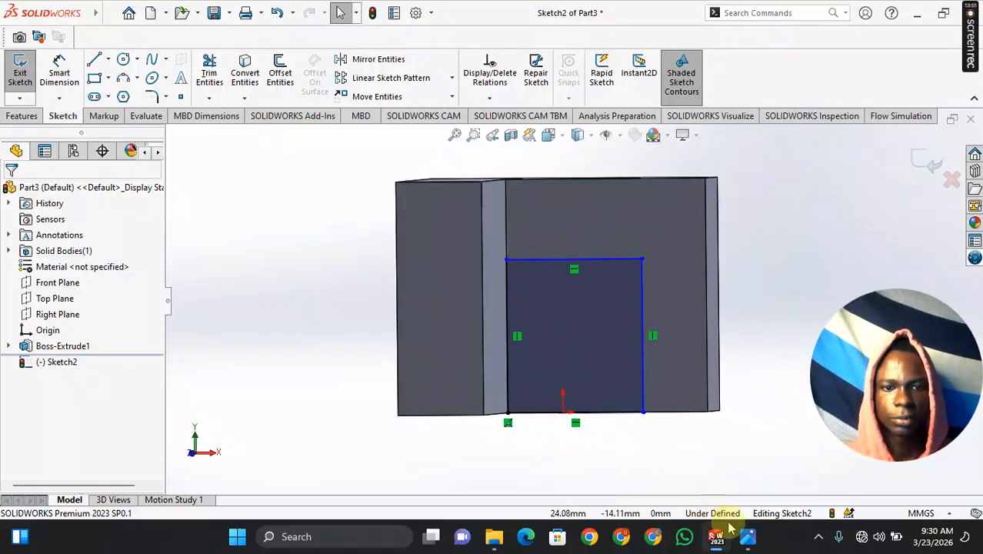
- Check the lower block's dimensions and its offset from the long arm's end in the Fig 1 drawing, then return to the Part3 sketch
click(747, 536)
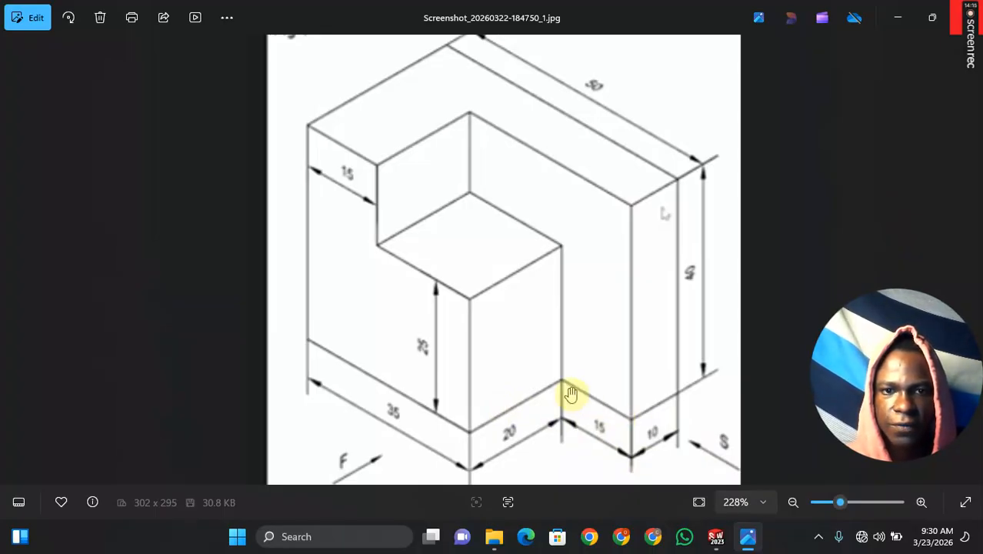
mouse_move(714, 532)
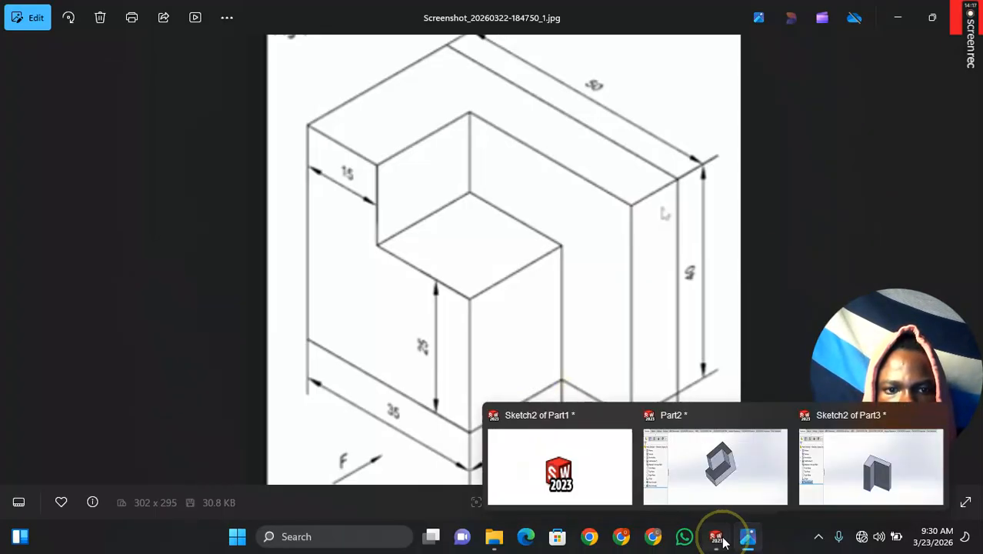
click(883, 489)
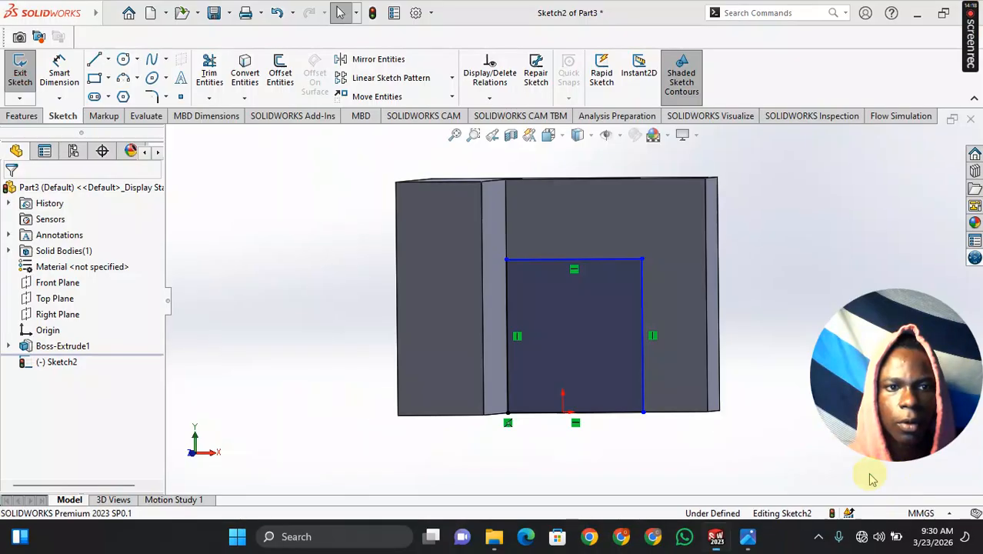
click(778, 298)
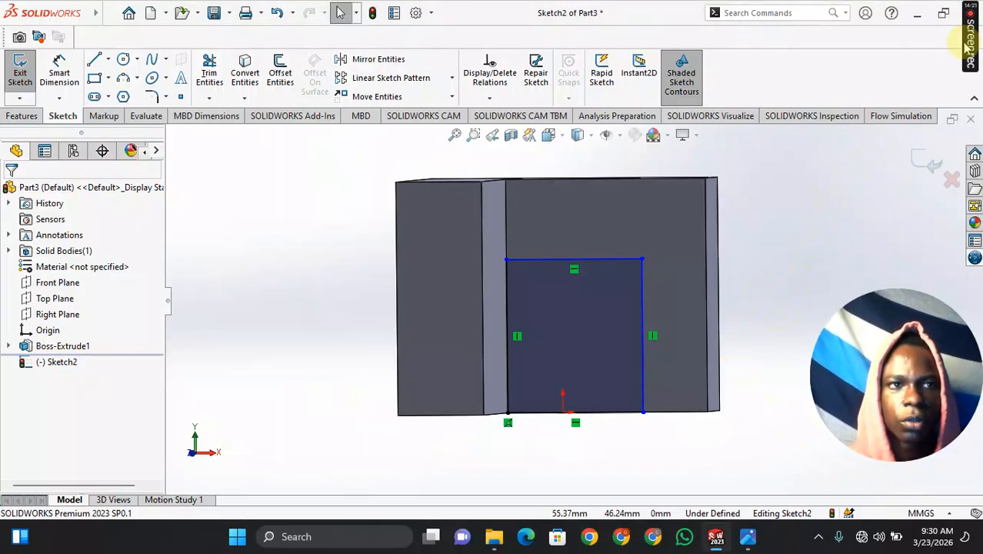
mouse_move(971, 30)
click(972, 70)
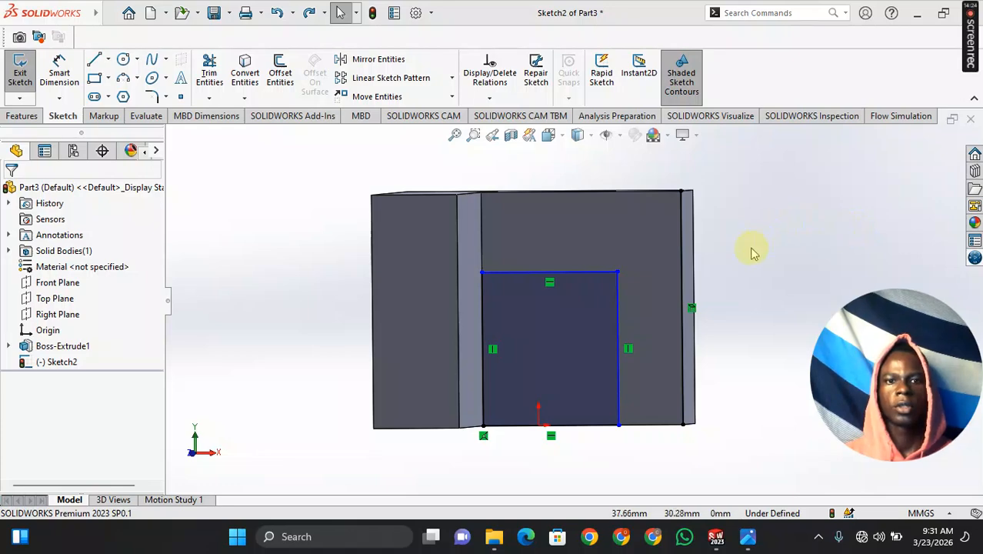
mouse_move(753, 247)
middle_down()
mouse_move(774, 268)
mouse_move(746, 250)
middle_up()
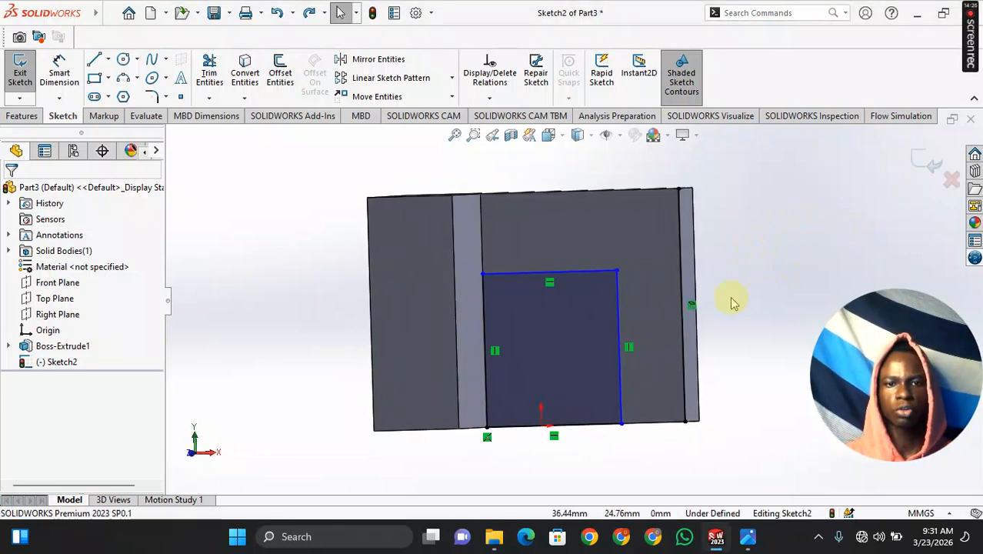
click(755, 542)
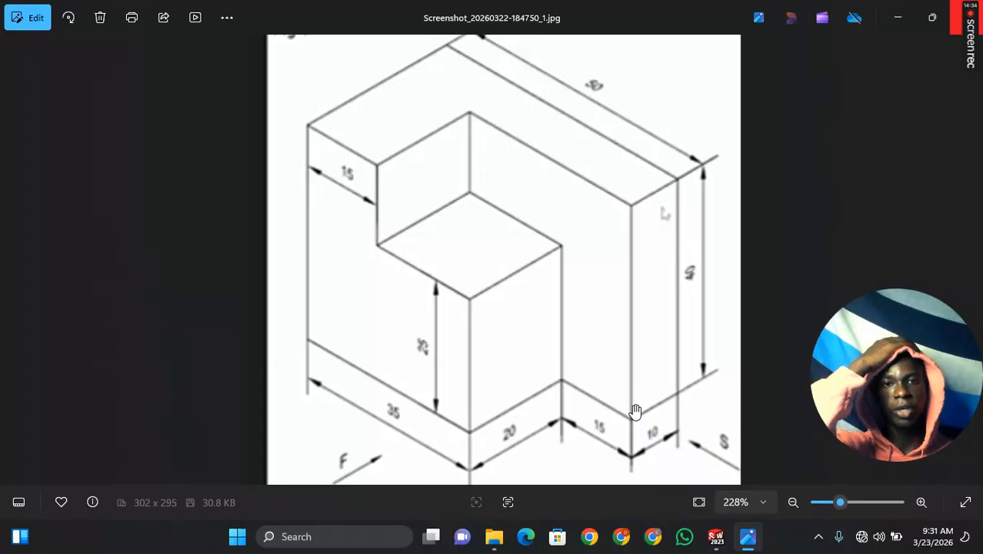
click(719, 540)
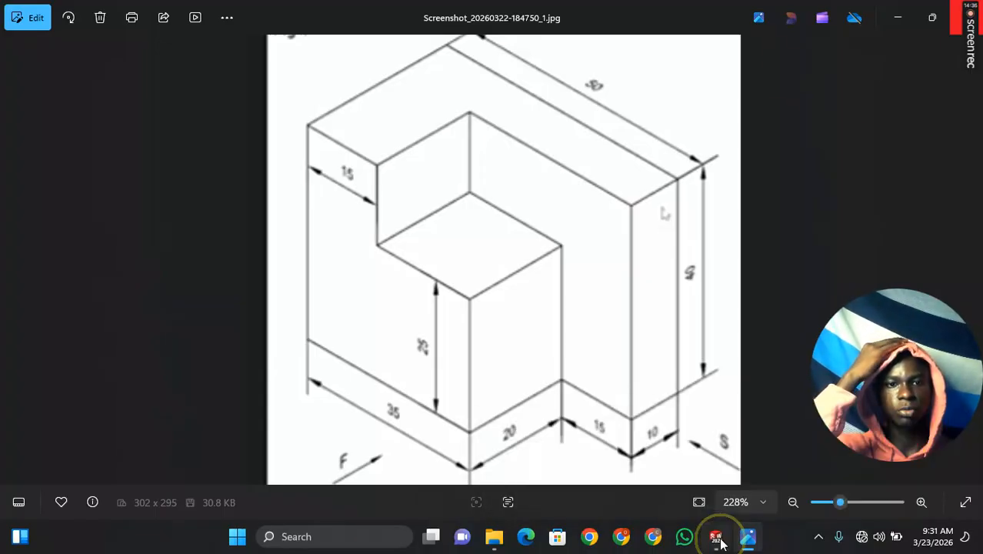
click(847, 464)
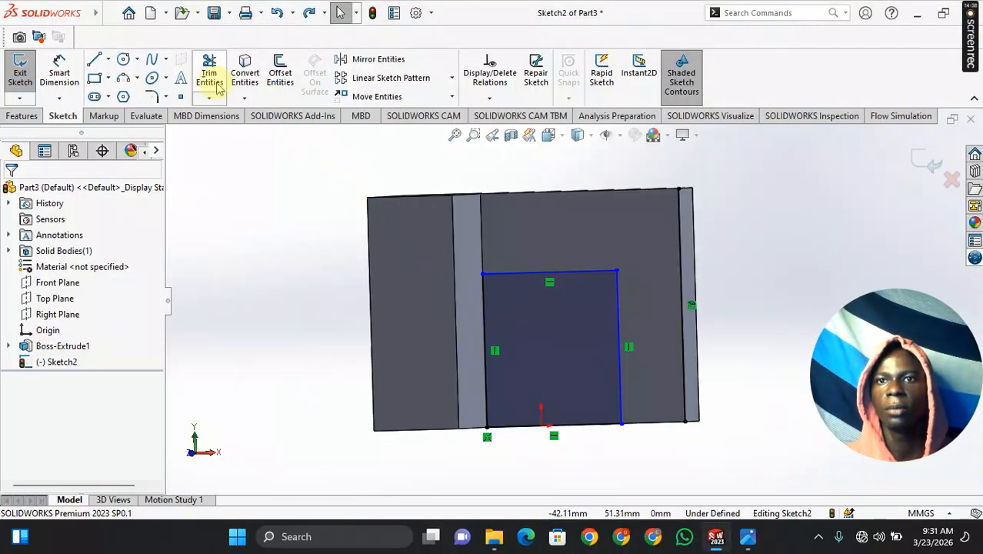
mouse_move(713, 329)
middle_down()
mouse_move(746, 309)
mouse_move(761, 324)
middle_up()
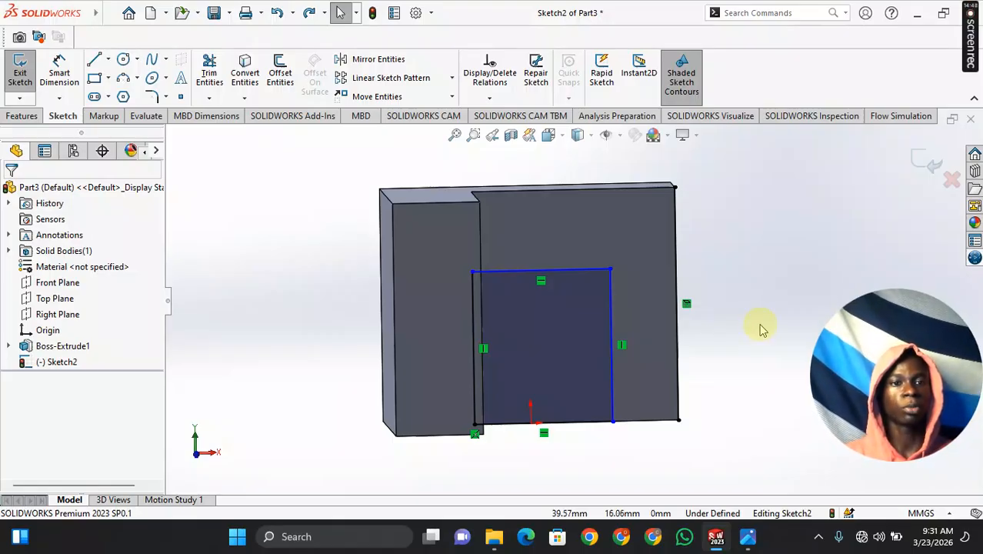
middle_drag(755, 327, 538, 217)
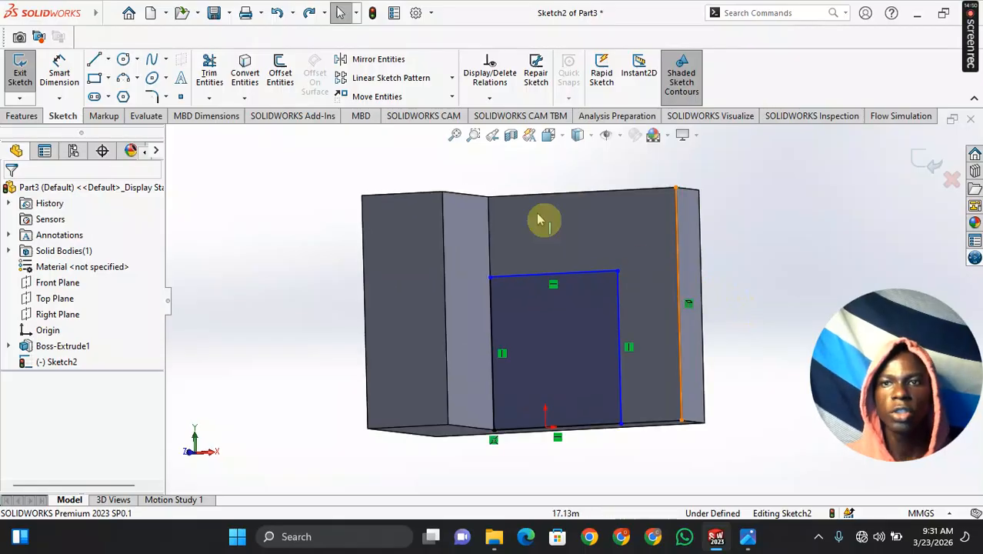
click(255, 83)
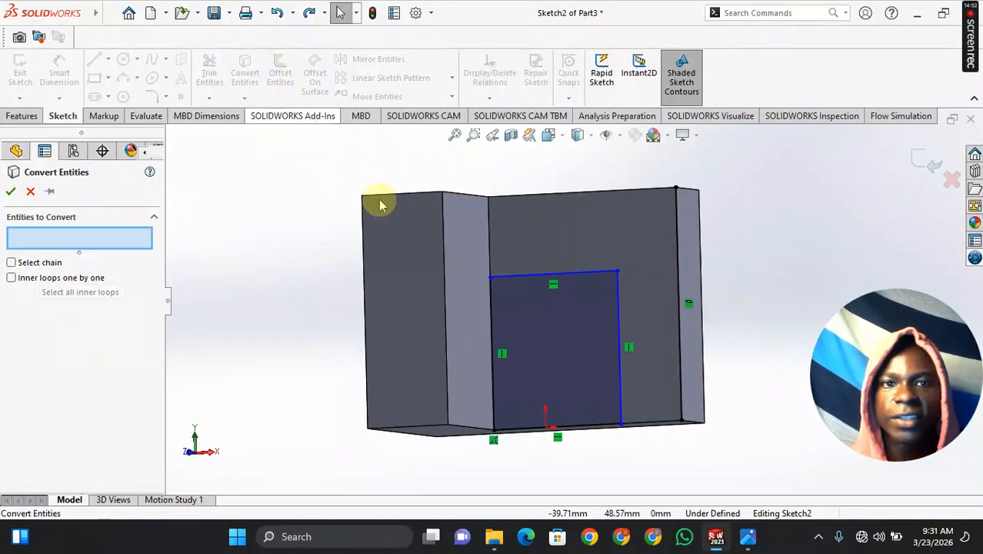
middle_drag(380, 202, 689, 286)
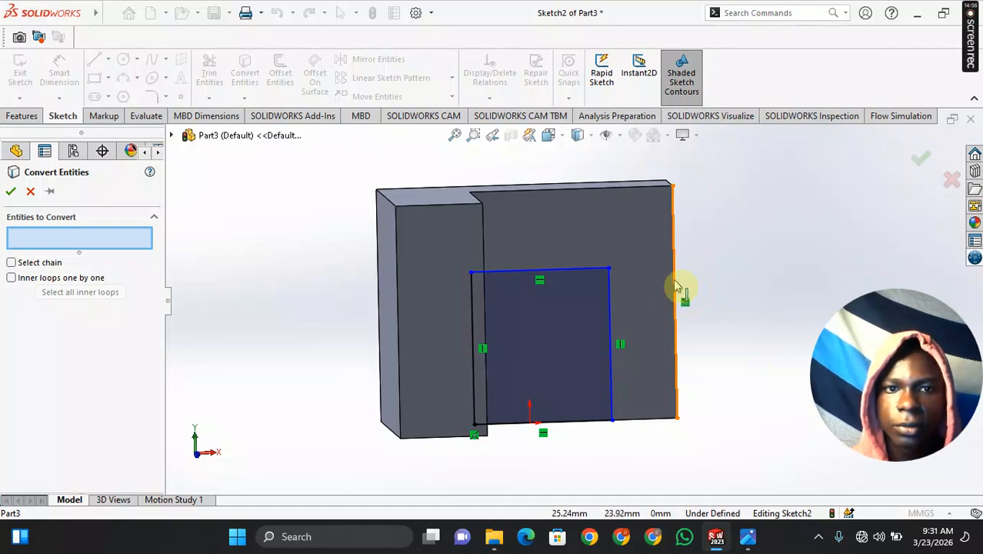
click(30, 191)
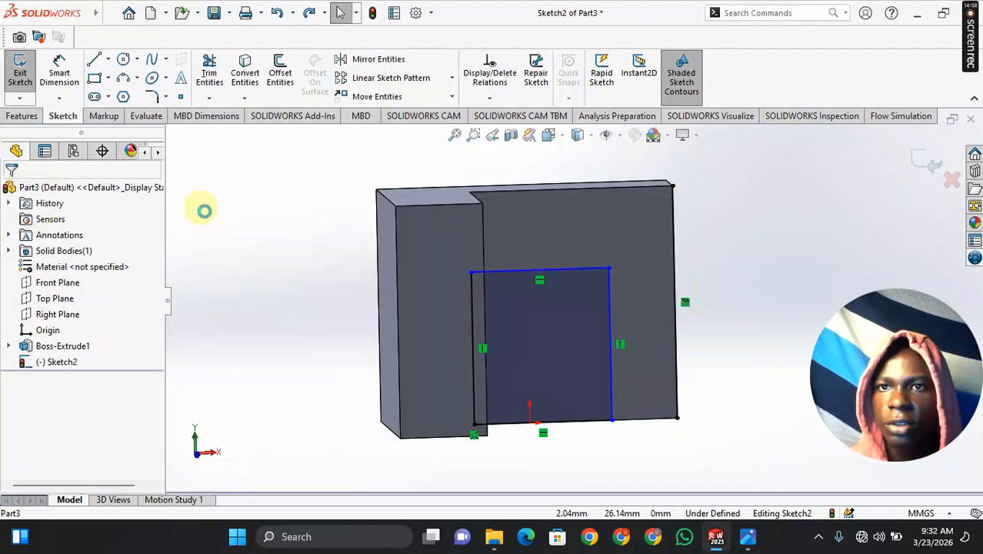
- Delete the converted line along the long arm's free vertical edge and project that edge into the sketch again with Convert Entities
middle_drag(202, 213, 587, 267)
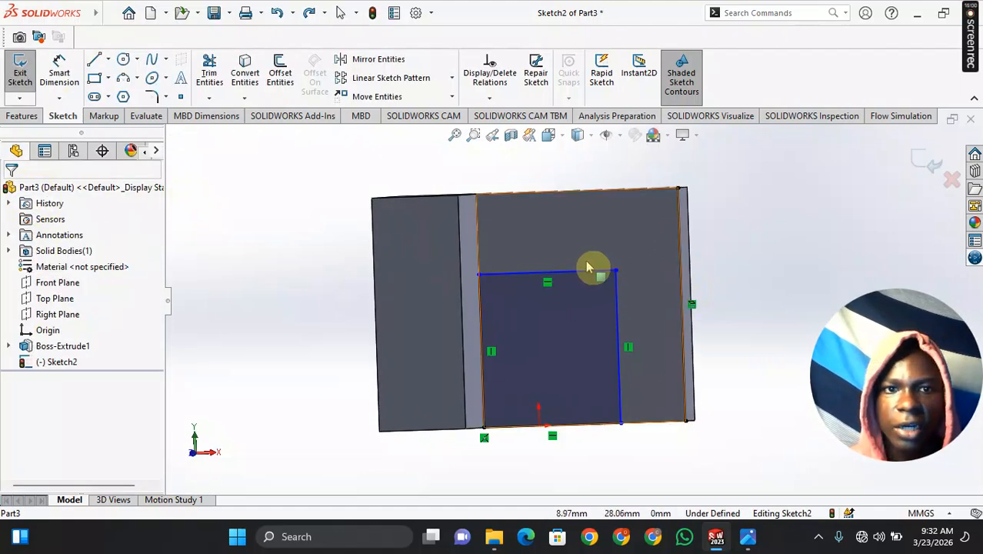
click(683, 262)
key(Delete)
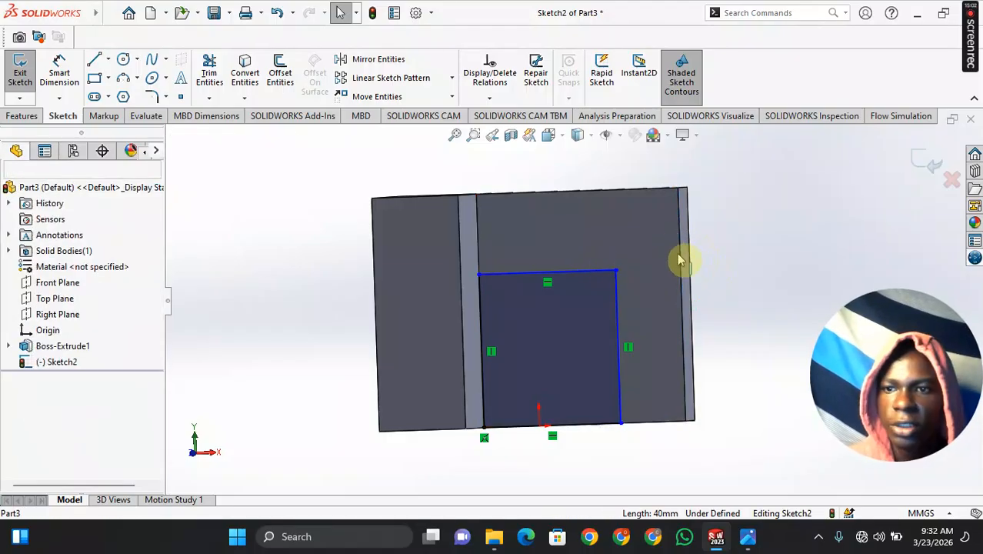
click(246, 69)
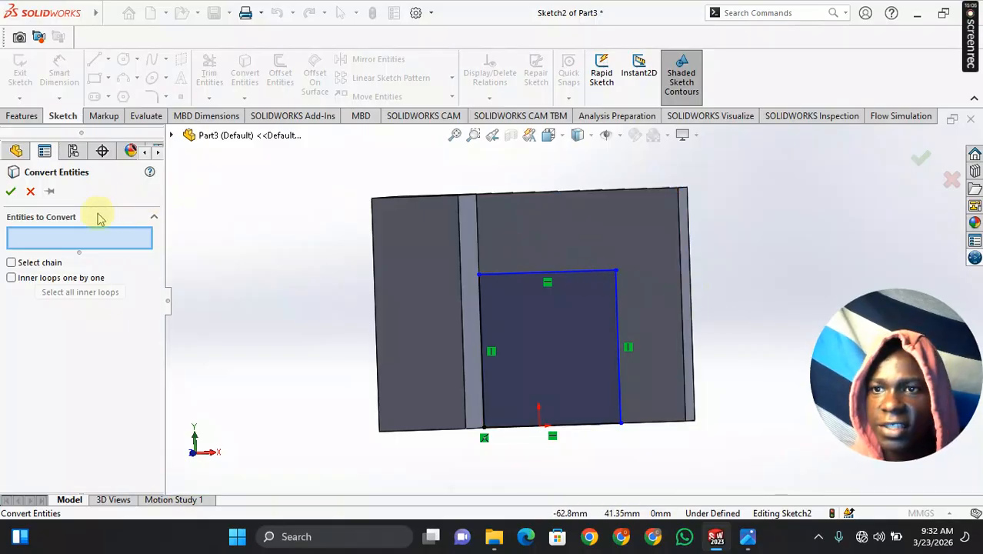
click(685, 289)
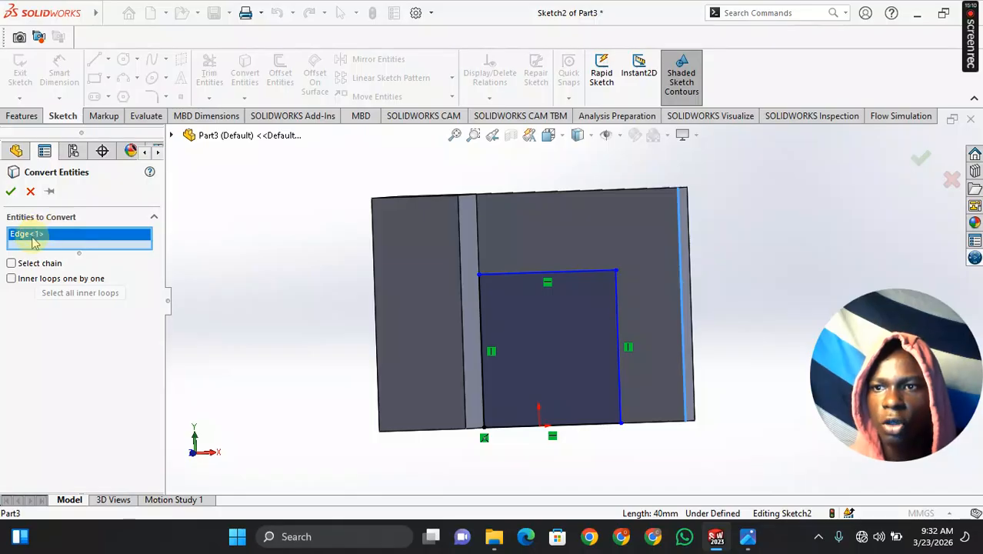
click(688, 300)
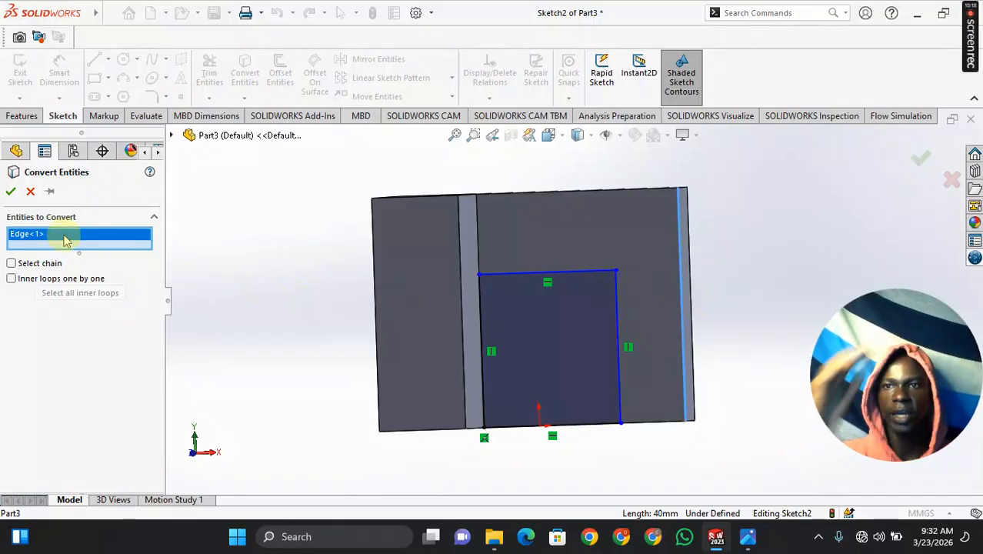
click(10, 192)
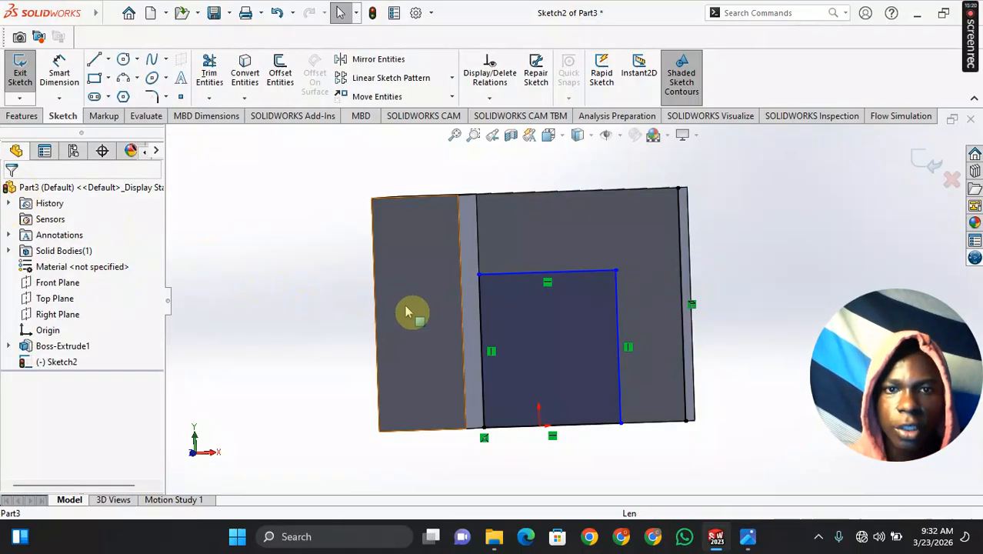
- Dimension the gap between the rectangle's outer vertical side and the converted end line as 15 mm
middle_drag(407, 309, 396, 324)
click(60, 73)
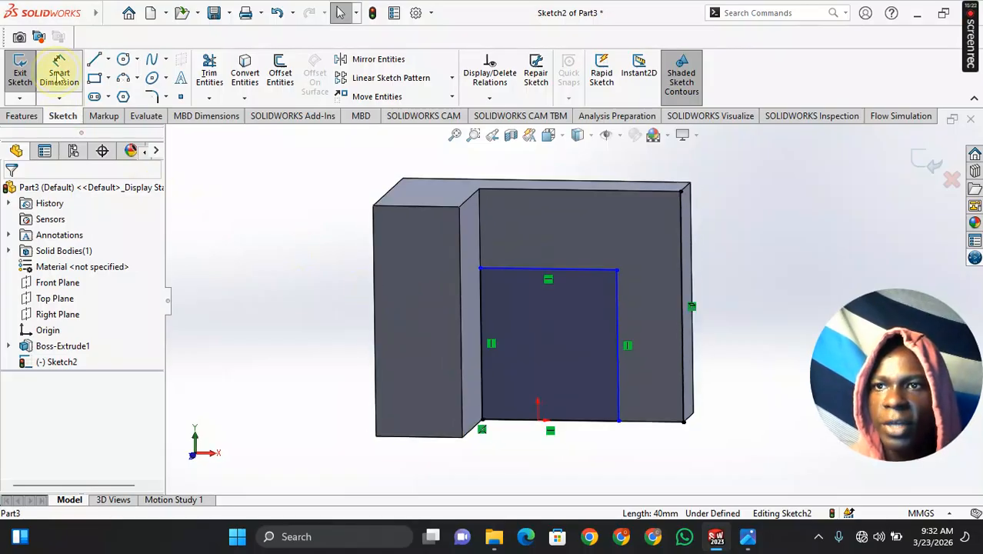
click(621, 363)
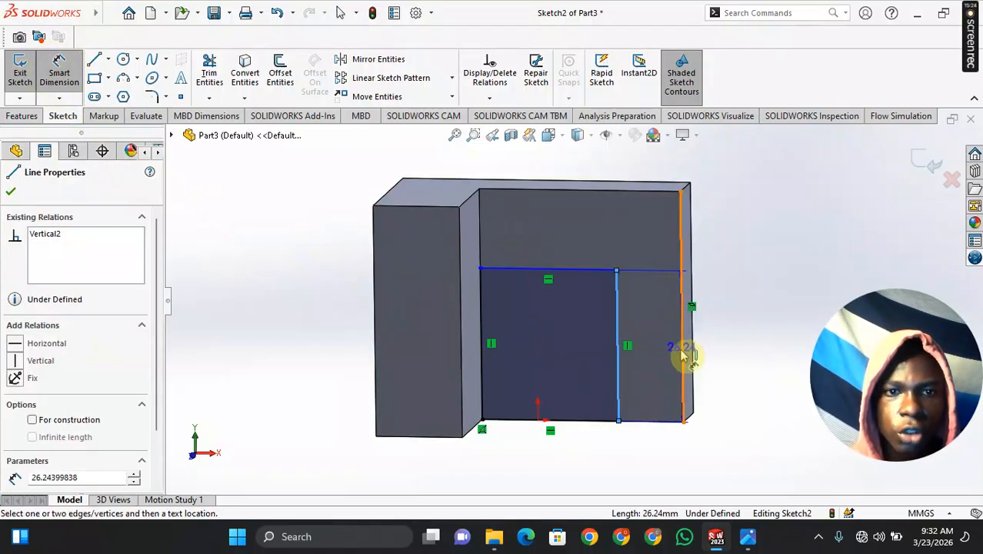
click(686, 355)
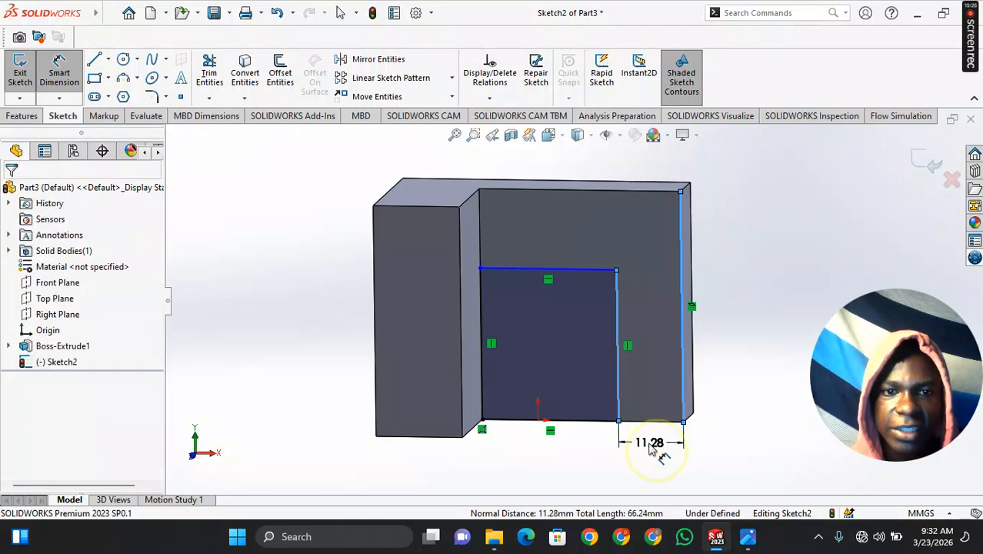
click(650, 448)
text(15)
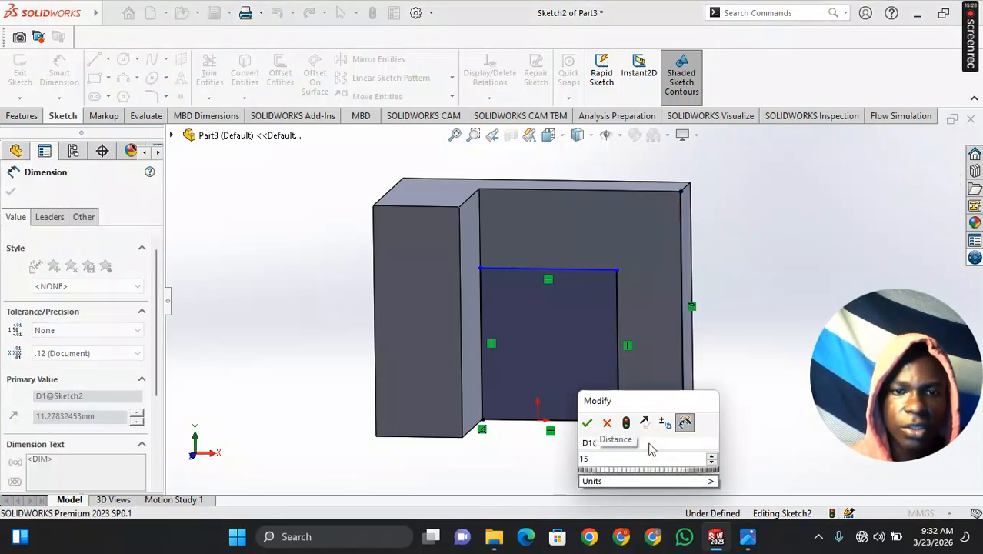
key(Return)
- Check the block's width in the Fig 1 drawing and try to dimension the rectangle's lower edge
click(747, 536)
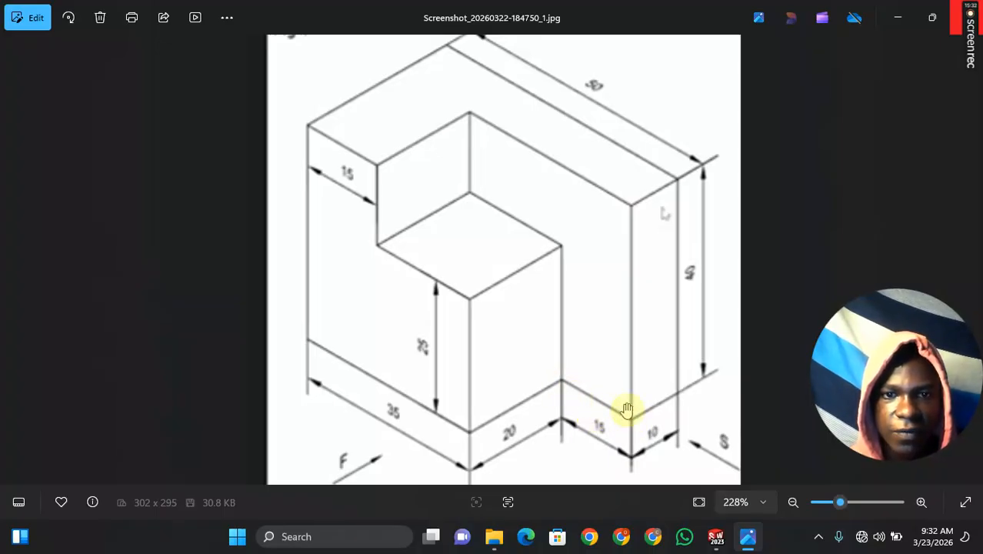
mouse_move(715, 531)
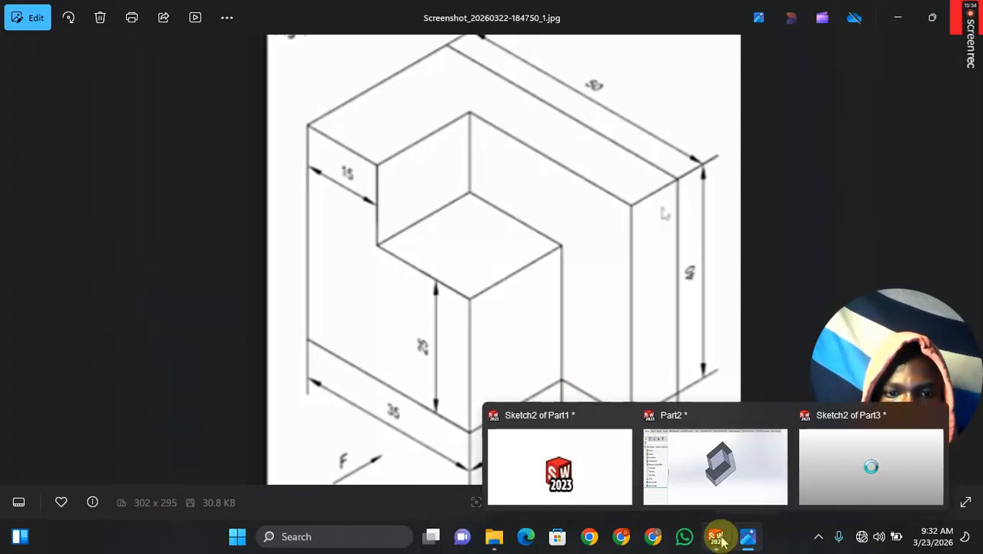
click(854, 484)
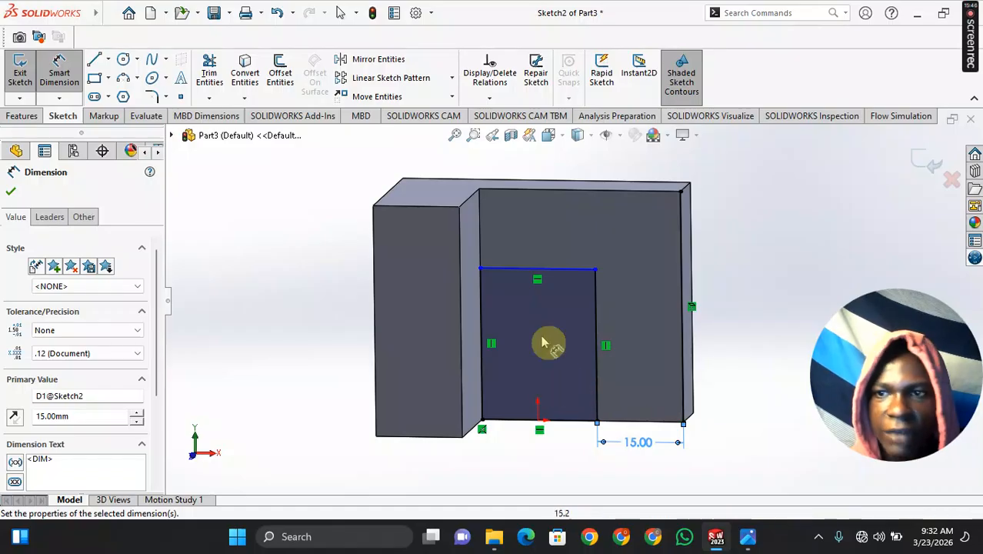
click(523, 421)
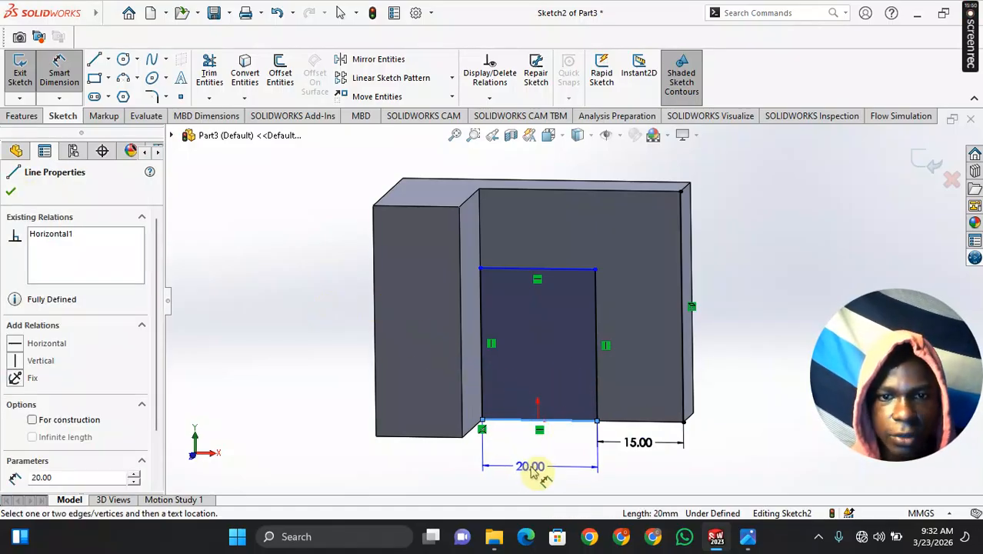
click(530, 471)
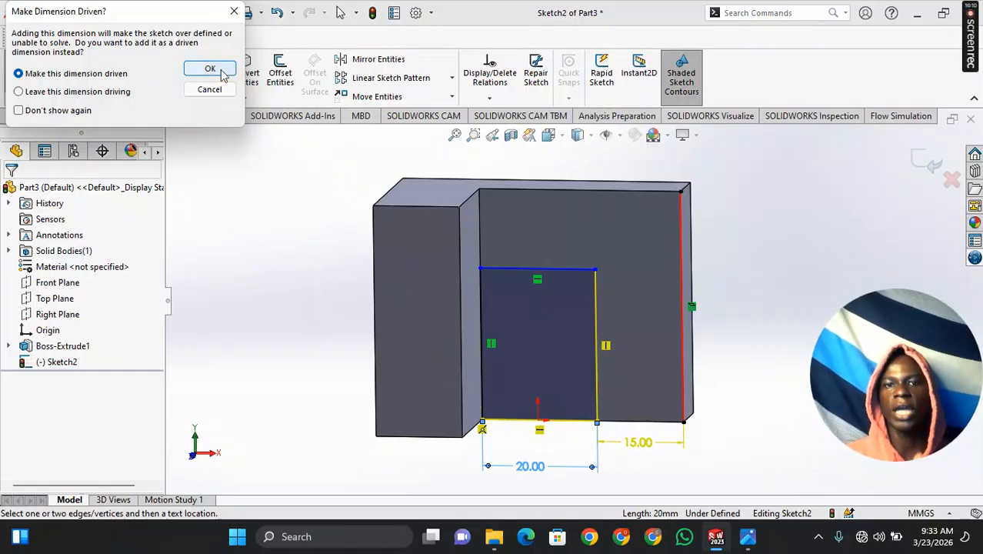
click(236, 13)
key(Escape)
middle_drag(318, 288, 310, 284)
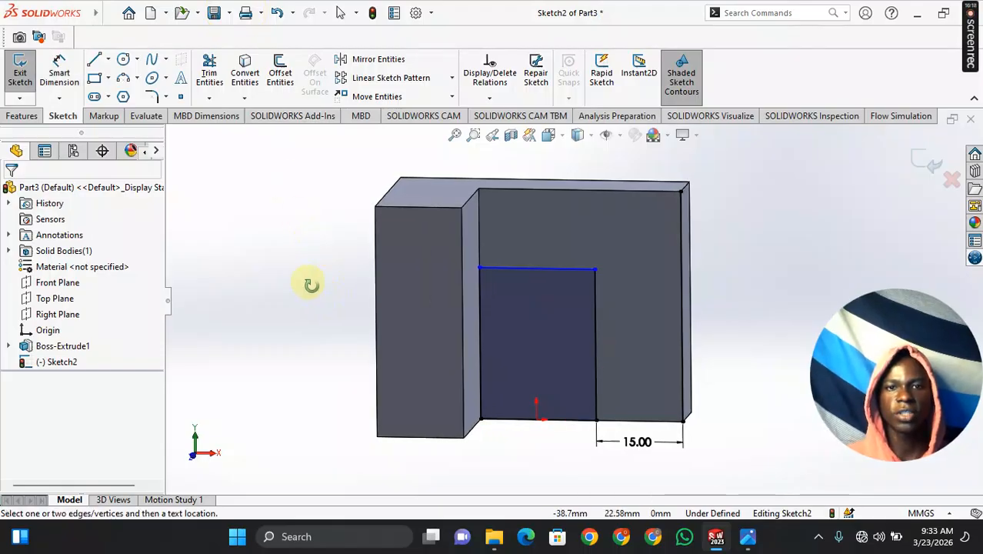
- Check the lower block's height in the Fig 1 drawing and dimension the rectangle's outer vertical side as 25 mm
click(747, 531)
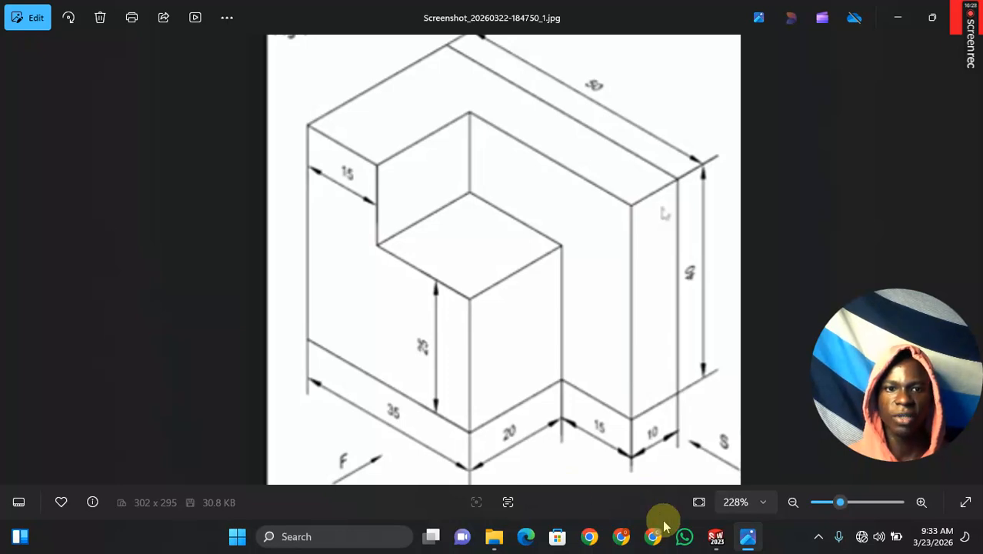
mouse_move(722, 543)
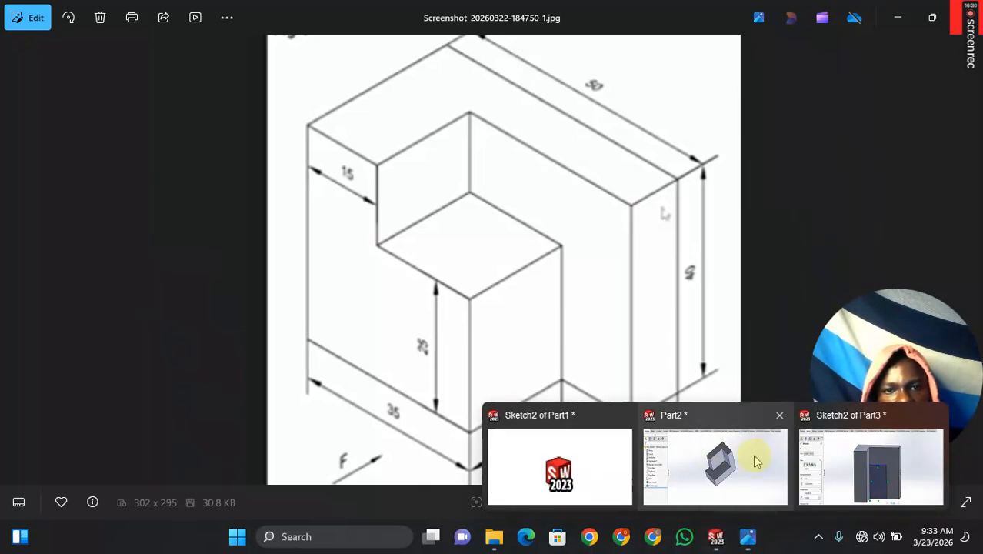
click(862, 461)
click(60, 77)
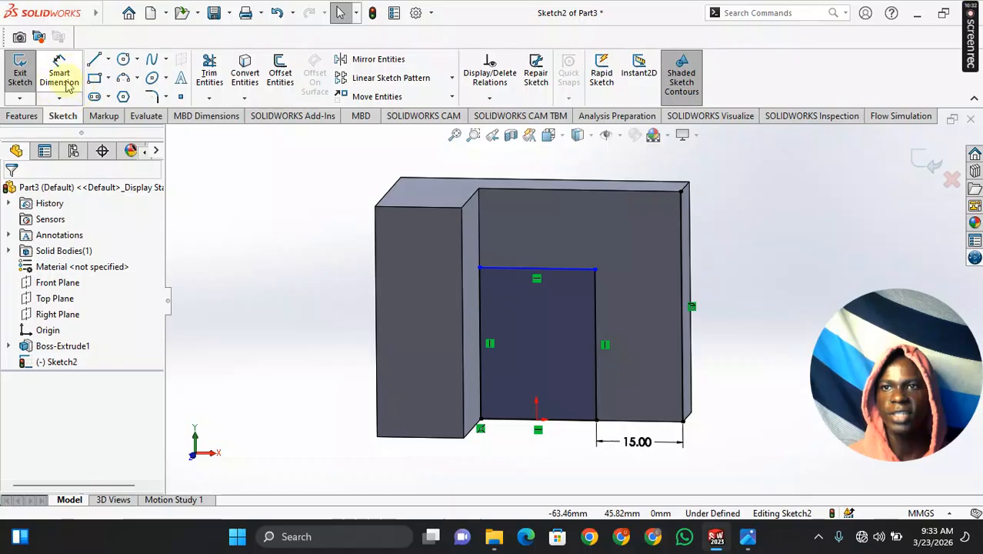
click(597, 317)
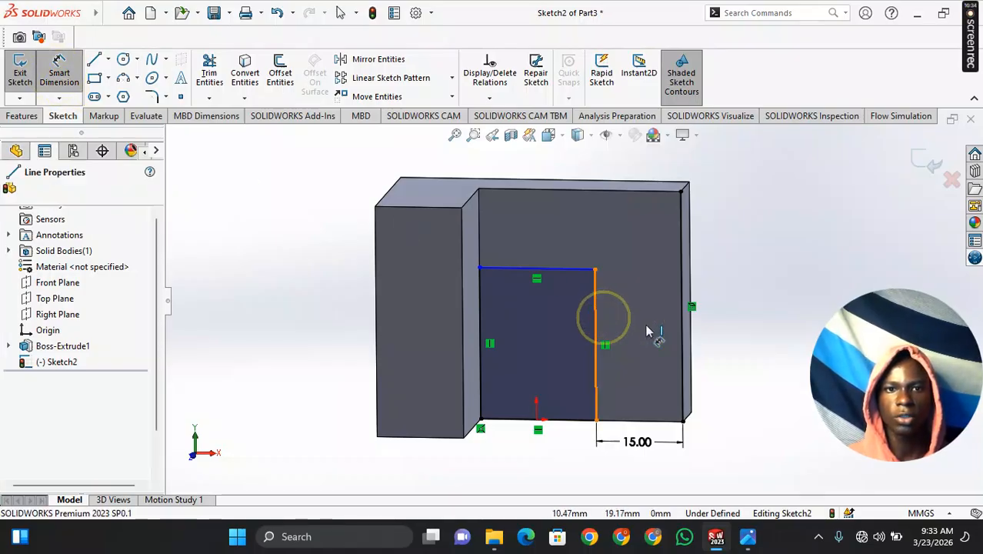
click(723, 352)
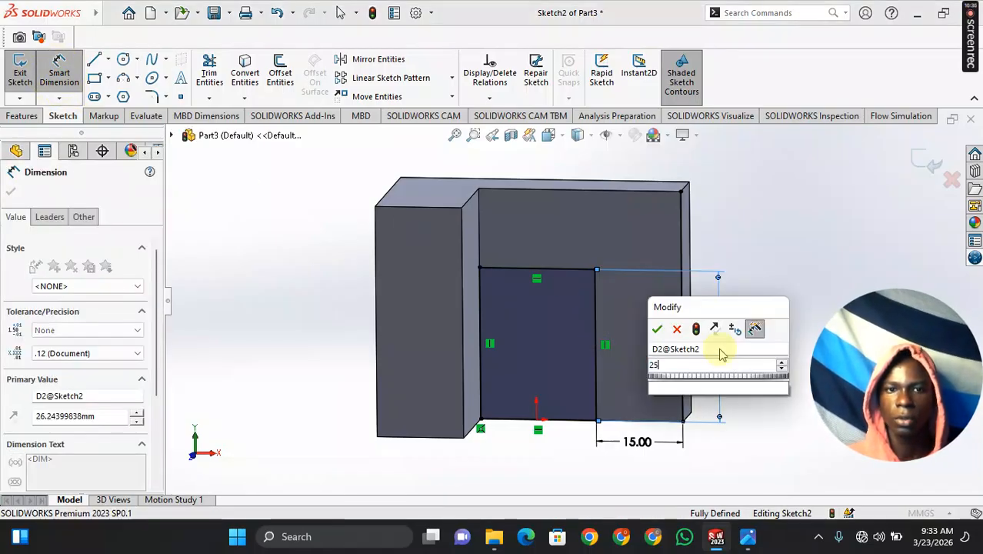
text(25)
key(Return)
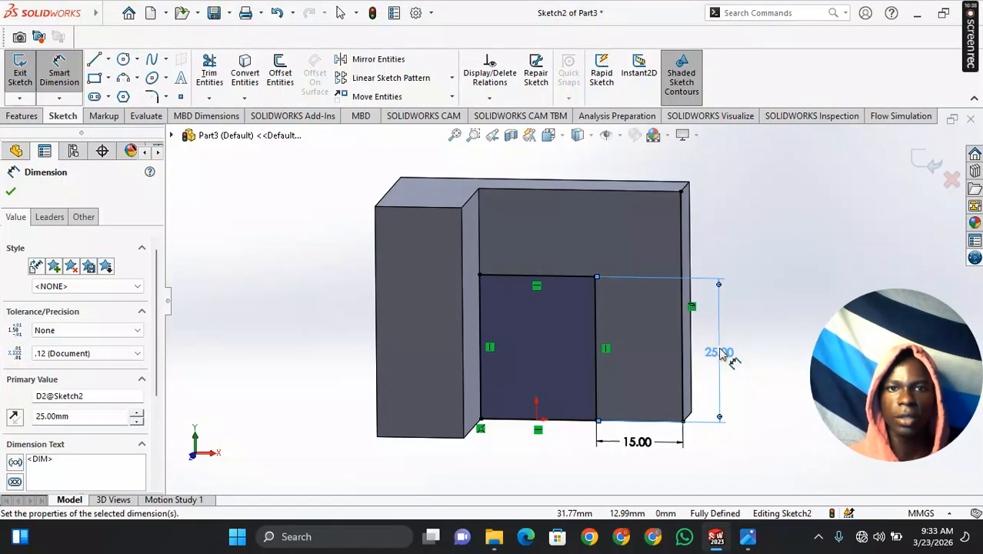
click(11, 190)
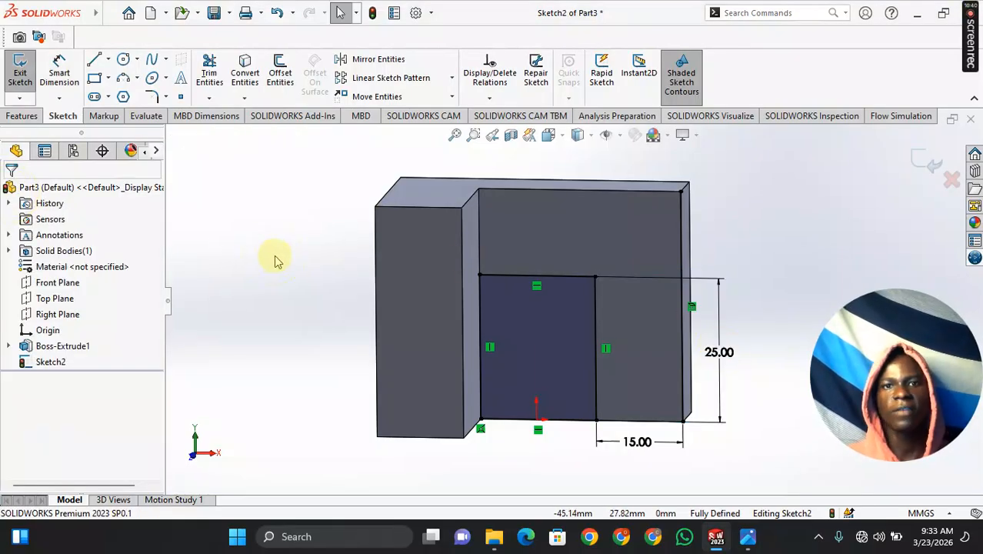
- Check the block's depth in the Fig 1 drawing, try to extrude its sketch up to the short arm's end face, and cancel
click(21, 116)
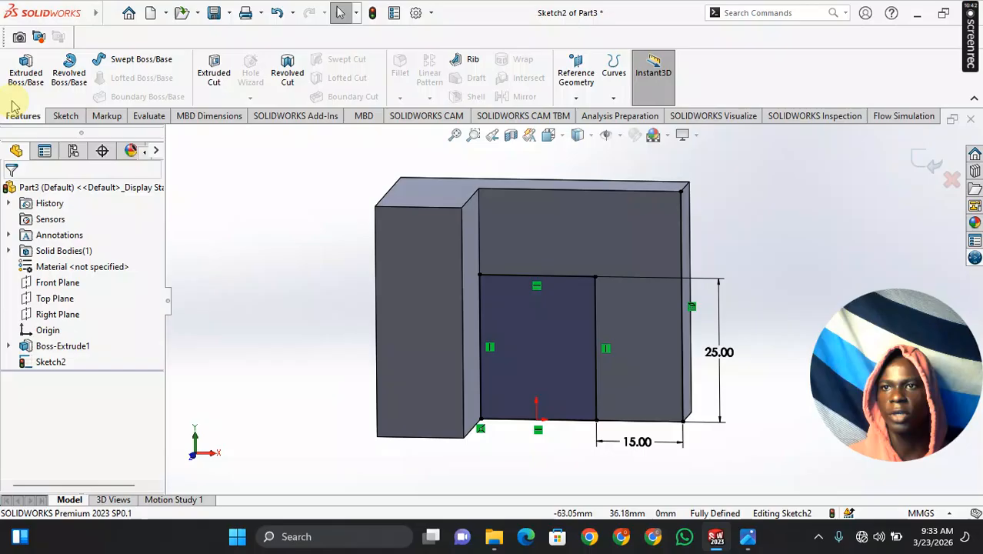
click(25, 77)
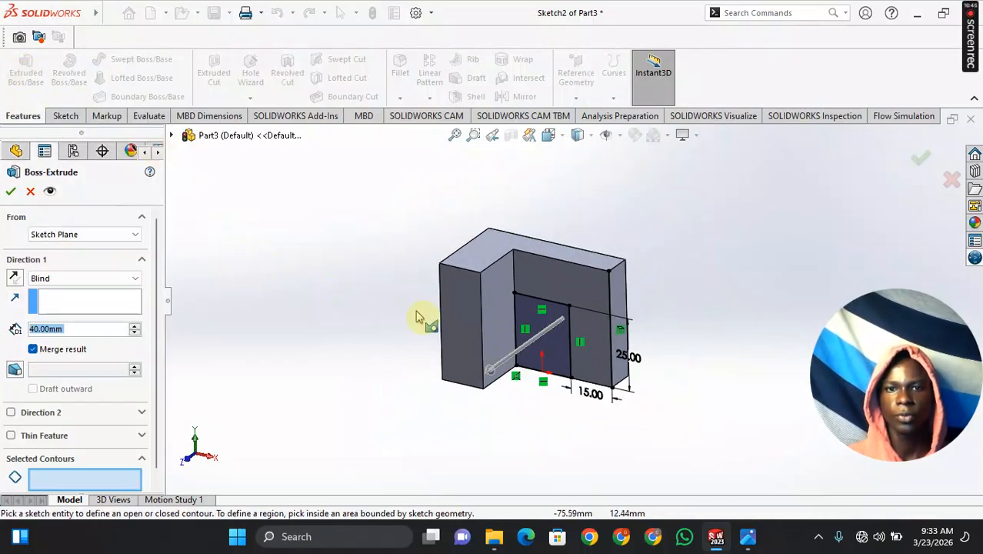
mouse_move(750, 526)
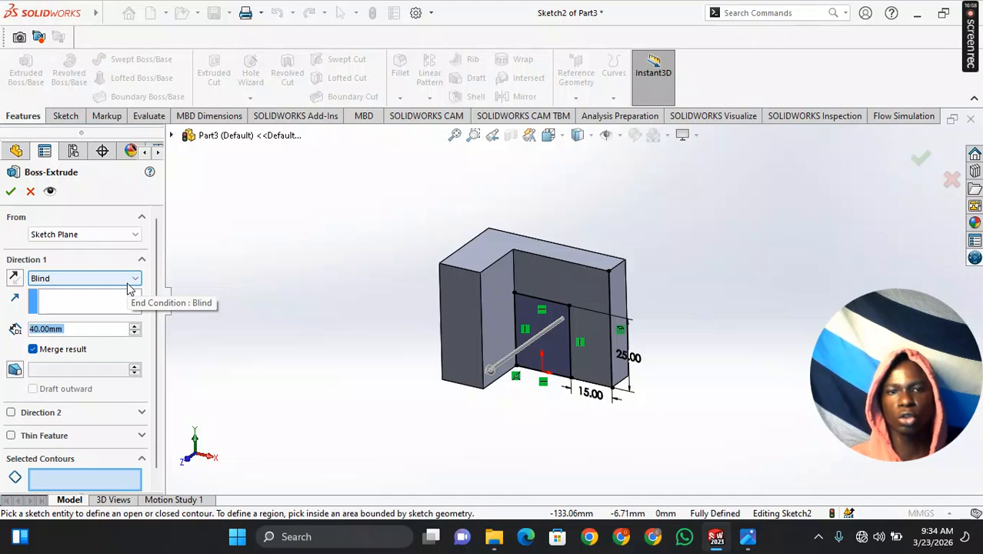
click(748, 536)
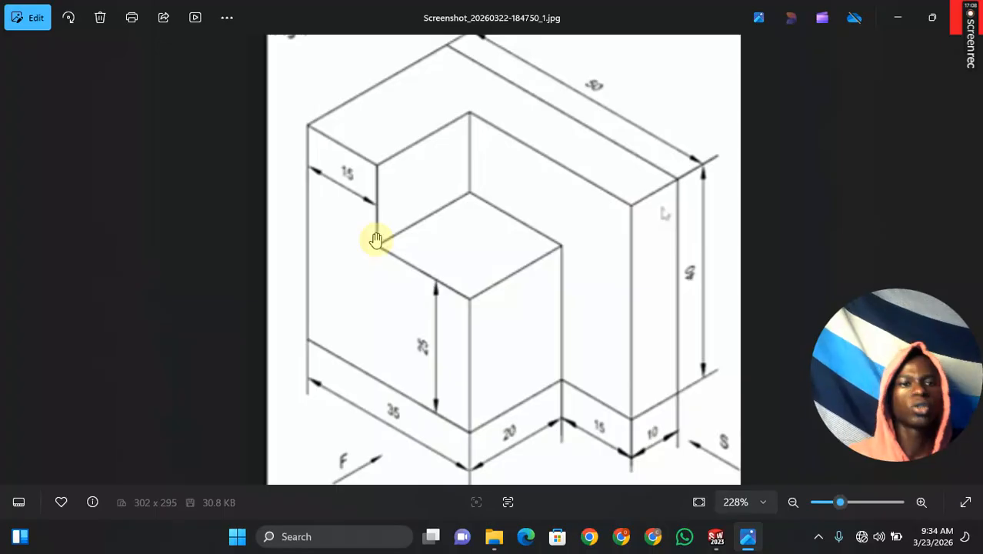
mouse_move(716, 536)
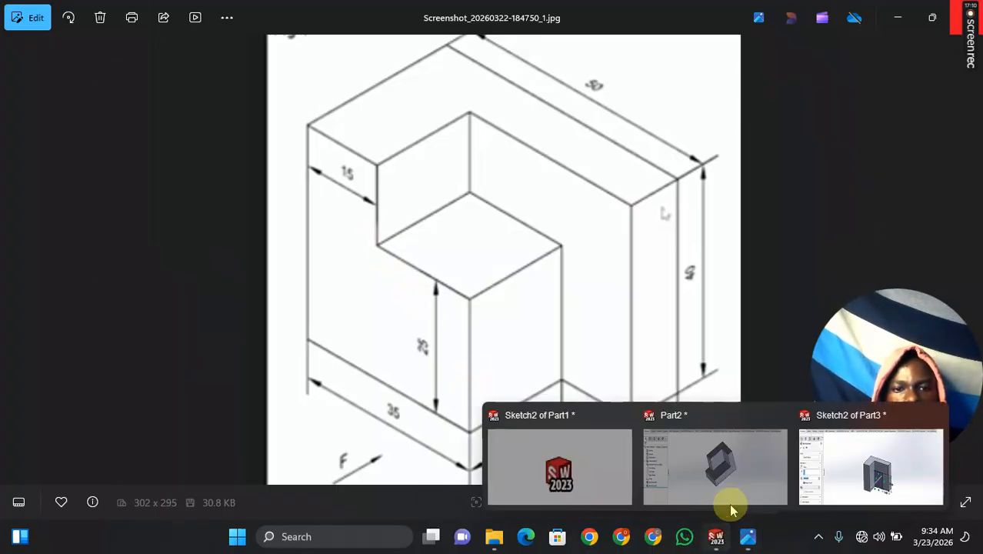
click(869, 474)
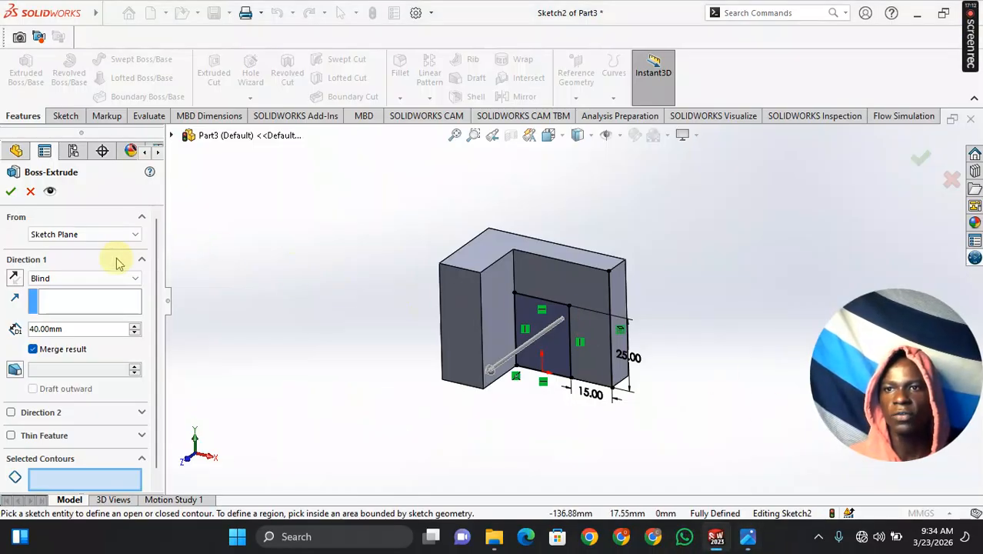
click(123, 280)
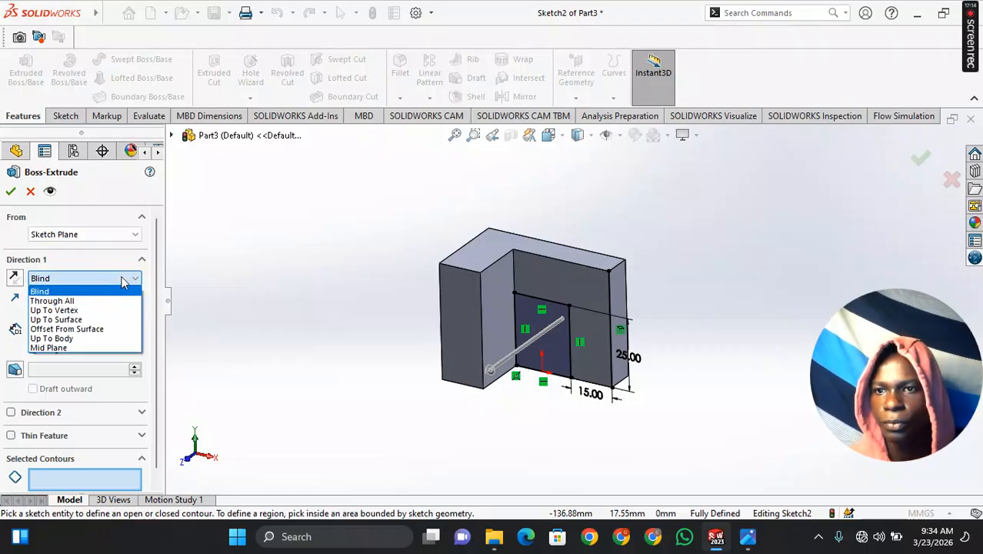
click(84, 319)
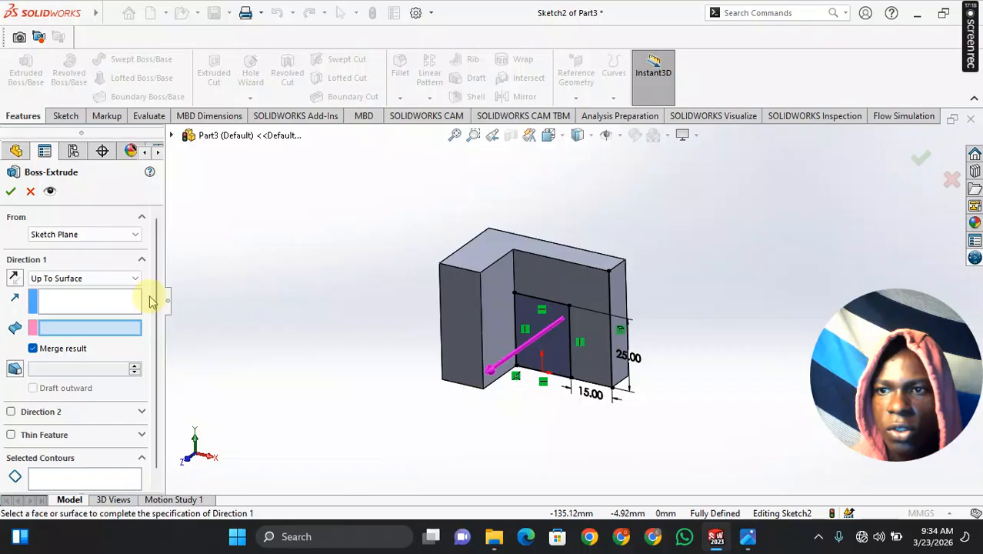
click(458, 318)
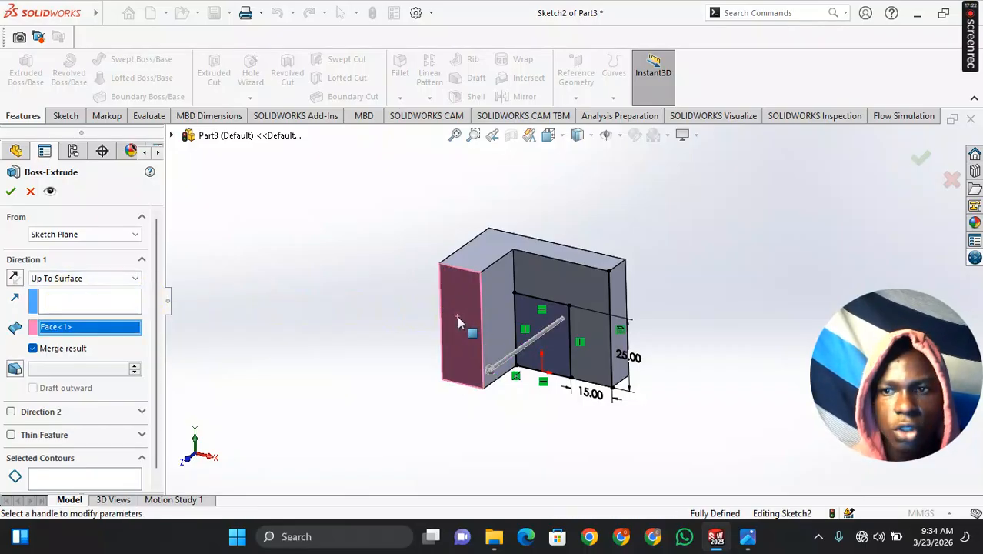
click(31, 191)
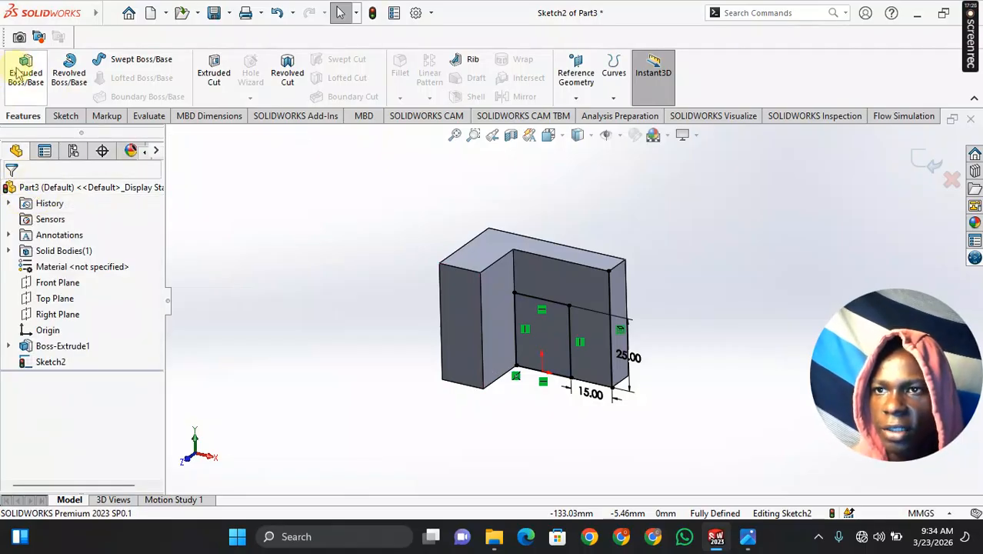
- Restart the block's extrusion with Up To Surface, using the short arm's end face as direction reference and end surface
click(22, 73)
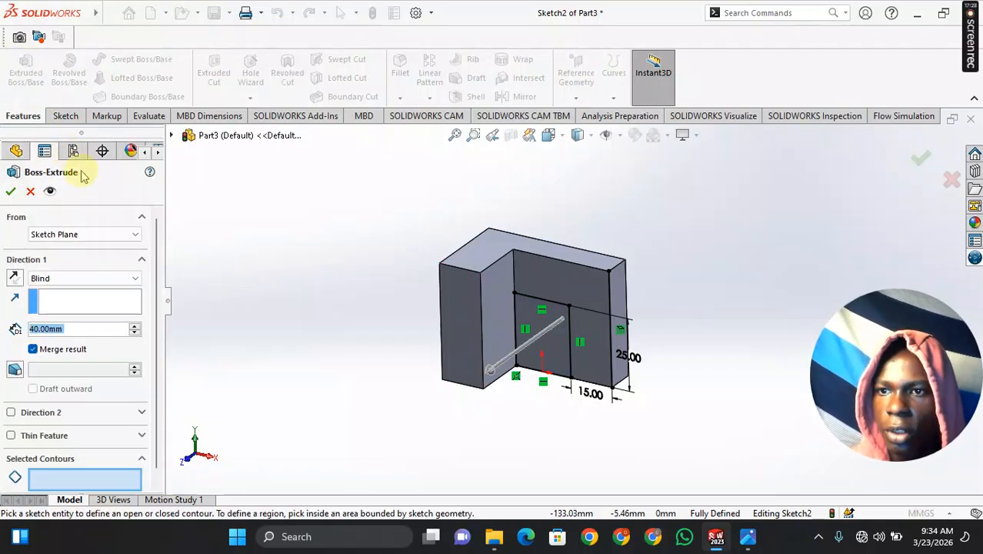
click(115, 278)
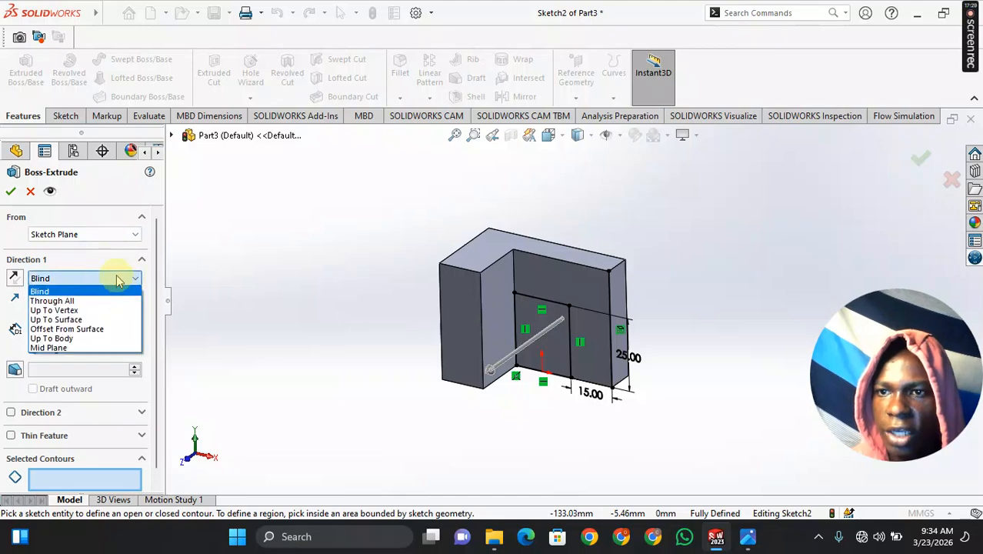
click(90, 319)
click(88, 307)
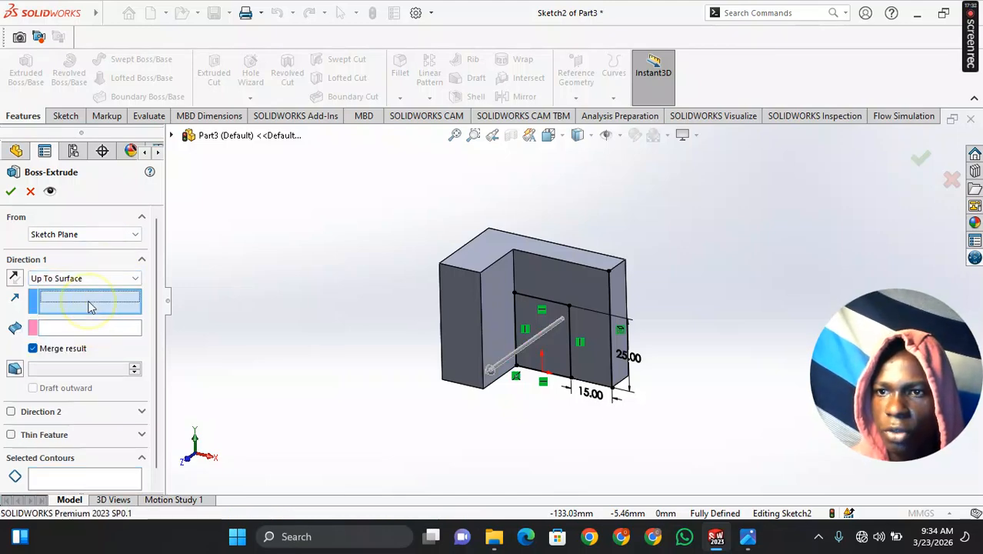
click(468, 339)
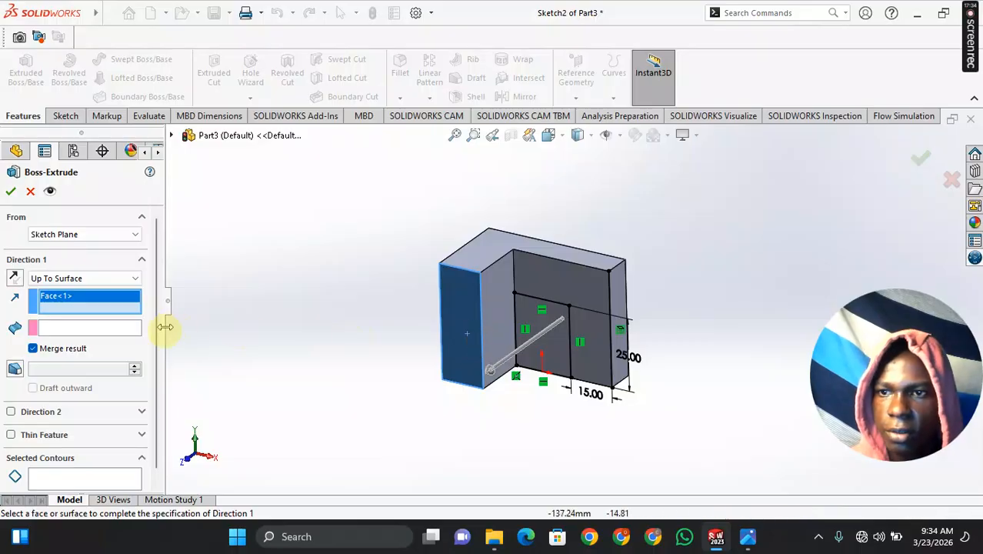
click(9, 193)
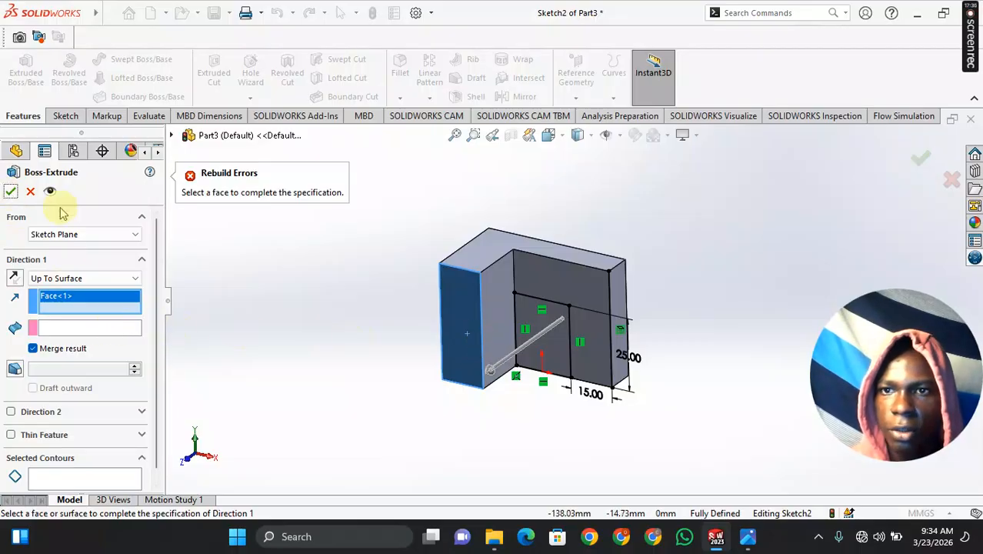
click(70, 332)
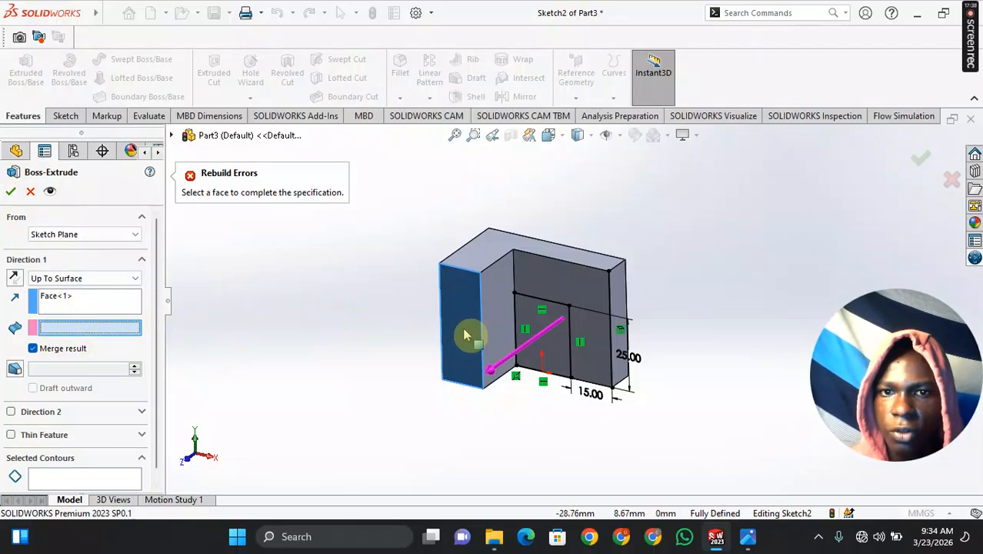
click(466, 333)
- Clear and reselect the extrusion's direction reference on the short arm's end face, try to complete the feature, and cancel it
right_click(100, 302)
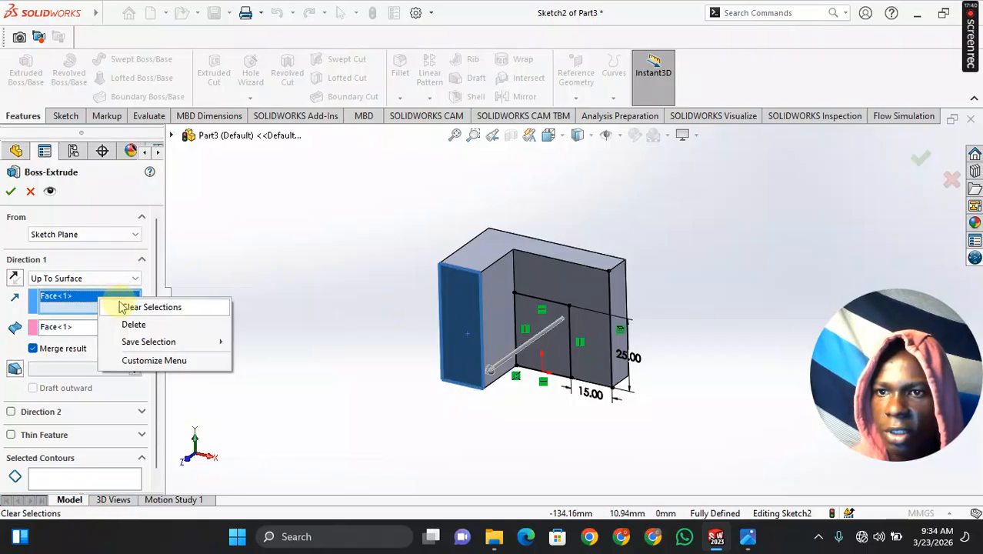
click(131, 323)
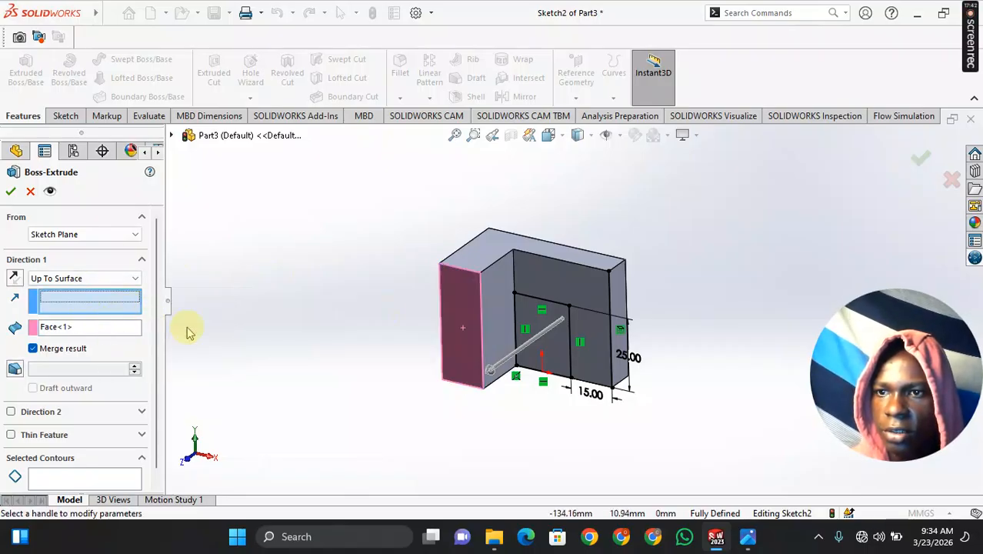
click(467, 315)
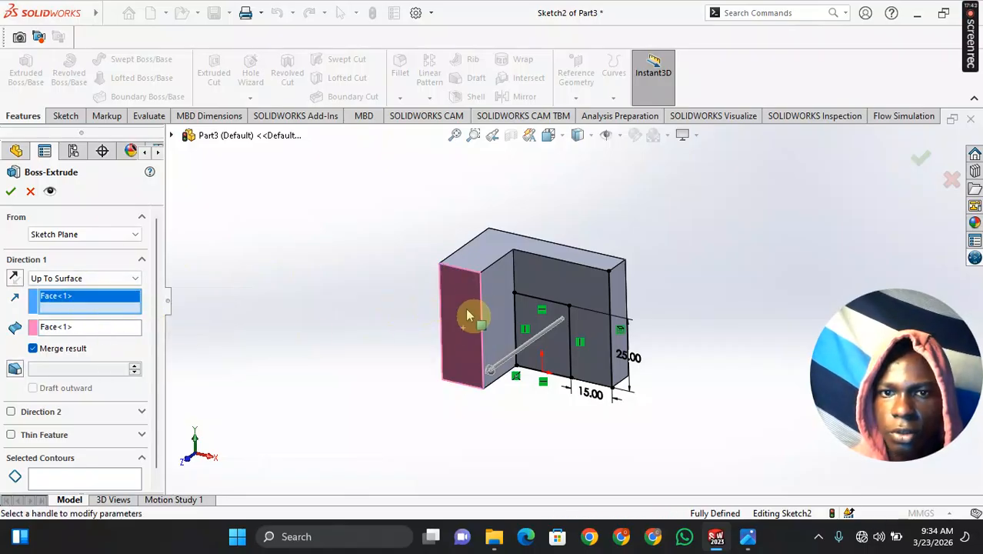
click(10, 191)
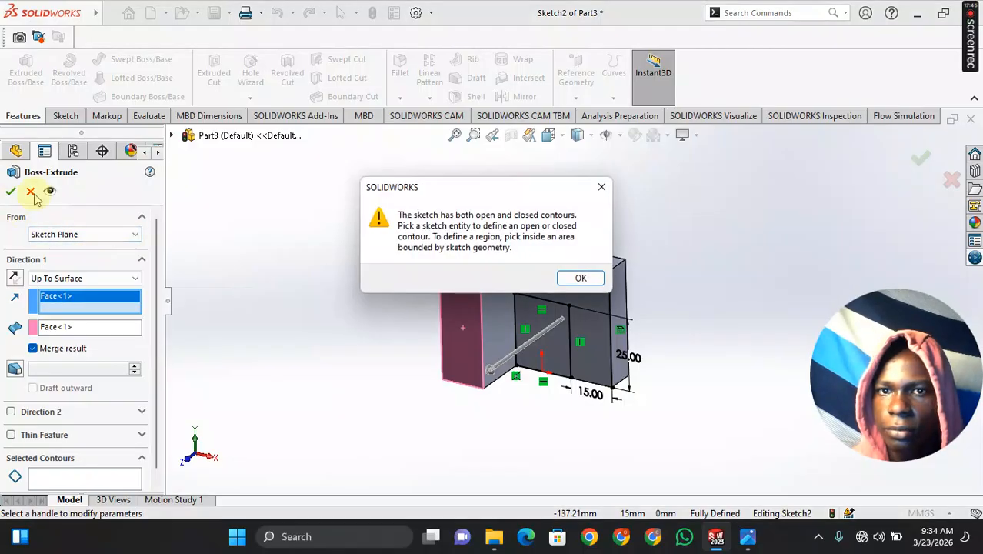
click(581, 278)
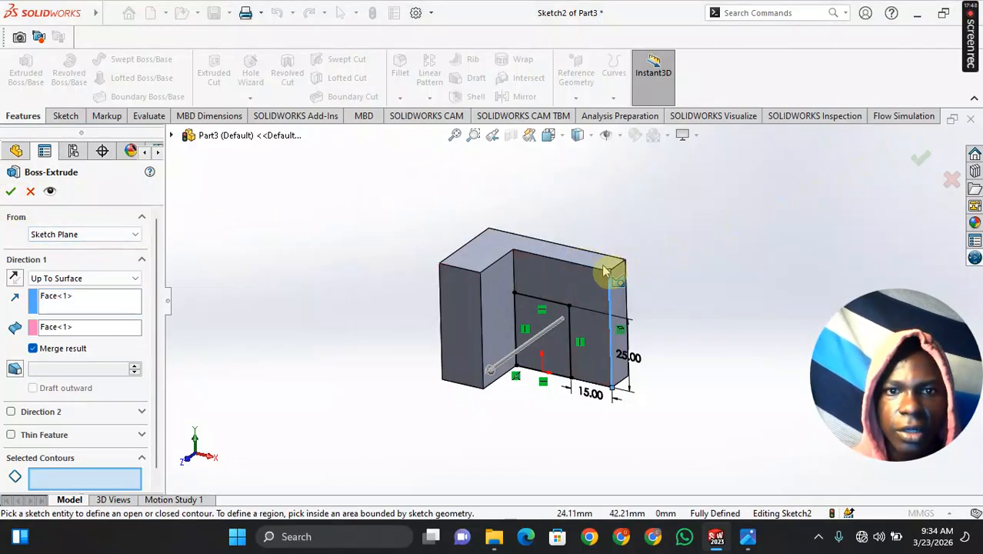
click(30, 192)
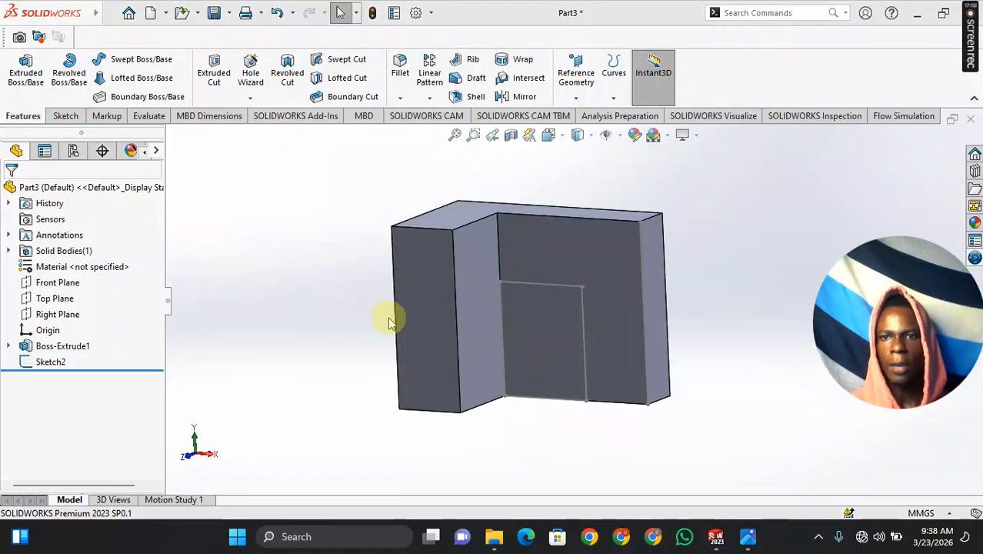
- Delete the lower block's Sketch2 from the part
middle_drag(391, 321, 400, 304)
click(46, 368)
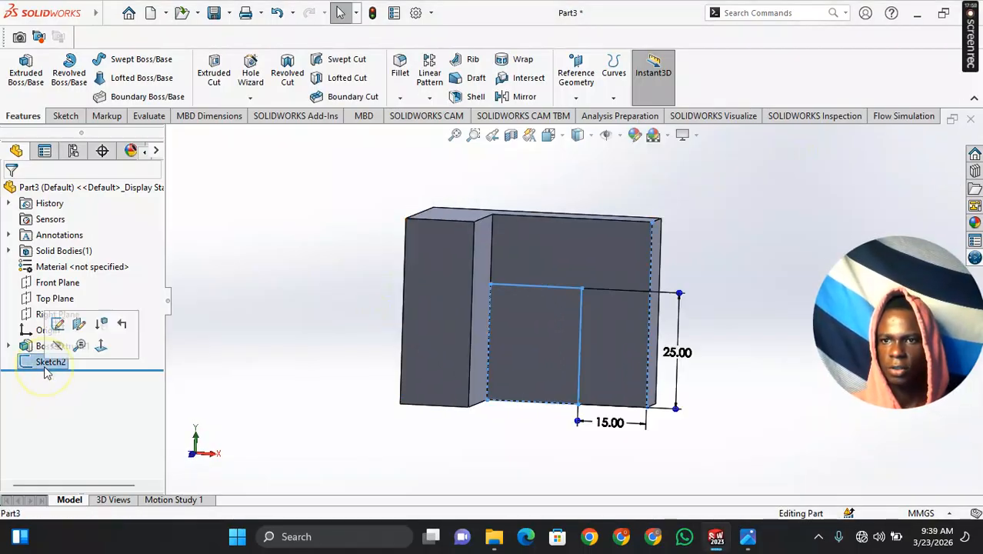
click(398, 222)
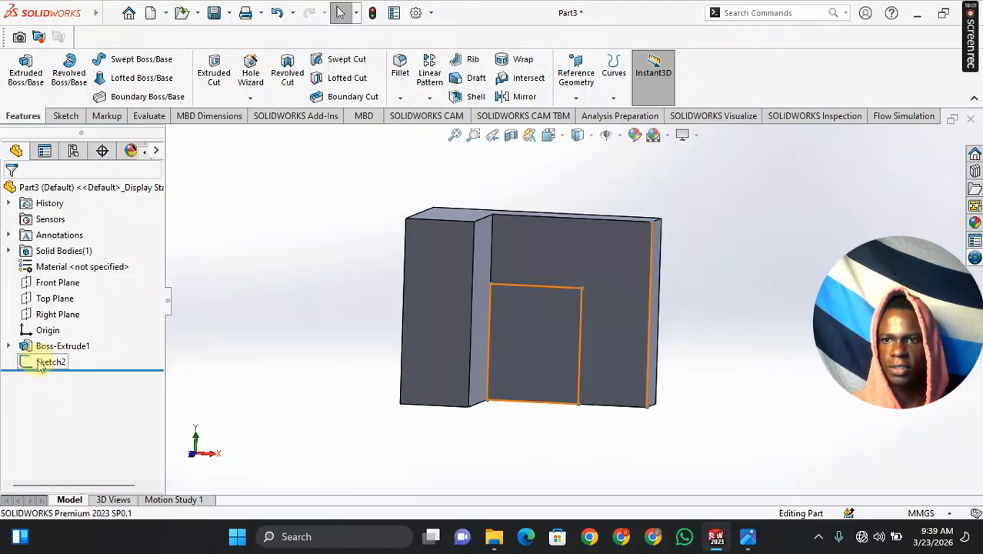
click(40, 365)
right_click(43, 364)
click(70, 347)
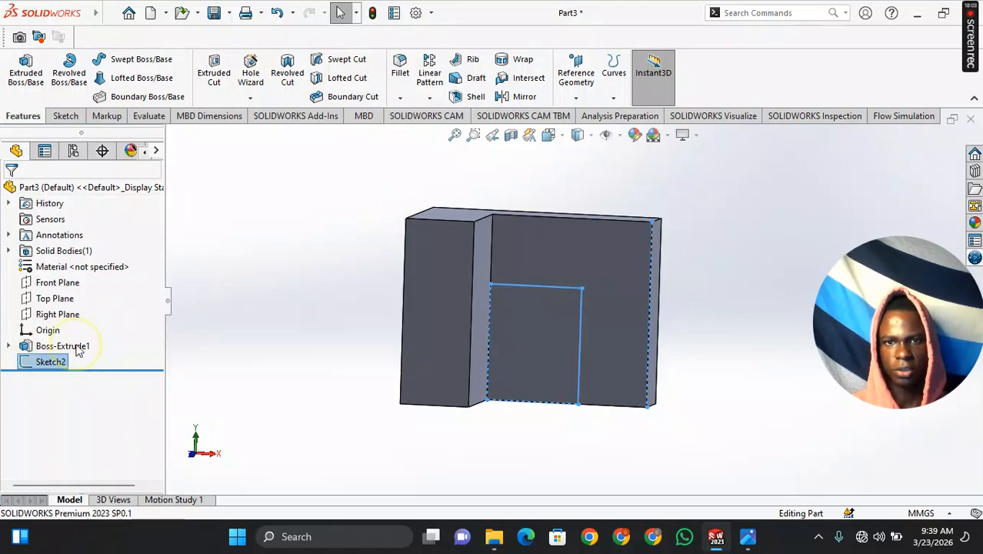
click(591, 198)
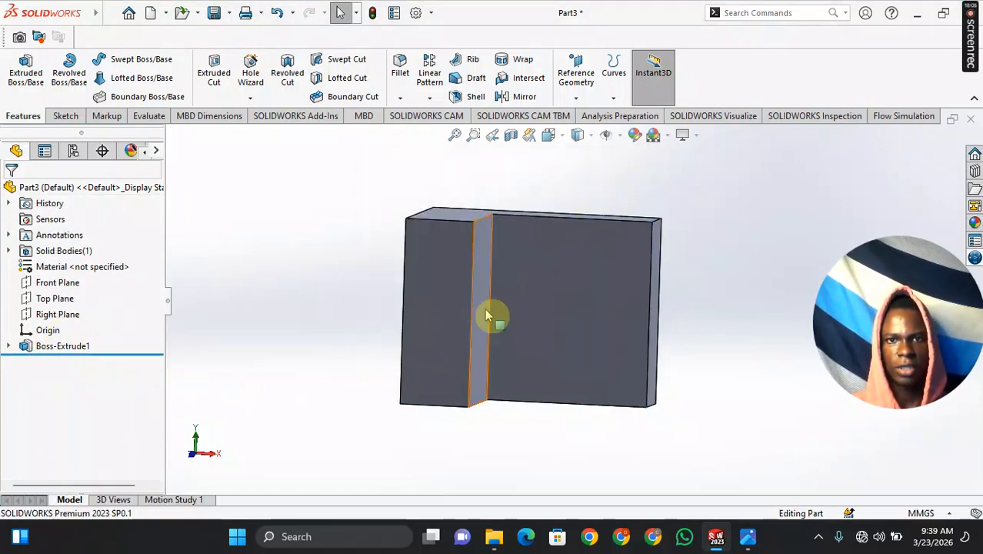
- Open a new sketch on the long arm's inner vertical face
middle_drag(512, 285, 565, 303)
click(561, 303)
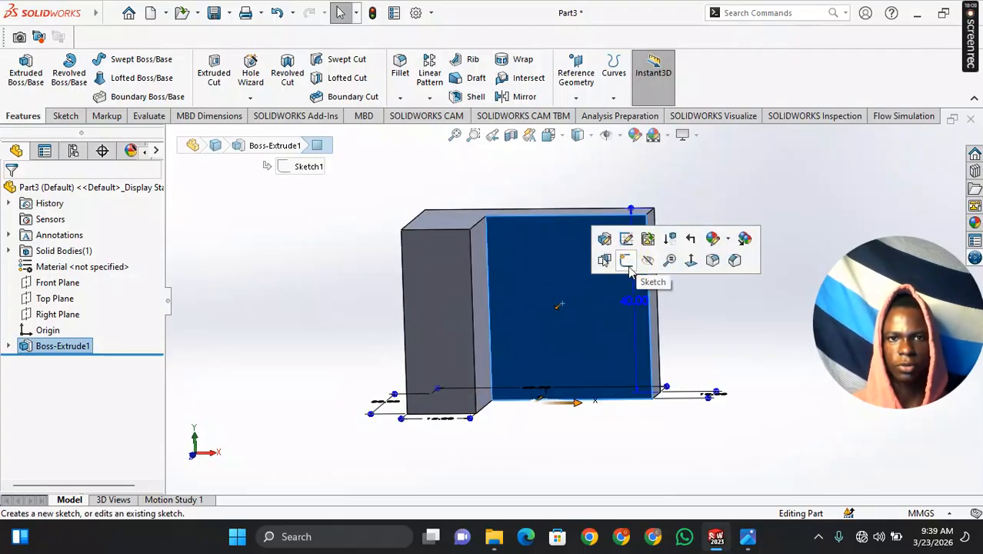
click(627, 263)
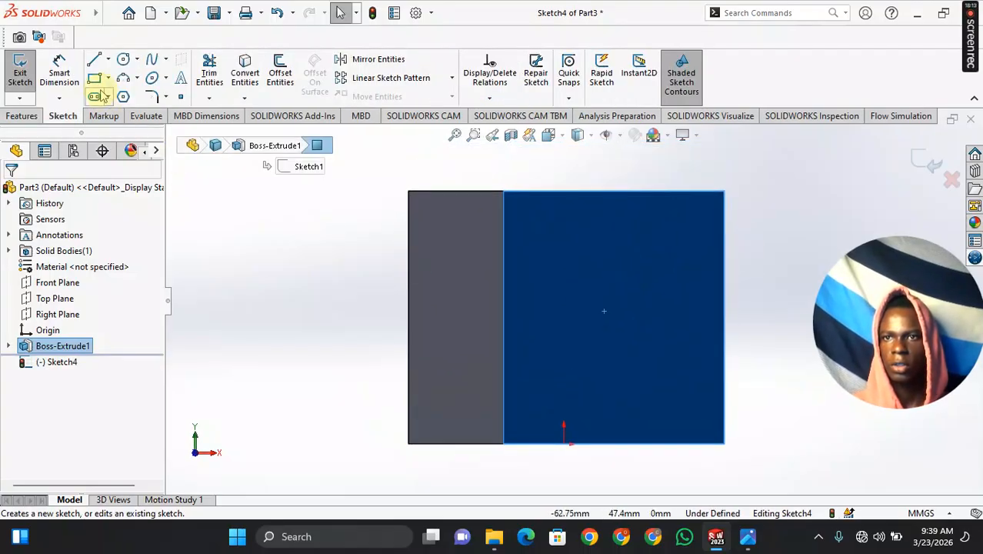
- Sketch a corner rectangle about 23.5 mm wide and 24.4 mm high from the lower inside corner between the two arms
click(94, 78)
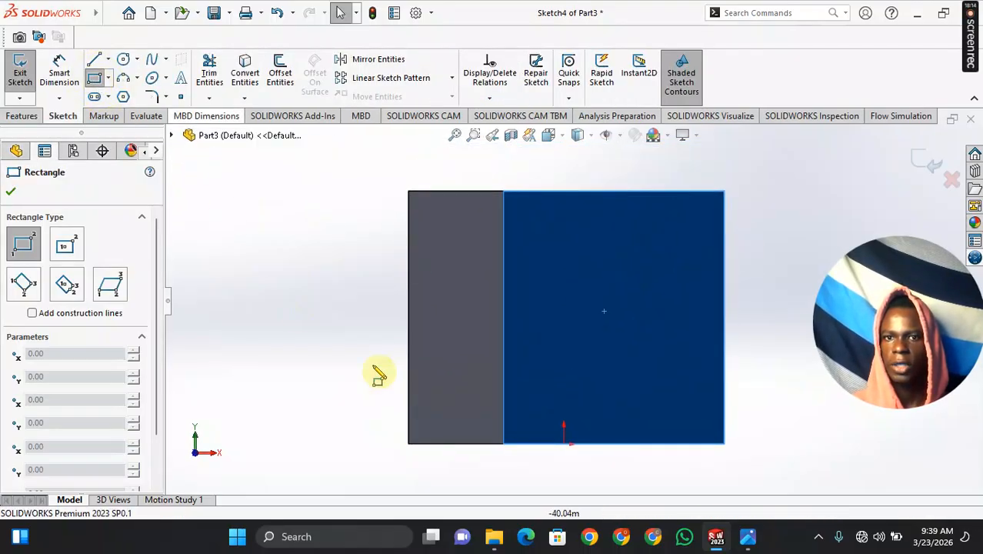
click(504, 443)
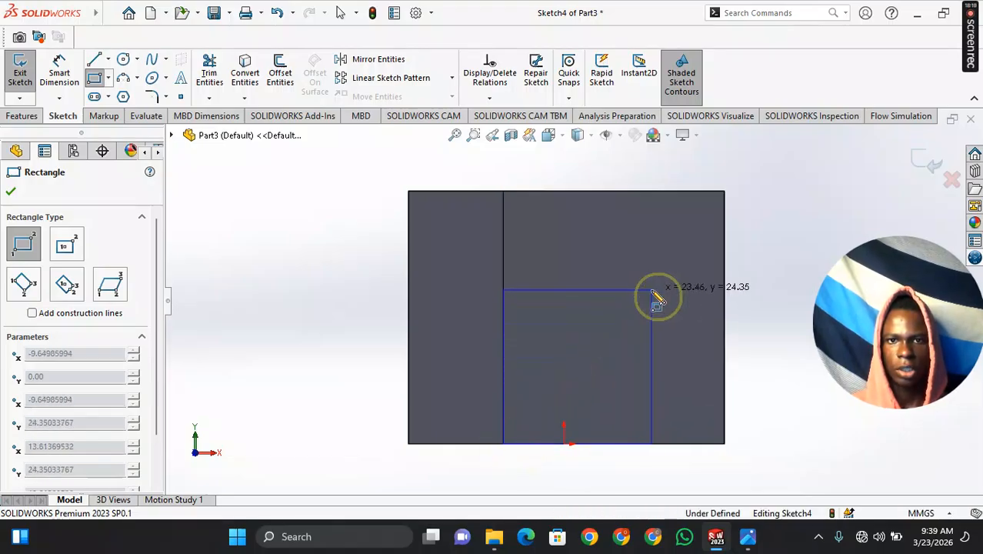
click(651, 291)
click(13, 194)
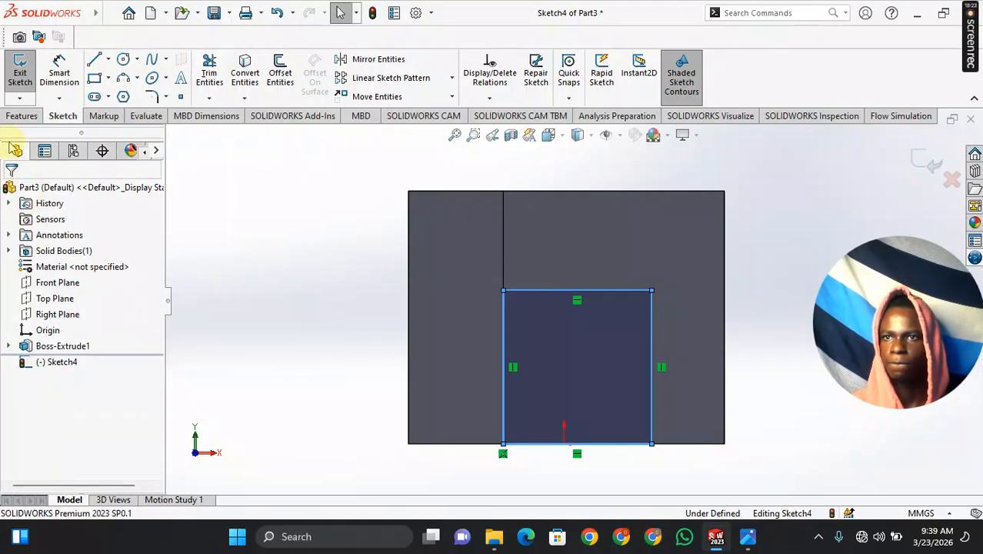
- Dimension the rectangle's height as 25 mm on its vertical side away from the short arm
click(59, 73)
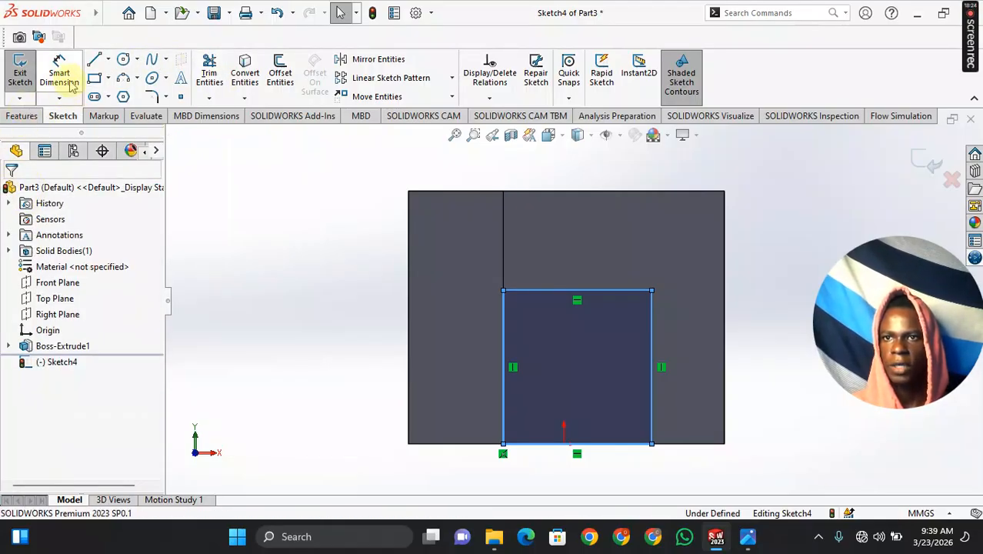
click(652, 350)
click(789, 368)
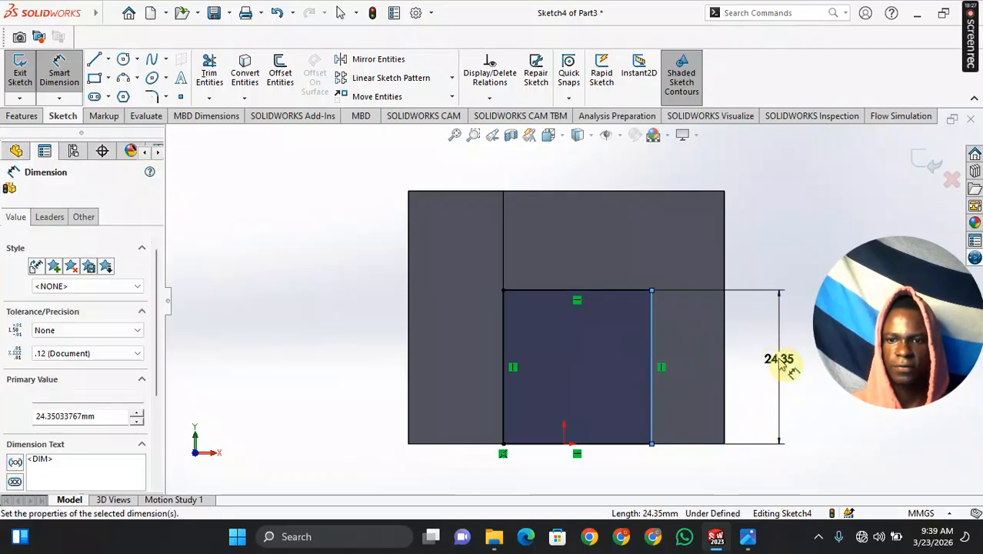
text(25)
key(Return)
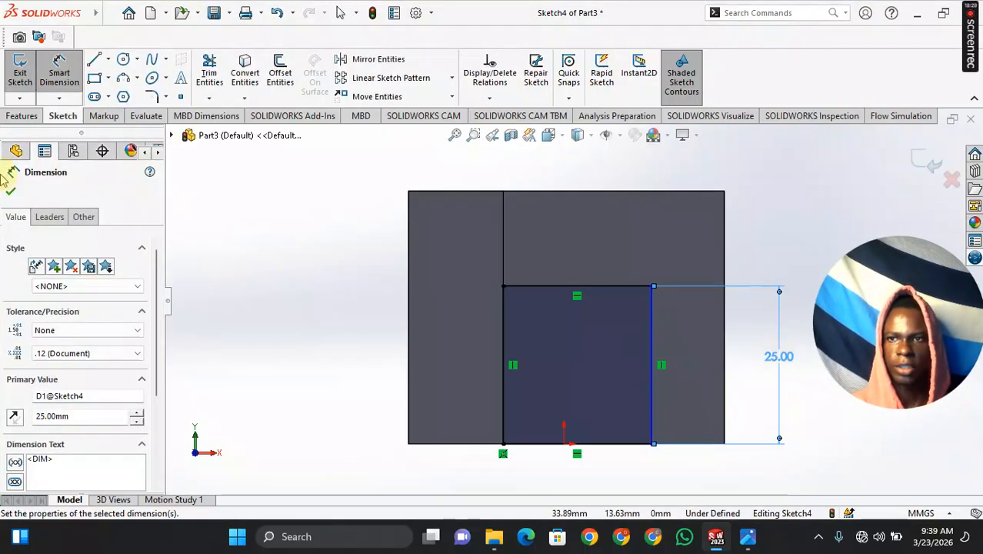
click(11, 197)
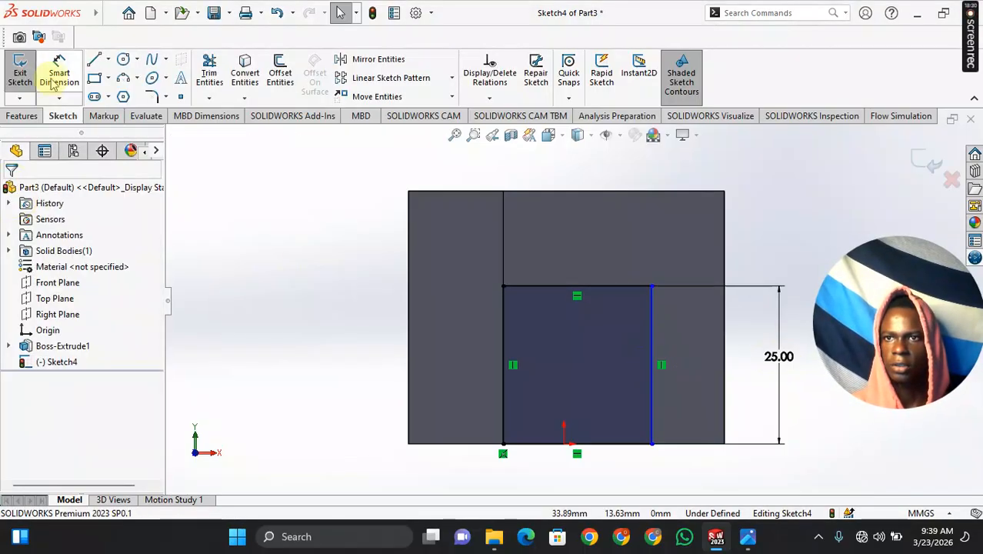
- Dimension the rectangle's width as 20 mm along its lower edge
click(564, 444)
click(578, 478)
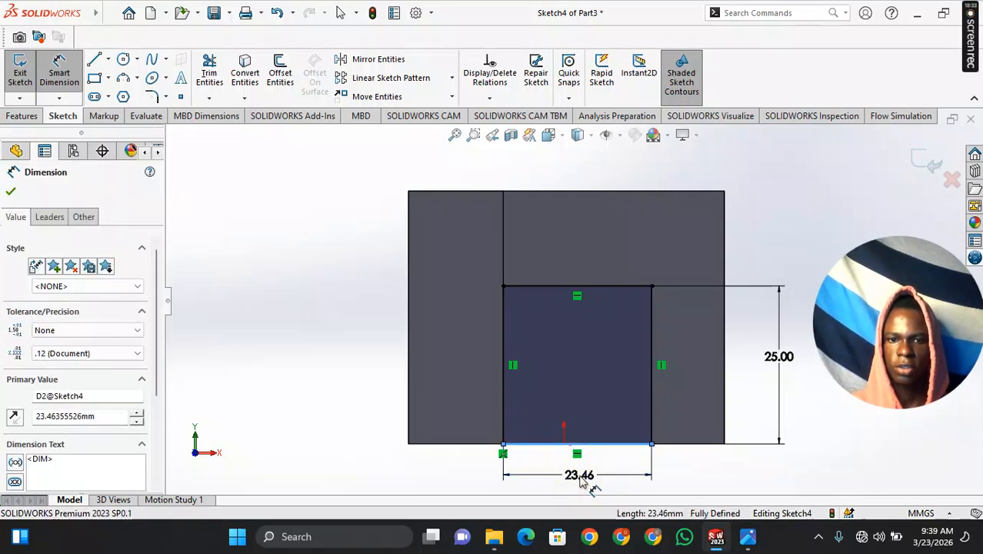
text(20)
key(Return)
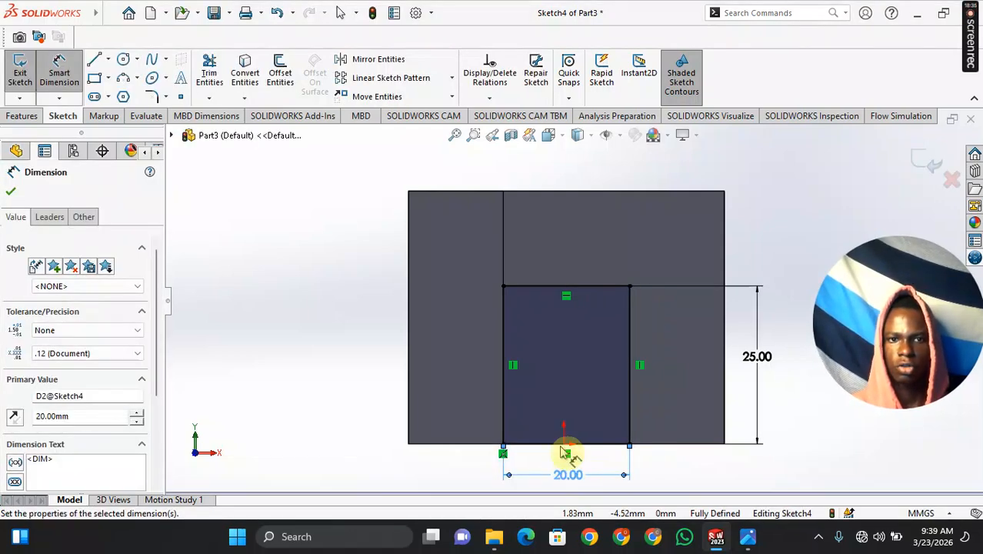
click(10, 196)
- Start a boss extrusion of the 20 by 25 mm rectangle with the Up To Surface end condition
mouse_move(243, 282)
middle_down()
mouse_move(237, 275)
mouse_move(233, 294)
middle_up()
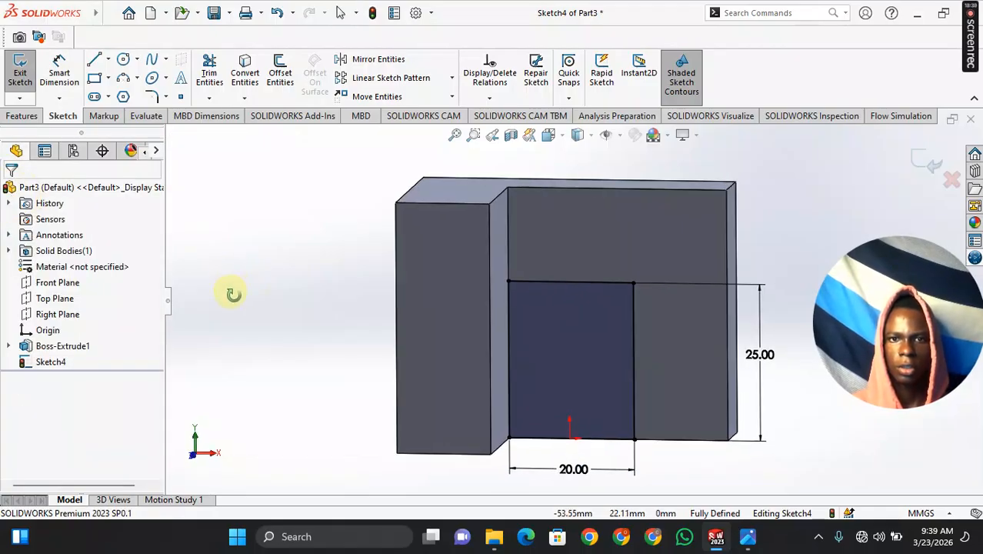
click(21, 115)
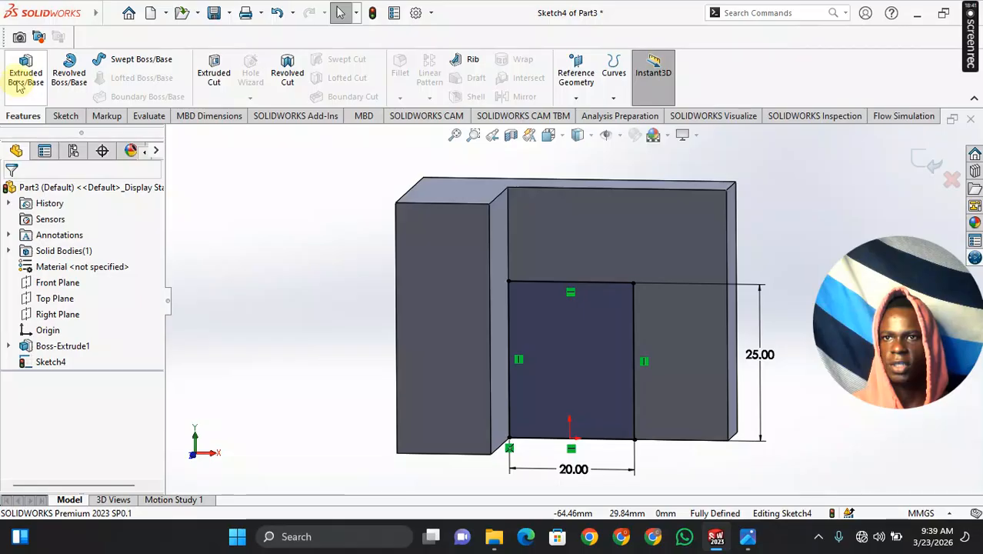
click(19, 72)
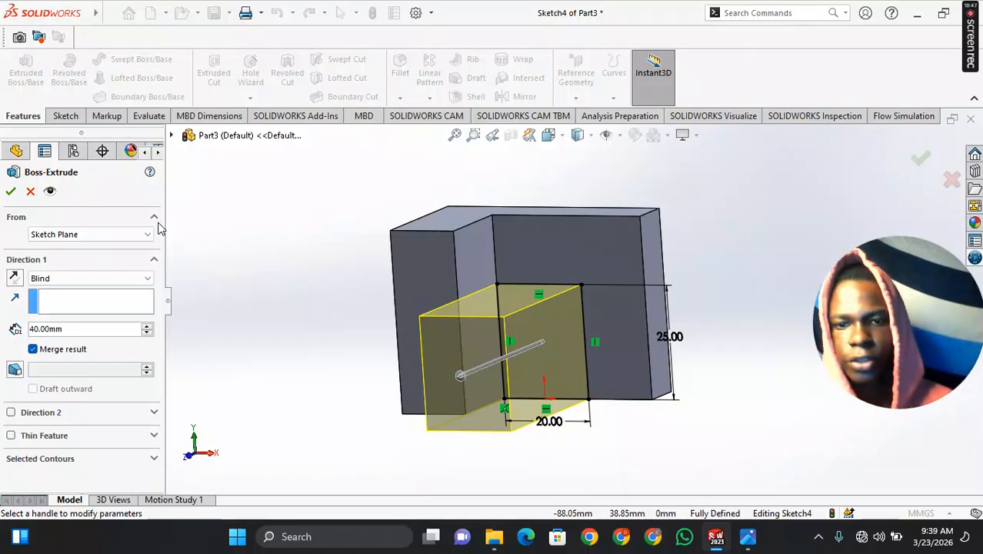
click(117, 279)
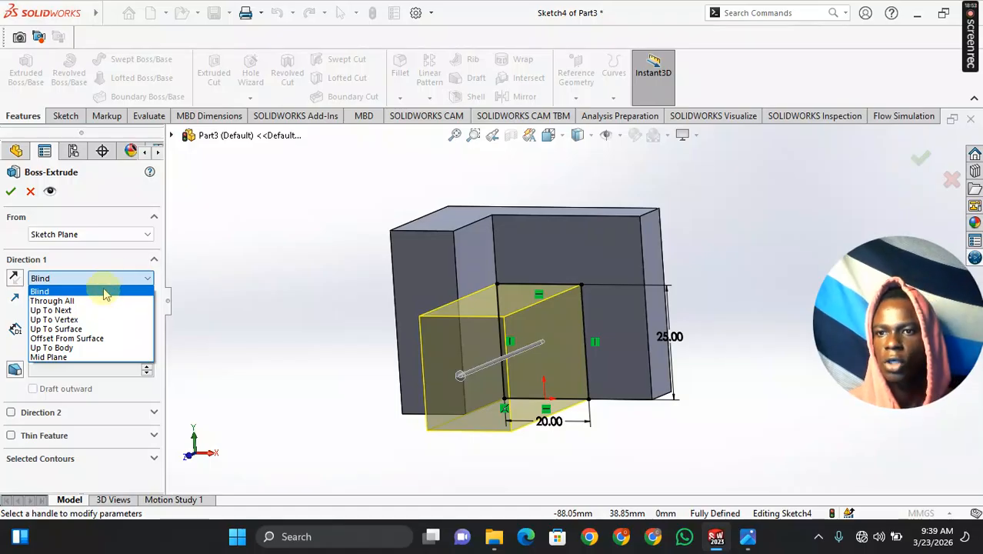
click(58, 328)
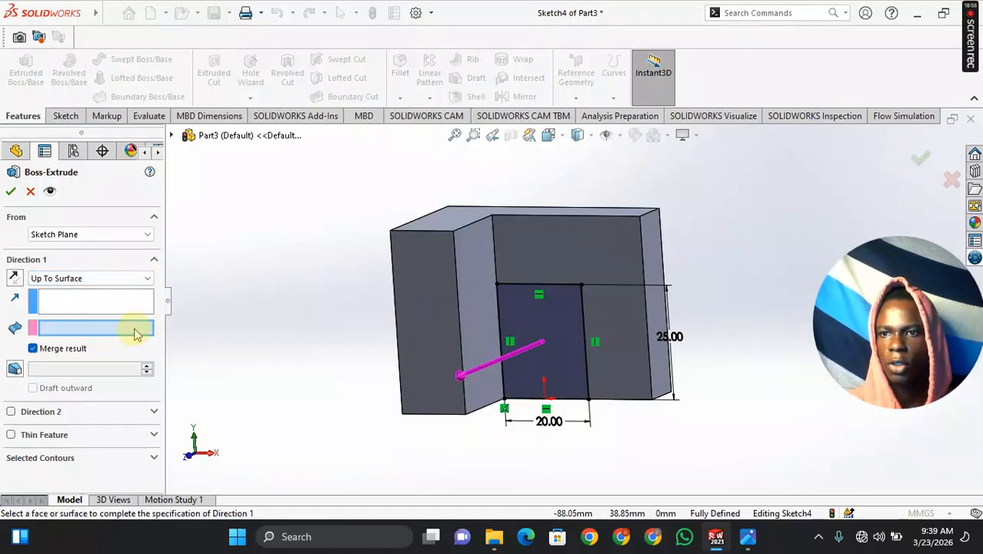
- Extrude the 20 × 25 mm rectangle sketch up to the front face of the projecting leg, merging it with the body
middle_drag(293, 316, 386, 362)
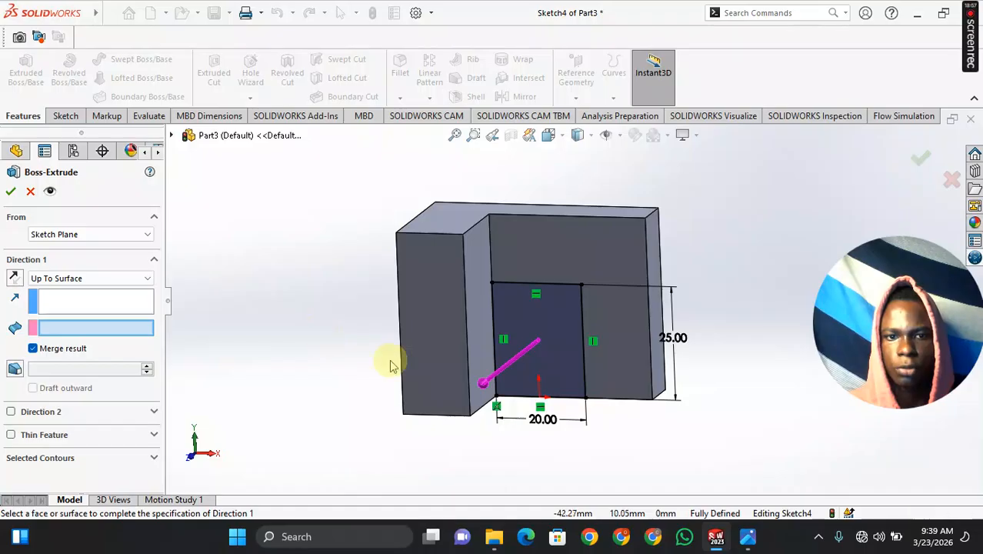
click(750, 538)
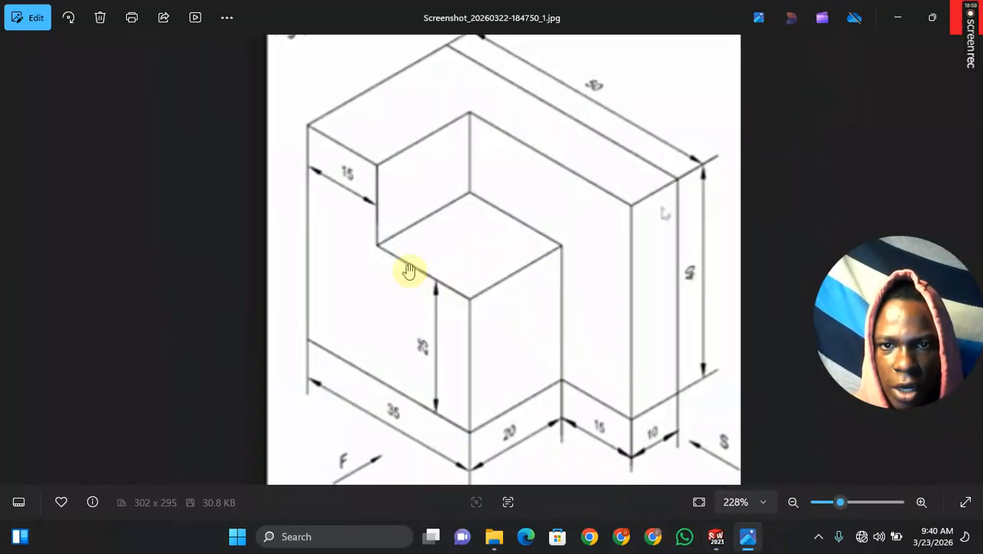
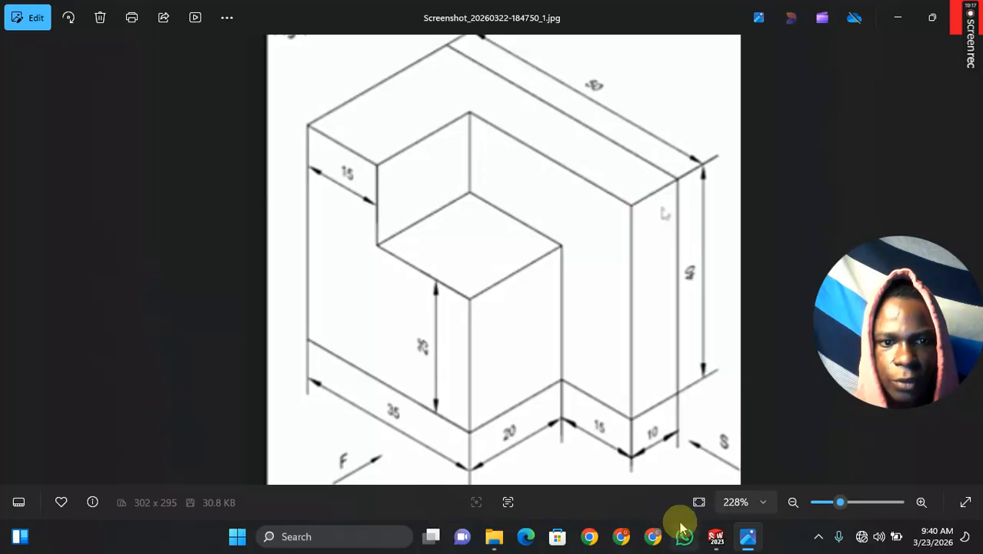
mouse_move(715, 536)
click(883, 477)
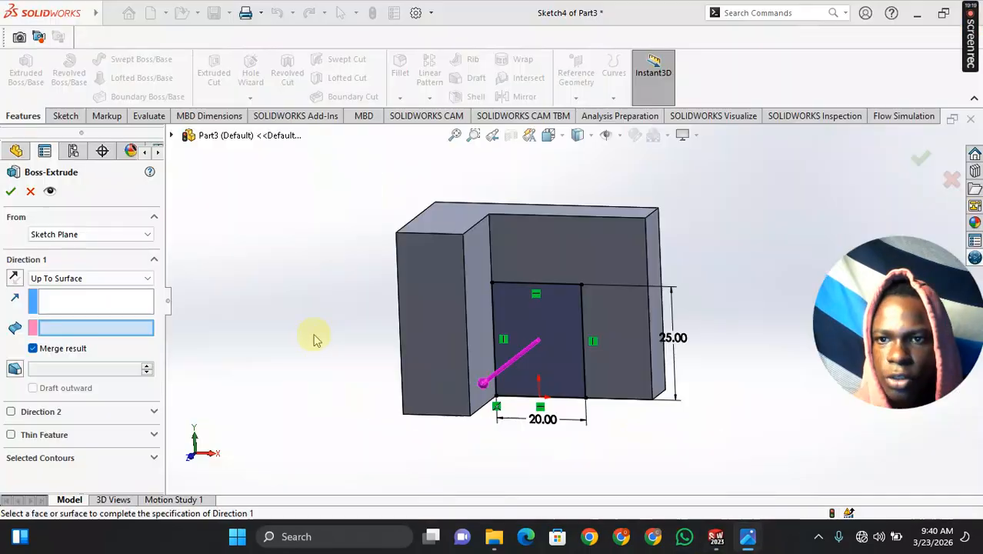
click(121, 286)
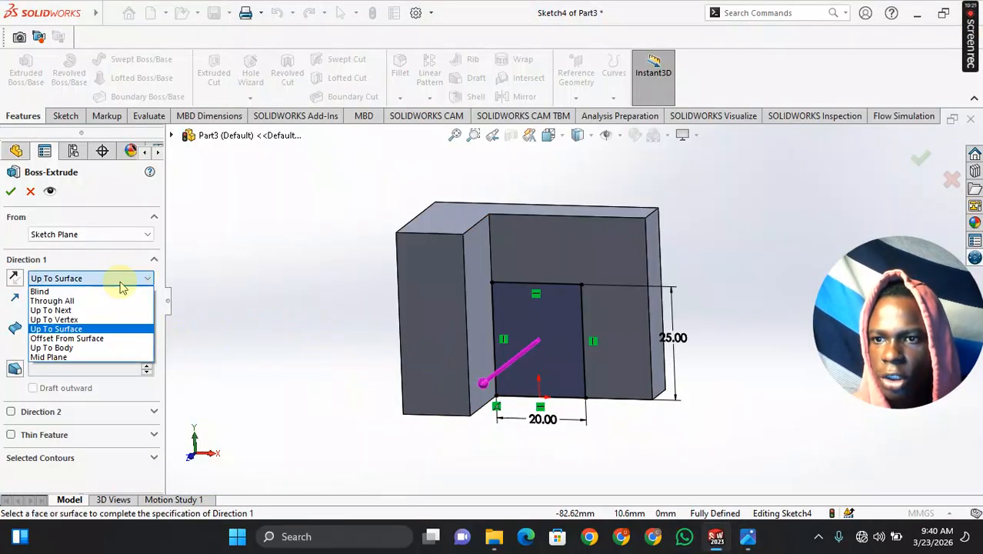
click(112, 336)
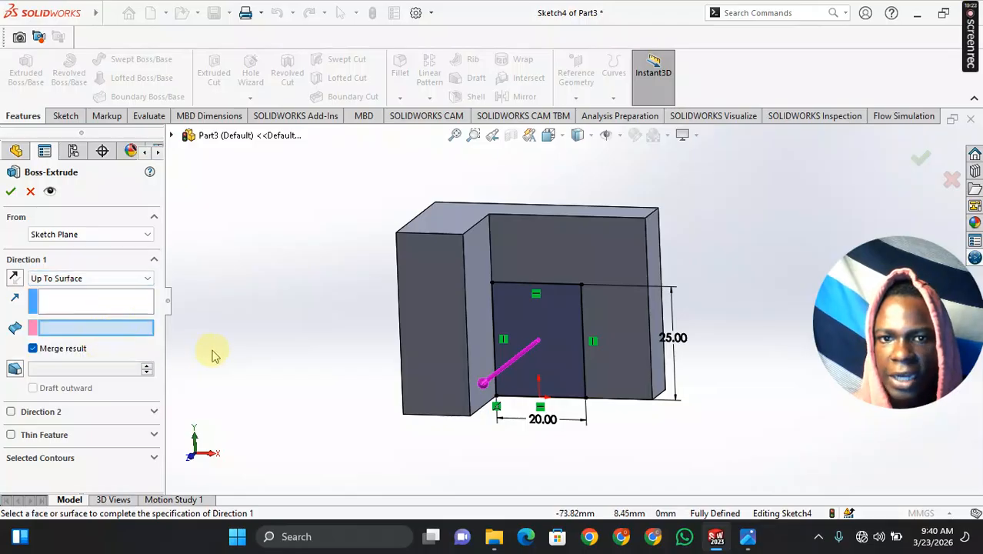
middle_drag(349, 377, 356, 367)
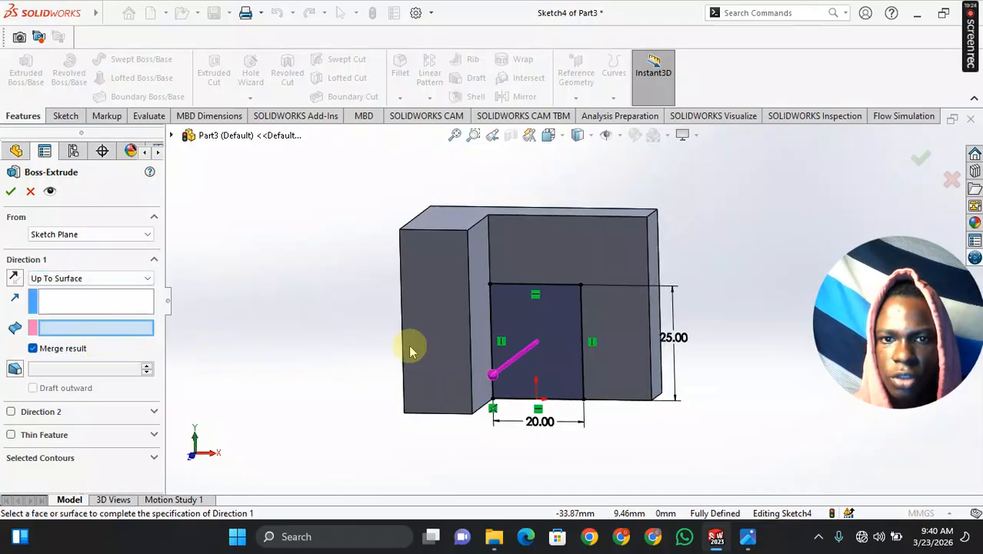
click(459, 330)
middle_drag(498, 361, 450, 359)
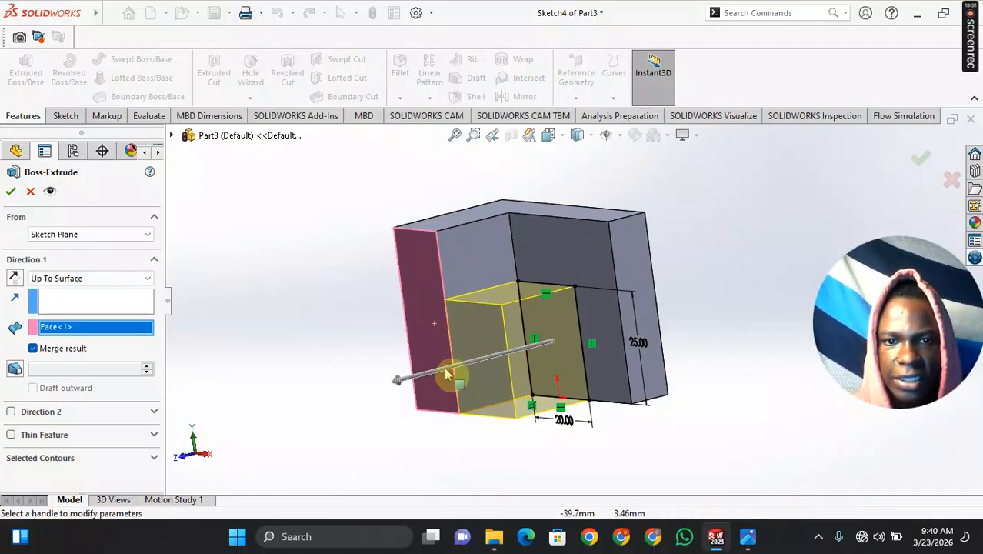
click(11, 193)
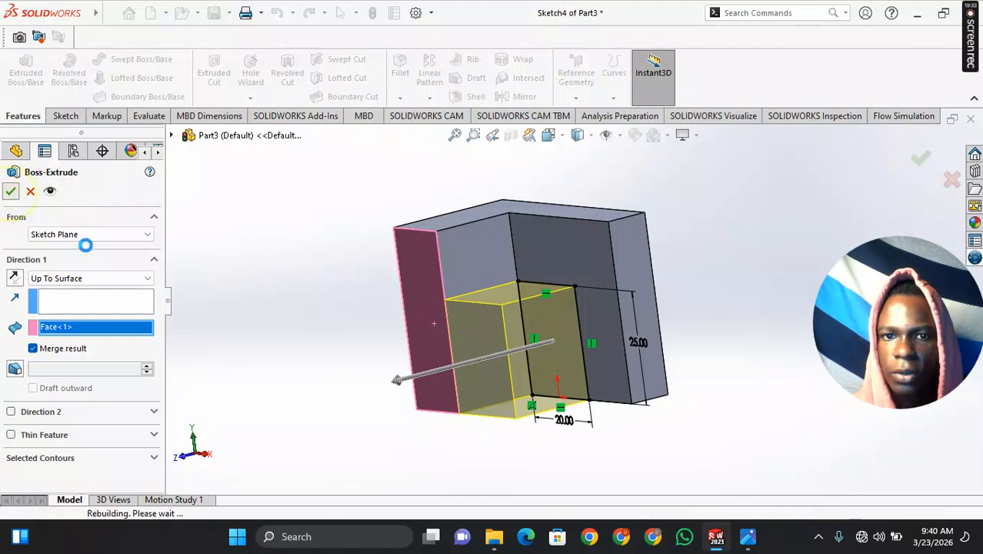
- Compare the part's stepped shape with the dimensioned isometric drawing in the image viewer, placing it beside the model
middle_drag(288, 300, 309, 320)
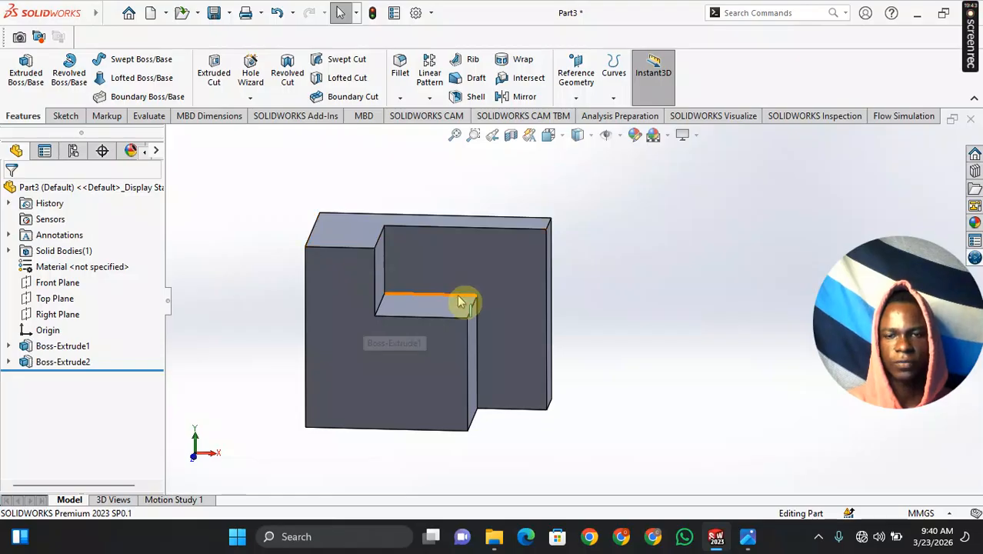
mouse_move(459, 300)
middle_down()
mouse_move(445, 291)
mouse_move(559, 402)
middle_up()
click(745, 538)
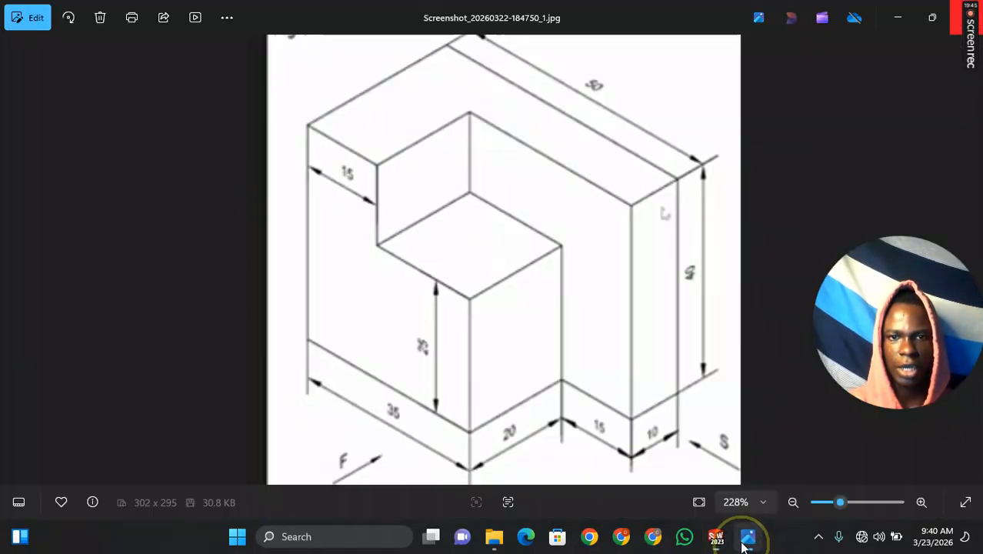
click(932, 17)
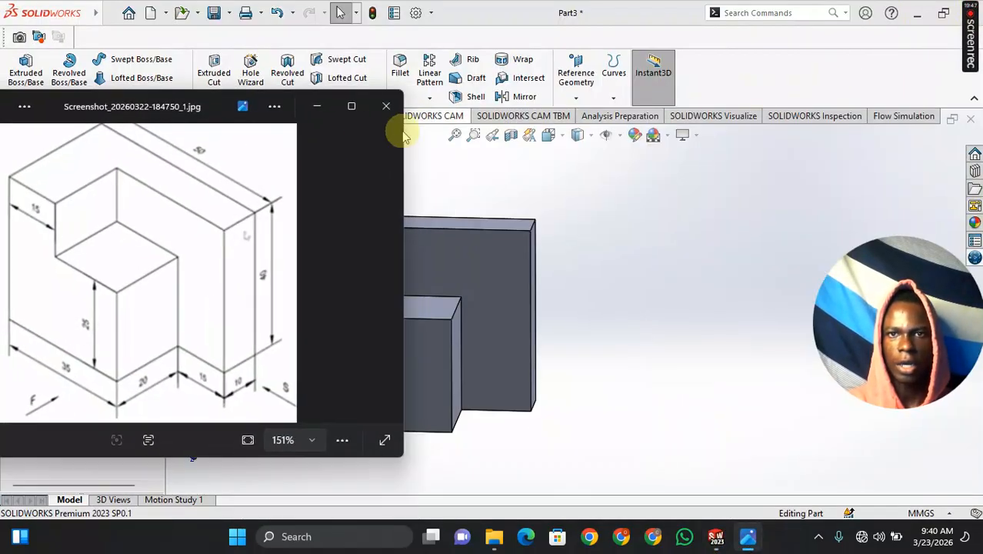
drag(198, 102, 855, 210)
drag(889, 376, 888, 522)
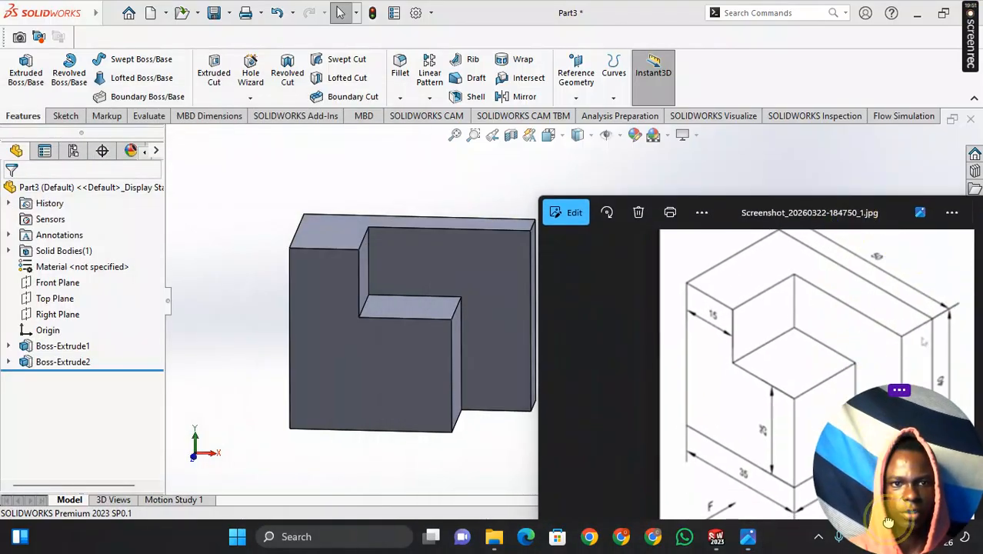
drag(860, 216, 857, 132)
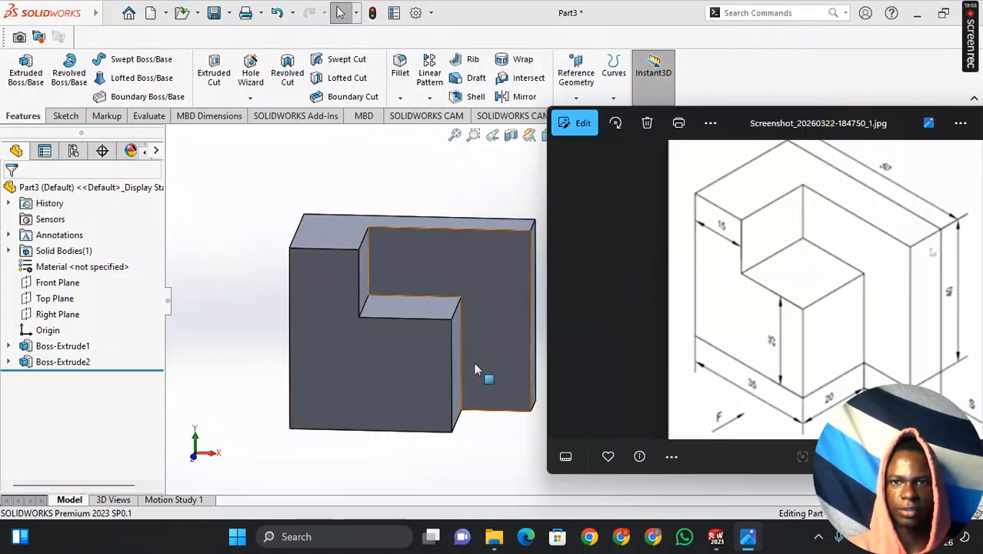
ctrl+middle_drag(475, 364, 394, 359)
click(749, 539)
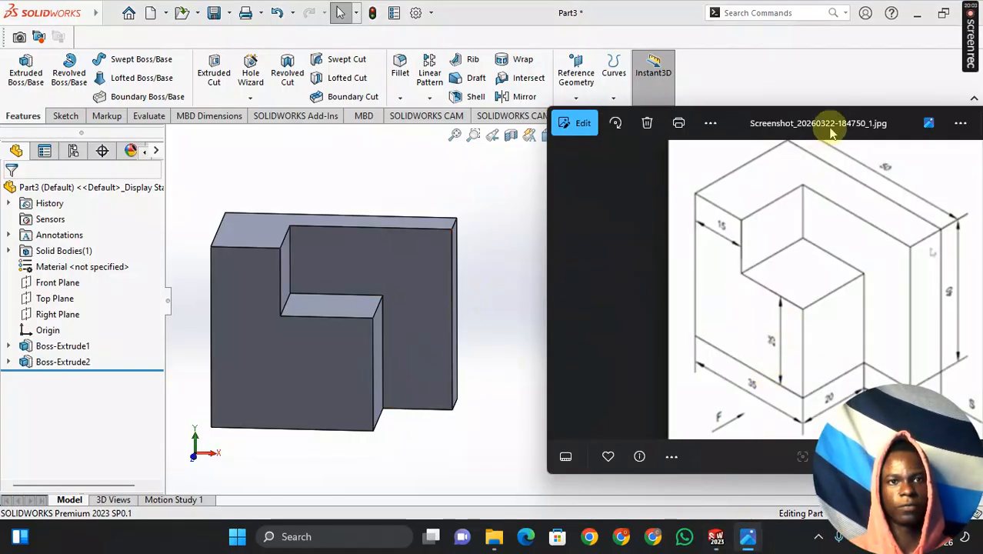
mouse_move(807, 139)
mouse_down()
mouse_move(666, 199)
mouse_move(574, 183)
mouse_up()
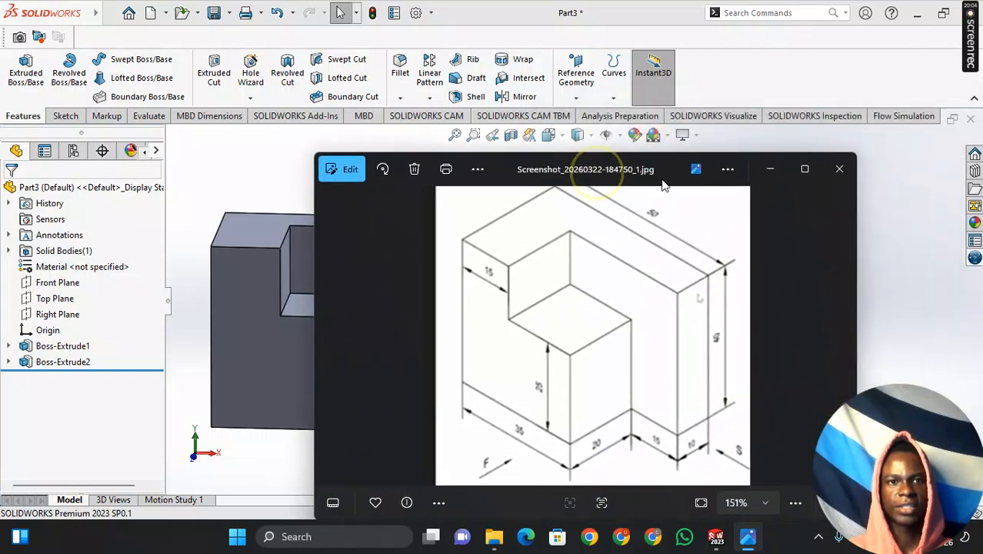
click(804, 170)
click(898, 17)
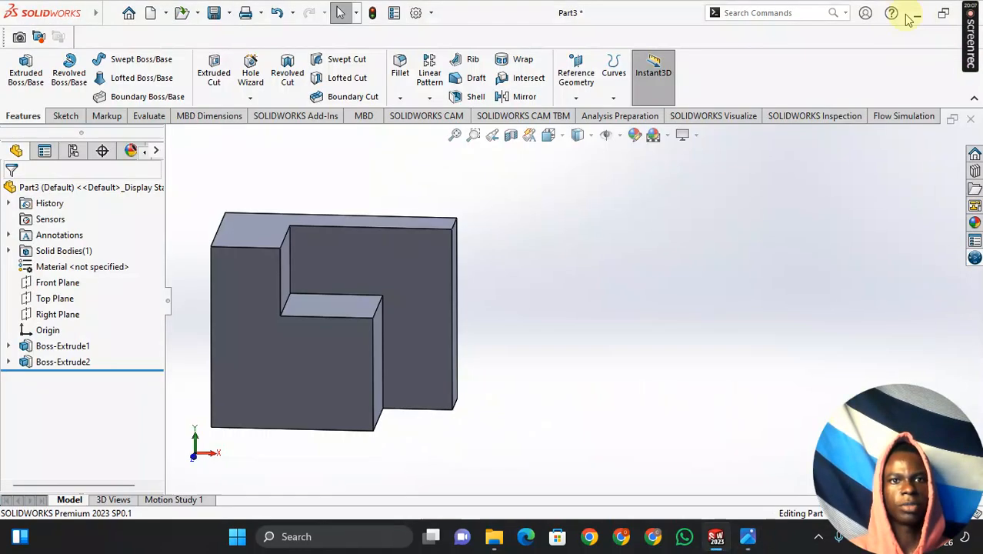
ctrl+middle_drag(615, 287, 650, 282)
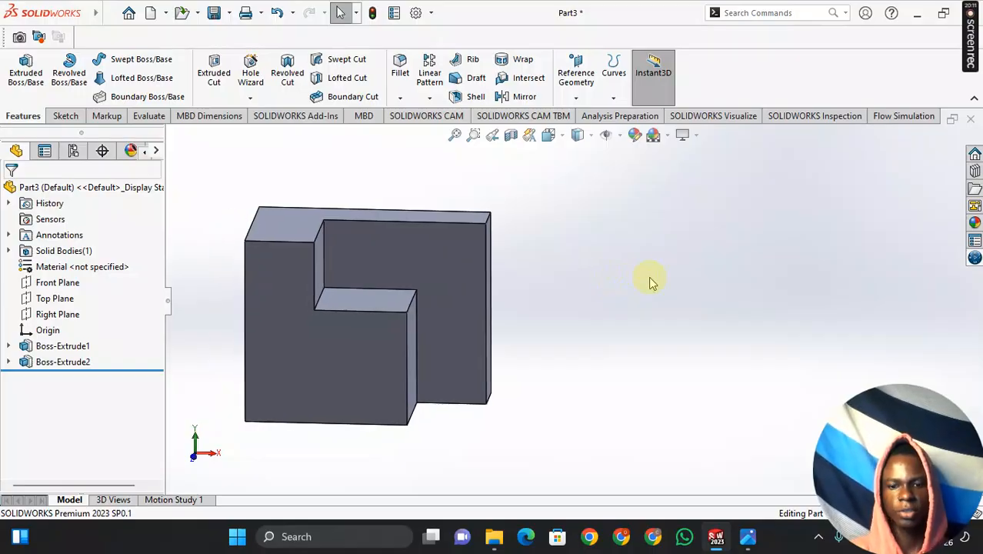
- Create a new part document and start a sketch on the Right Plane
key(ctrl+n)
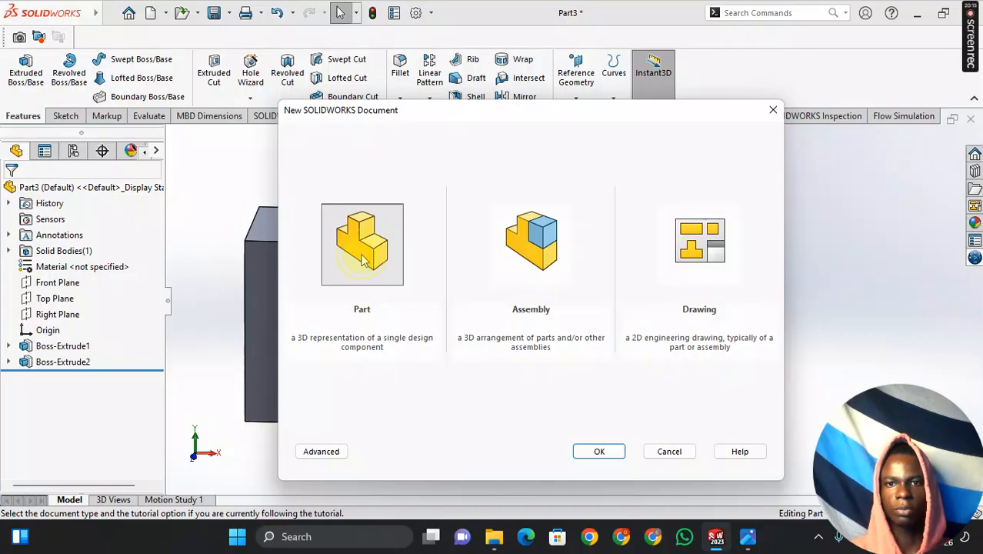
click(604, 451)
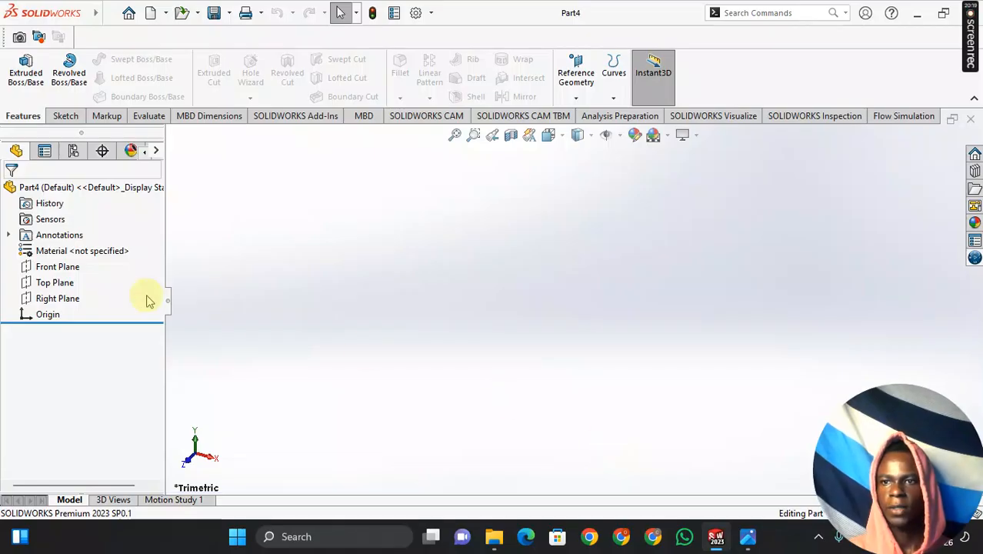
click(61, 298)
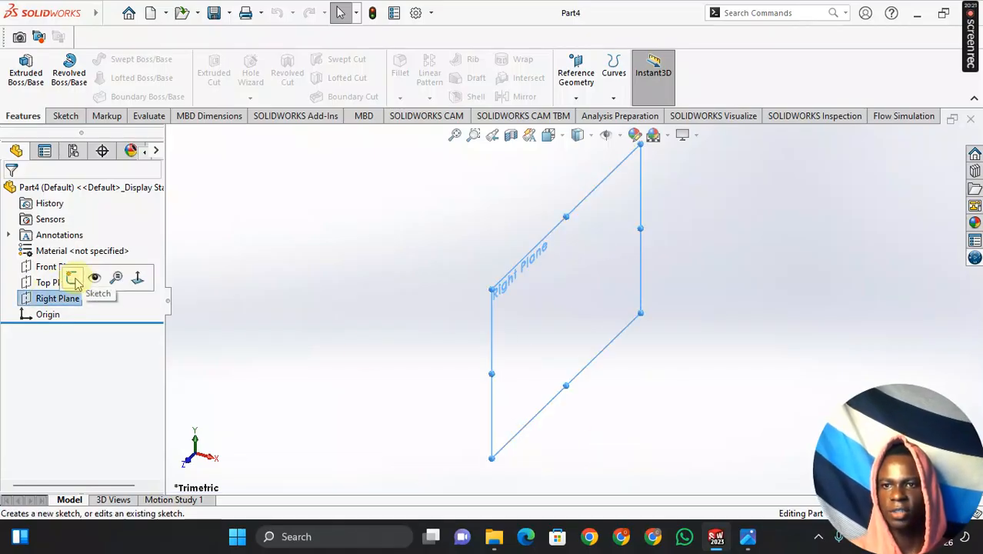
click(74, 280)
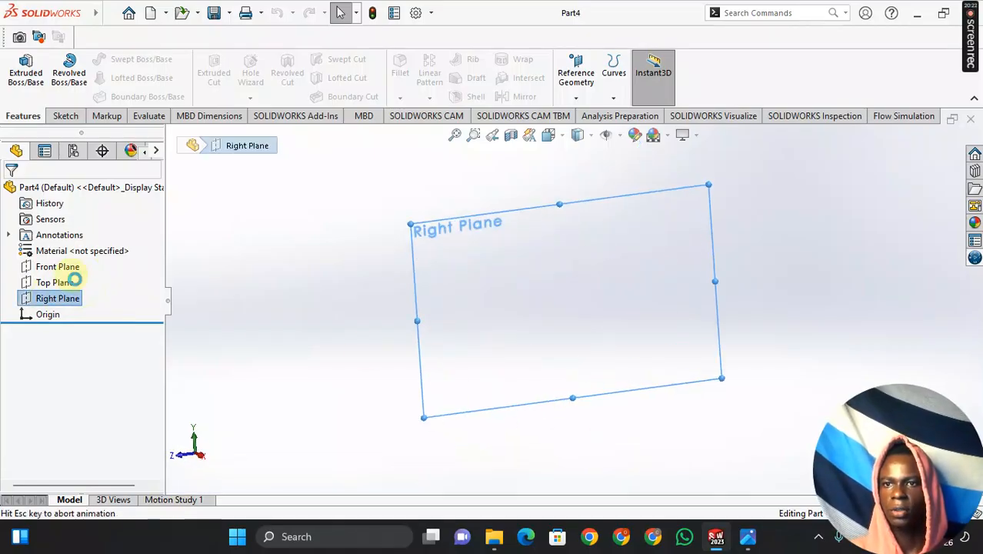
click(13, 116)
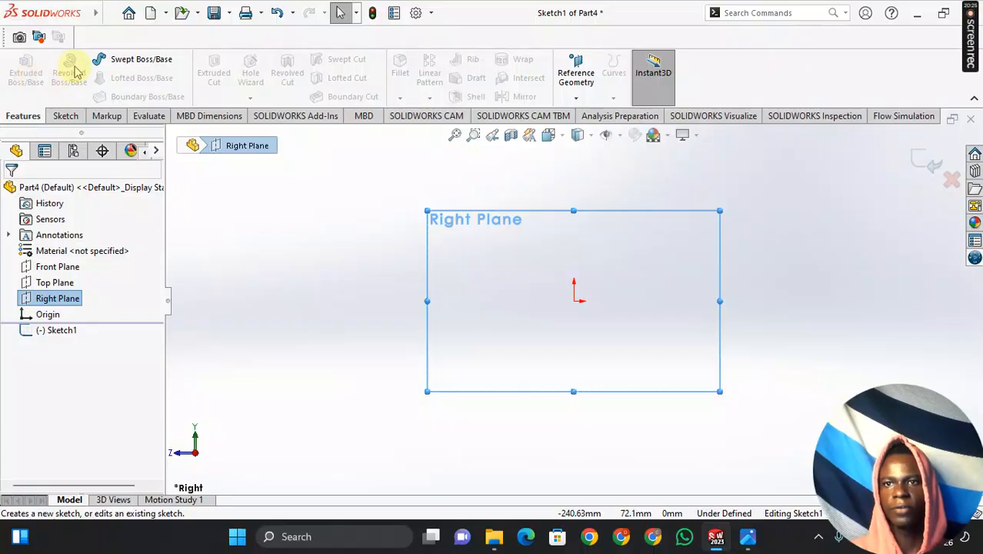
click(68, 117)
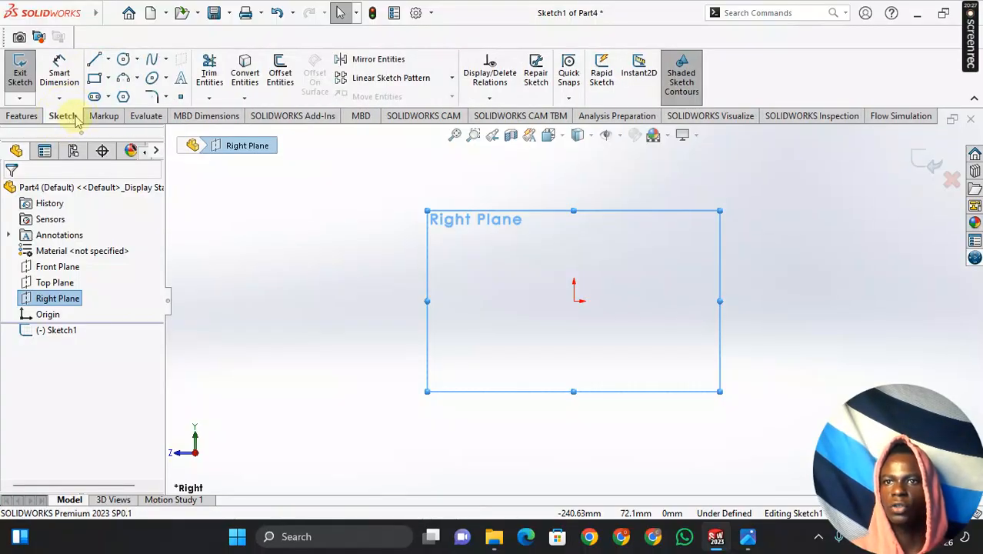
- Sketch a circle about 149 mm in diameter centred on the origin
click(124, 60)
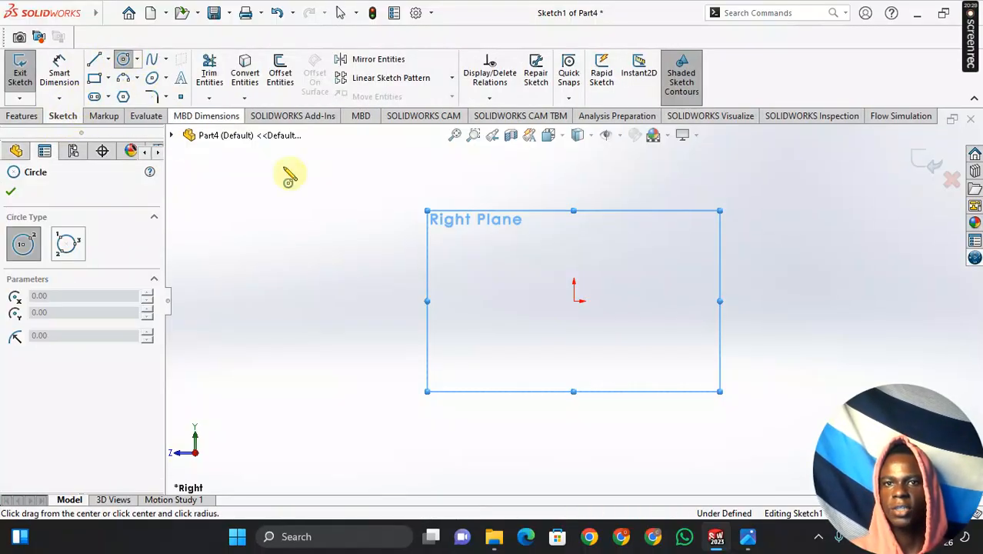
click(573, 301)
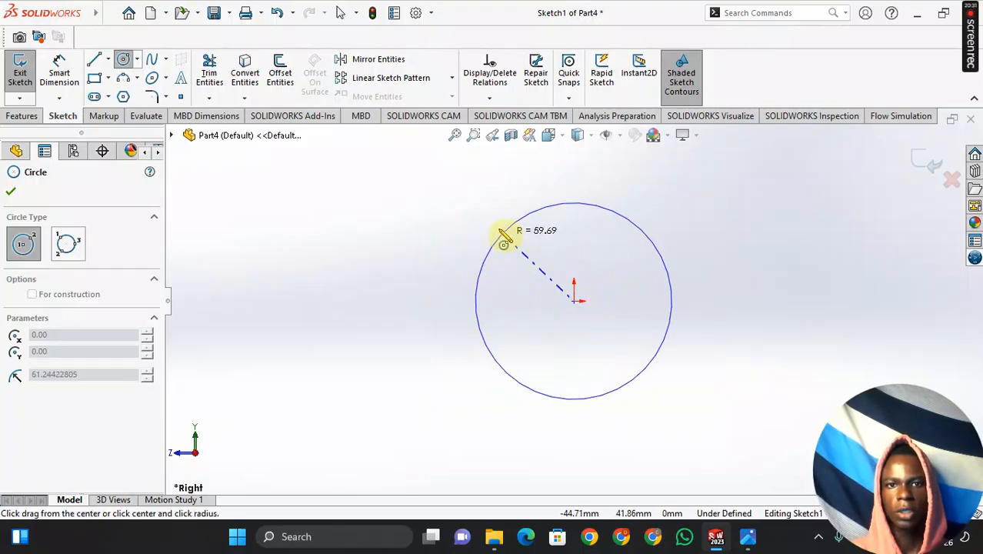
click(576, 187)
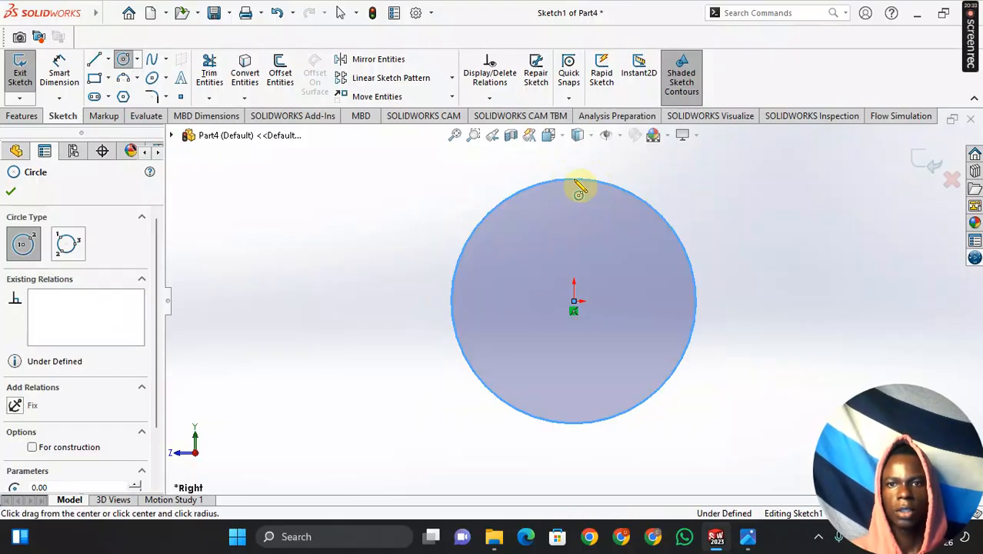
key(Escape)
- Dimension the circle's diameter and set it to 150 mm
click(59, 73)
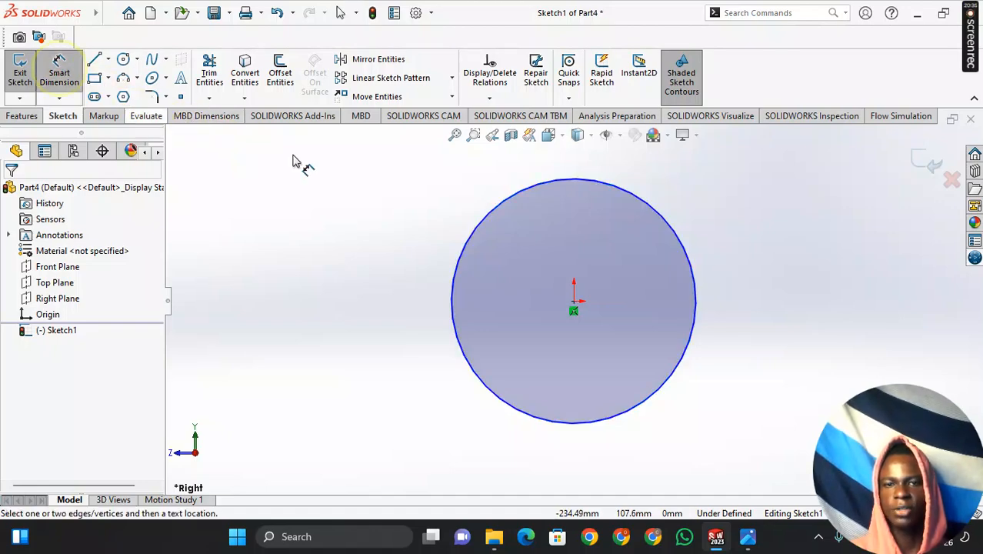
click(569, 187)
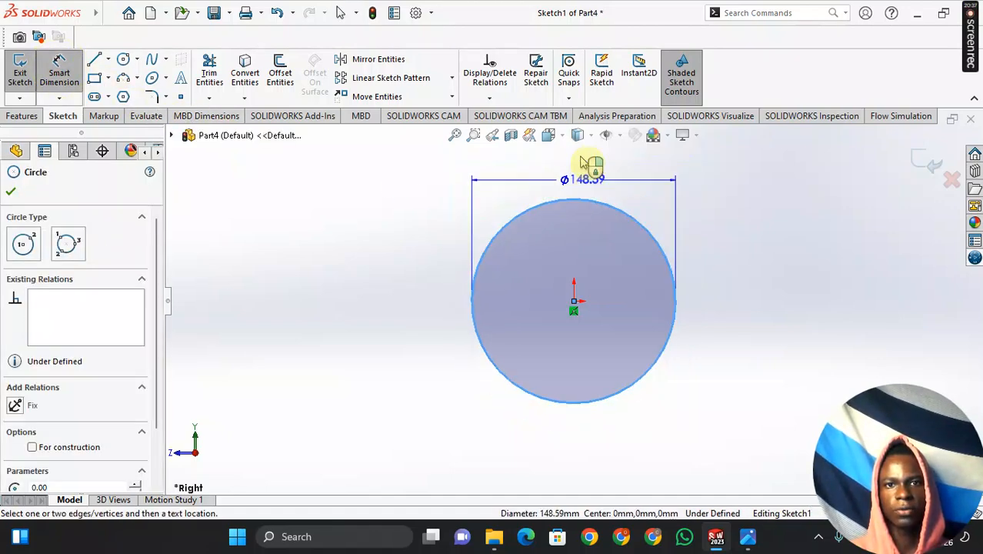
click(584, 171)
text(150)
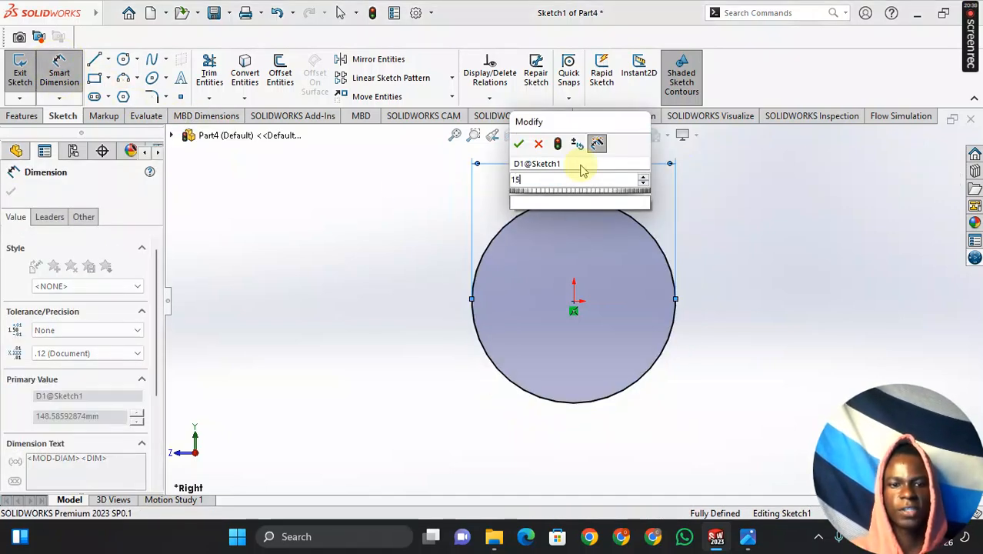
key(Return)
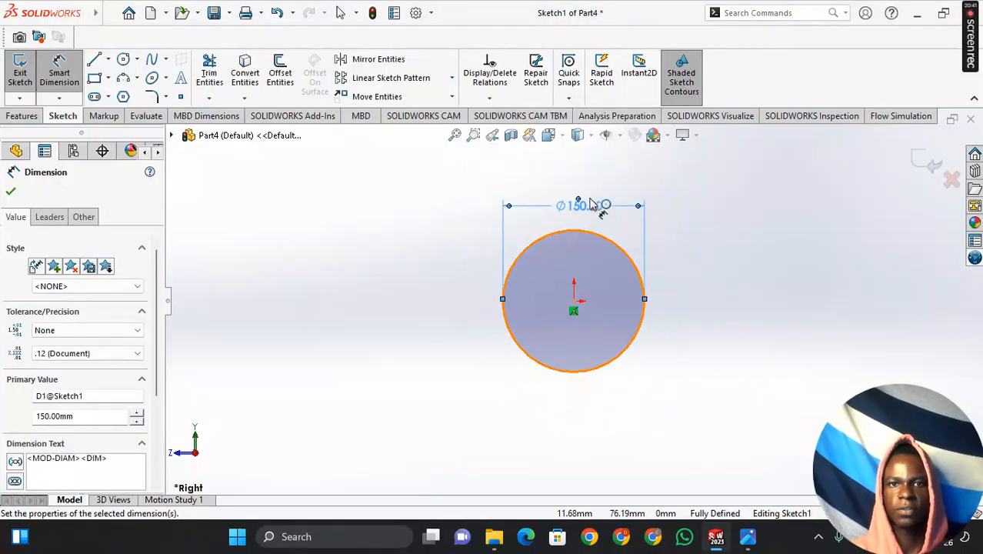
click(12, 193)
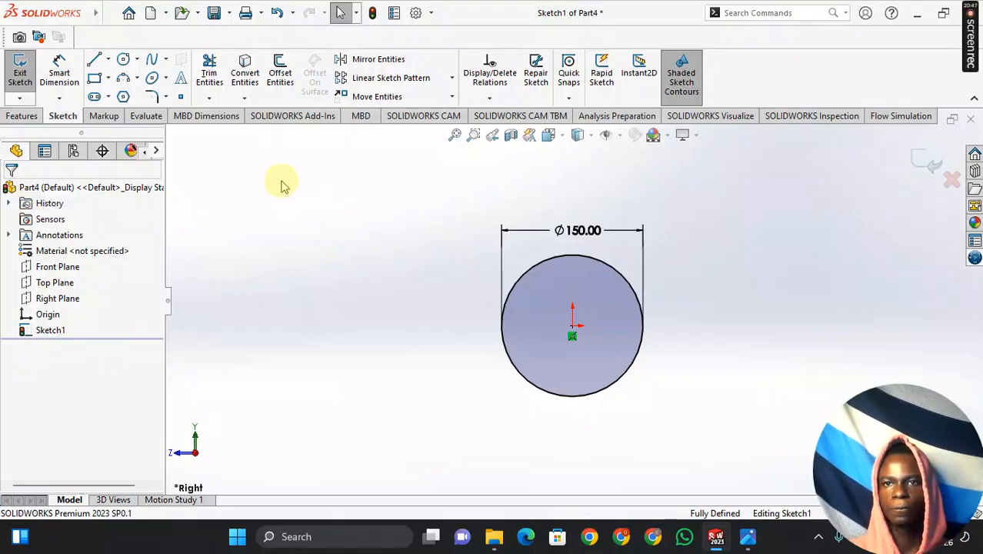
click(244, 75)
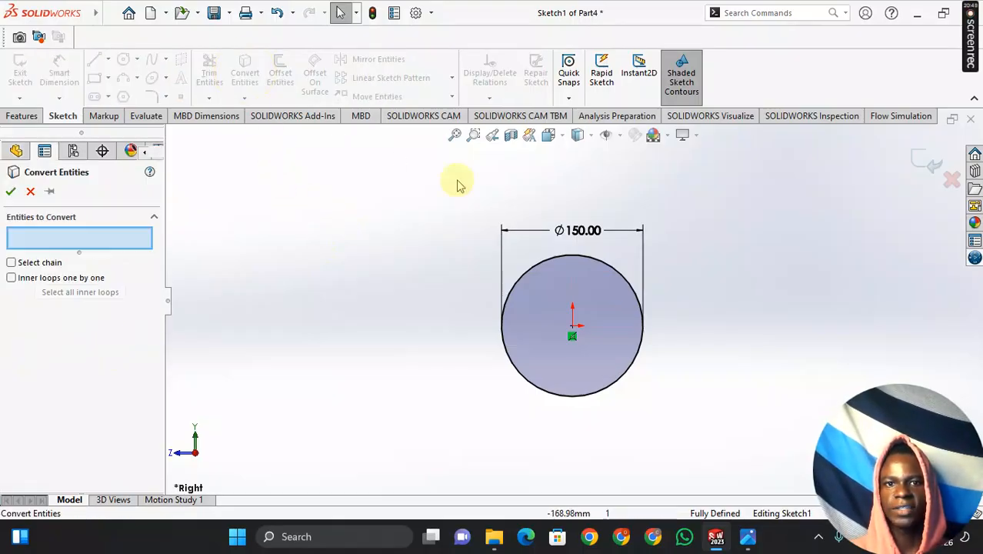
click(557, 260)
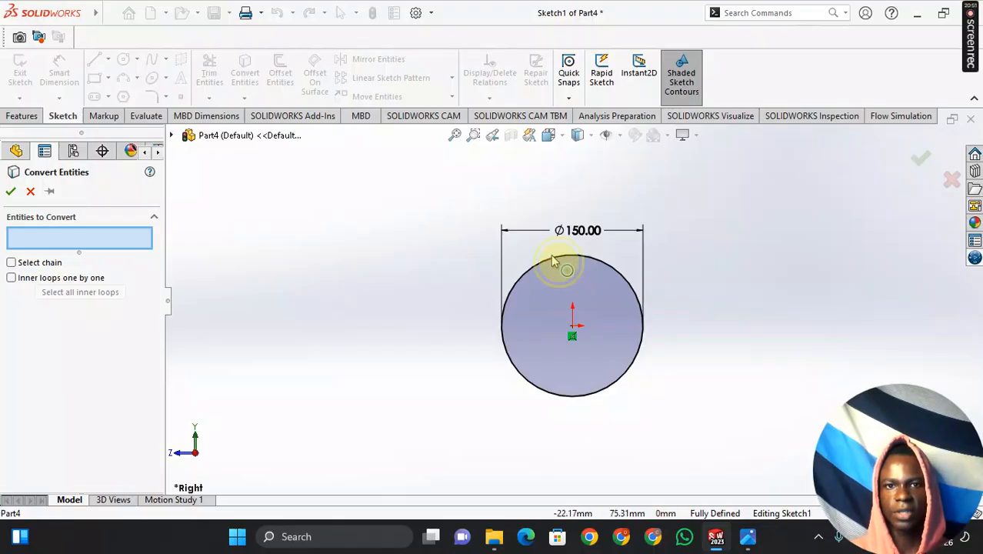
click(29, 192)
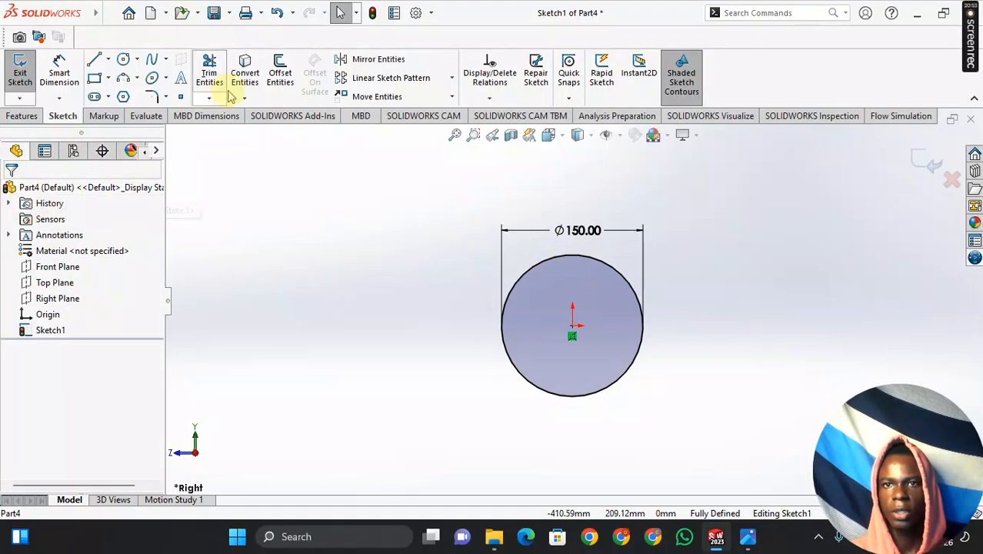
- Offset the 150 mm circle outward by 10 mm, with the offset dimension added
click(280, 75)
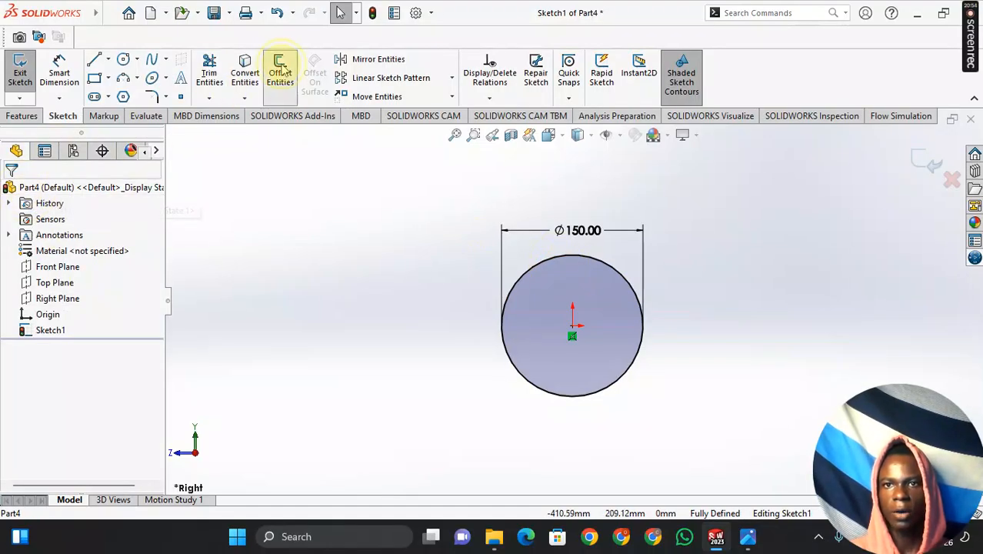
click(545, 262)
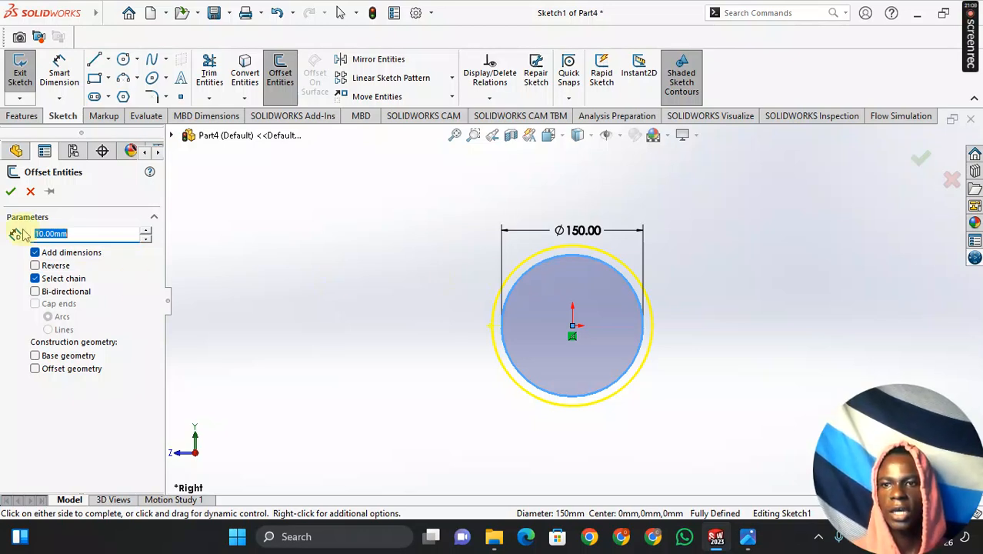
click(10, 191)
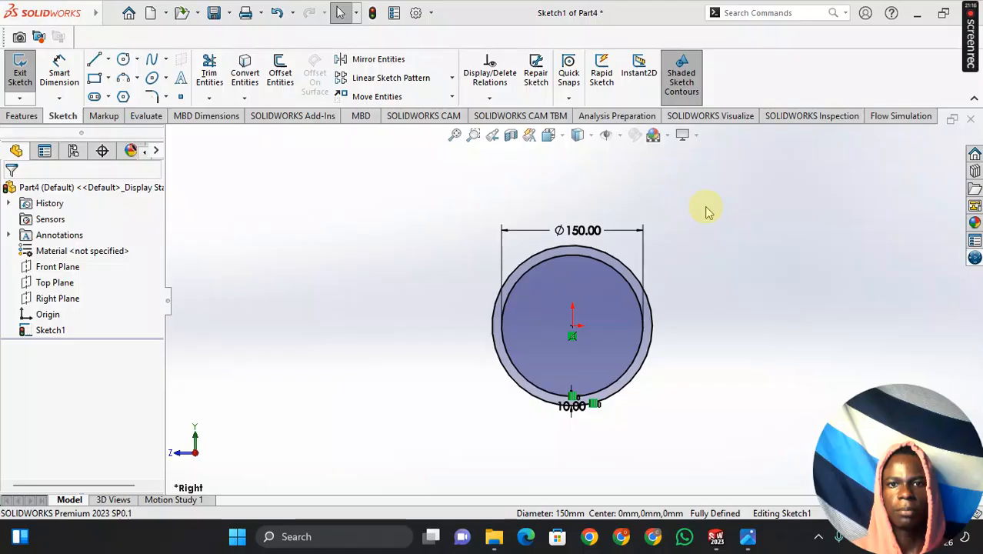
click(686, 257)
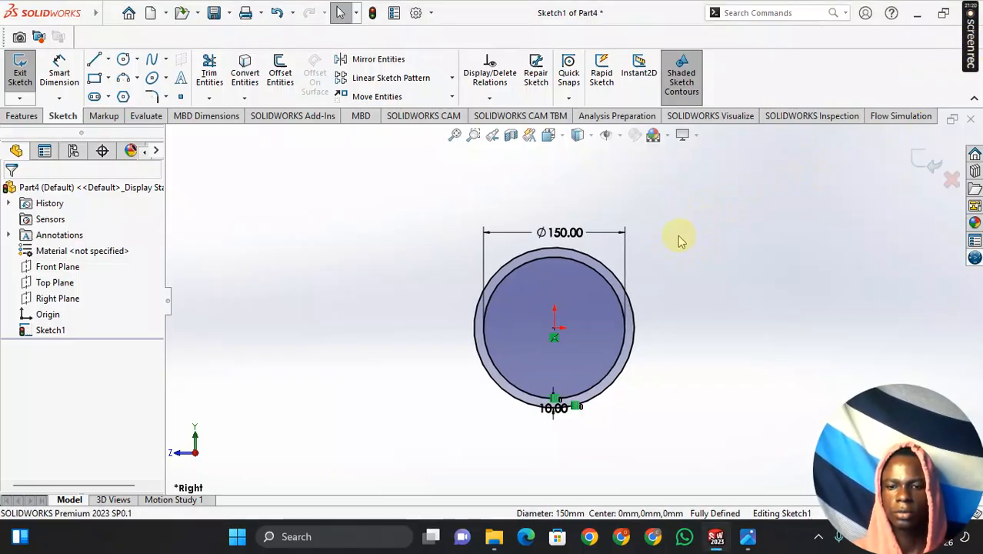
ctrl+middle_drag(693, 259, 665, 238)
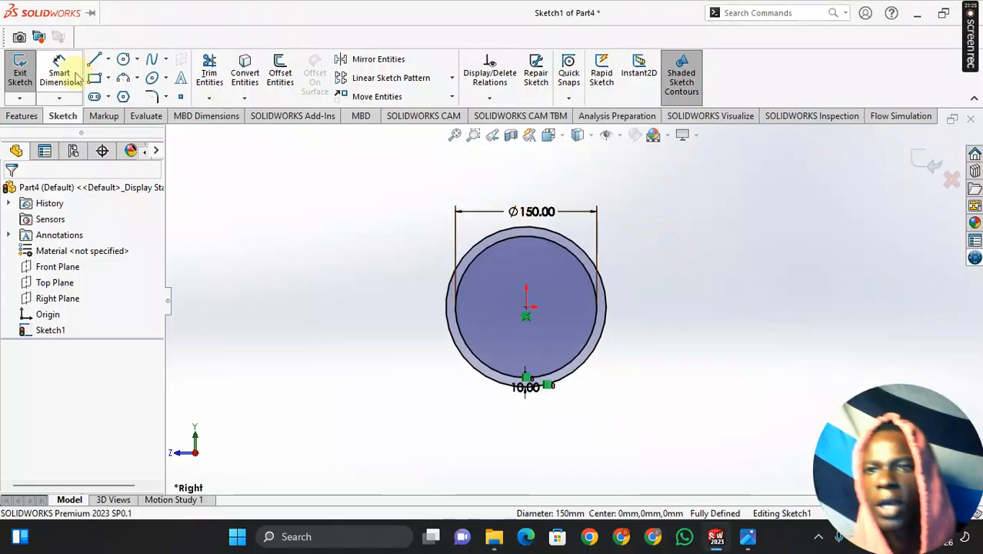
- Sketch a vertical centerline through the origin, running from above both circles to below them
click(110, 61)
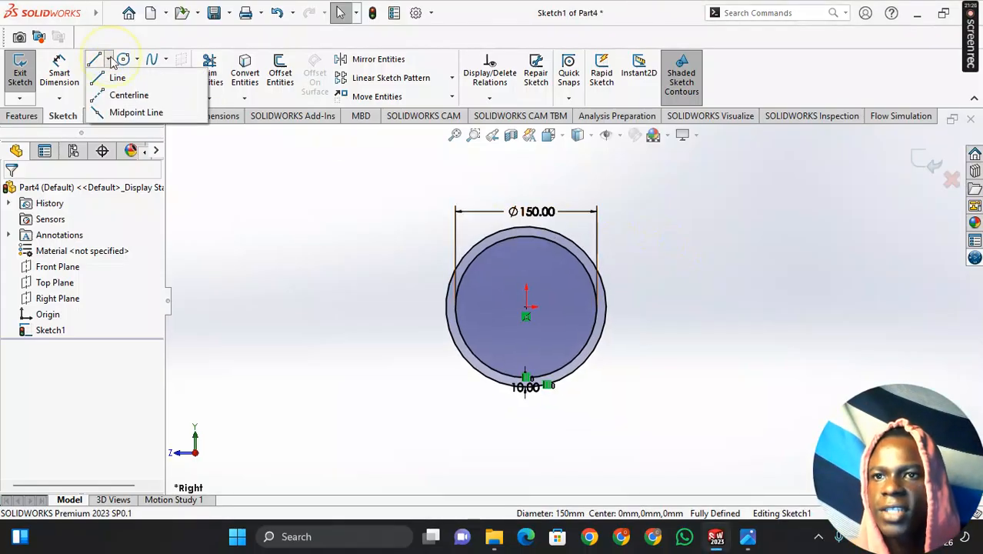
click(115, 96)
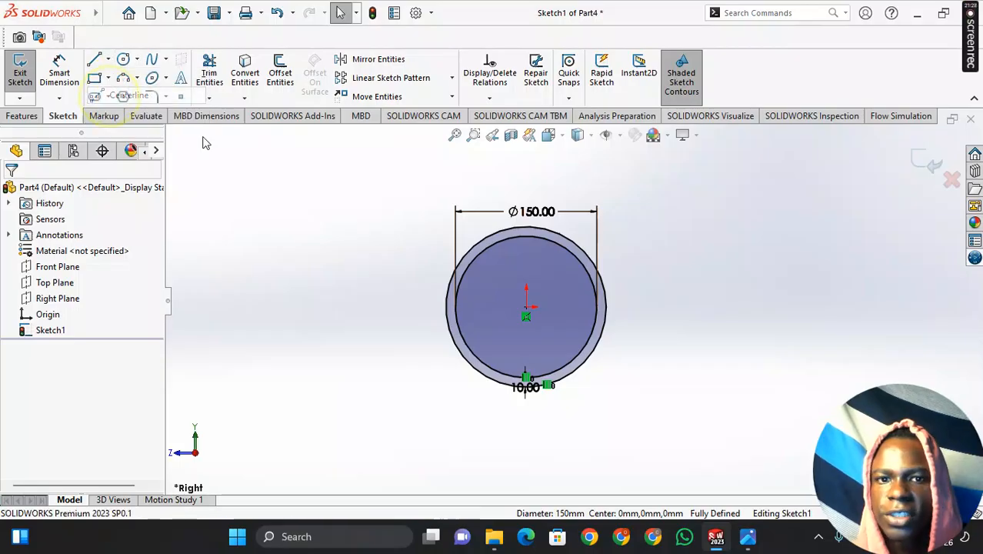
click(526, 158)
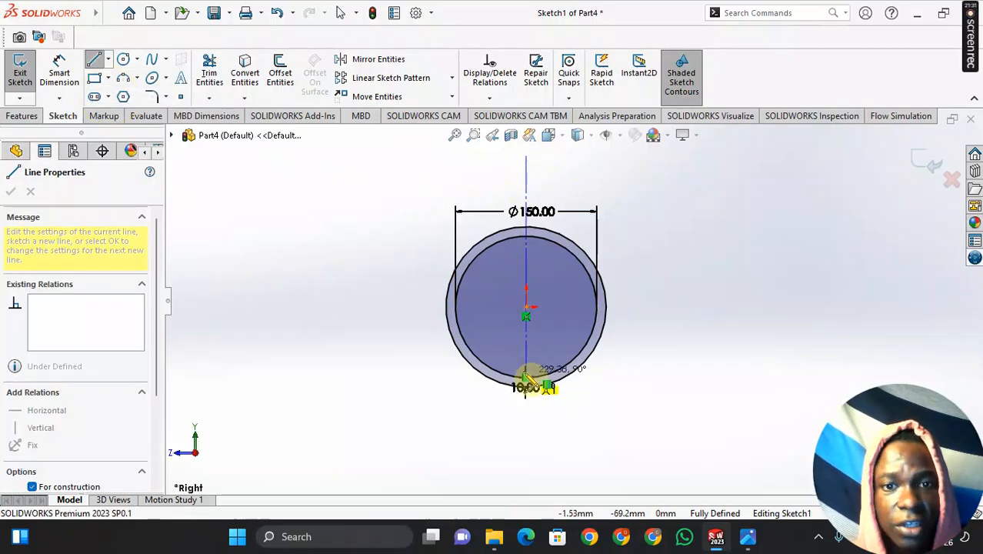
click(526, 442)
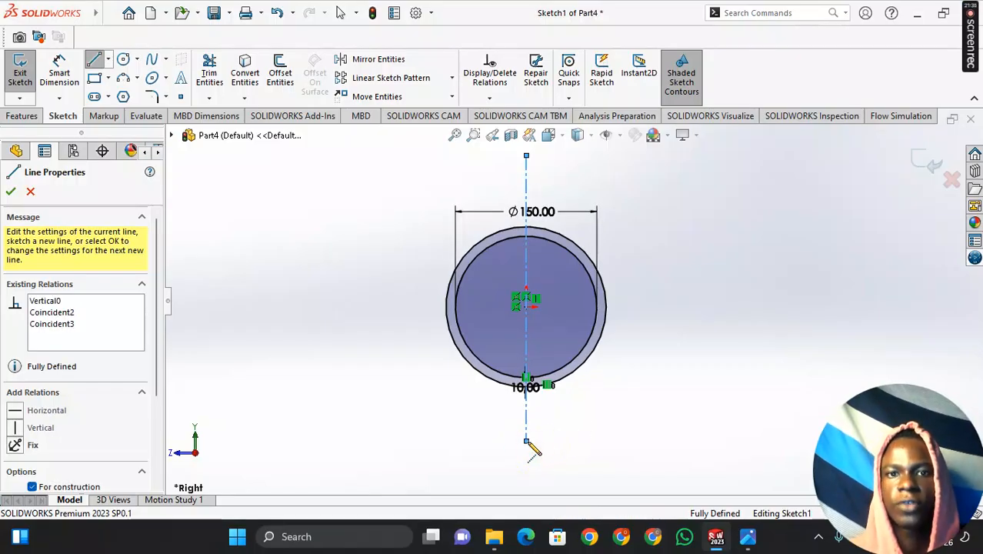
key(Escape)
key(Escape)
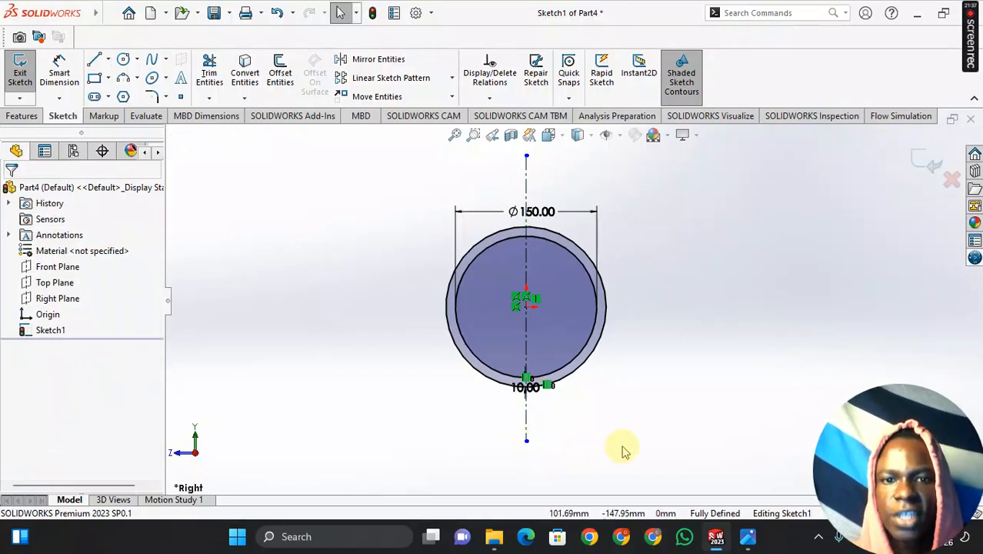
- Power trim the halves of both circles on the +Z side of the centerline, leaving two concentric half arcs
ctrl+middle_drag(606, 425, 603, 422)
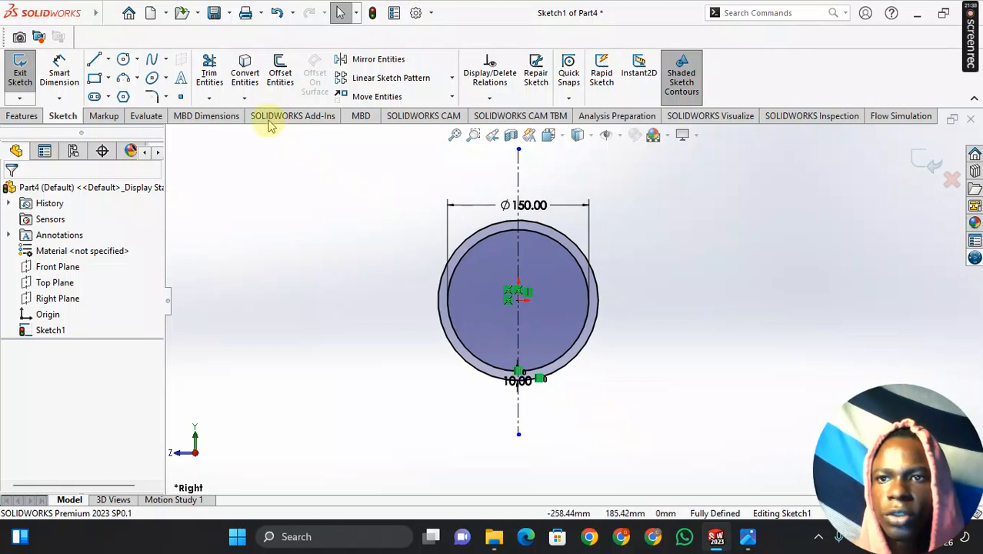
click(208, 67)
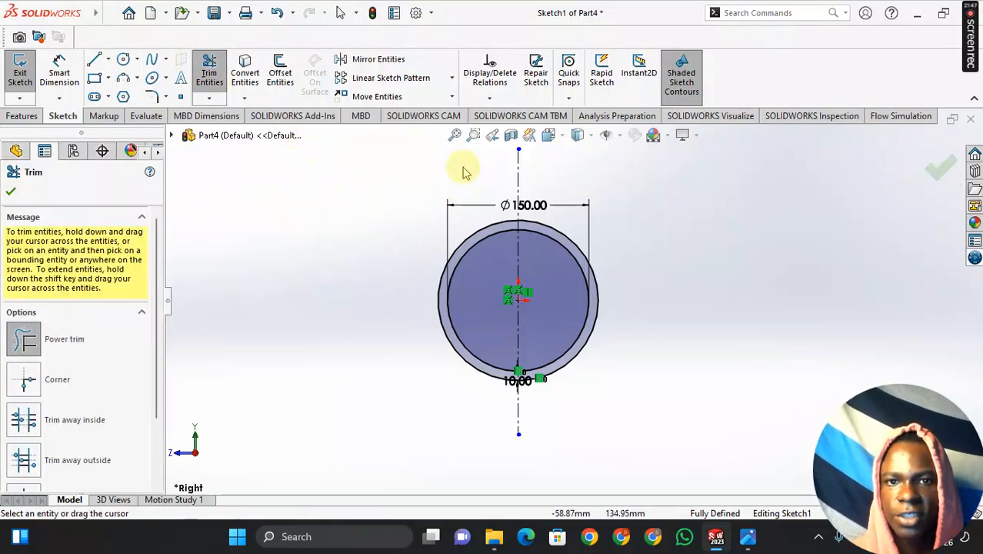
mouse_move(465, 187)
mouse_down()
mouse_move(474, 290)
mouse_move(487, 314)
mouse_up()
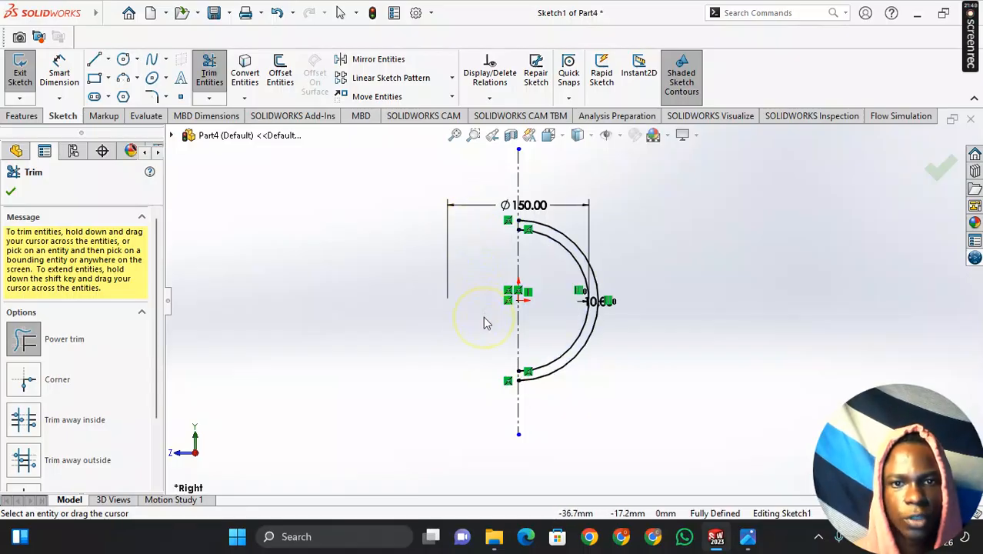
click(10, 193)
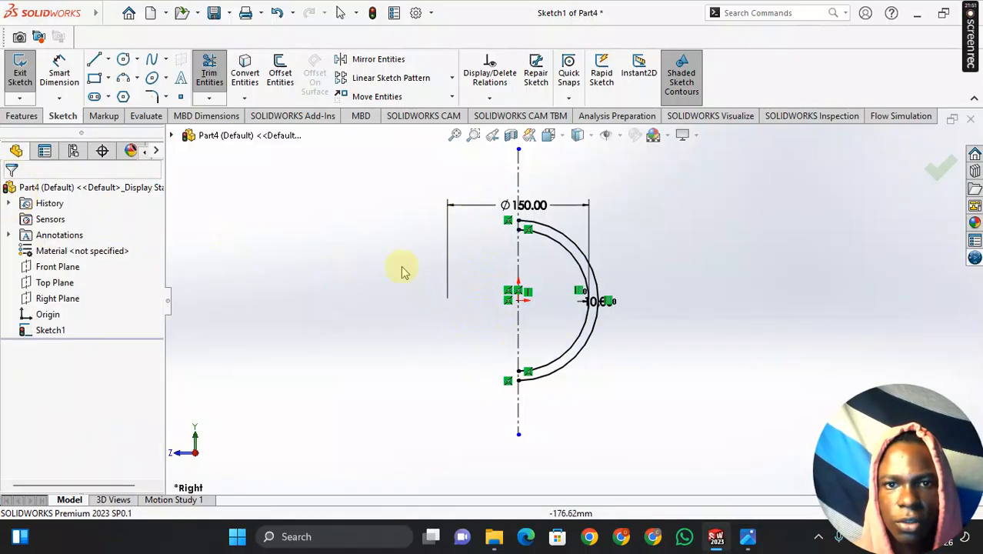
- Draw a short vertical line joining the upper endpoints of the two arcs
scroll(564, 305, down, 2)
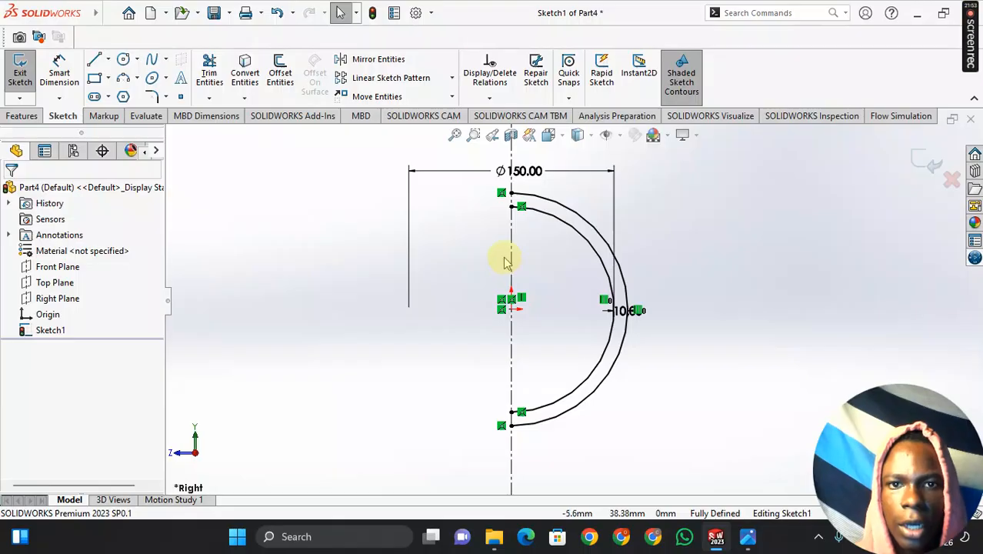
ctrl+middle_drag(505, 259, 500, 284)
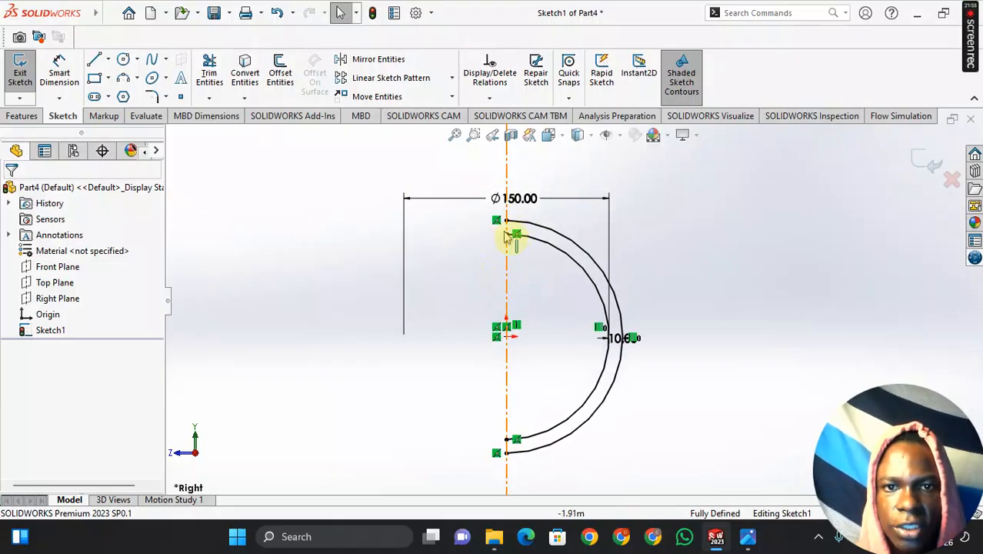
scroll(494, 224, down, 2)
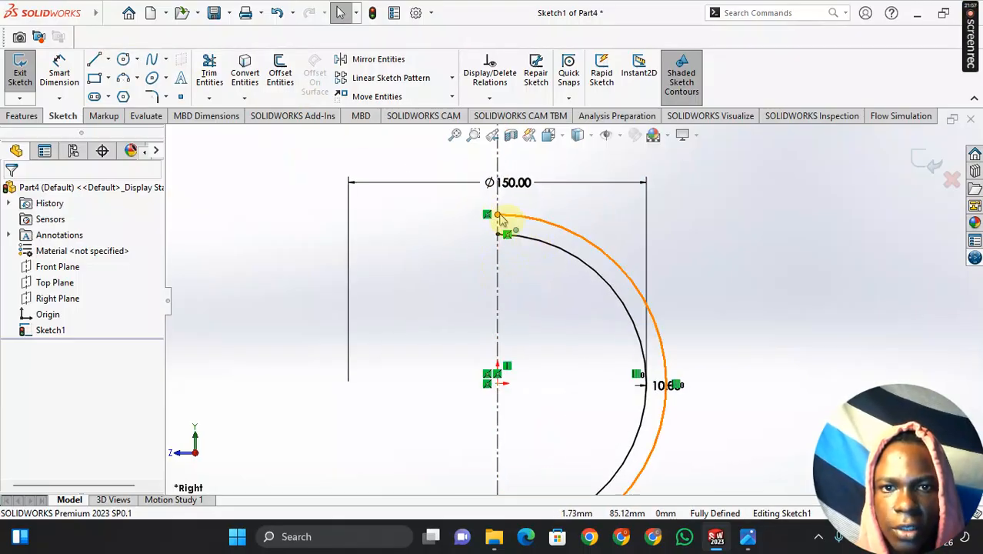
click(98, 61)
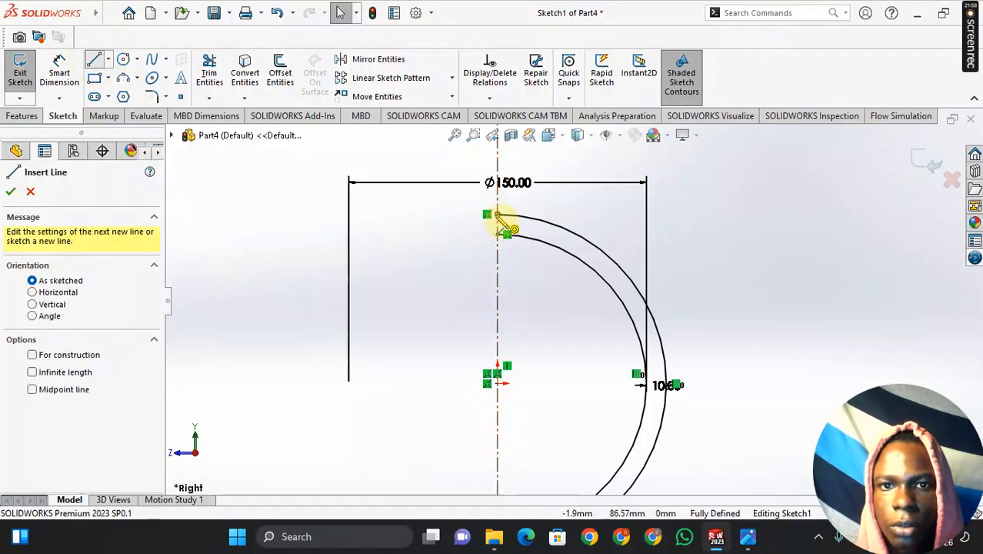
click(496, 215)
click(498, 235)
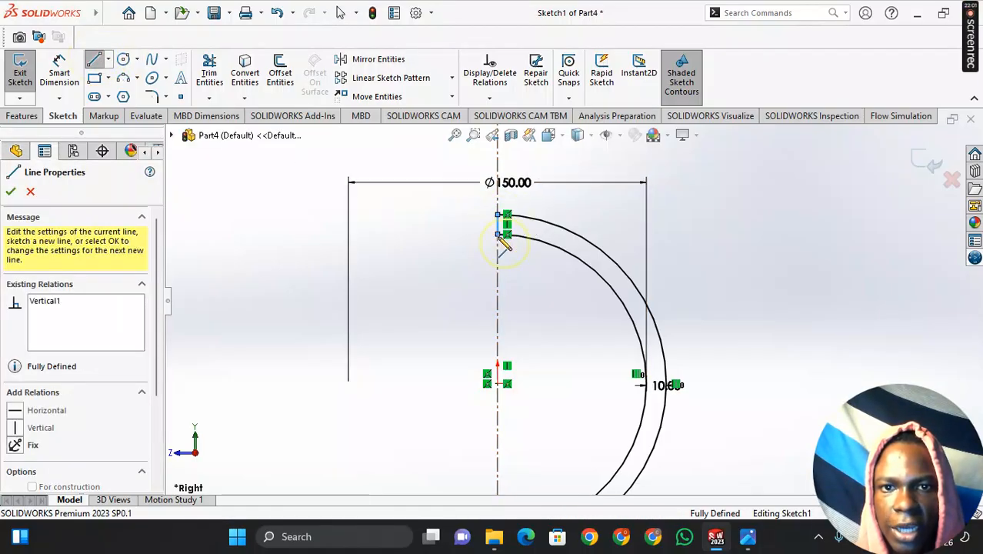
key(Escape)
- Close the half-ring profile with a short vertical line between the lower endpoints of the two arcs
scroll(500, 243, up, 5)
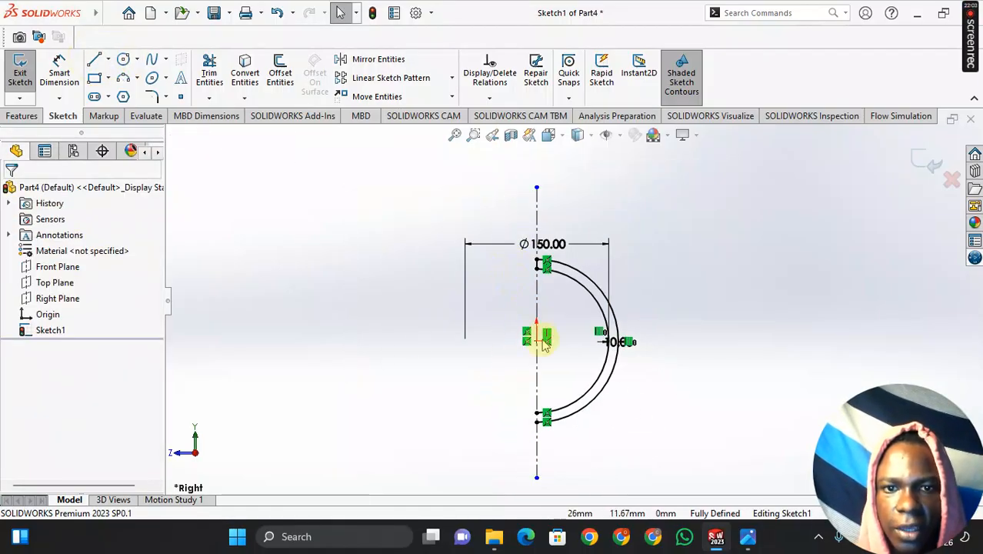
ctrl+middle_drag(541, 340, 528, 287)
scroll(536, 311, down, 2)
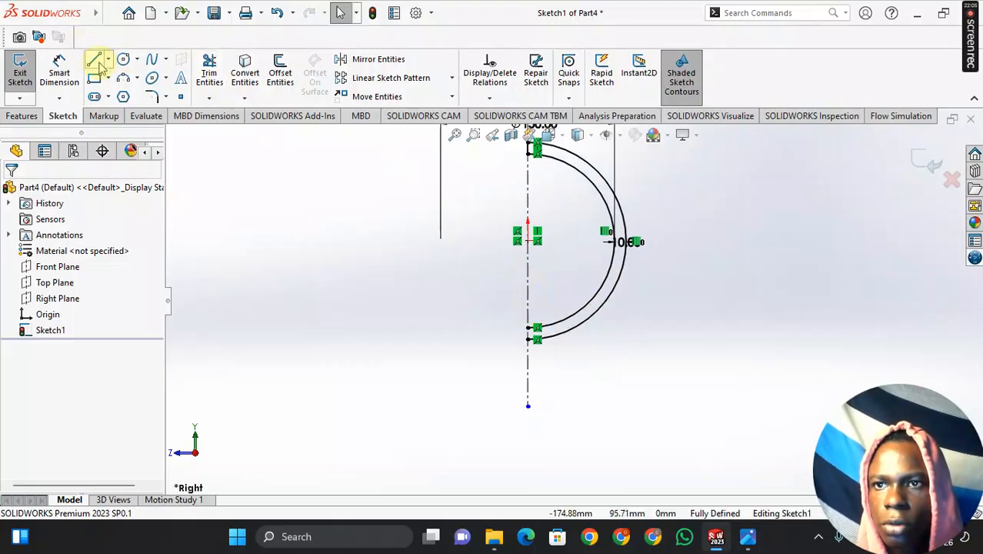
click(94, 60)
click(528, 330)
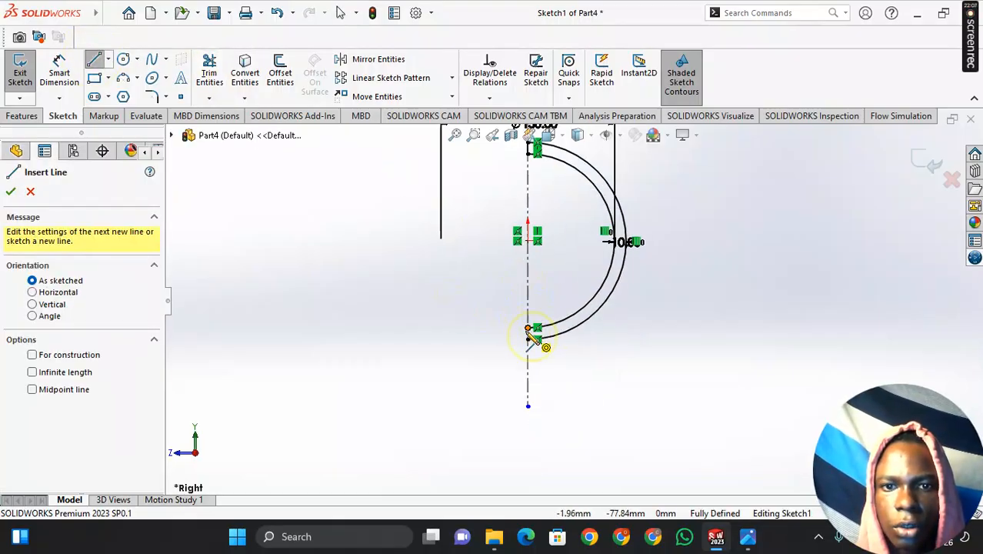
click(528, 340)
key(Escape)
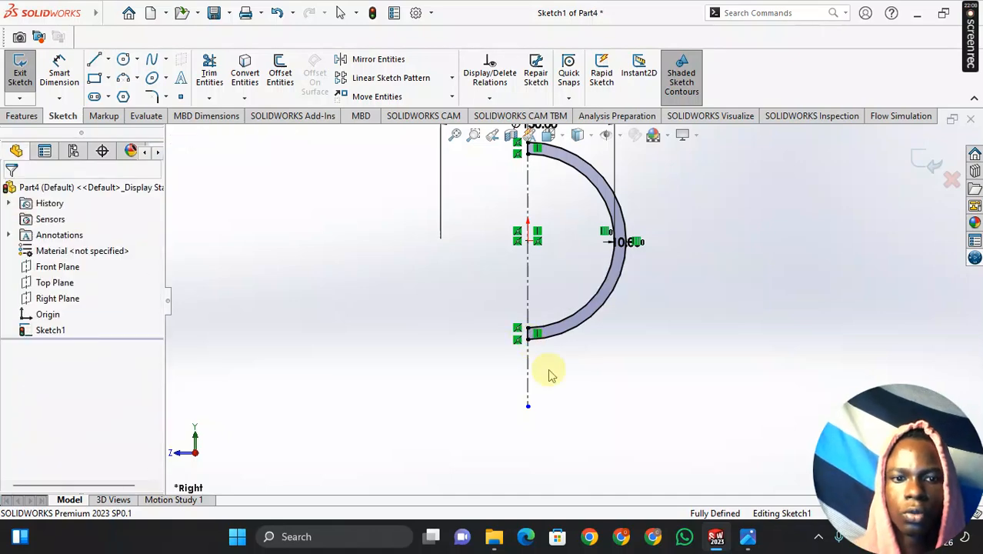
key(f)
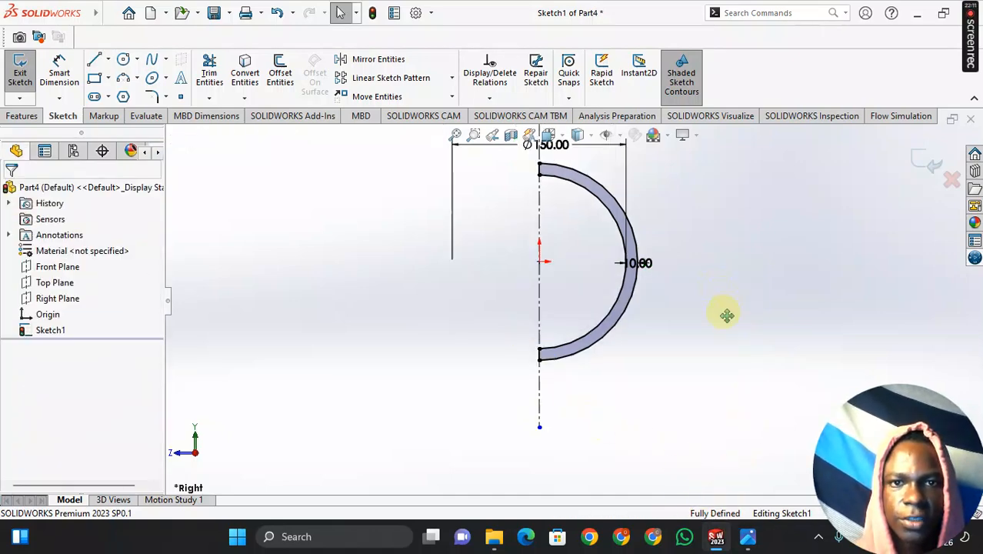
- Revolve the half-ring profile 360 degrees blind about the vertical centerline into a hollow sphere
click(25, 118)
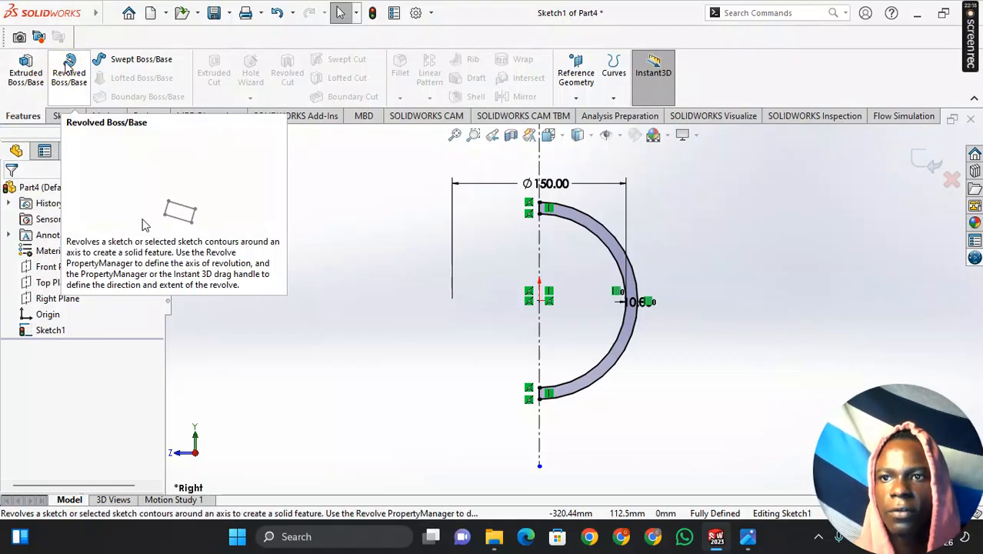
click(69, 63)
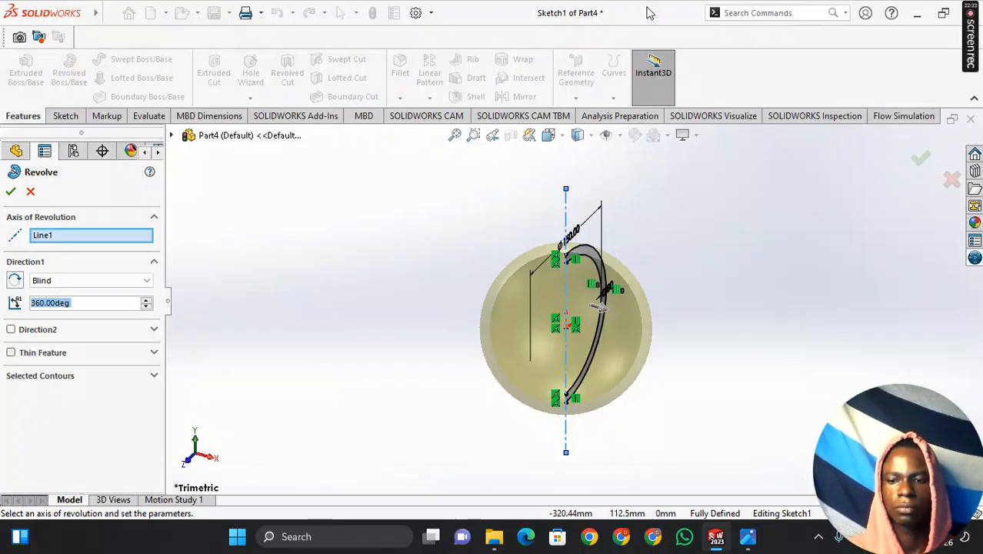
mouse_move(653, 303)
middle_down()
mouse_move(631, 294)
mouse_move(656, 317)
middle_up()
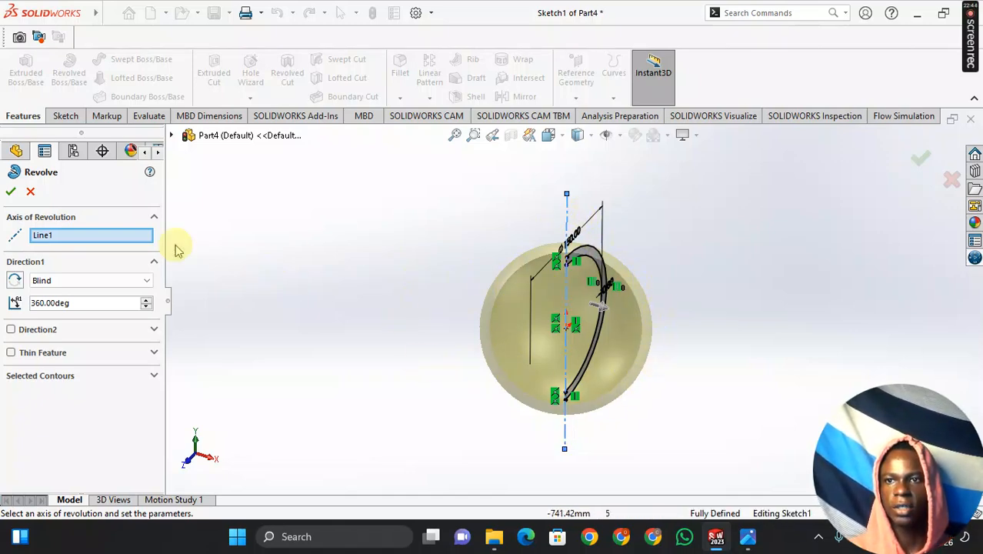
middle_drag(576, 339, 645, 363)
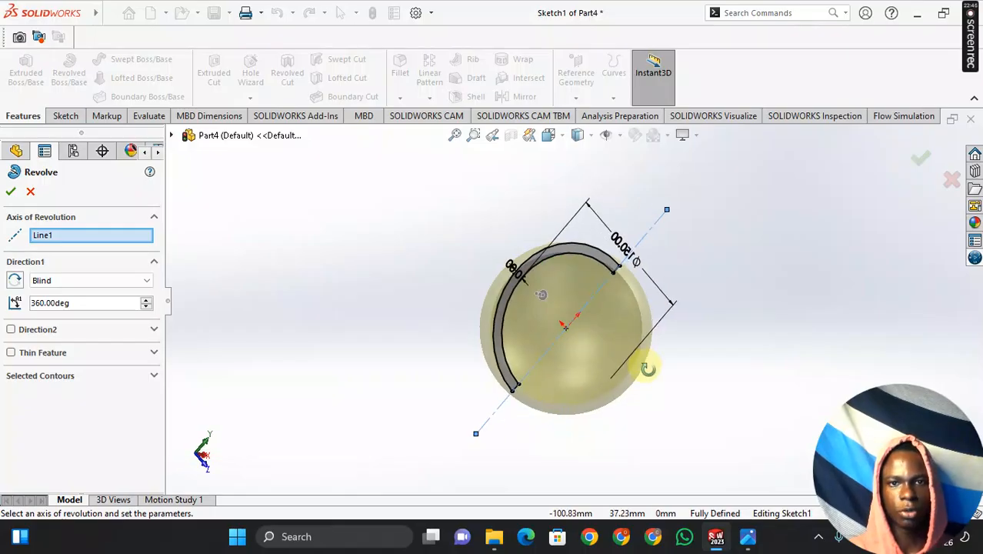
click(10, 192)
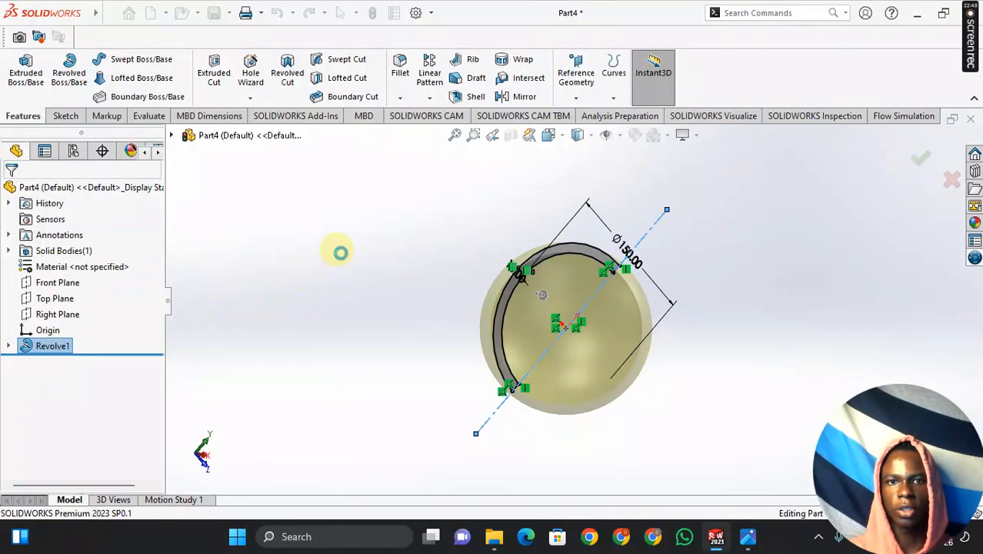
mouse_move(476, 297)
middle_down()
mouse_move(610, 331)
mouse_move(448, 217)
mouse_move(605, 322)
mouse_move(613, 265)
mouse_move(500, 351)
mouse_move(597, 309)
middle_up()
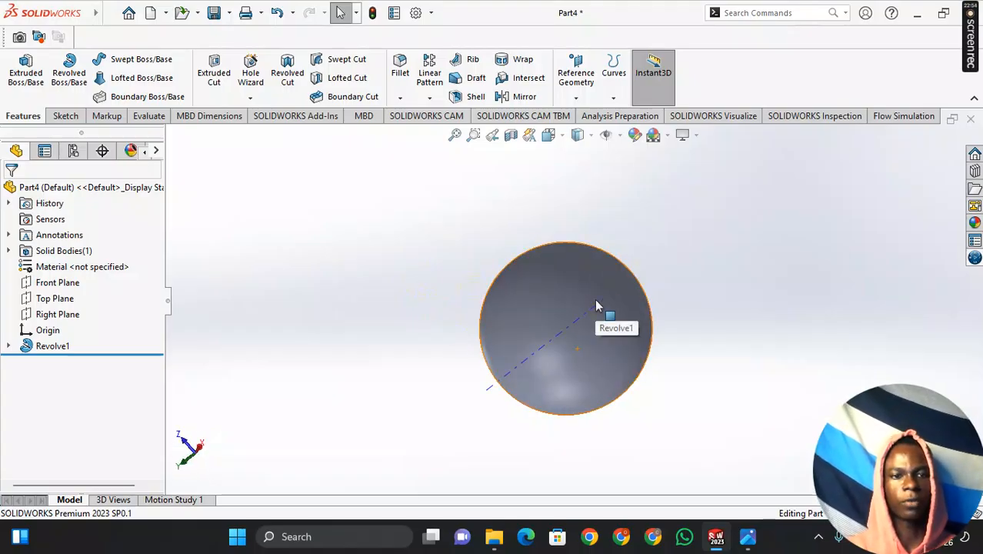
mouse_move(715, 310)
middle_down()
mouse_move(657, 293)
mouse_move(650, 273)
middle_up()
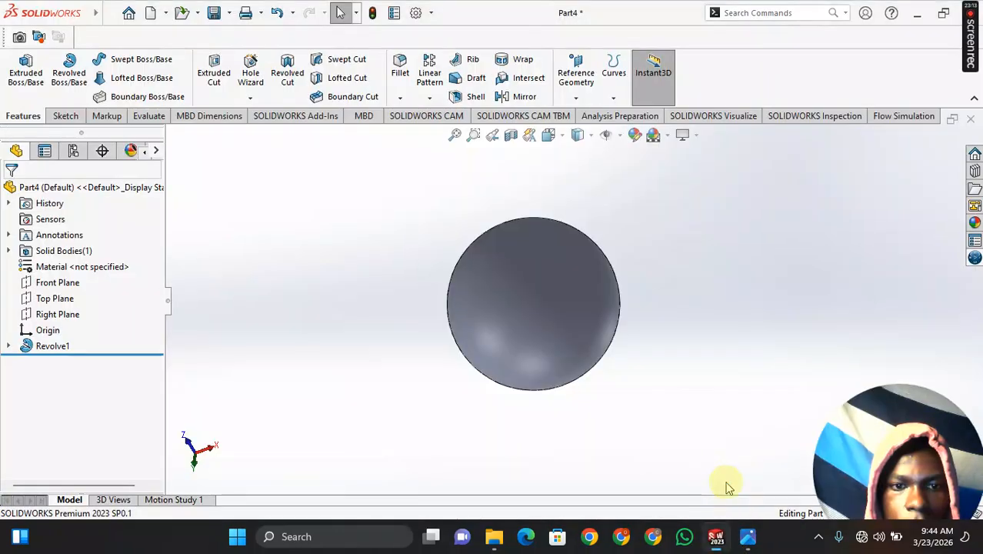
- Switch to the Part3 document containing the stepped block
mouse_move(715, 536)
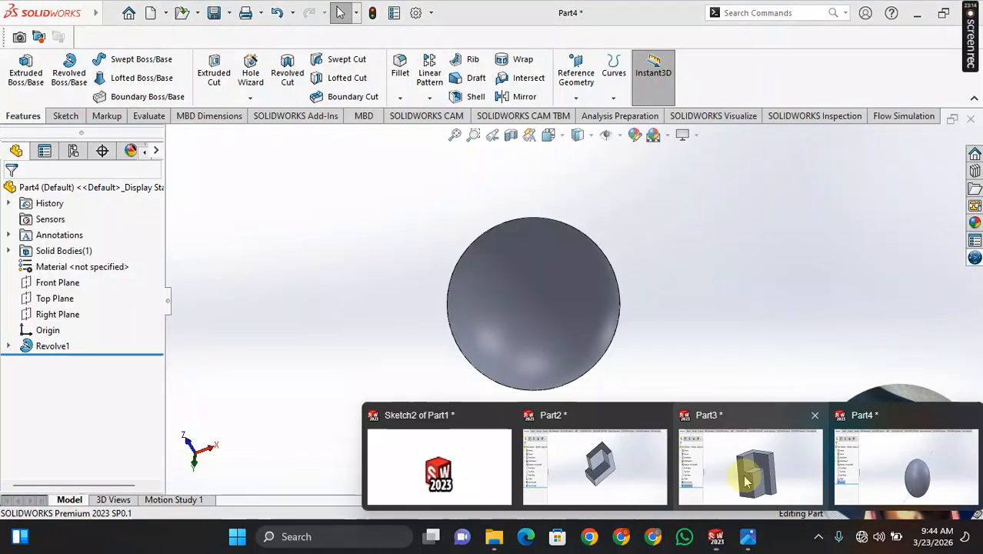
click(746, 471)
ctrl+middle_drag(613, 415, 727, 382)
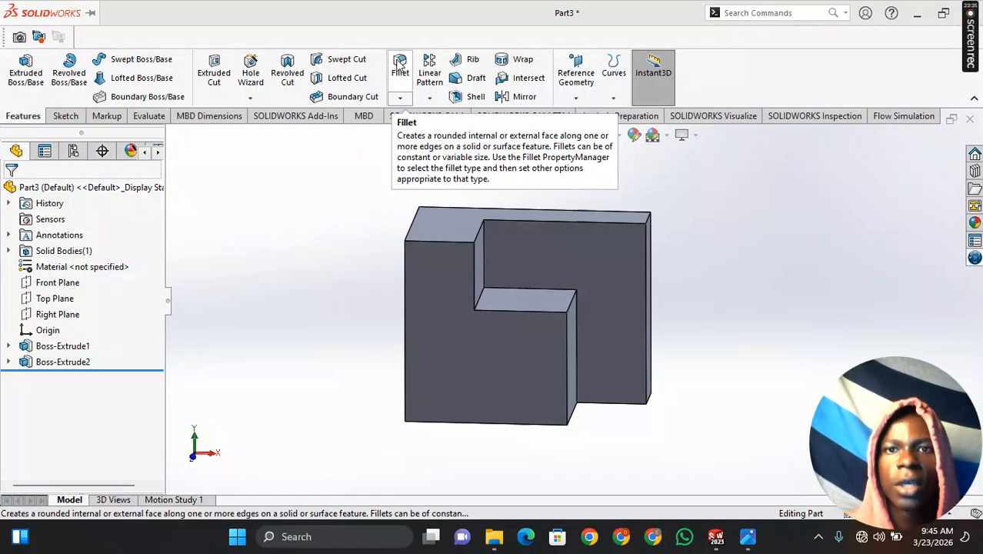
- Start a constant-size fillet and select five outer edges of the block's top face, leaving out the inner step edge
click(399, 68)
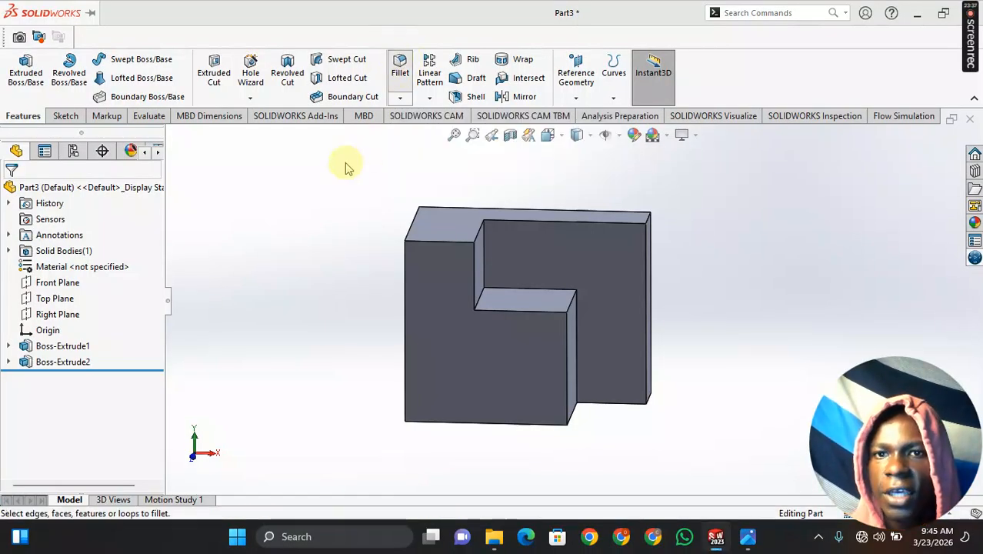
middle_drag(343, 170, 353, 190)
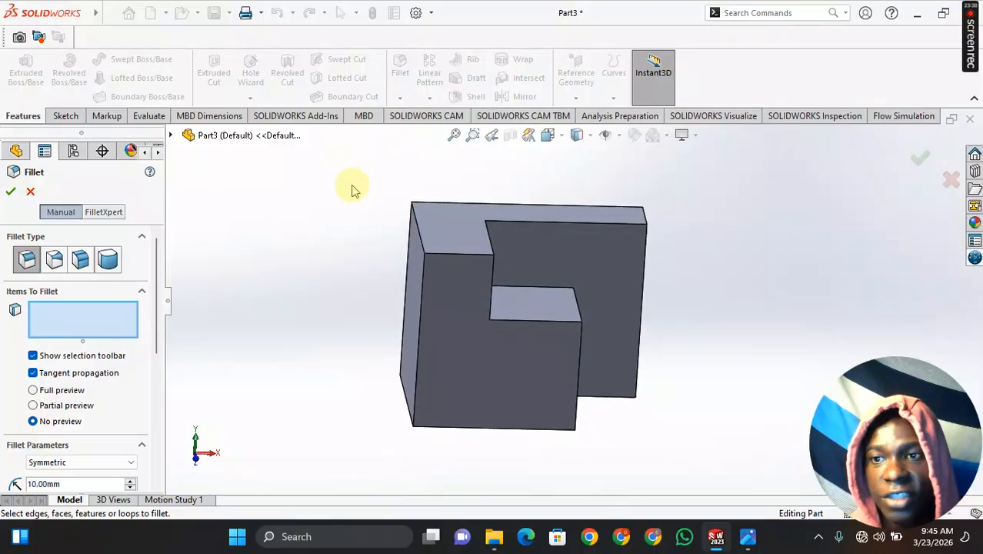
click(444, 257)
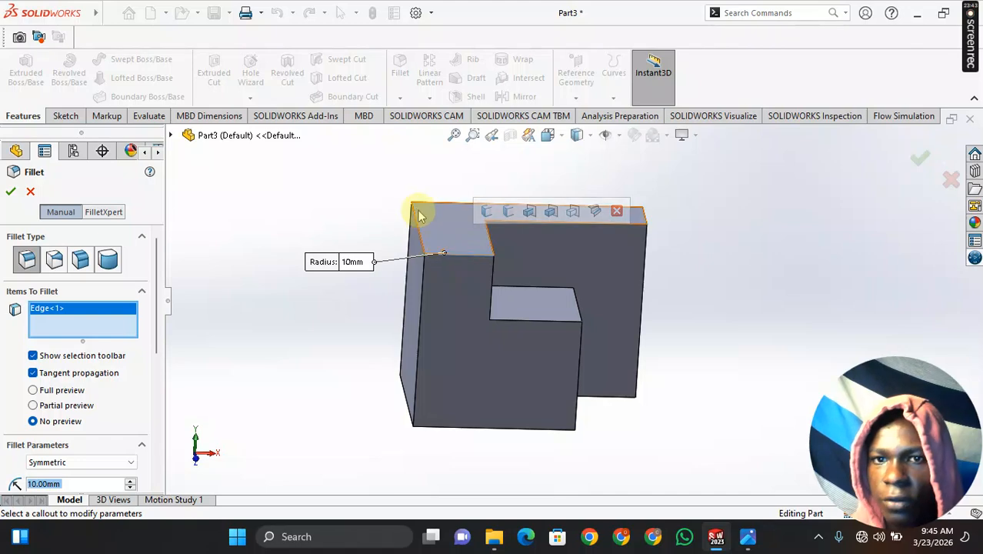
scroll(421, 240, down, 3)
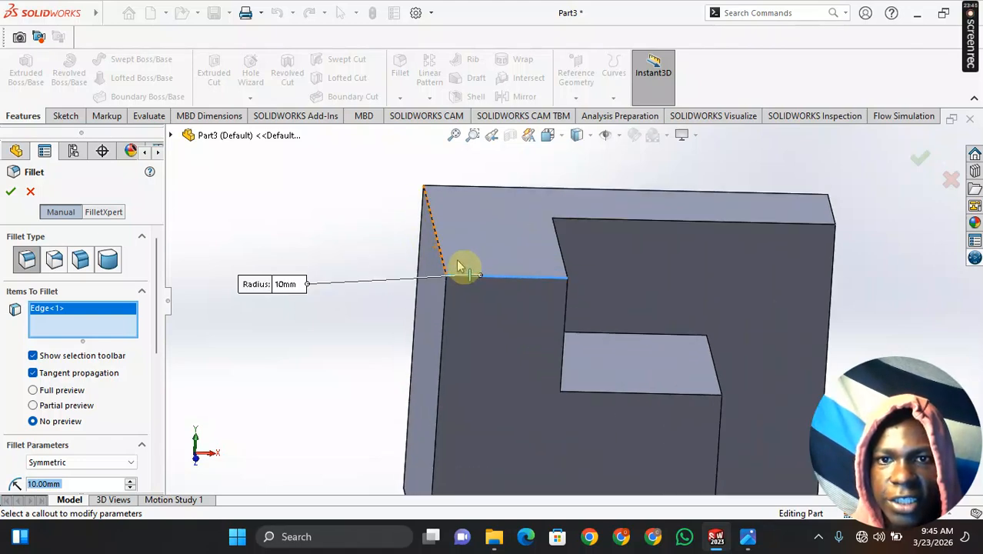
click(441, 247)
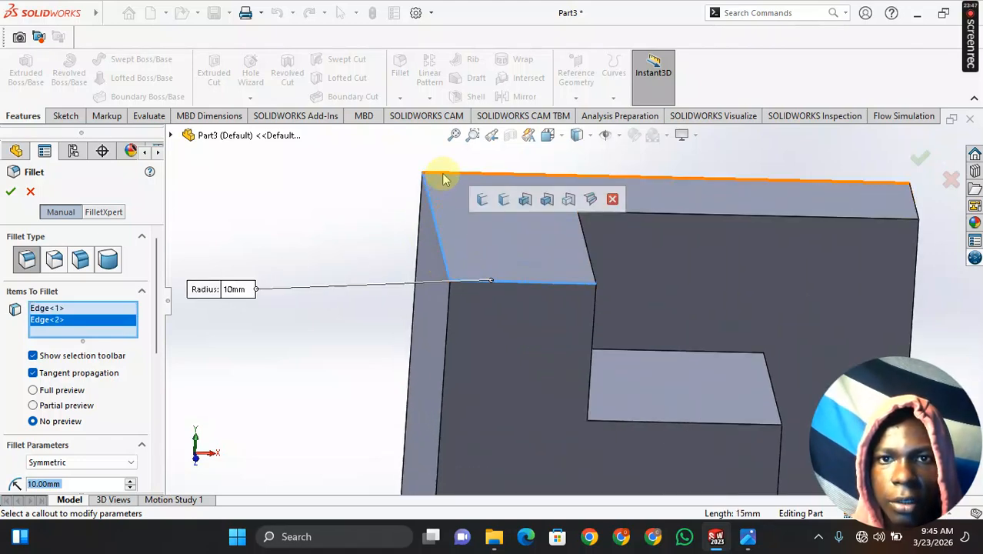
click(442, 179)
click(681, 215)
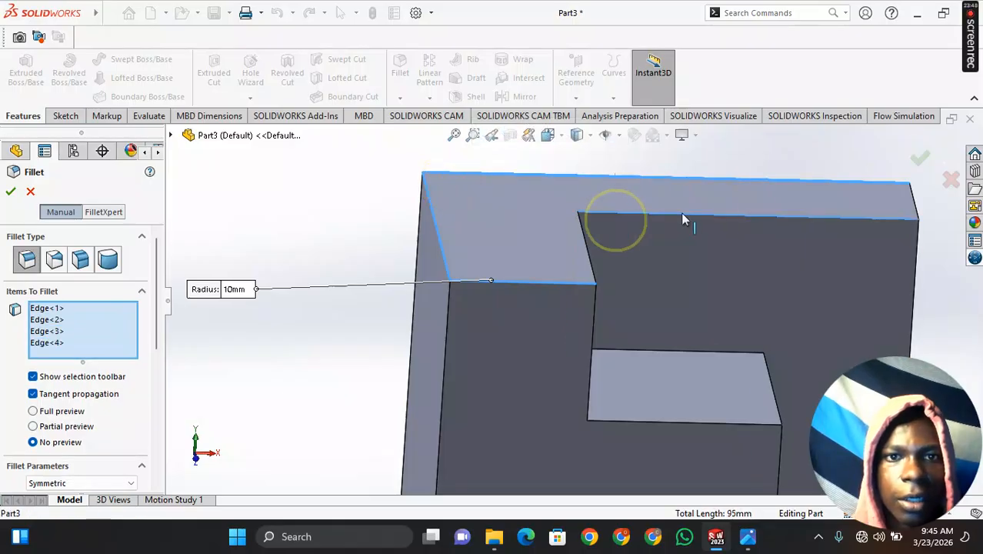
click(917, 202)
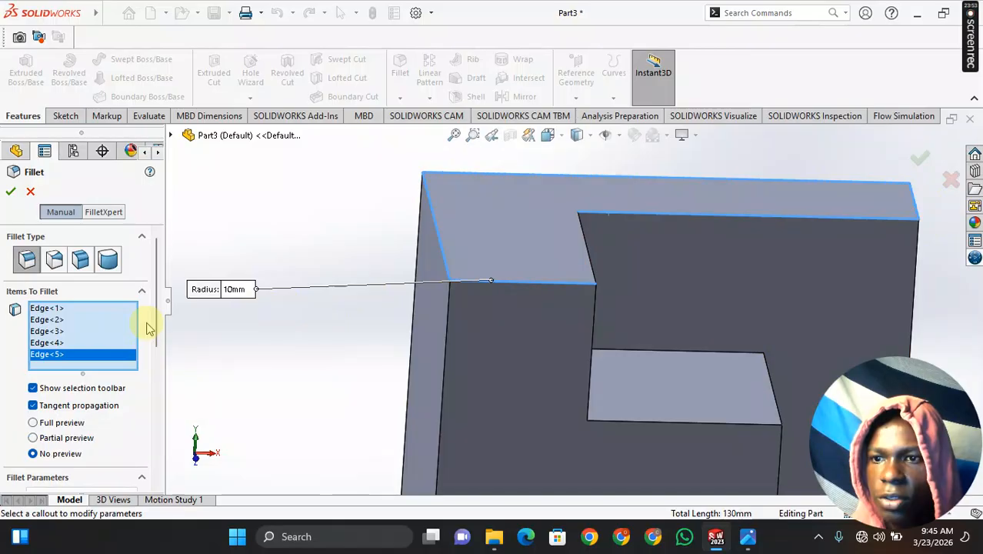
- Try to fillet the selected top-face edges with a 20 mm symmetric radius, and abandon the feature
scroll(150, 323, down, 6)
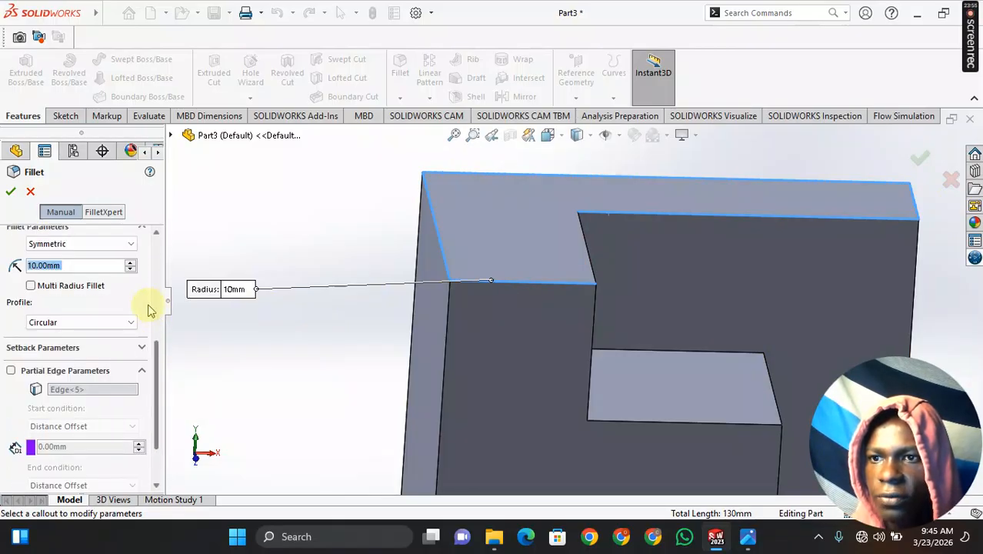
text(2)
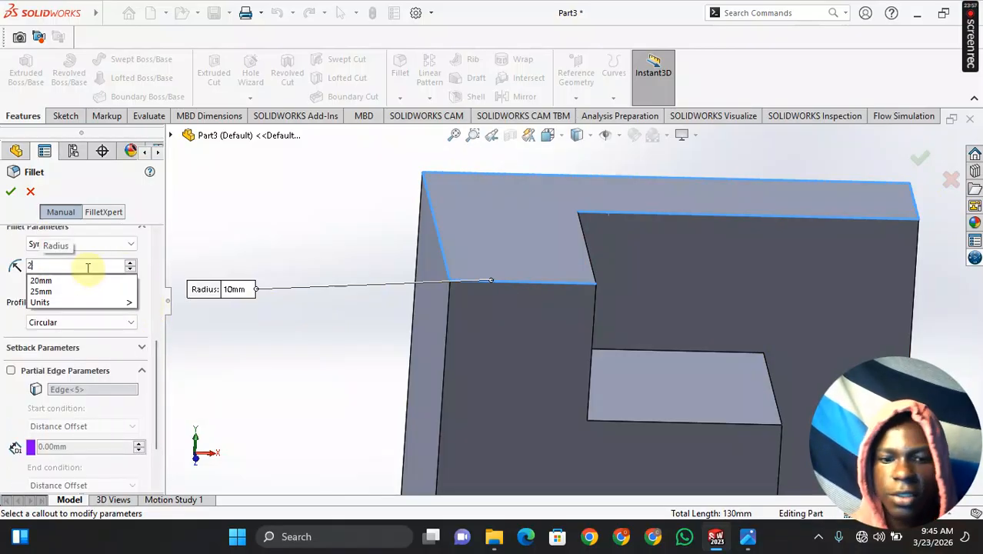
text(0)
key(Return)
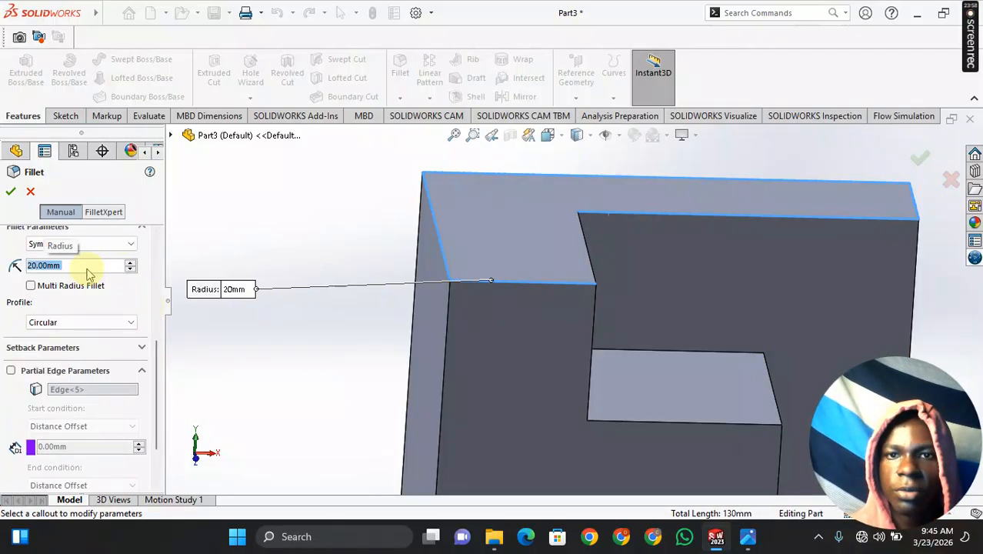
click(11, 193)
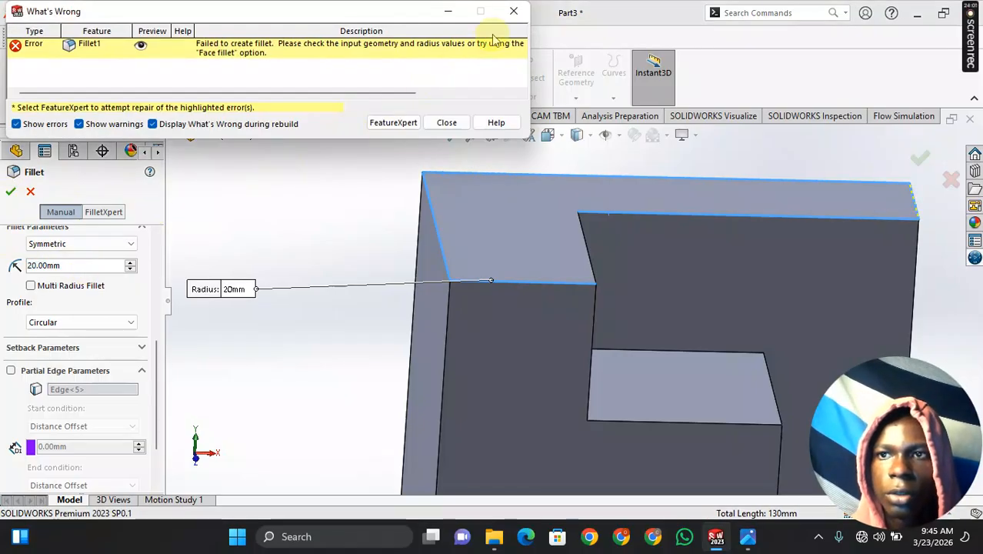
click(513, 11)
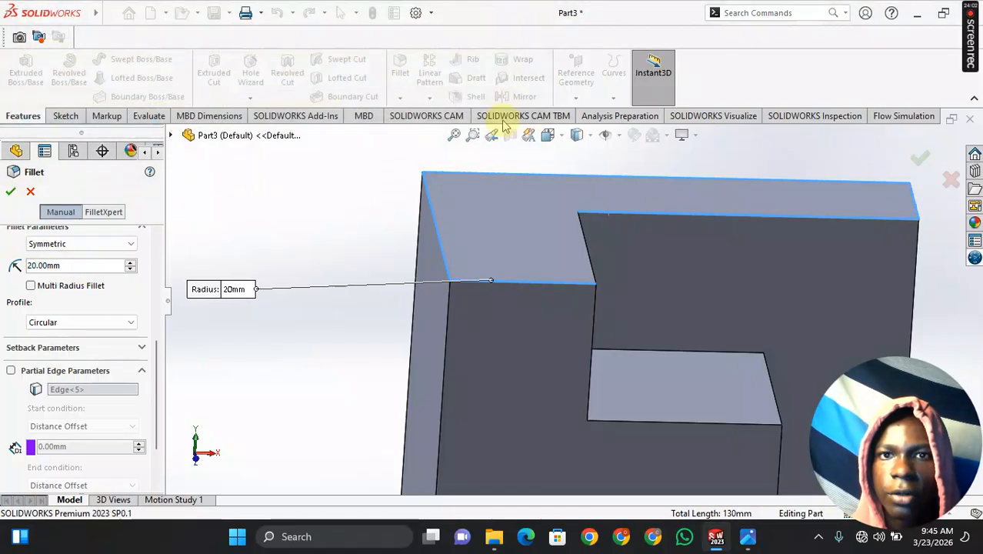
click(31, 192)
- Fillet the tall outer vertical edge of the block's front face with a 10 mm symmetric radius
click(400, 68)
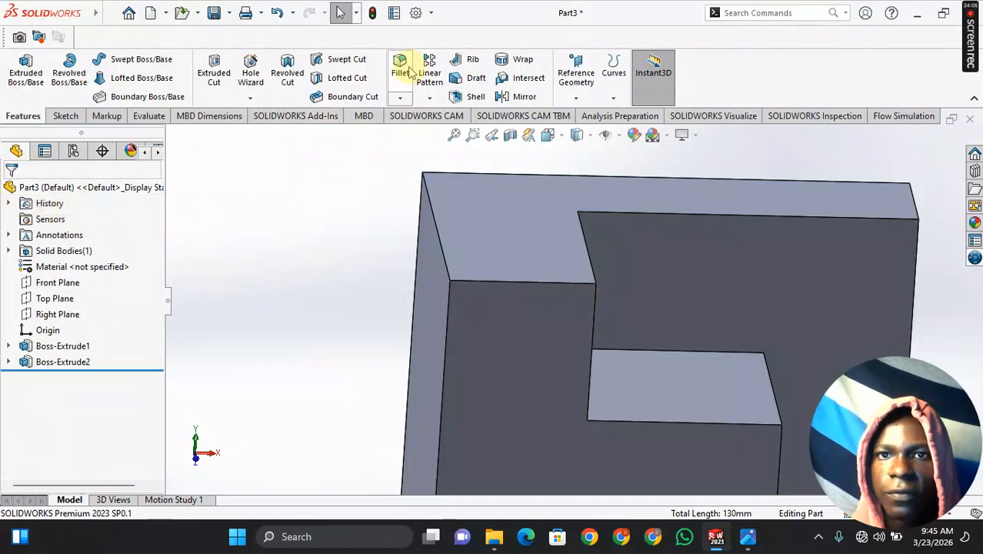
click(452, 285)
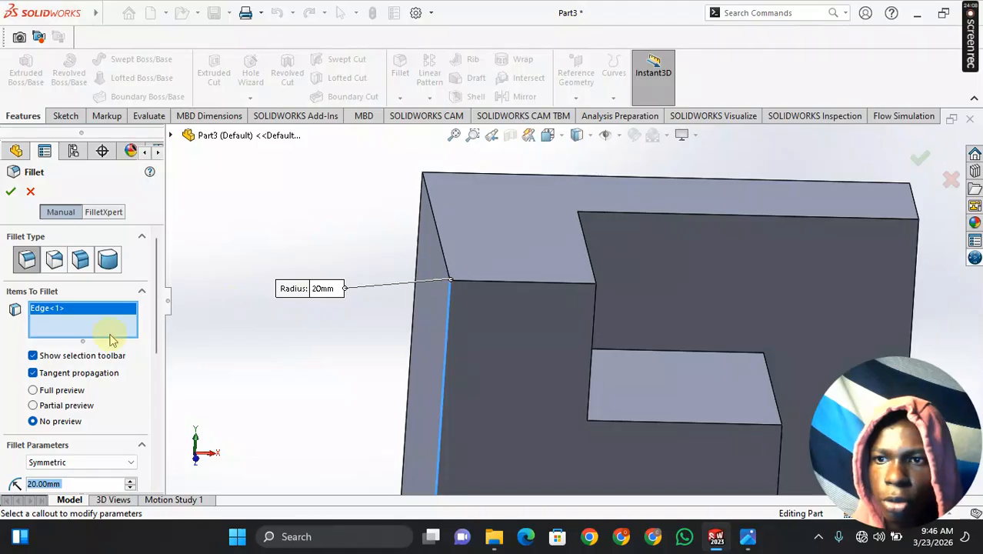
text(10)
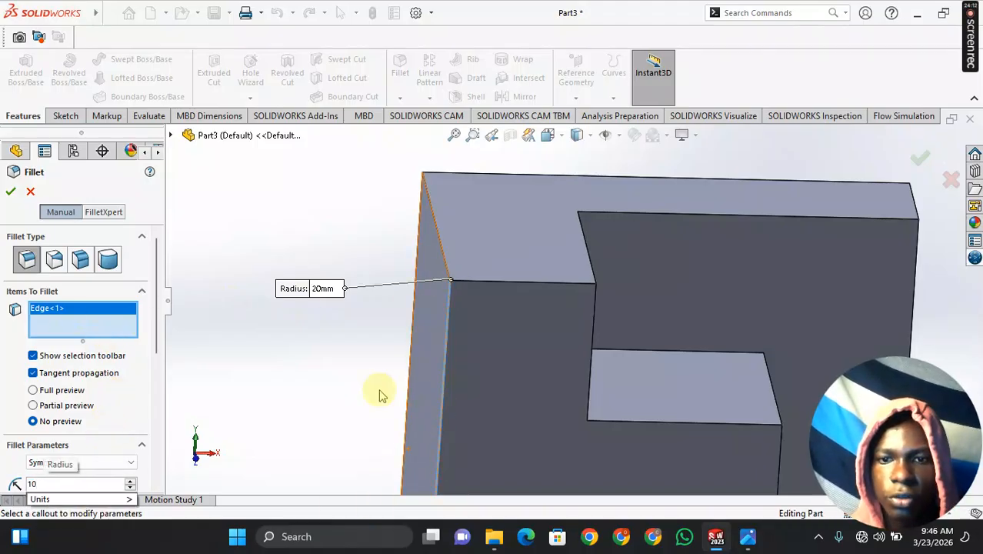
scroll(339, 369, up, 2)
scroll(325, 361, up, 1)
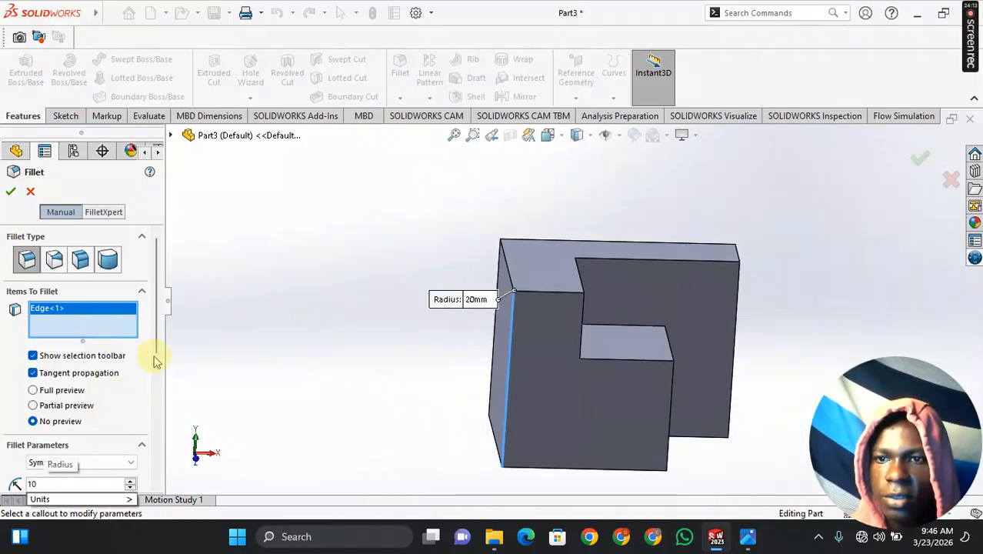
scroll(156, 351, down, 4)
click(6, 193)
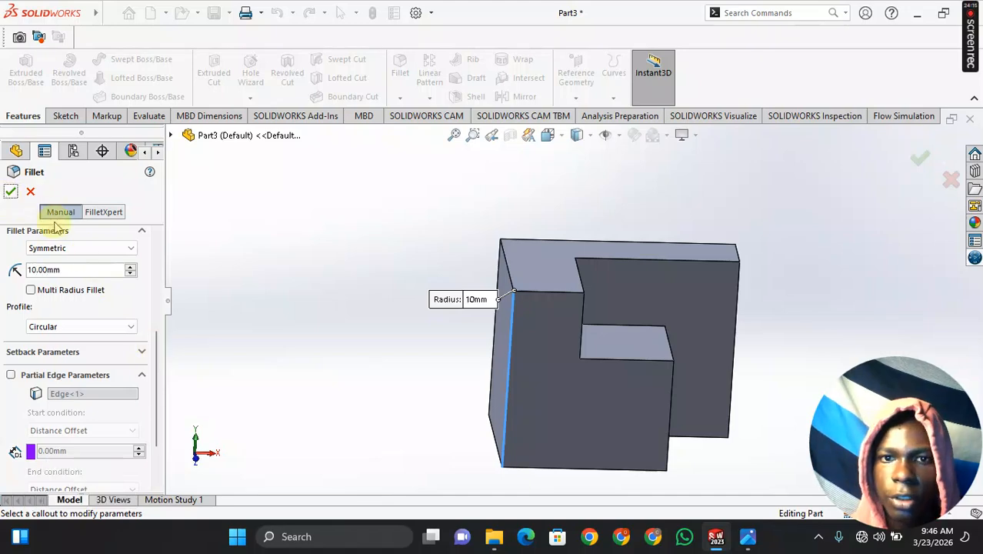
click(10, 193)
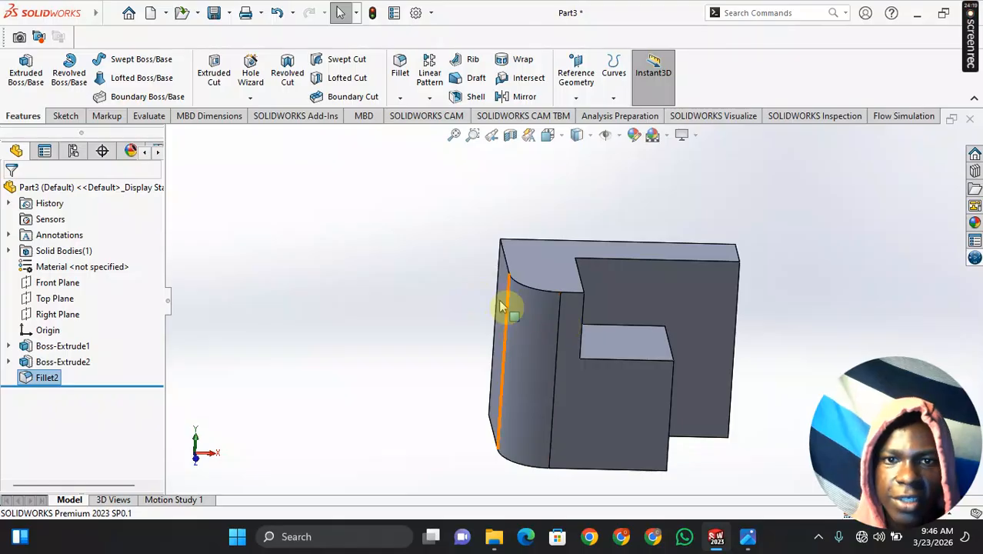
- Edit the fillet on the tall front vertical edge and set its radius to 4 mm
scroll(533, 331, down, 2)
scroll(539, 334, up, 2)
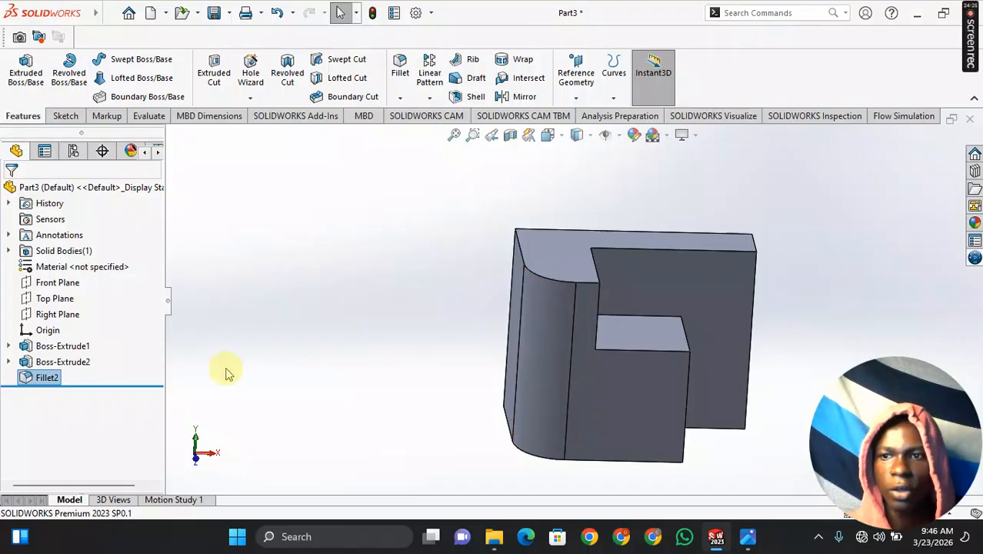
middle_drag(515, 301, 523, 281)
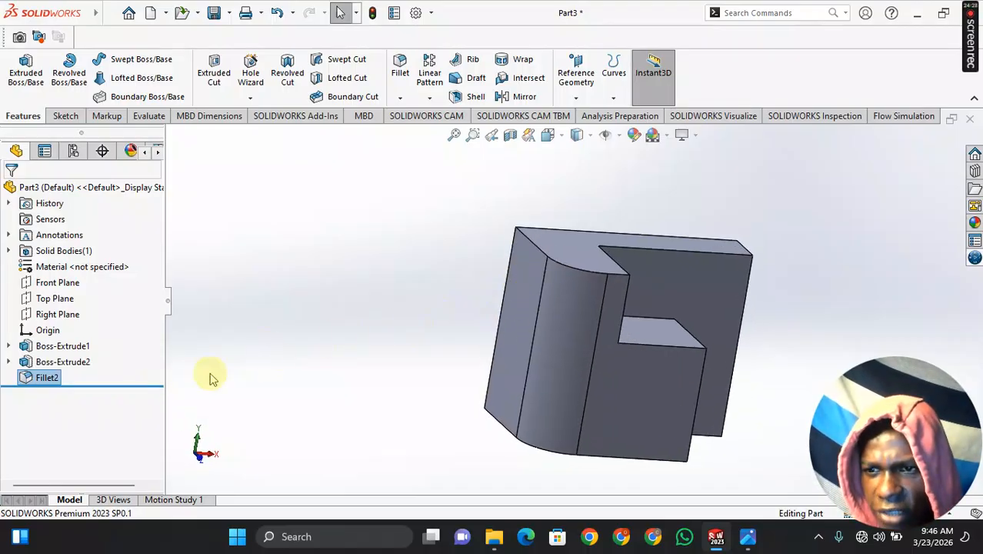
right_click(24, 382)
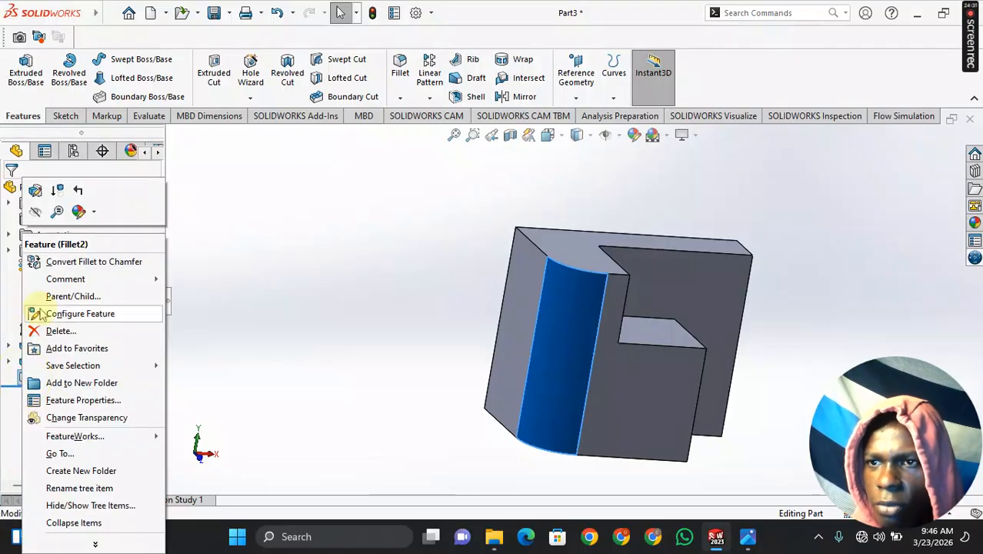
click(34, 192)
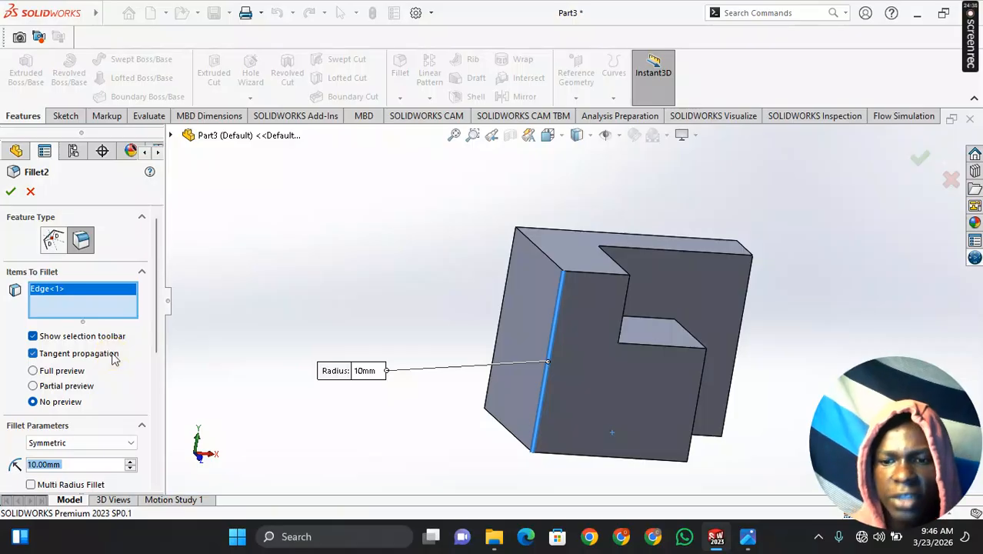
text(4)
key(Return)
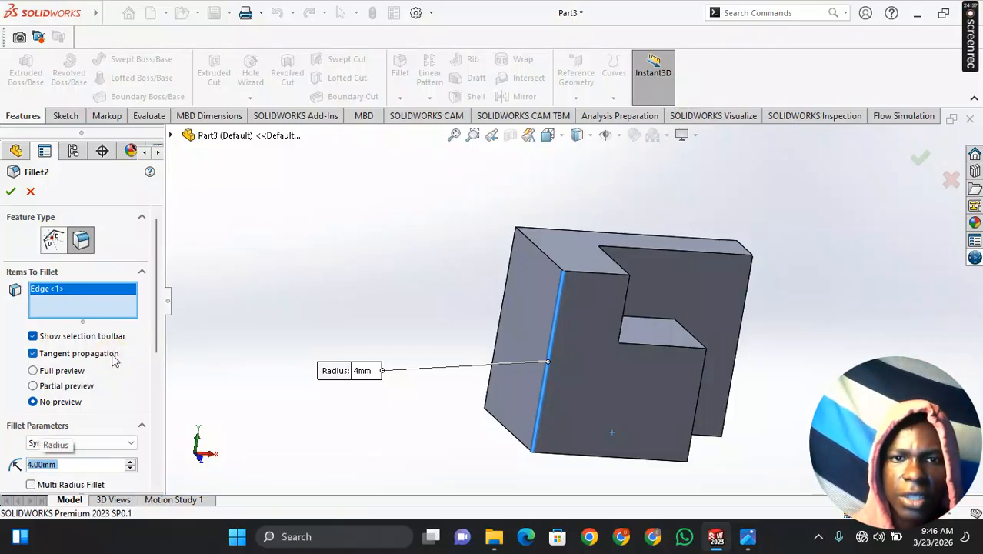
click(10, 192)
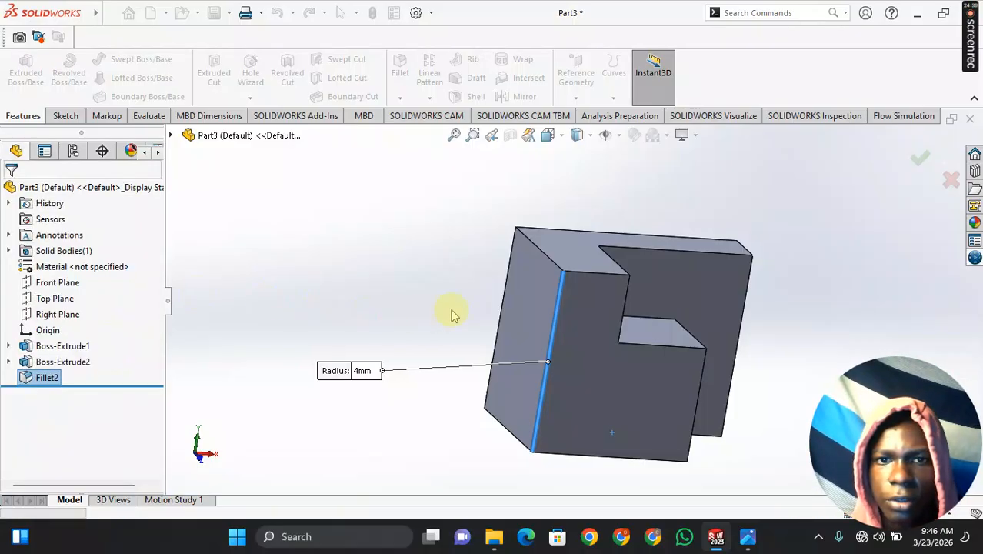
- Start a new fillet and select the five vertical edges of the stepped side, including the inner corners and the back slab's front edge
scroll(566, 351, down, 3)
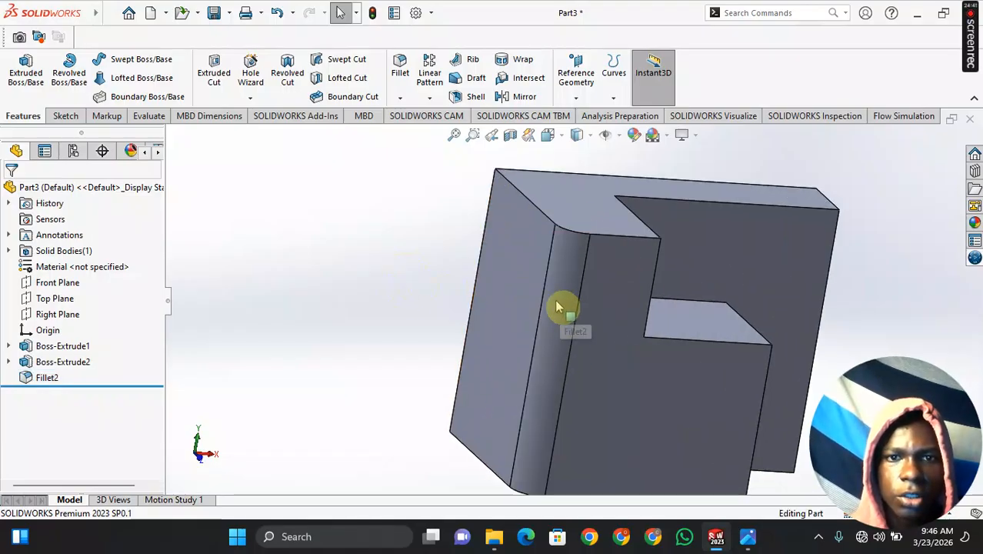
scroll(550, 323, up, 2)
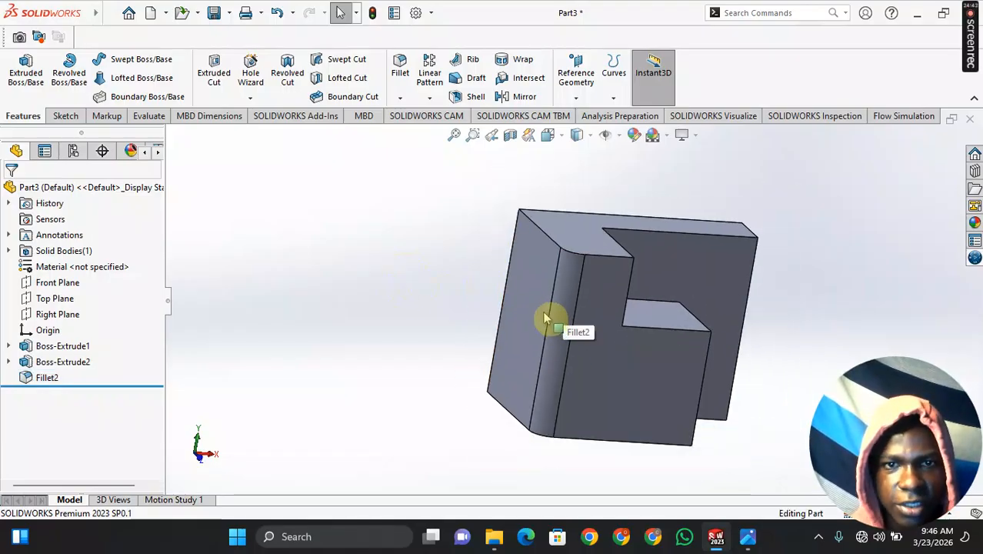
middle_drag(553, 325, 527, 303)
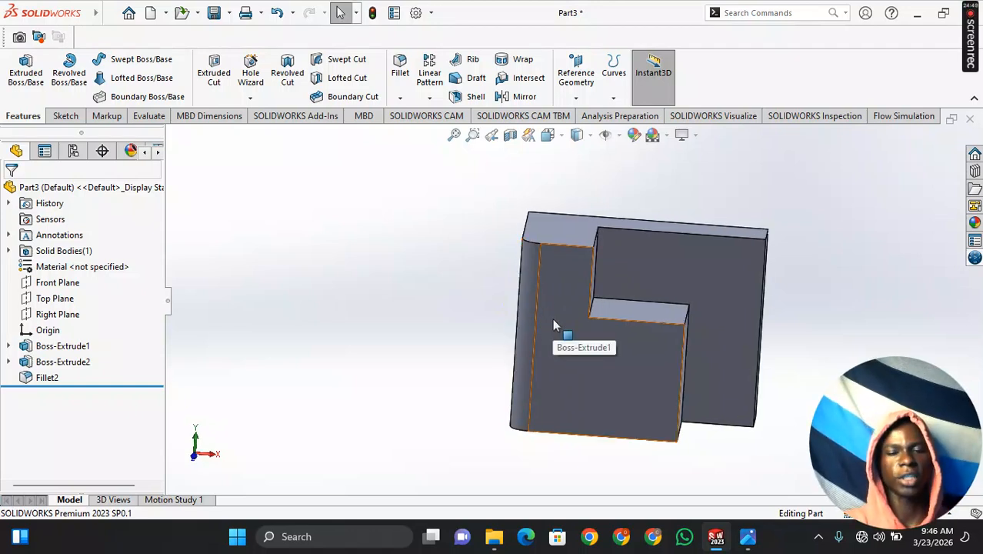
middle_drag(671, 390, 659, 374)
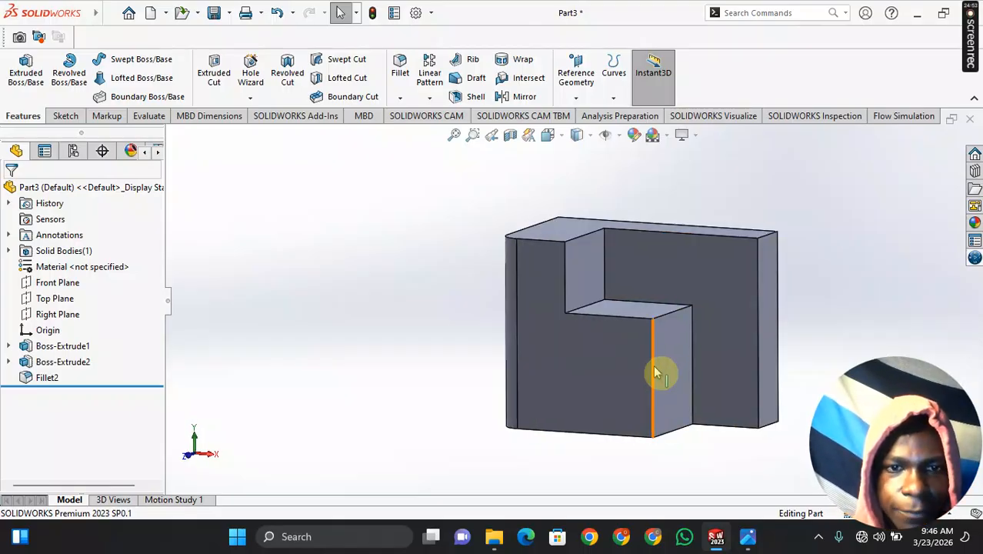
click(400, 66)
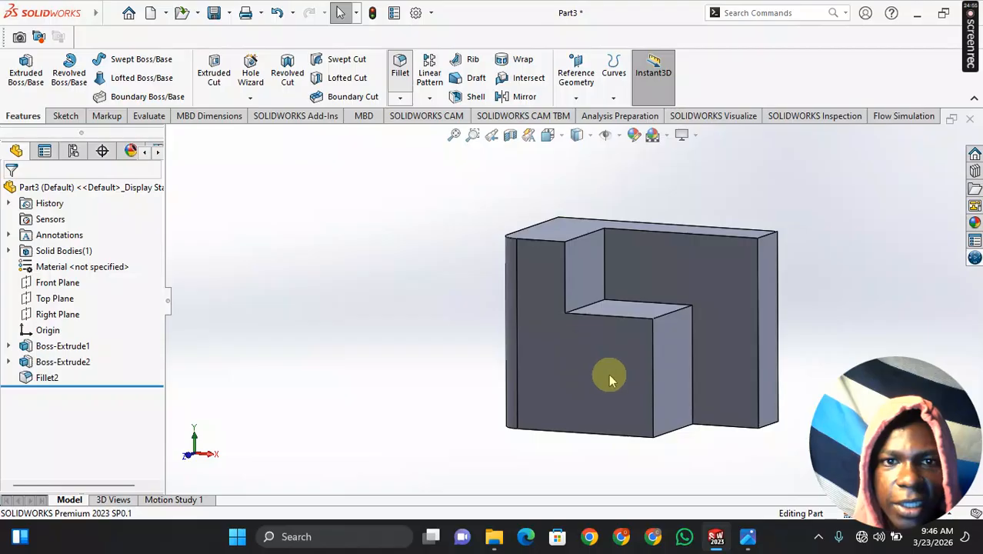
click(653, 357)
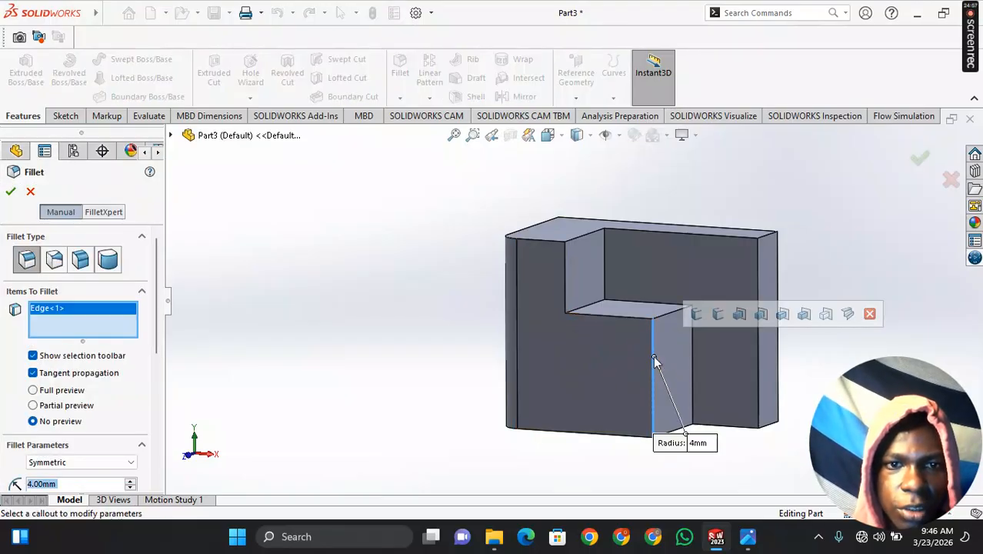
click(565, 290)
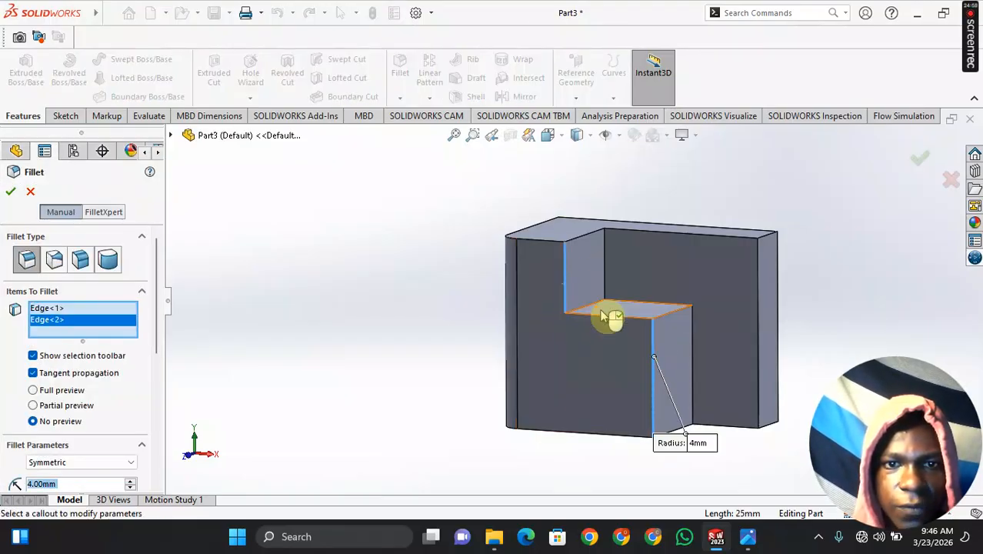
click(692, 346)
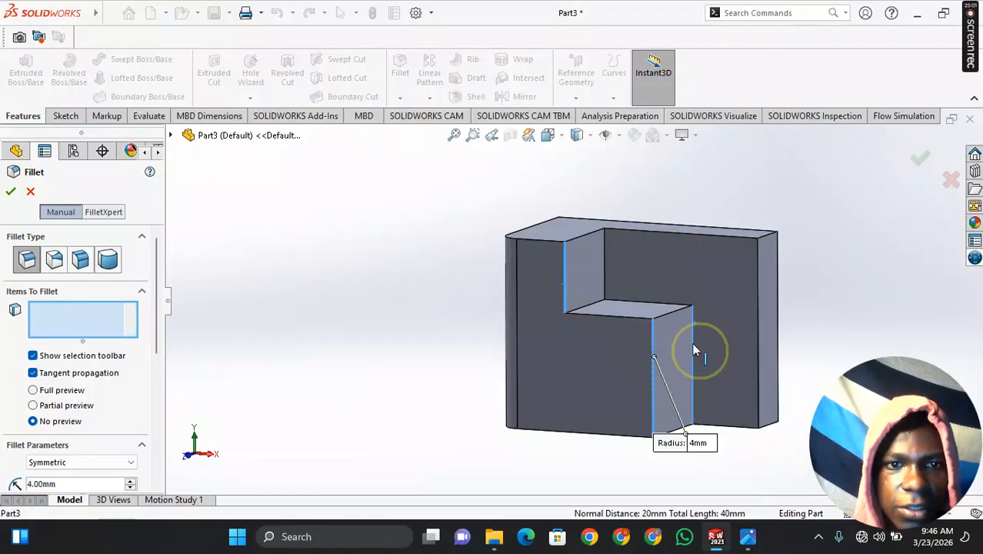
click(605, 285)
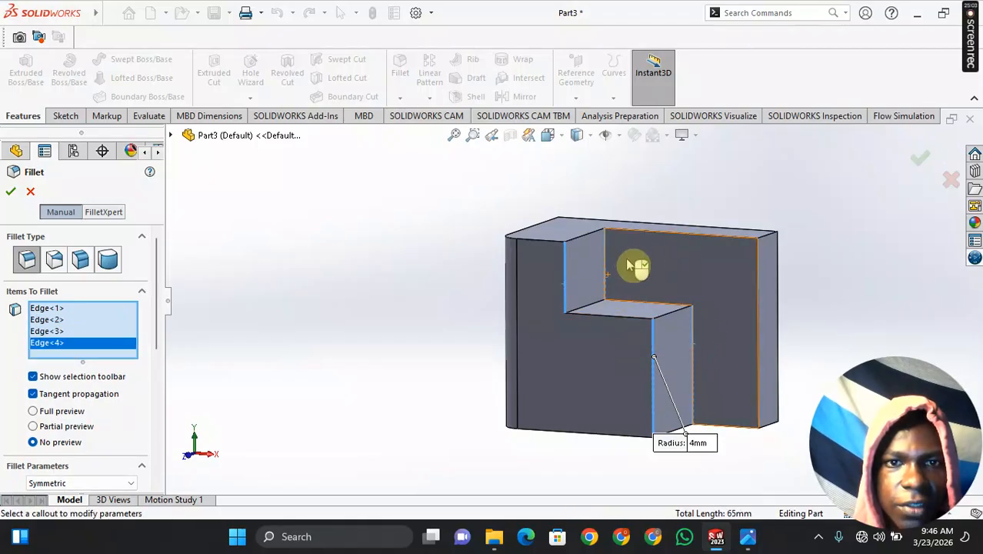
click(759, 317)
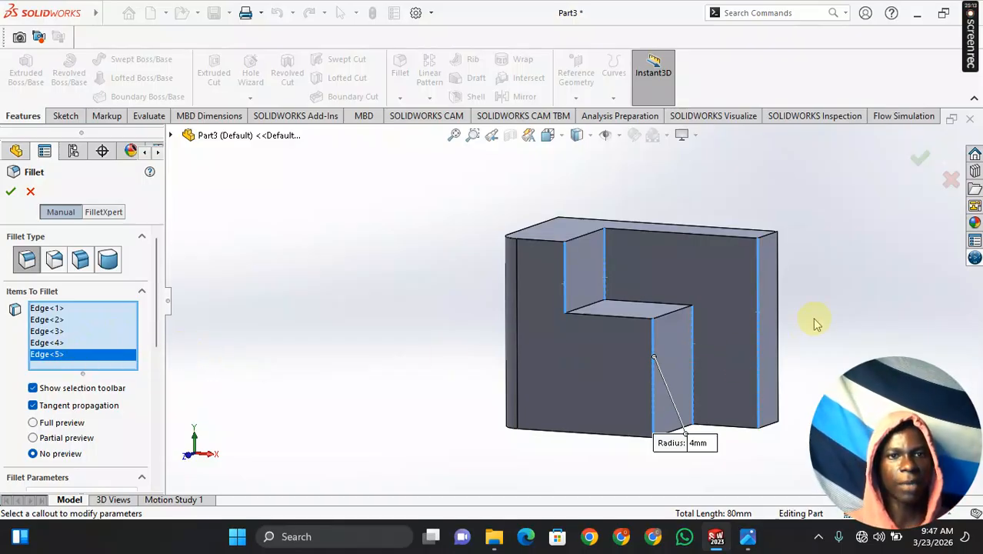
- Add the rear vertical edge of the back slab's end face and fillet all six edges with a 4 mm symmetric radius
ctrl+middle_drag(816, 324, 684, 317)
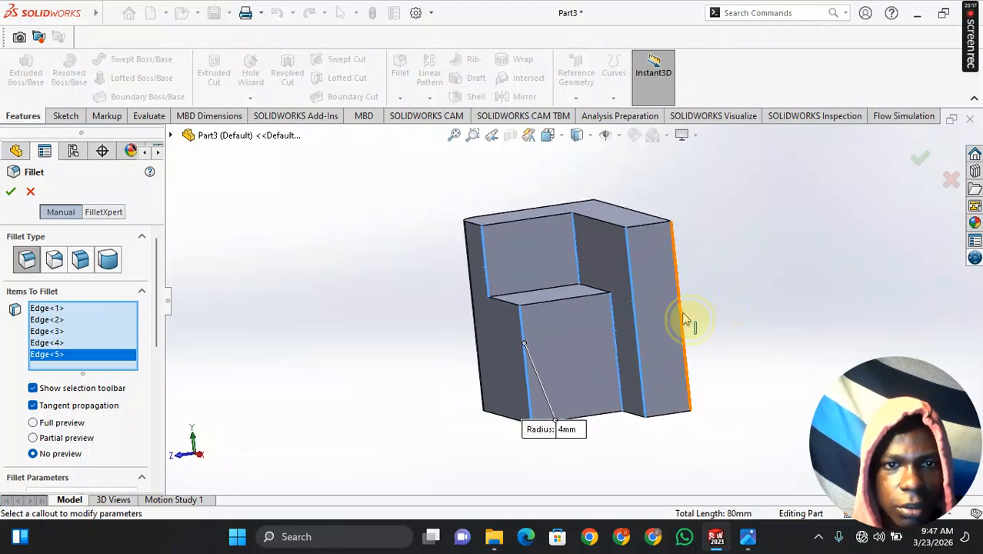
click(685, 319)
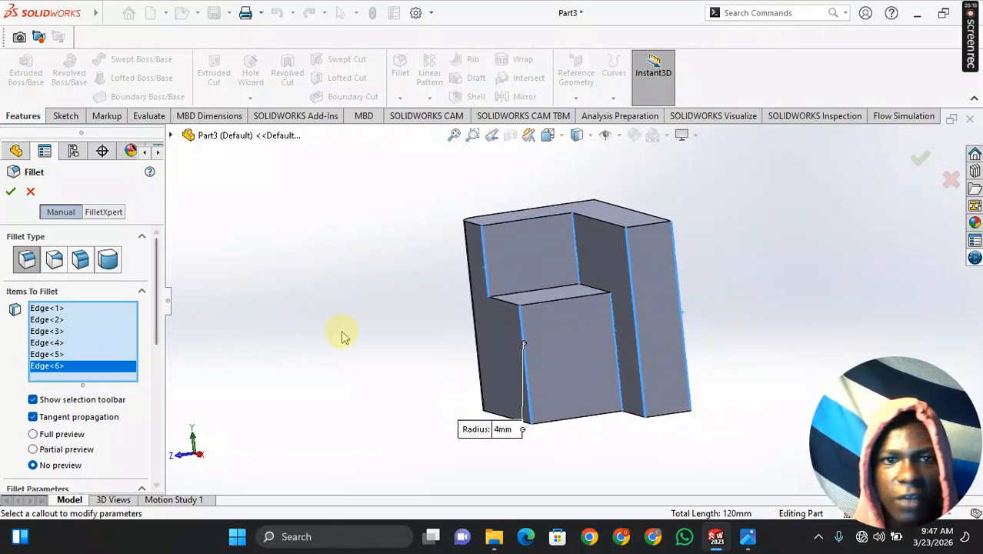
scroll(157, 334, down, 3)
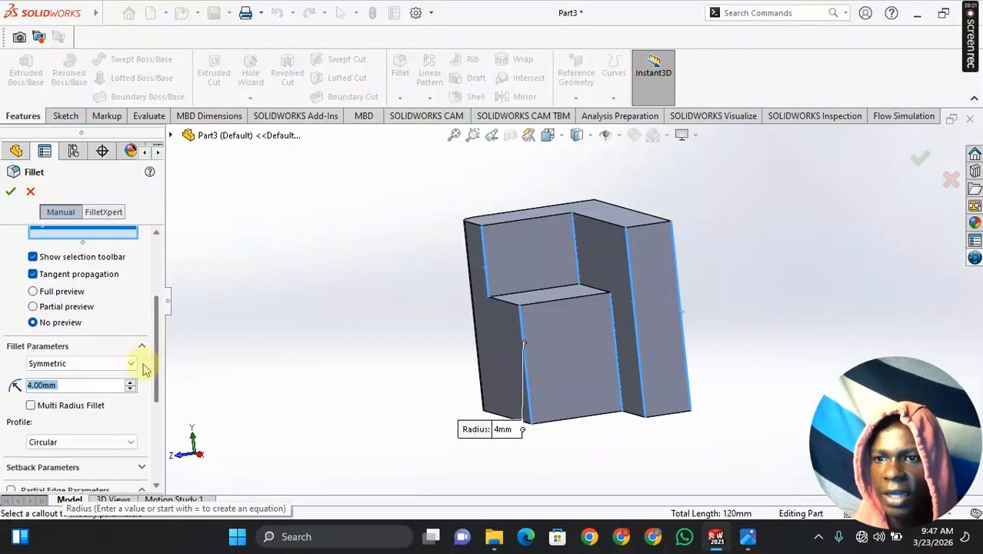
double_click(47, 387)
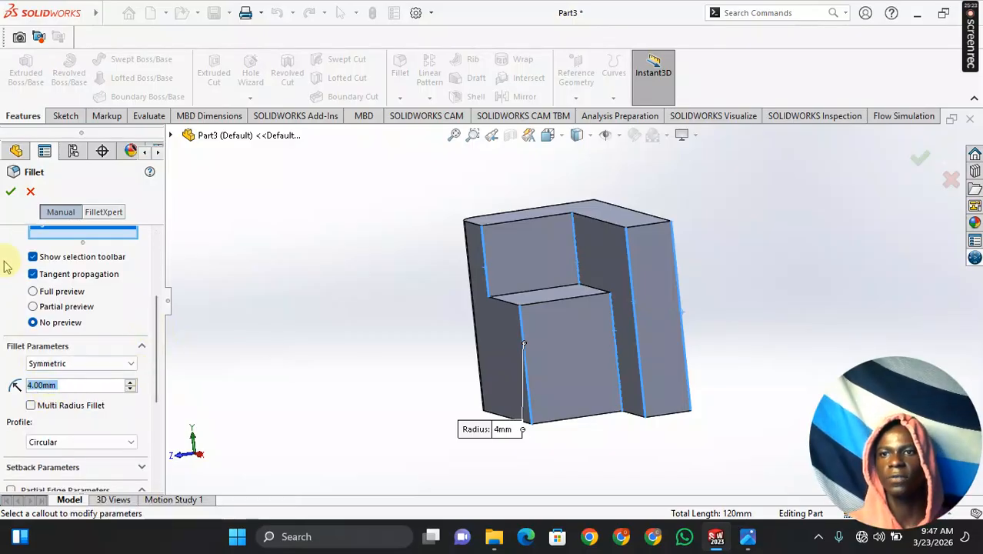
click(13, 192)
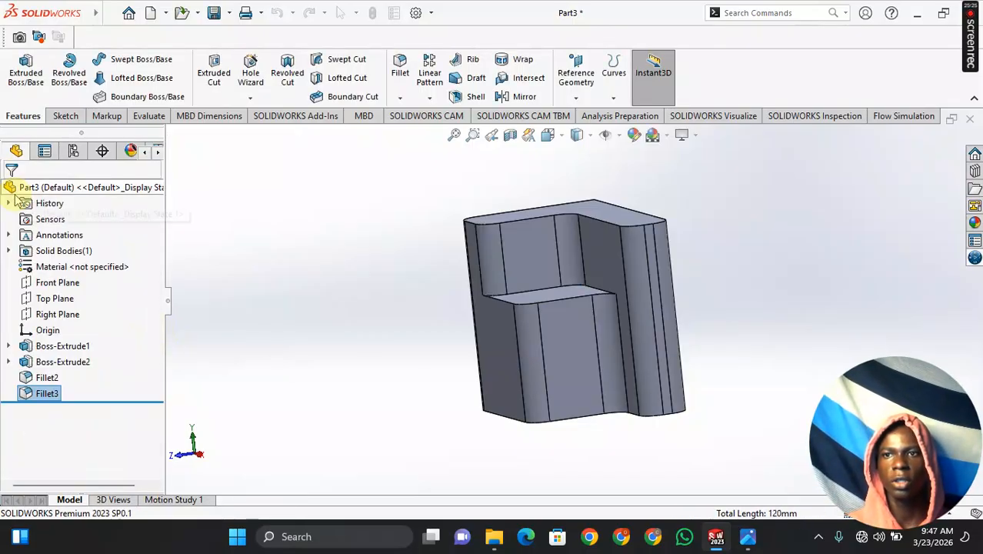
- Examine the rounded vertical edges of the stepped block from the front, side and above
middle_drag(383, 304, 441, 323)
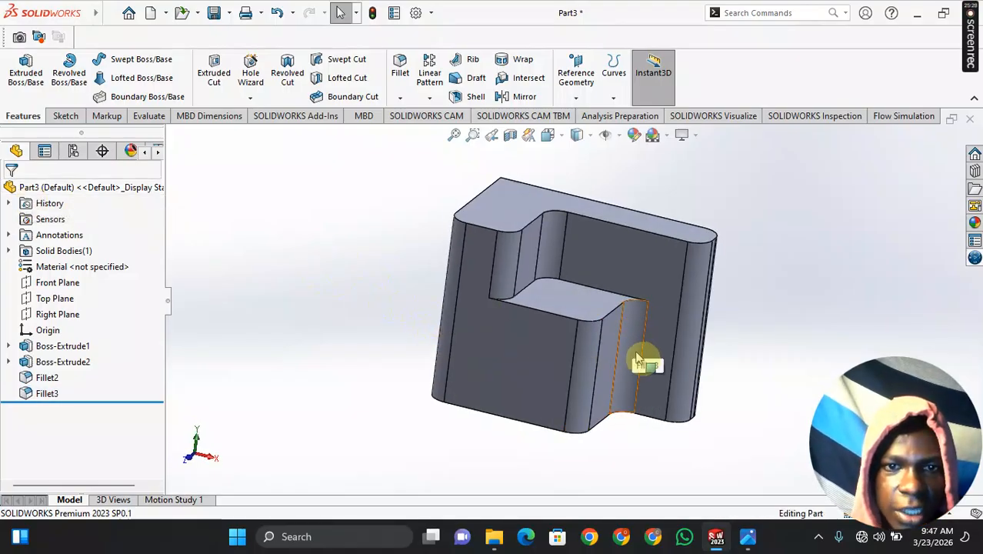
scroll(627, 332, down, 4)
scroll(623, 334, up, 3)
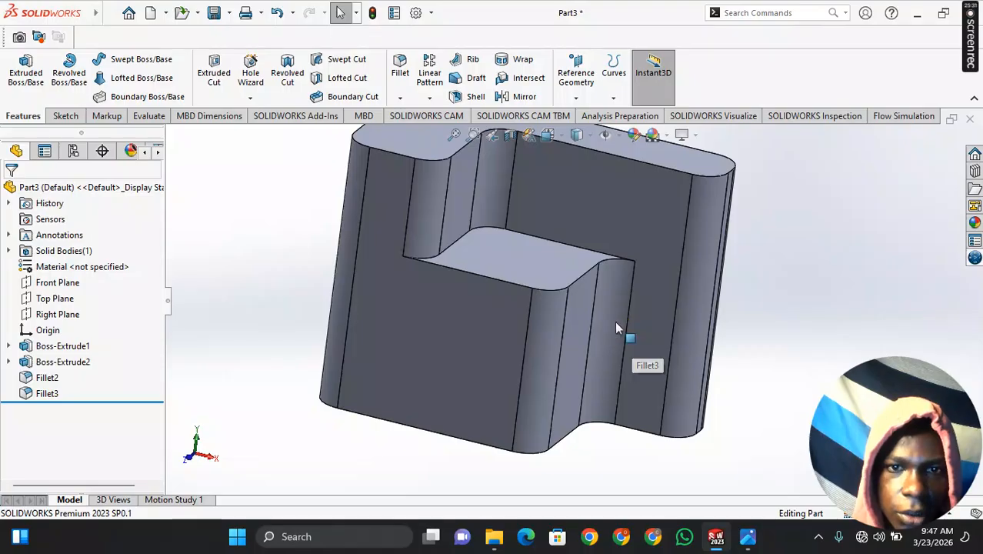
middle_drag(624, 333, 757, 324)
scroll(616, 304, up, 2)
scroll(627, 307, up, 1)
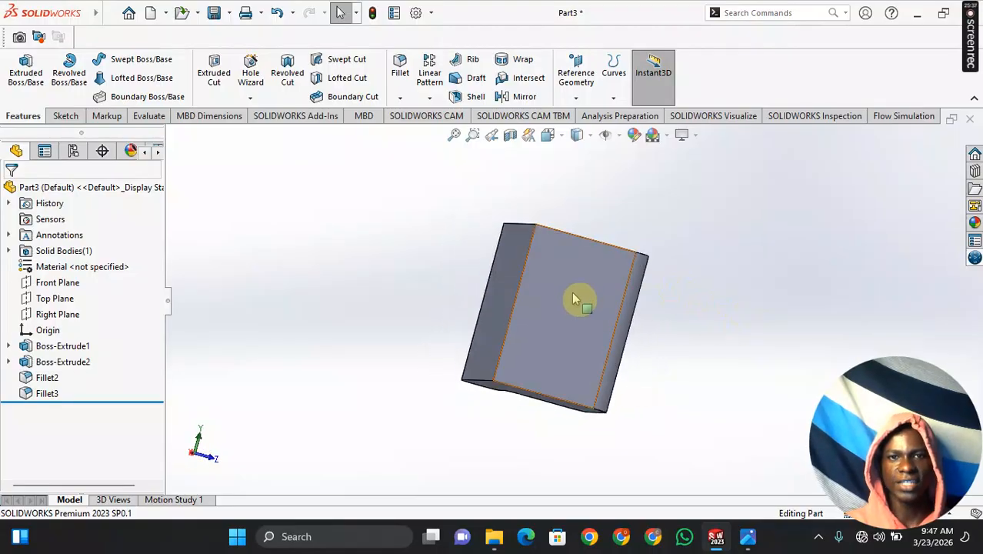
middle_drag(573, 299, 468, 318)
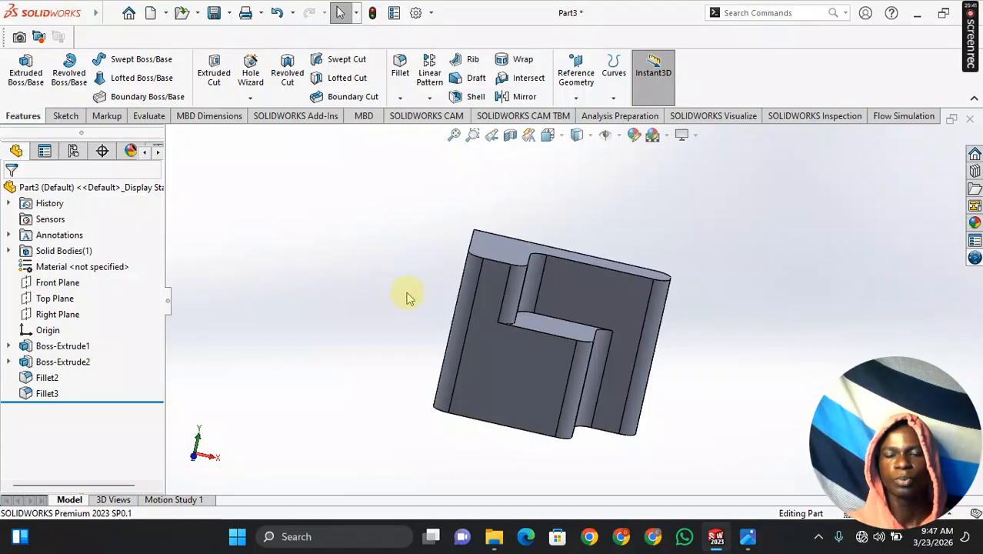
middle_drag(407, 296, 379, 350)
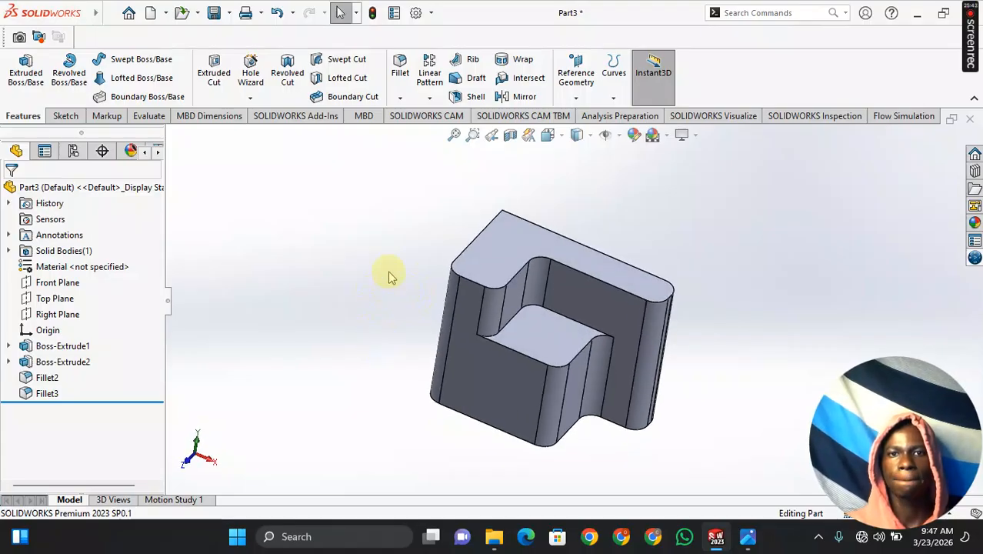
middle_drag(388, 277, 376, 353)
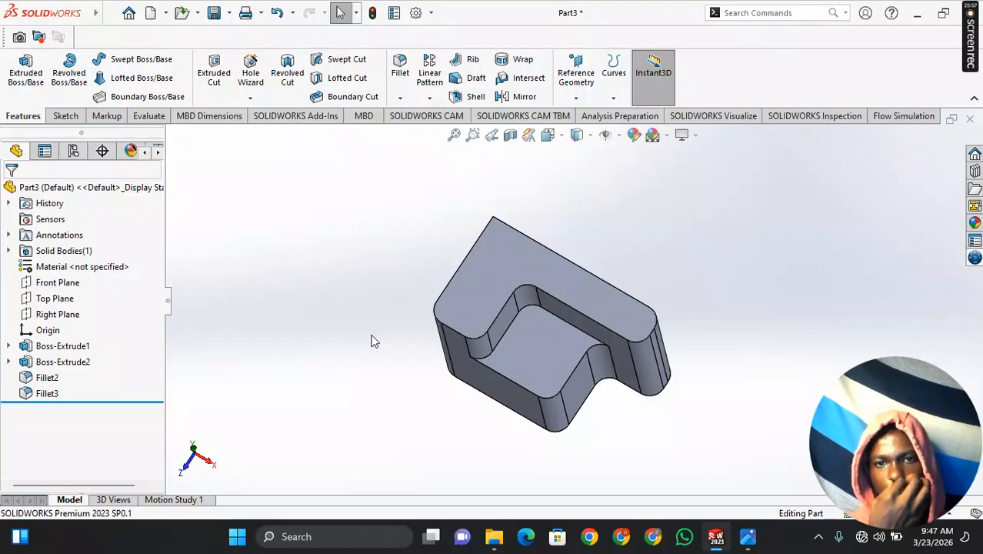
- Start a sketch on the block's L-shaped top face and convert the face outline into sketch entities
click(485, 264)
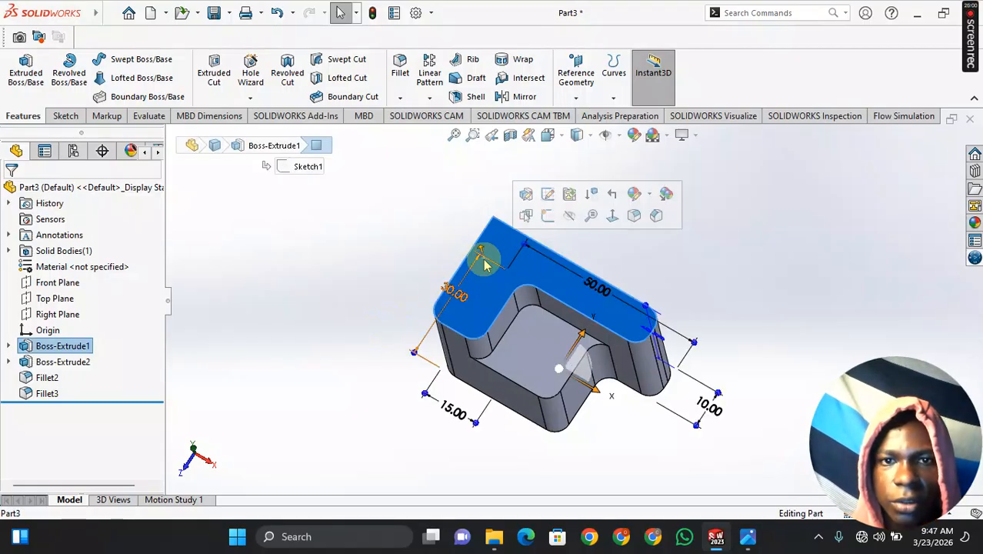
click(547, 217)
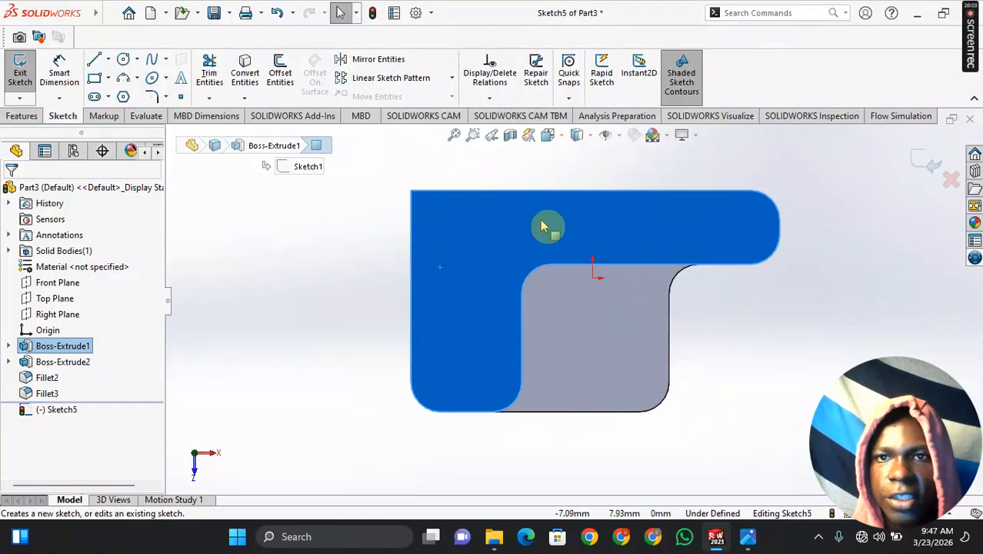
click(245, 73)
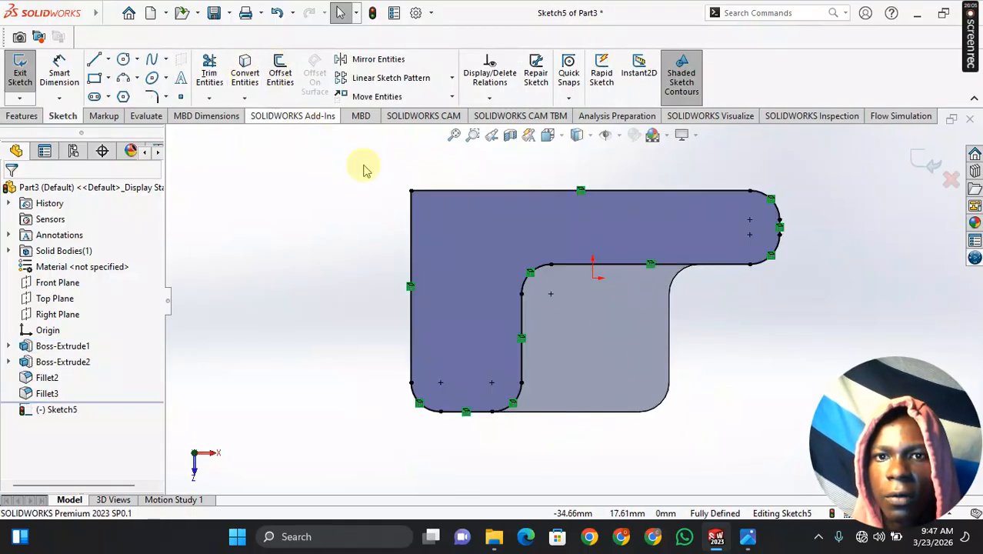
- Offset the whole converted L-shaped outline inward by 2 mm as a reversed chain
click(454, 191)
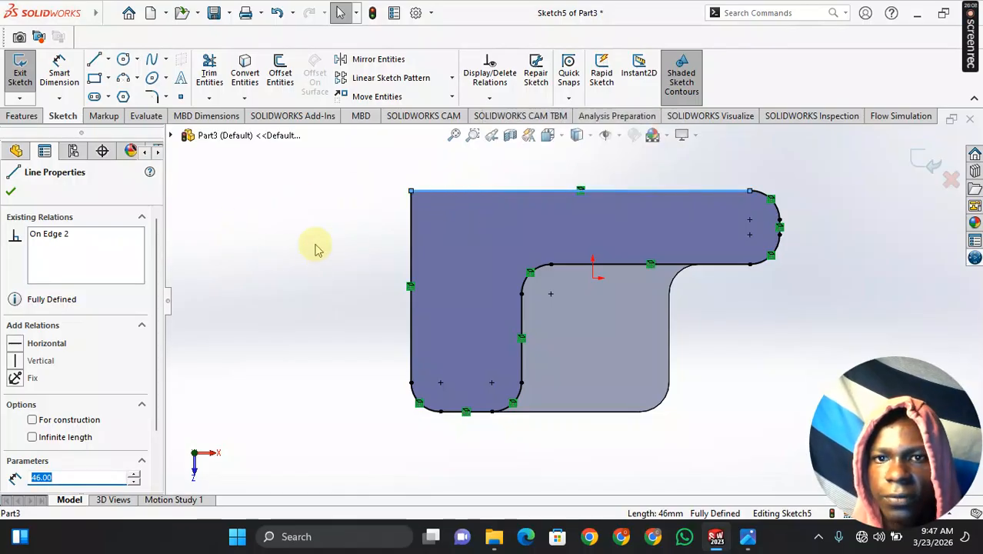
click(412, 239)
click(444, 192)
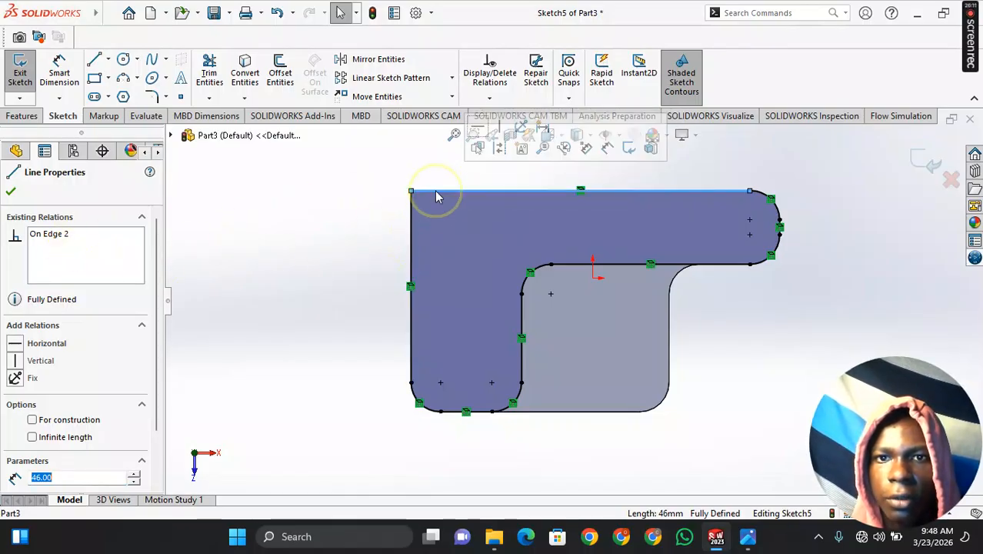
click(10, 191)
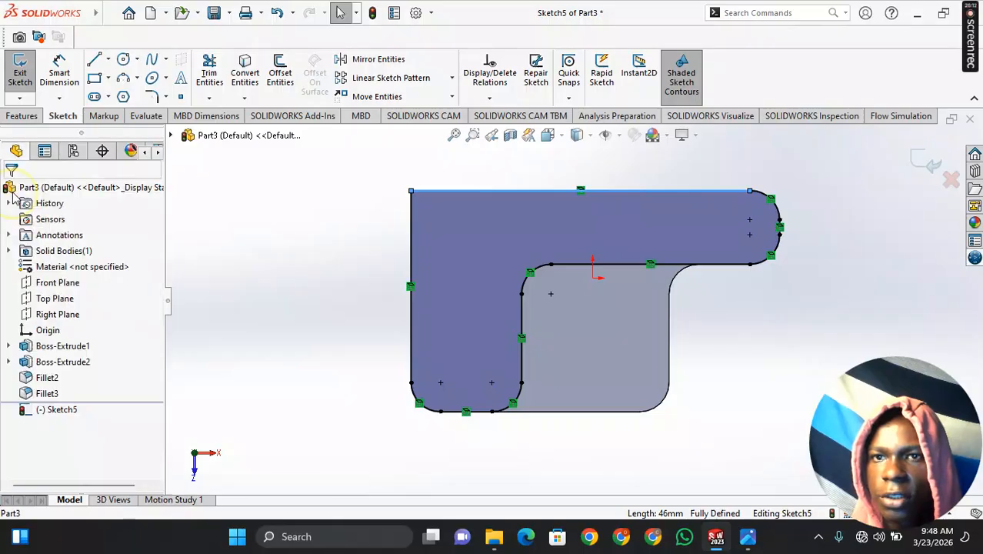
click(280, 75)
key(f)
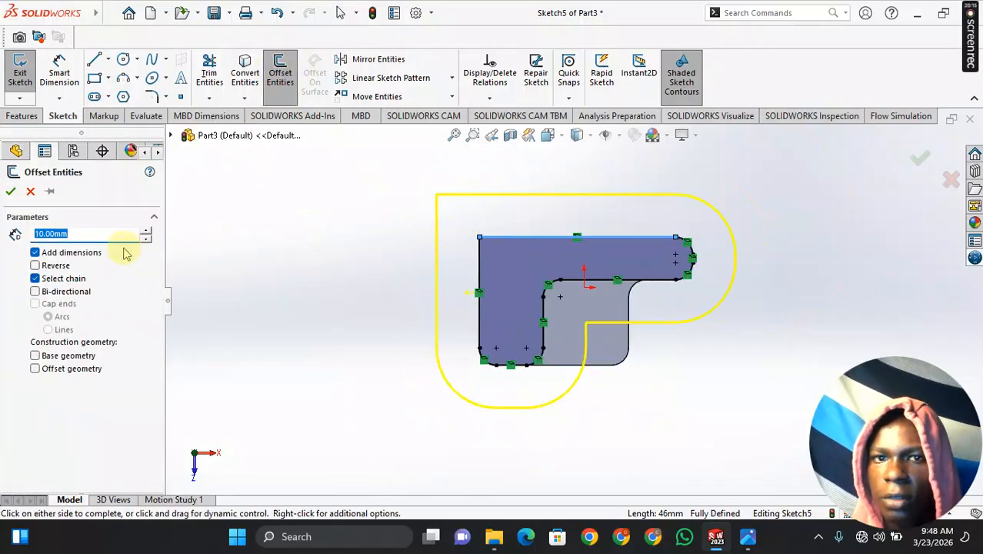
click(35, 265)
scroll(536, 254, down, 2)
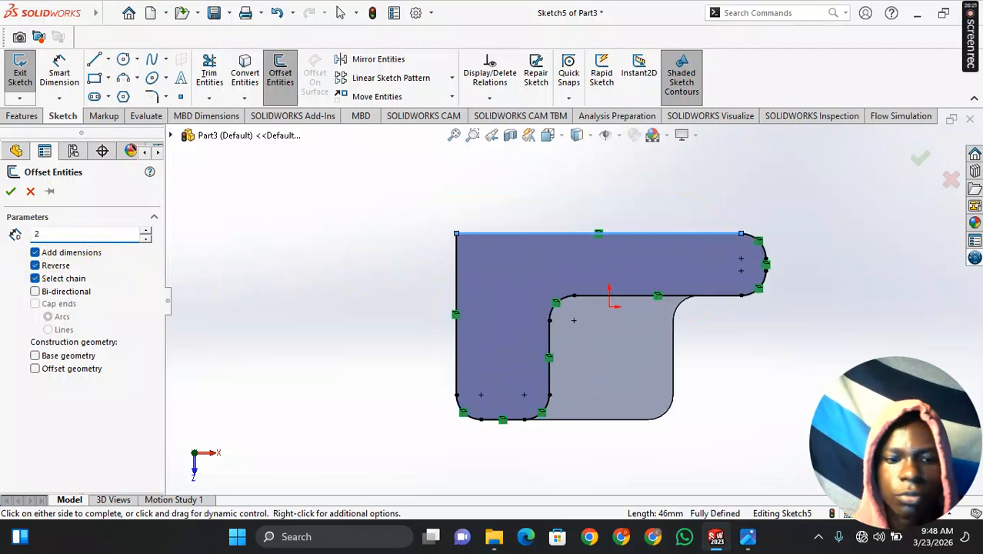
text(2)
key(Return)
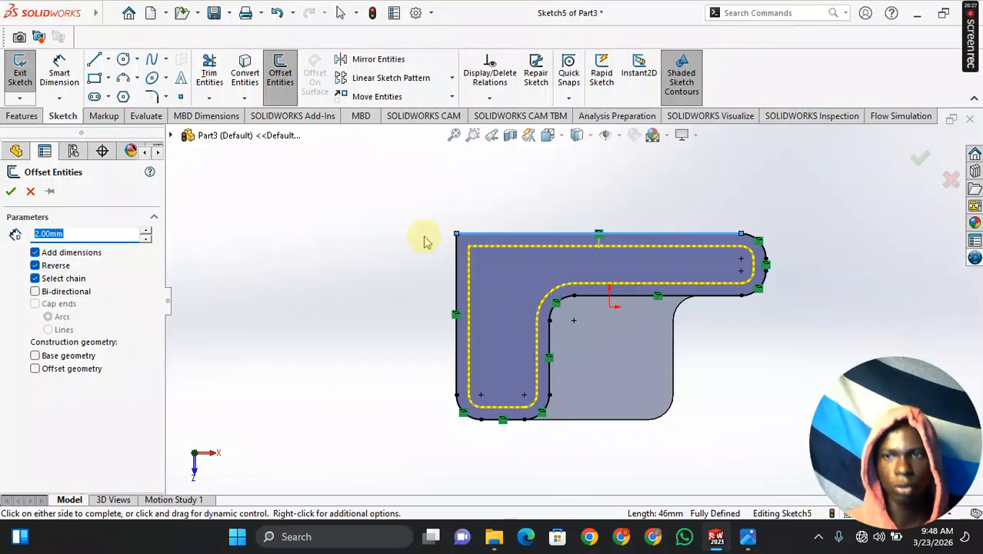
click(11, 192)
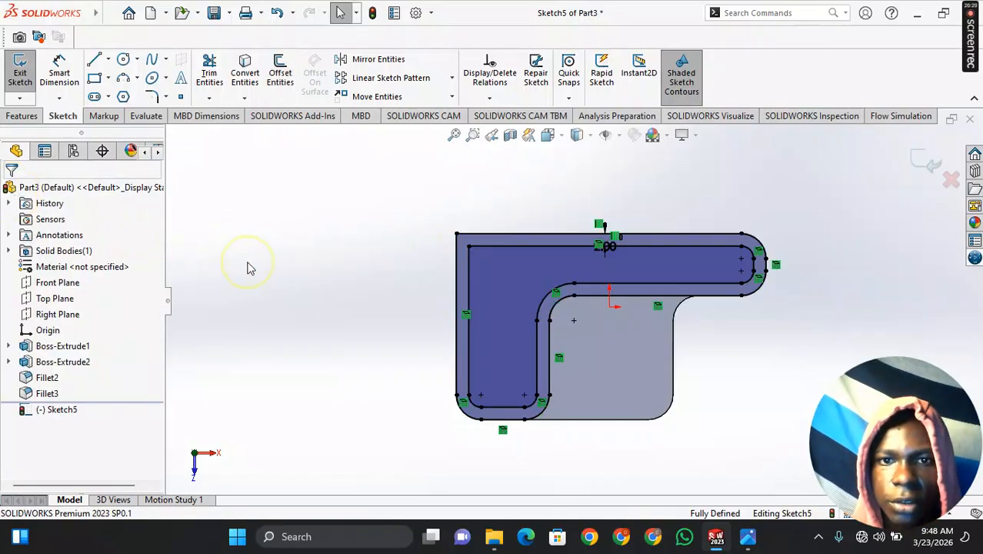
- Cut the inner offset L-shaped profile through the entire block with an Extruded Cut set to Through All
ctrl+middle_drag(277, 265, 232, 232)
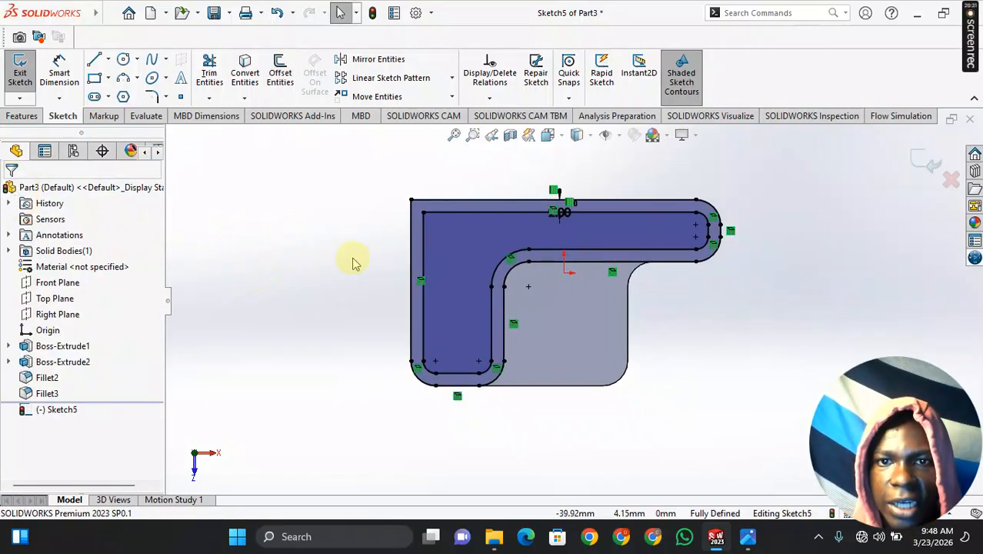
click(453, 265)
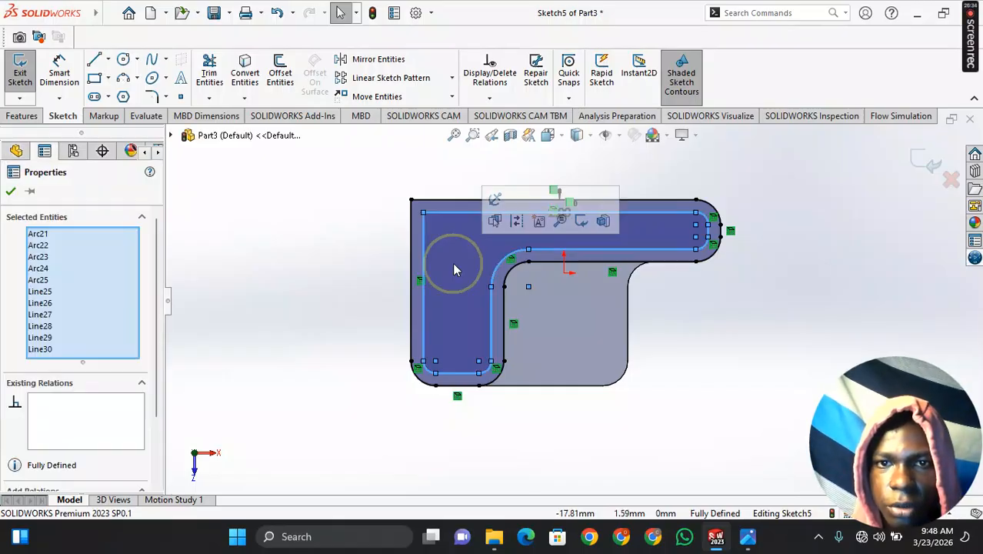
click(10, 193)
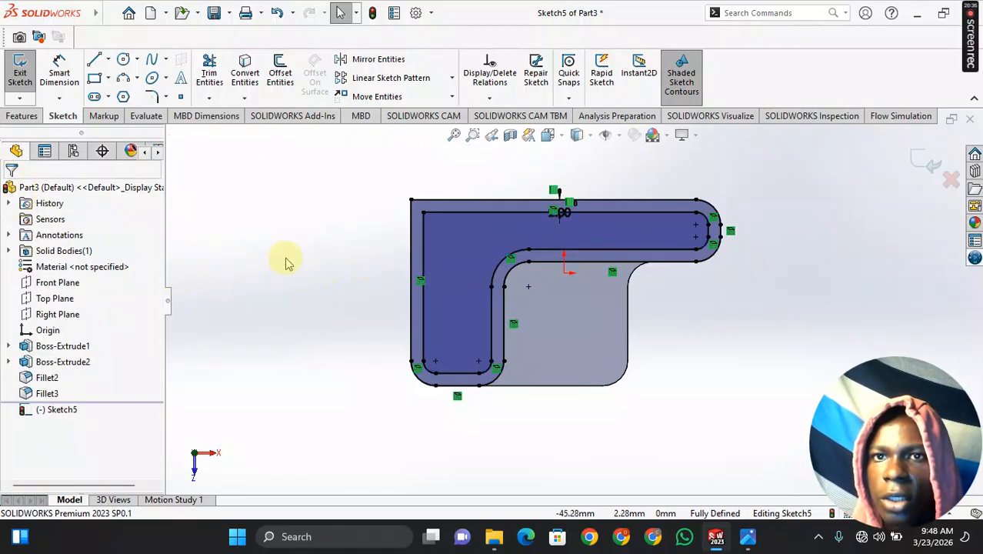
click(22, 115)
click(214, 74)
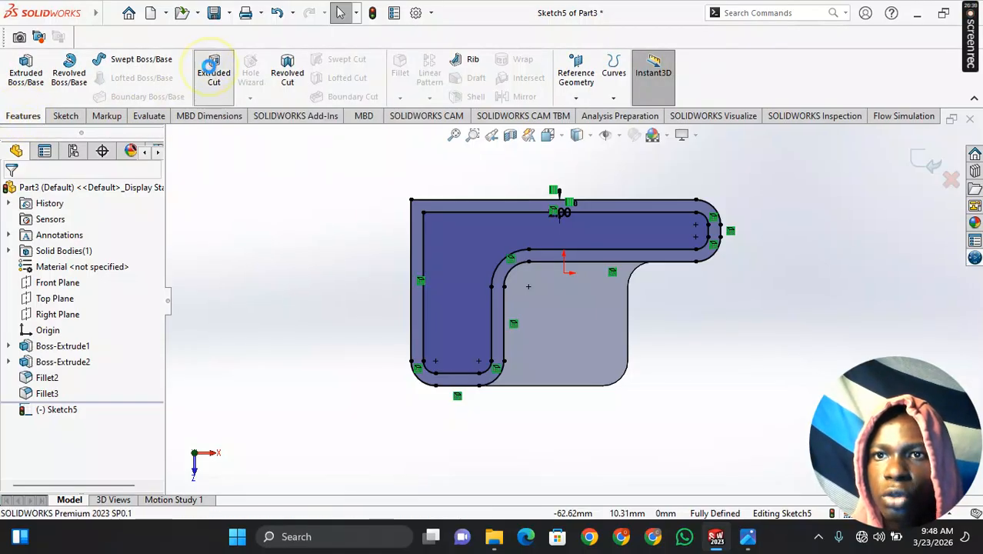
middle_drag(261, 238, 262, 173)
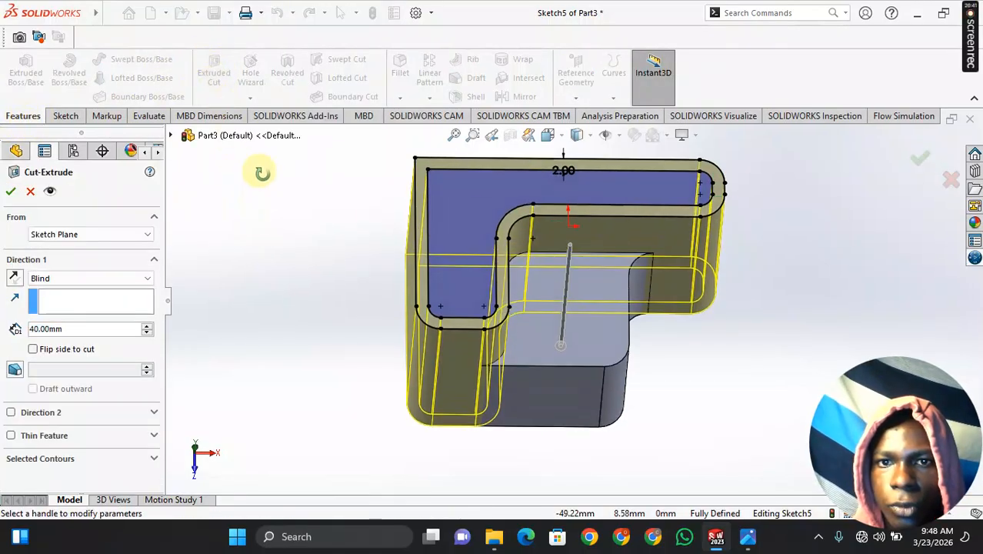
click(461, 228)
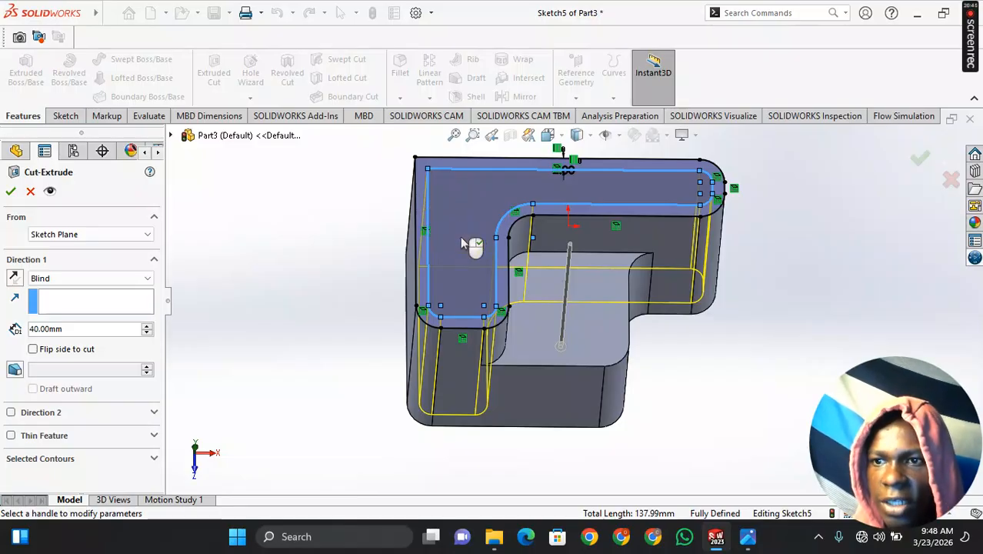
click(121, 278)
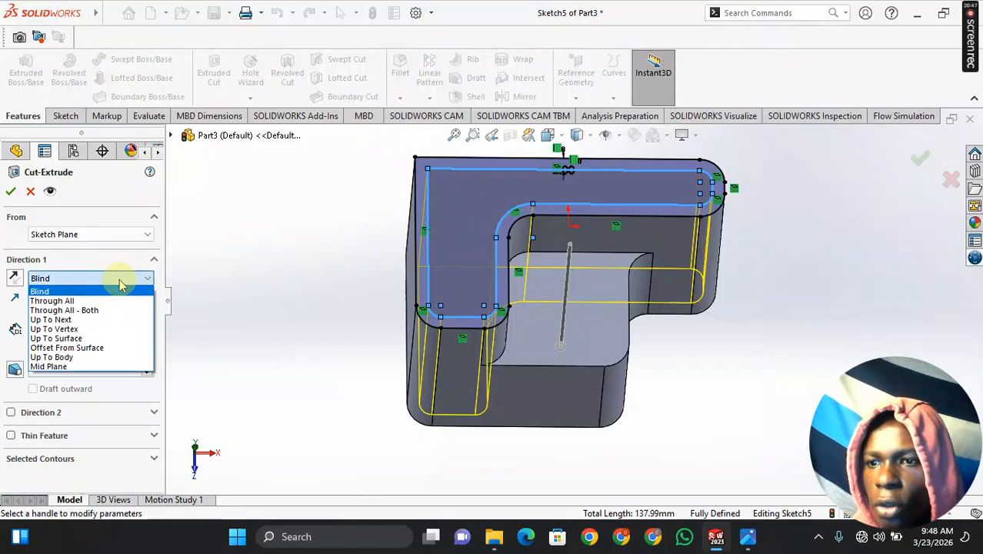
click(110, 301)
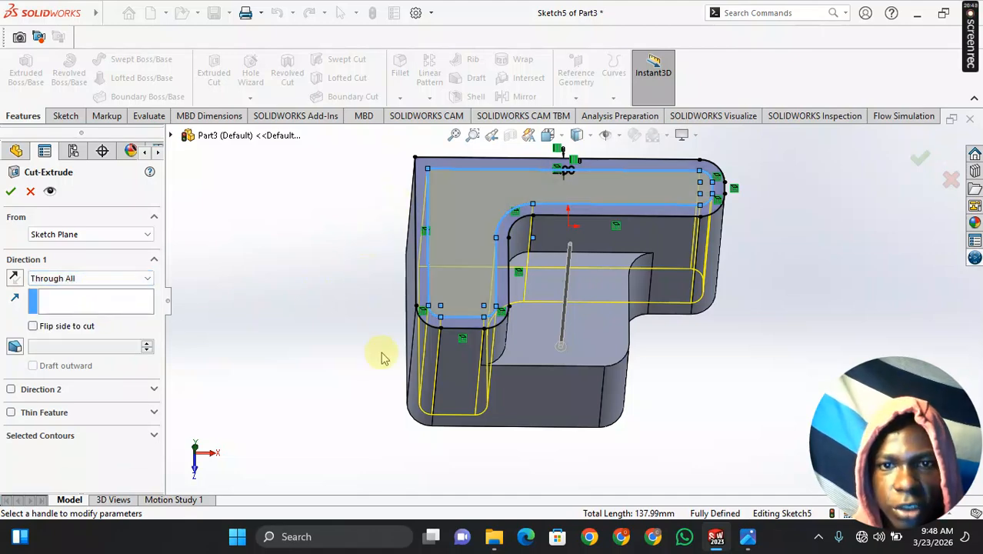
middle_drag(383, 358, 492, 283)
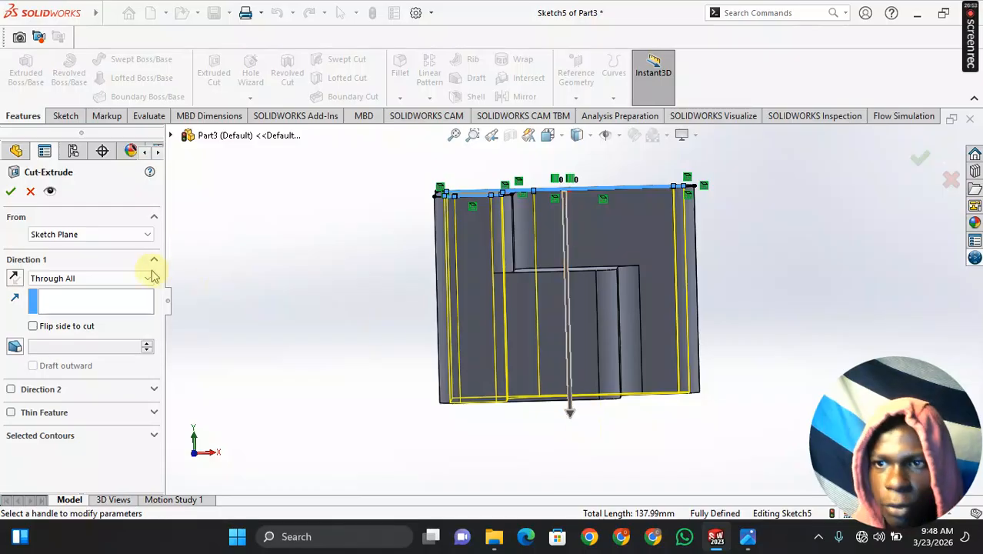
mouse_move(511, 325)
middle_down()
mouse_move(566, 320)
mouse_move(507, 328)
middle_up()
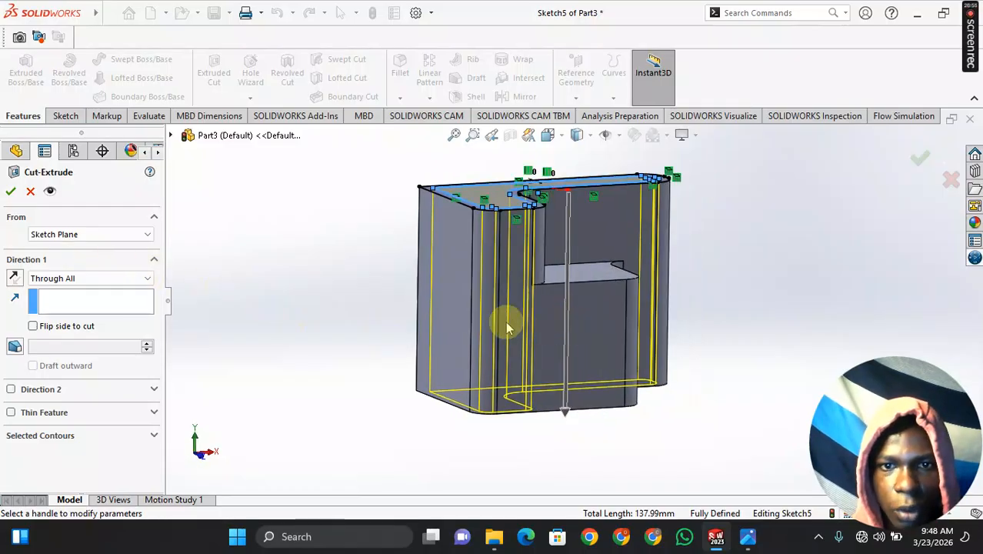
click(11, 191)
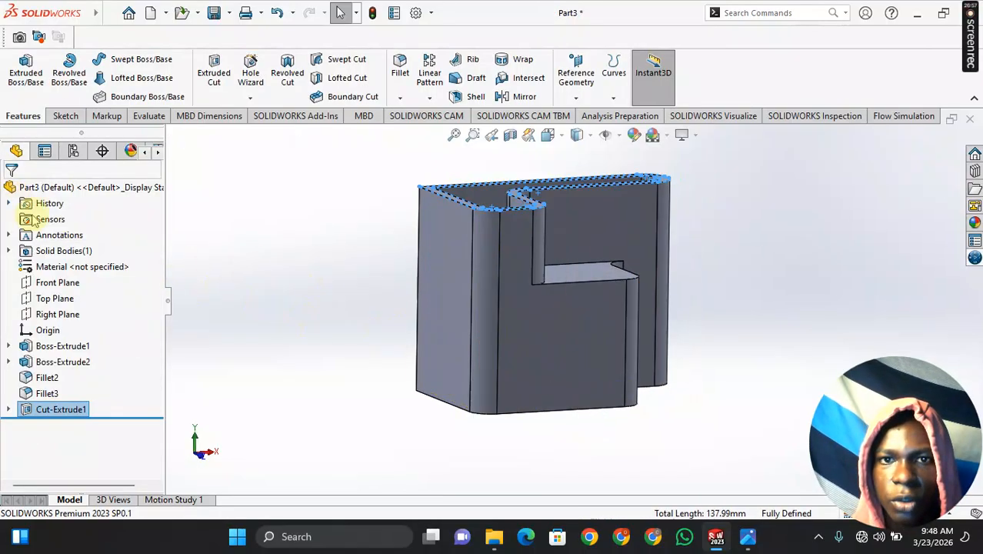
- Start a sketch on the lower step's flat top face and convert the face outline into sketch entities
middle_drag(314, 288, 450, 350)
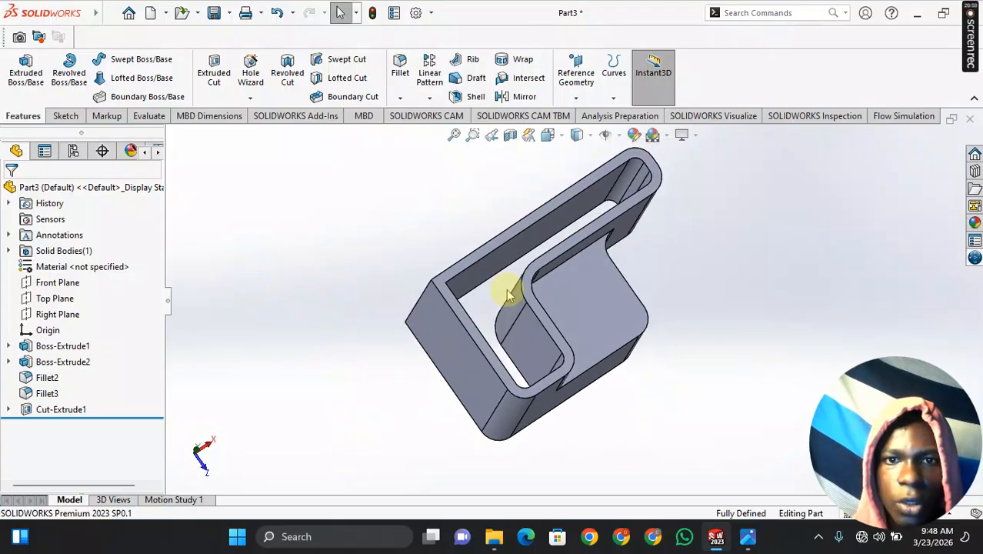
middle_drag(509, 288, 496, 330)
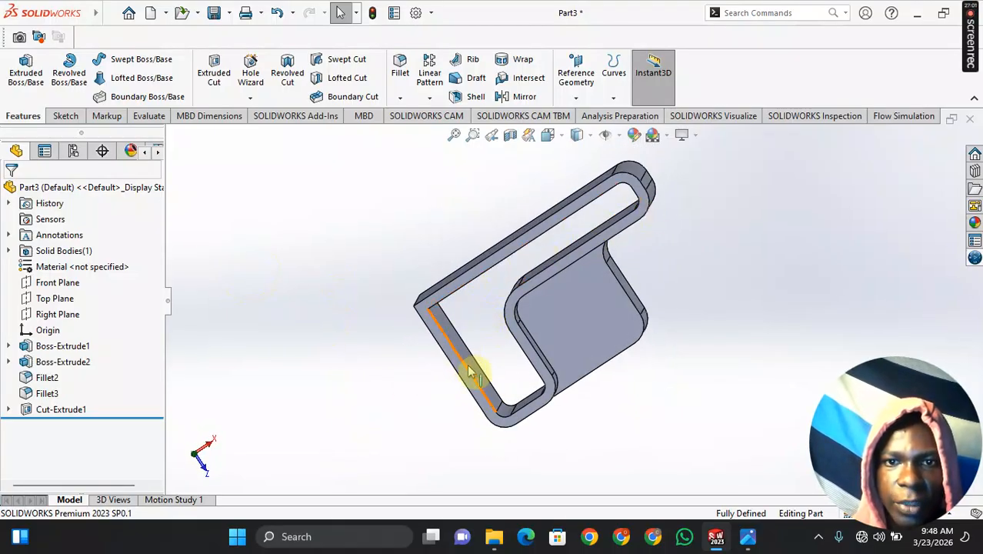
middle_drag(531, 277, 460, 281)
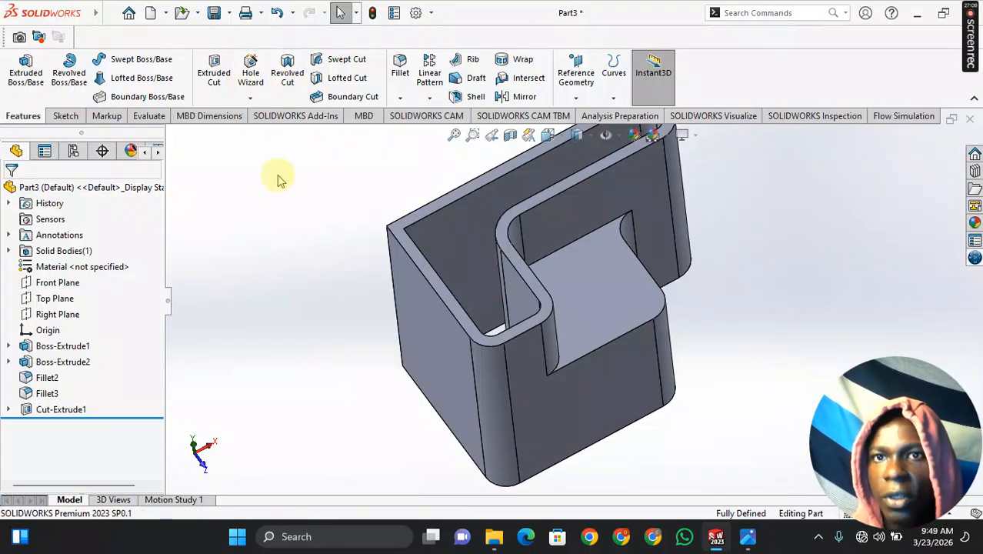
scroll(422, 258, up, 1)
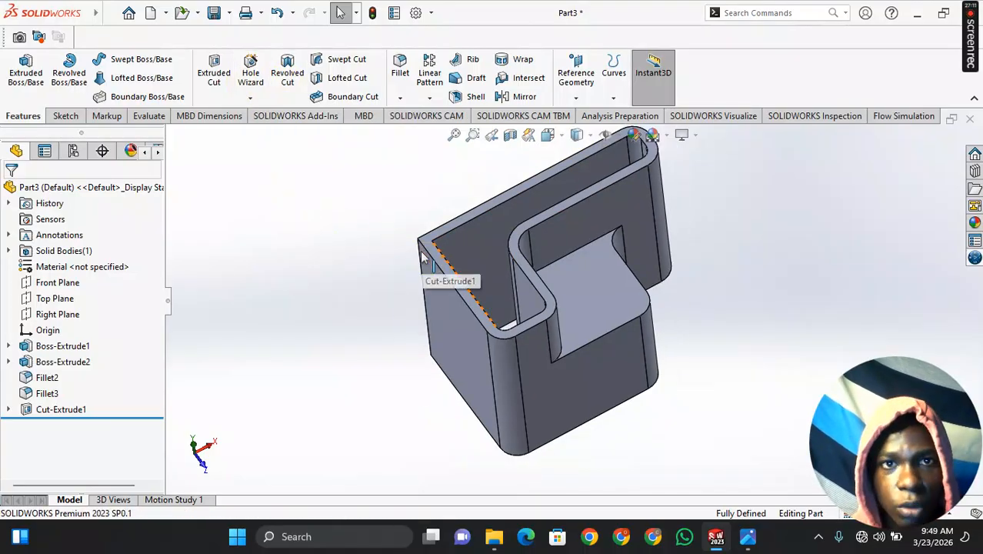
middle_drag(423, 257, 584, 378)
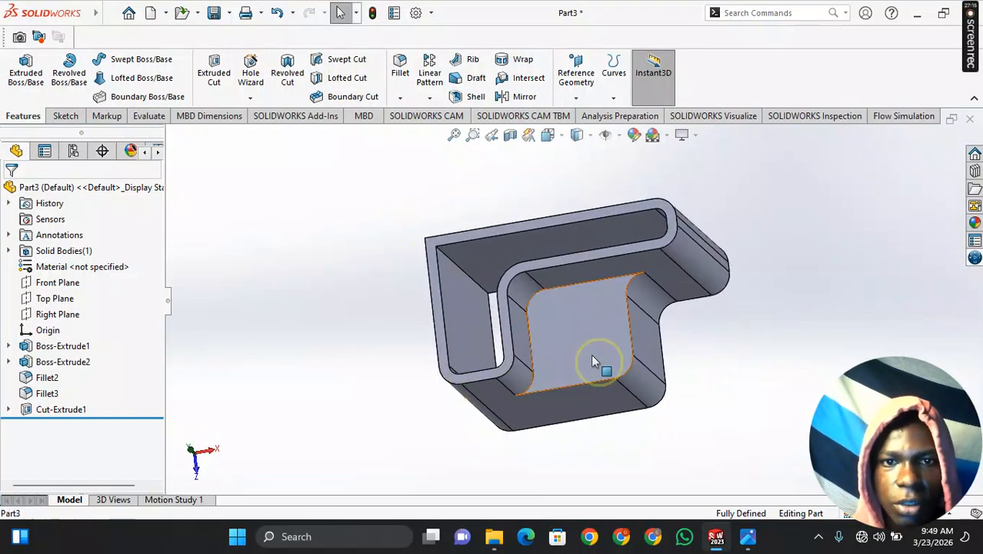
click(595, 363)
click(657, 314)
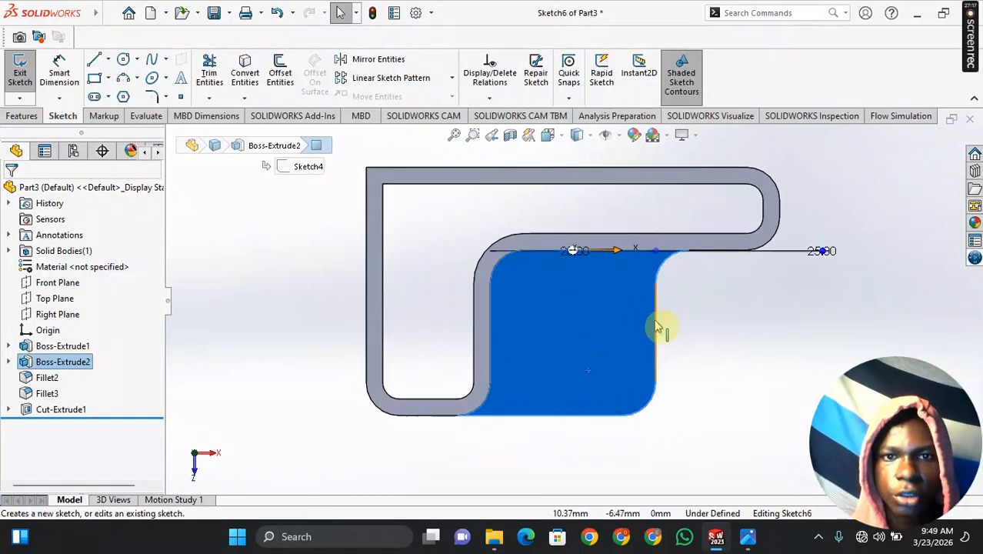
click(244, 74)
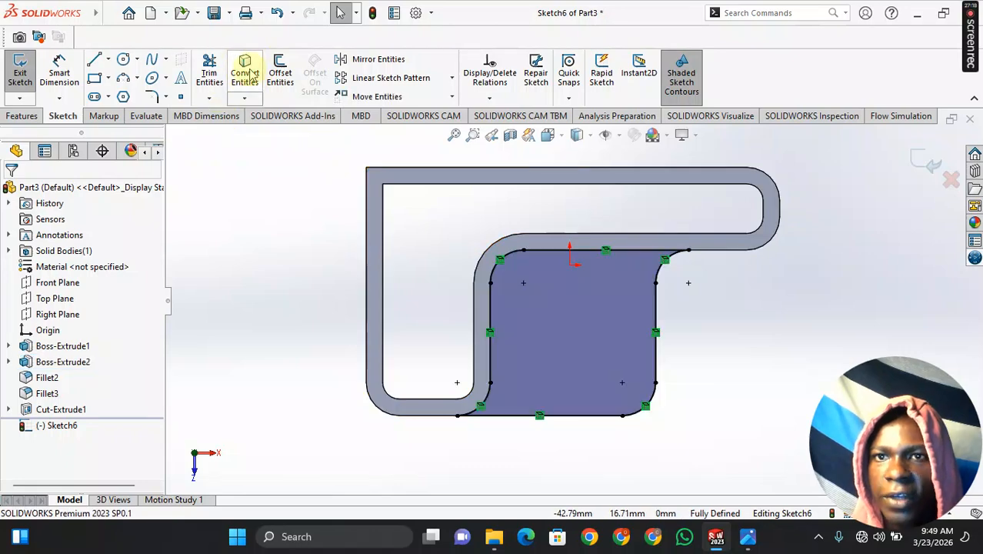
- Offset the lower step's converted outline inward by 2 mm as a reversed chain
click(540, 254)
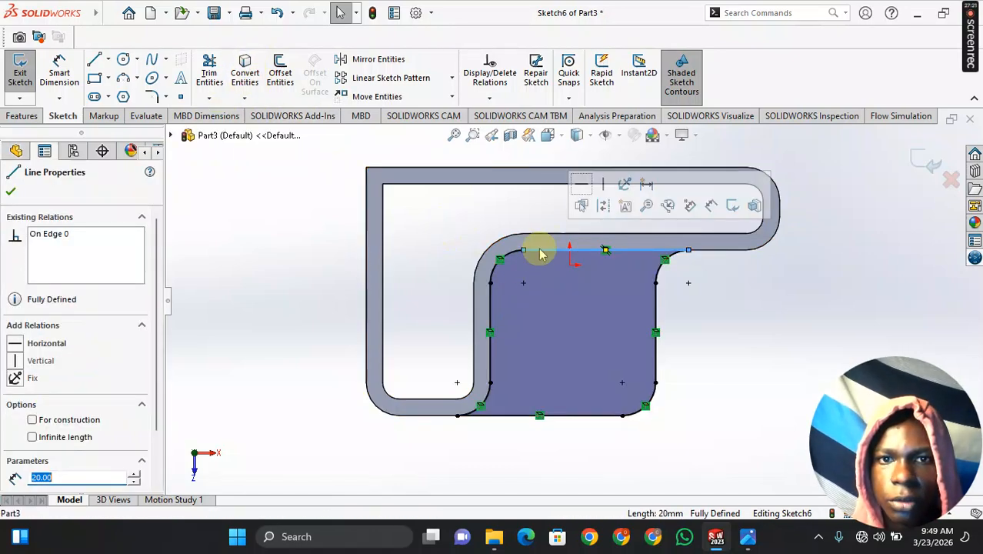
click(10, 192)
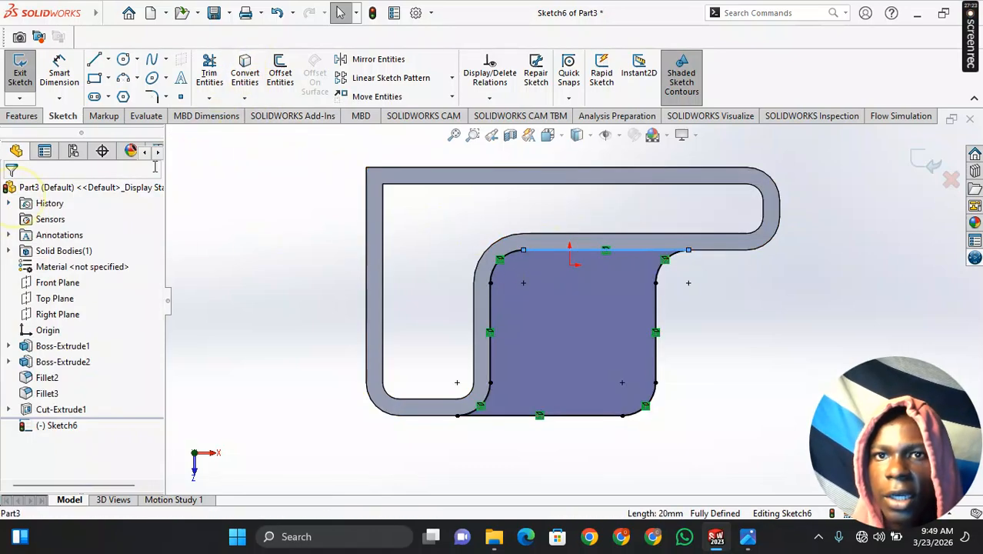
click(280, 75)
click(540, 256)
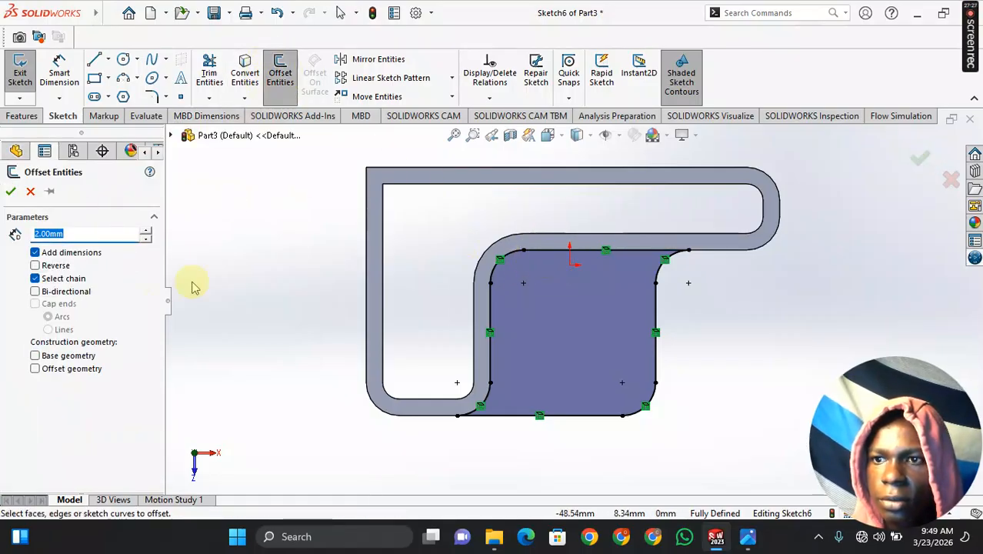
click(492, 310)
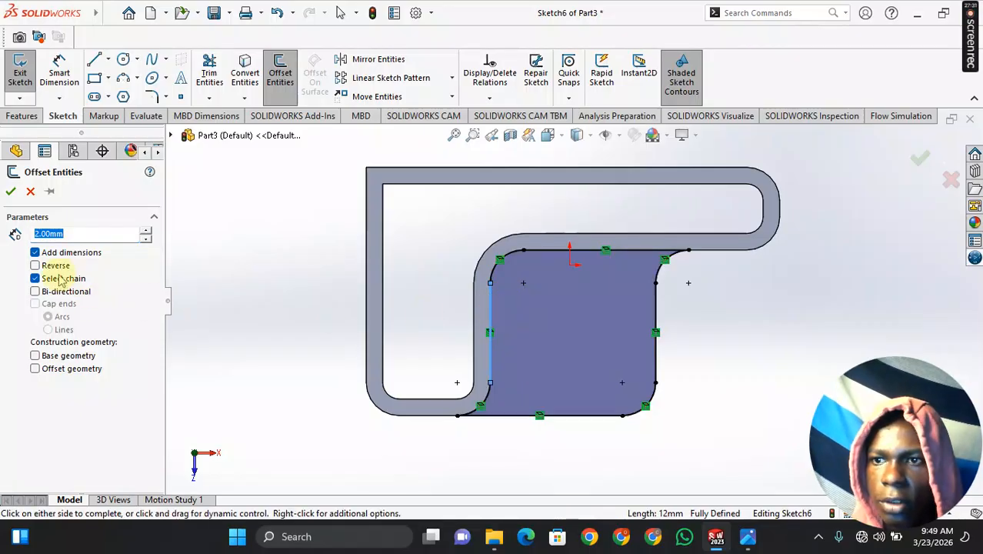
click(35, 266)
click(592, 374)
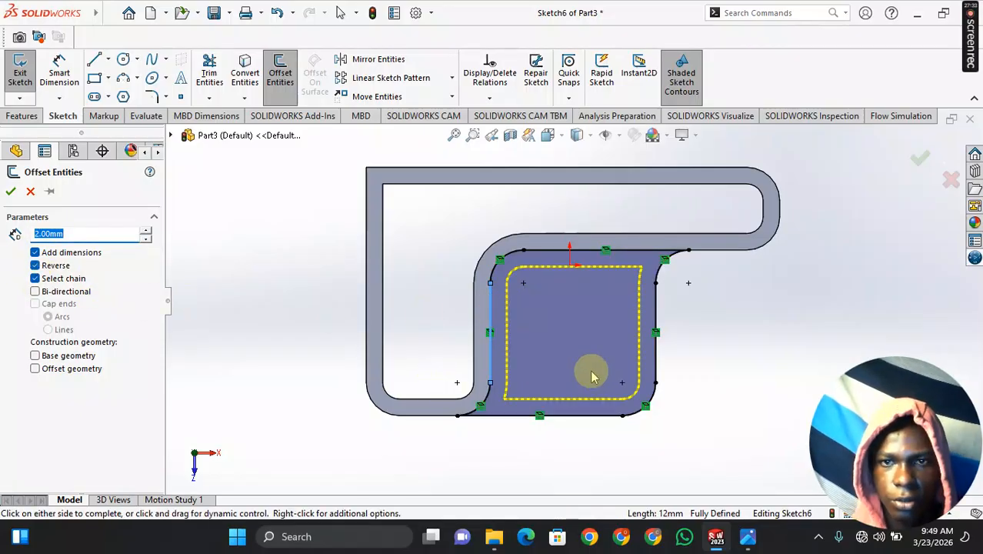
click(11, 191)
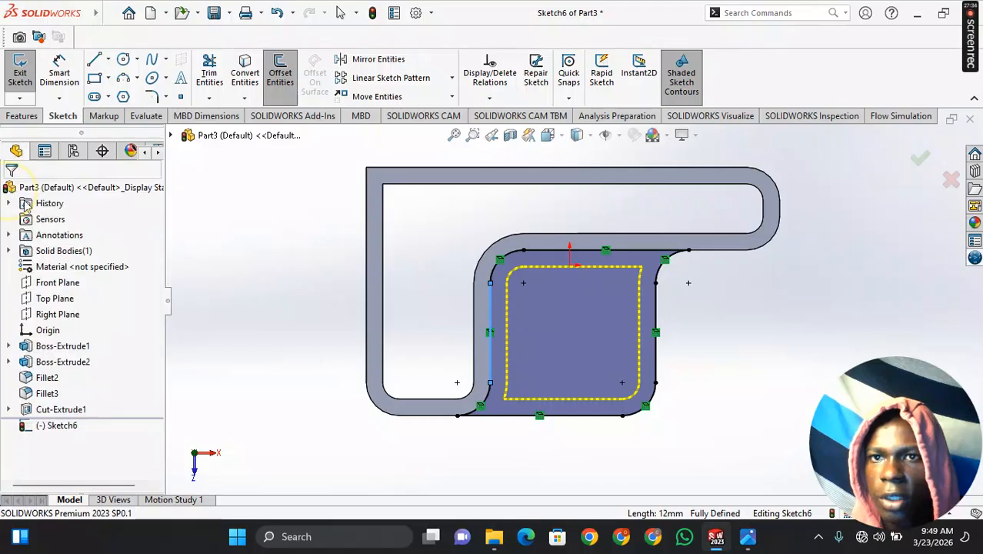
- Try an Extruded Cut from the lower step's sketch with a Blind depth of 20 mm
click(21, 116)
click(214, 73)
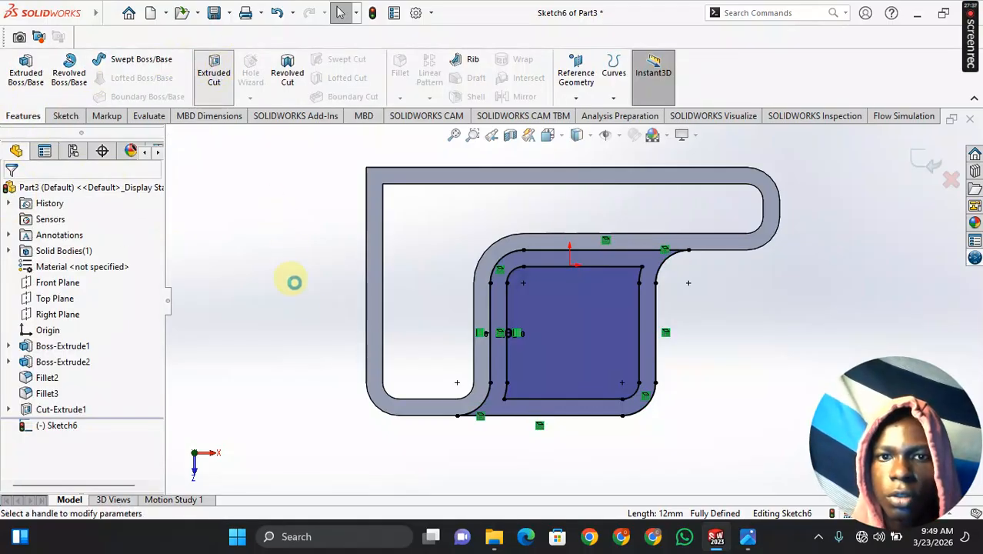
mouse_move(305, 306)
middle_down()
mouse_move(314, 202)
mouse_move(324, 277)
mouse_move(271, 271)
middle_up()
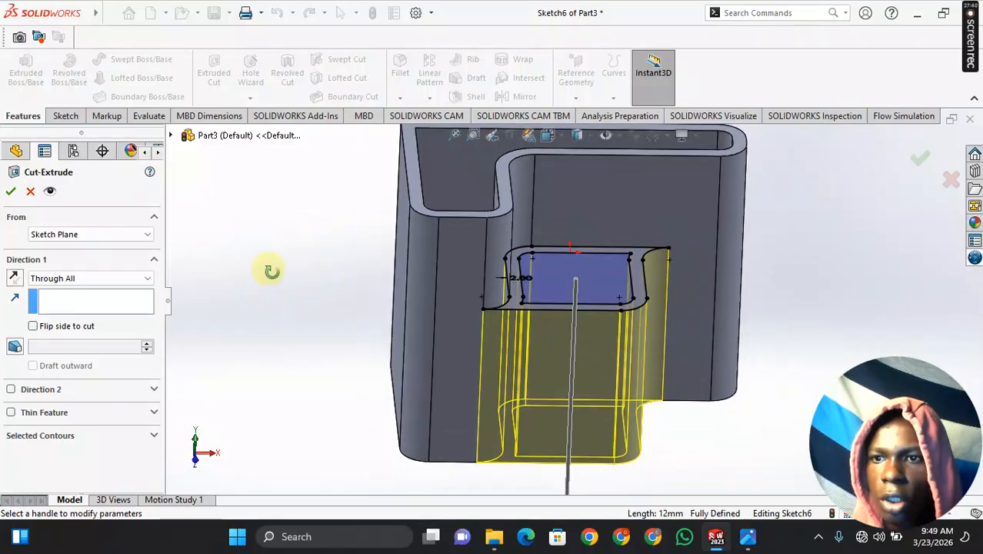
click(136, 278)
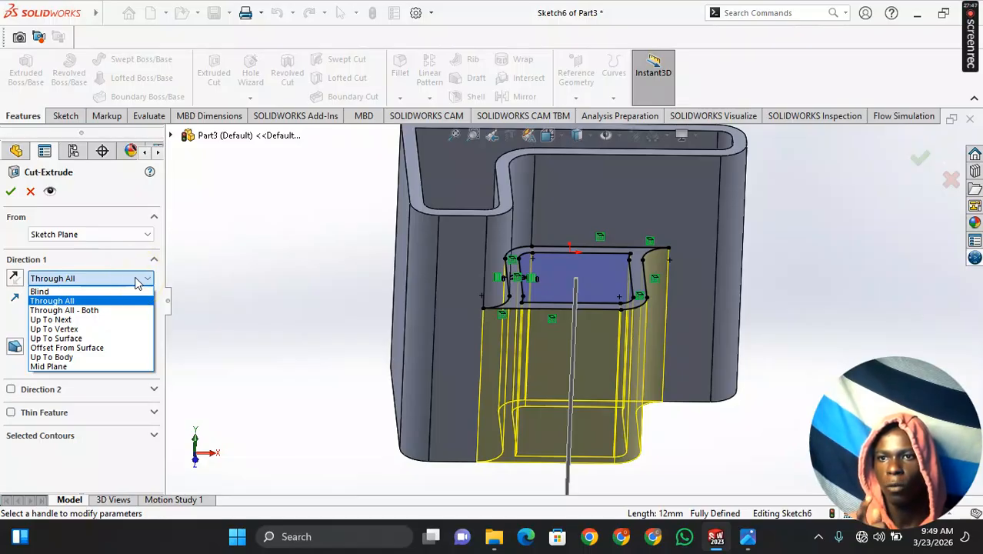
click(87, 291)
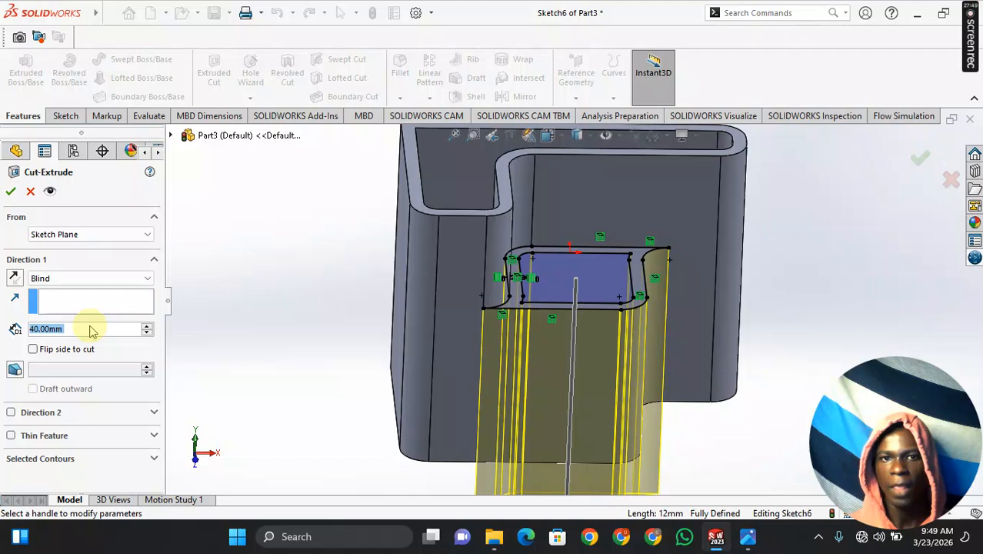
scroll(655, 411, up, 1)
scroll(655, 411, up, 1)
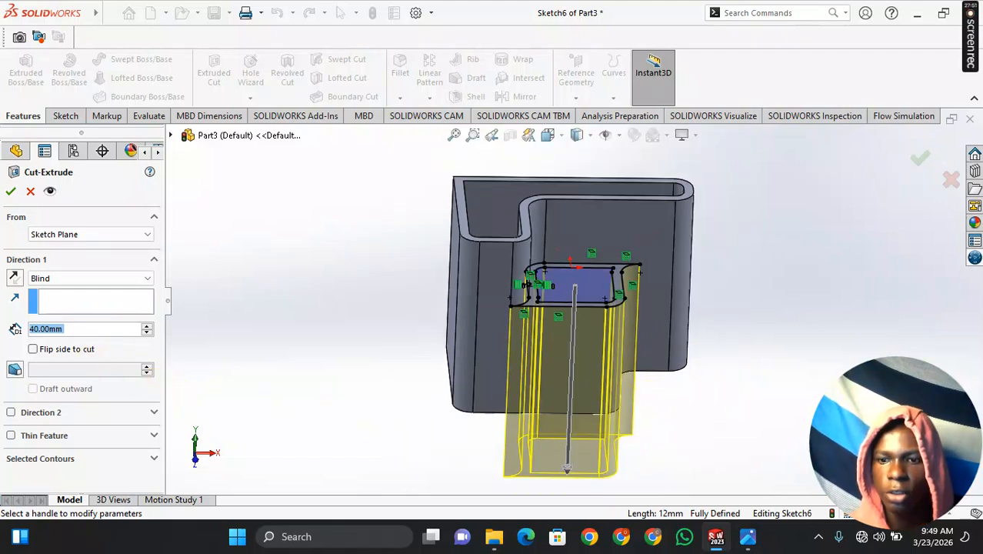
text(20)
key(Return)
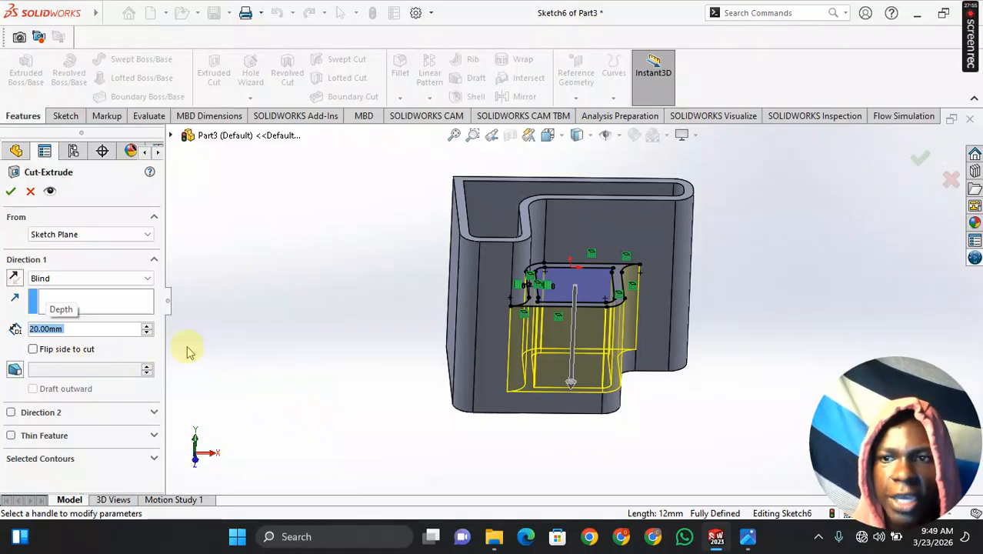
- Change the Blind cut's depth to 15 mm, complete the cut and inspect its shape
text(15)
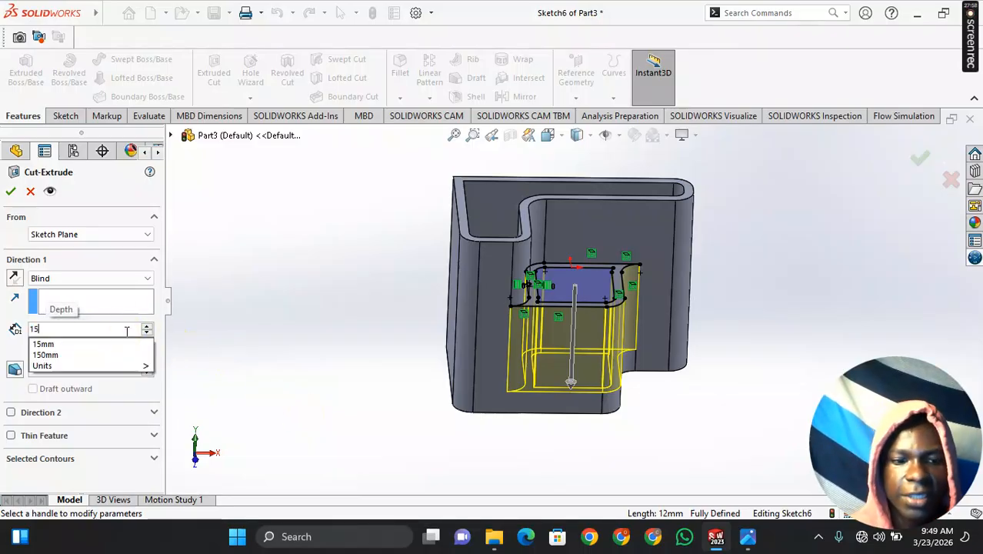
key(Return)
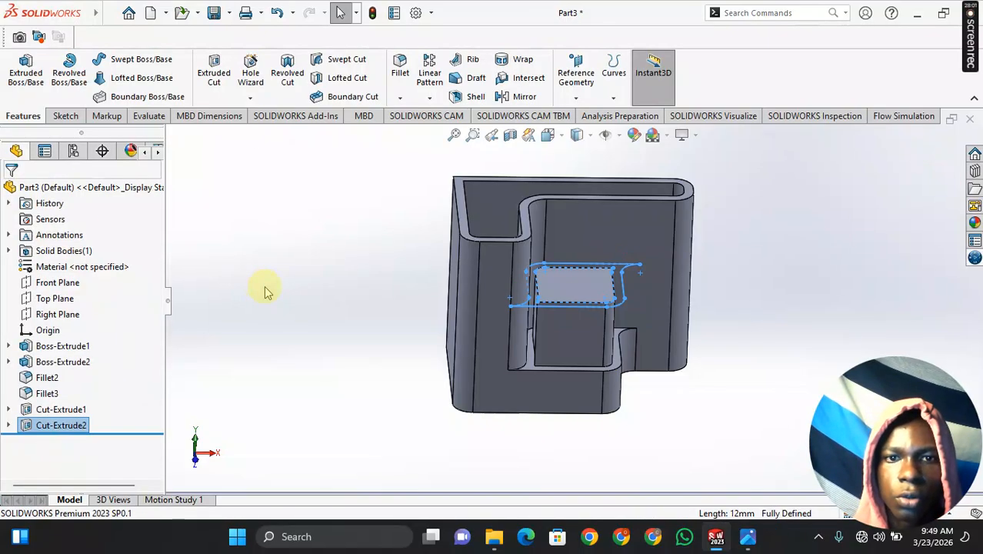
click(293, 298)
middle_drag(294, 298, 277, 324)
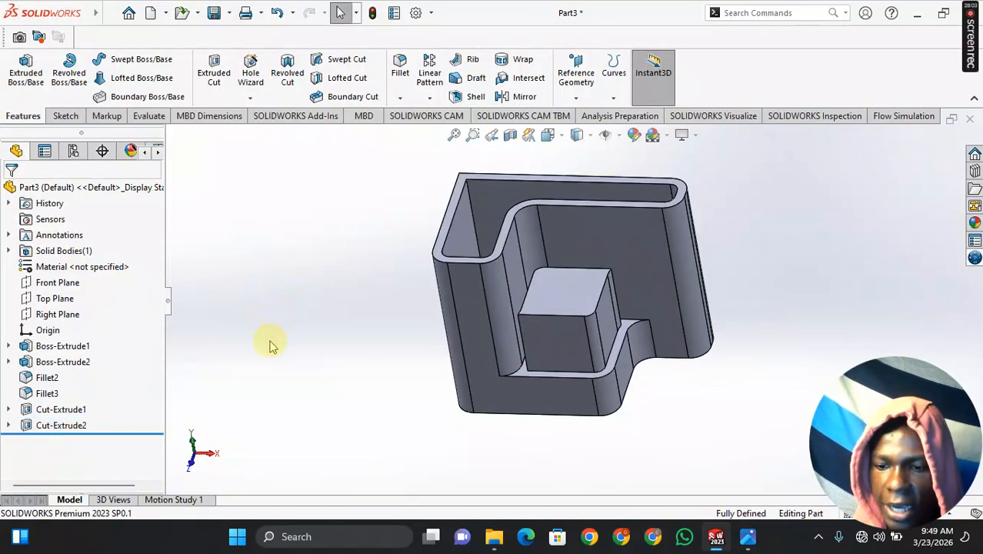
- Undo the extruded cut in the lower step, returning to its offset sketch
key(ctrl+z)
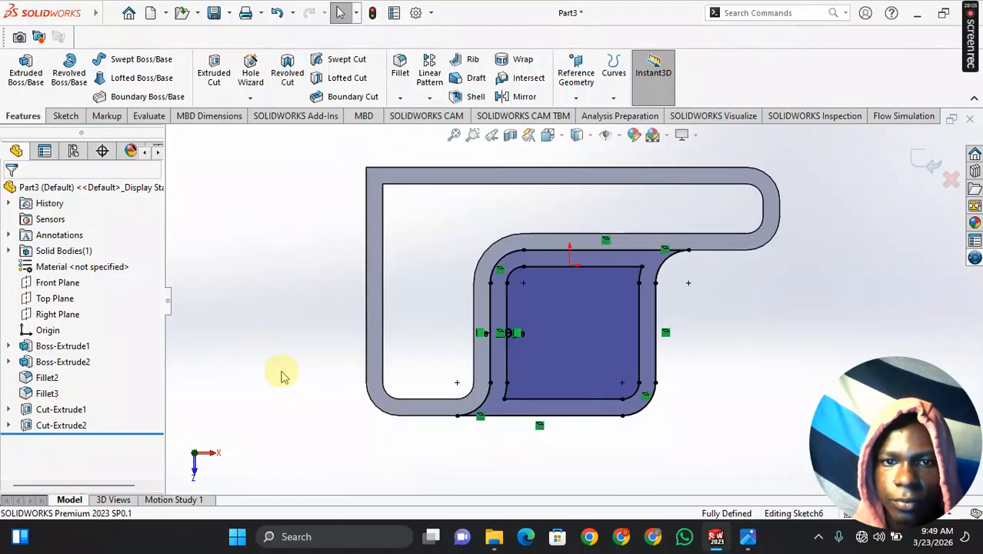
scroll(274, 343, up, 1)
middle_drag(281, 369, 291, 271)
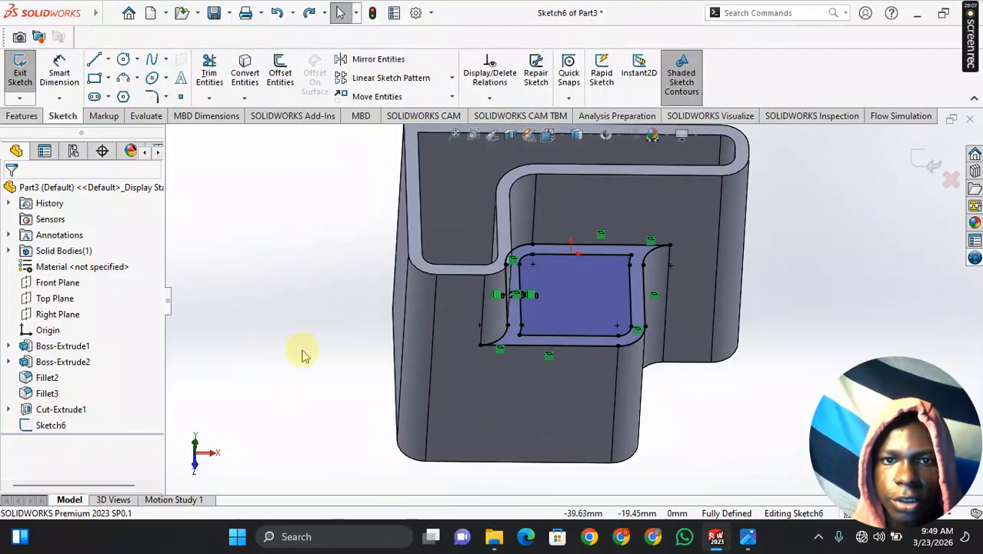
- Cut the inner offset region of the lower step's sketch with a Blind Extruded Cut 15 mm deep
middle_drag(304, 355, 278, 301)
click(23, 117)
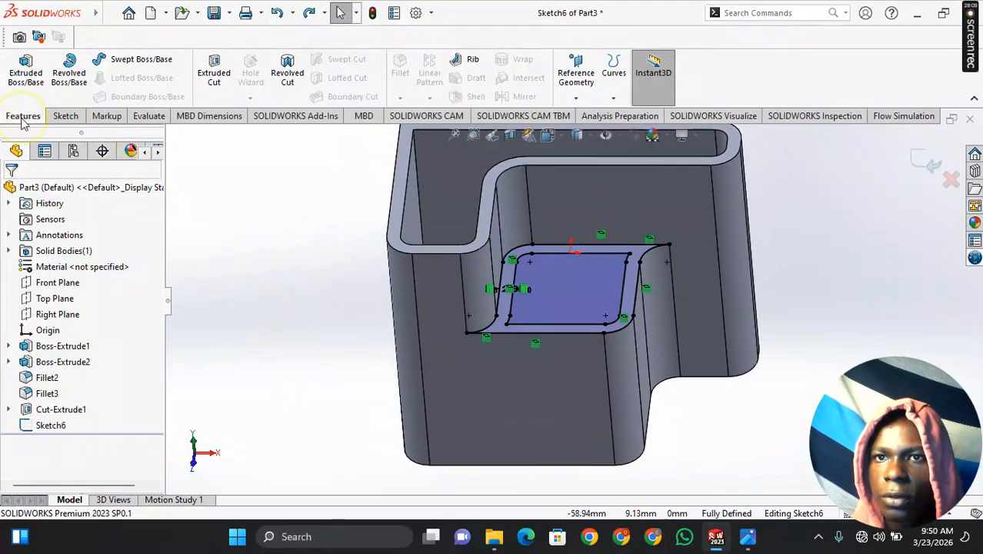
click(213, 73)
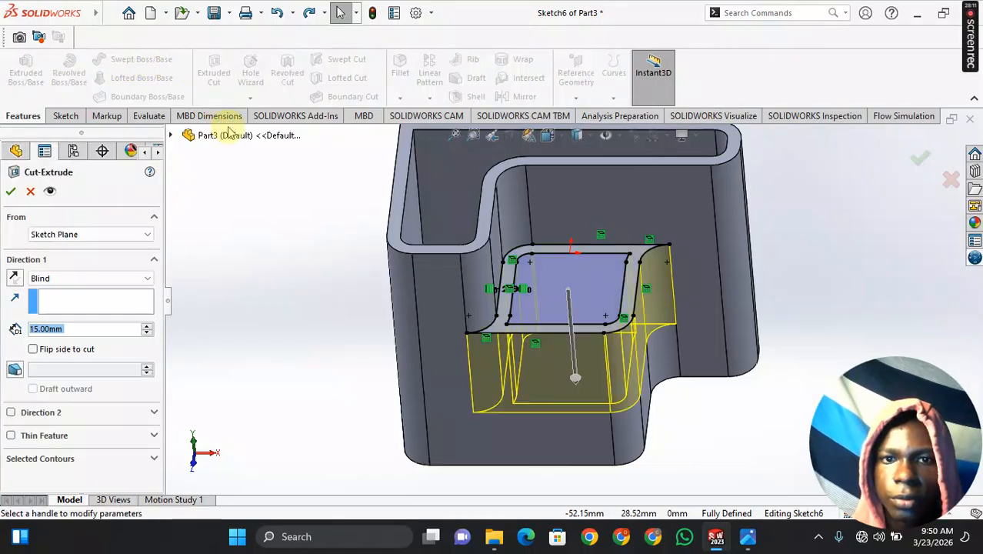
click(583, 295)
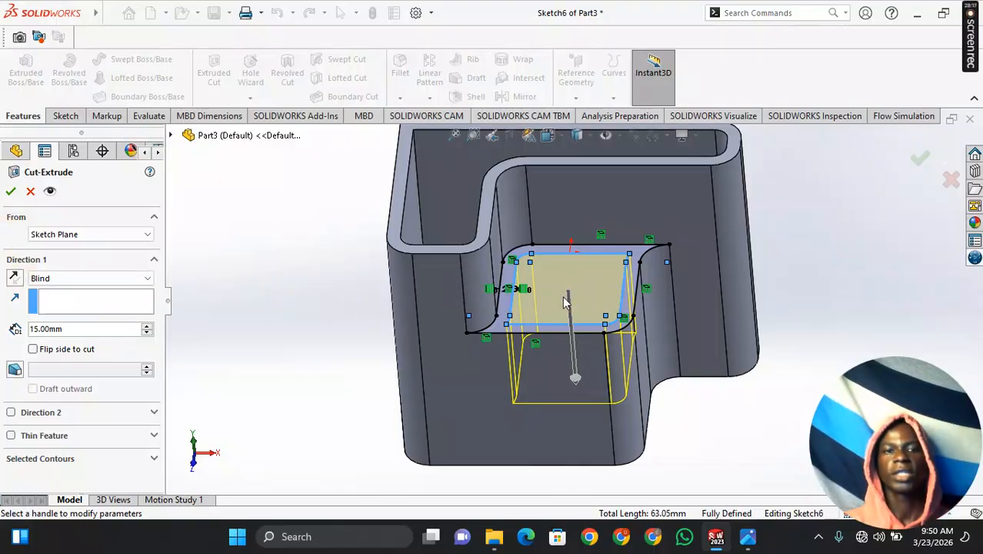
click(10, 192)
- Inspect the hollowed stepped block's upper and lower pockets and its outer side faces
middle_drag(263, 230, 362, 335)
middle_drag(576, 340, 586, 292)
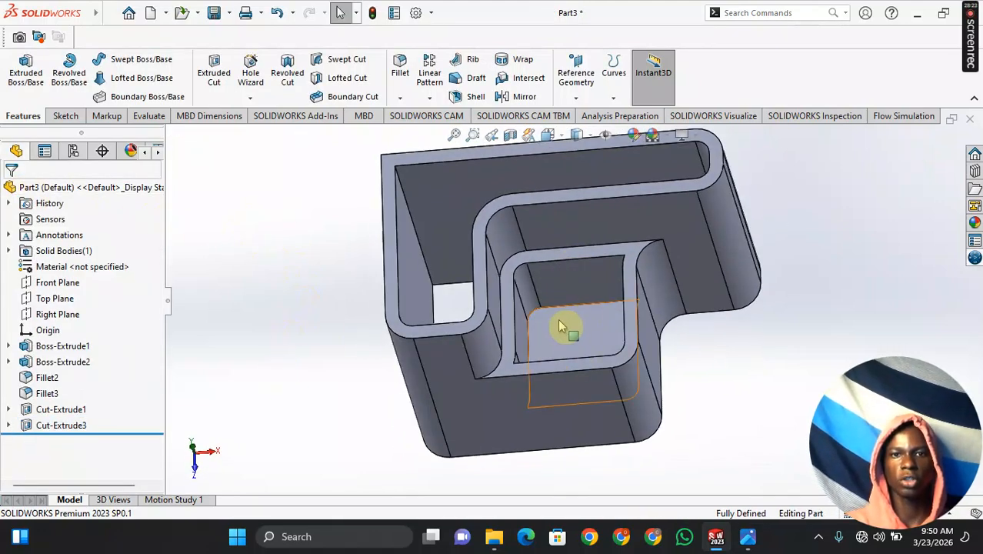
middle_drag(561, 326, 530, 292)
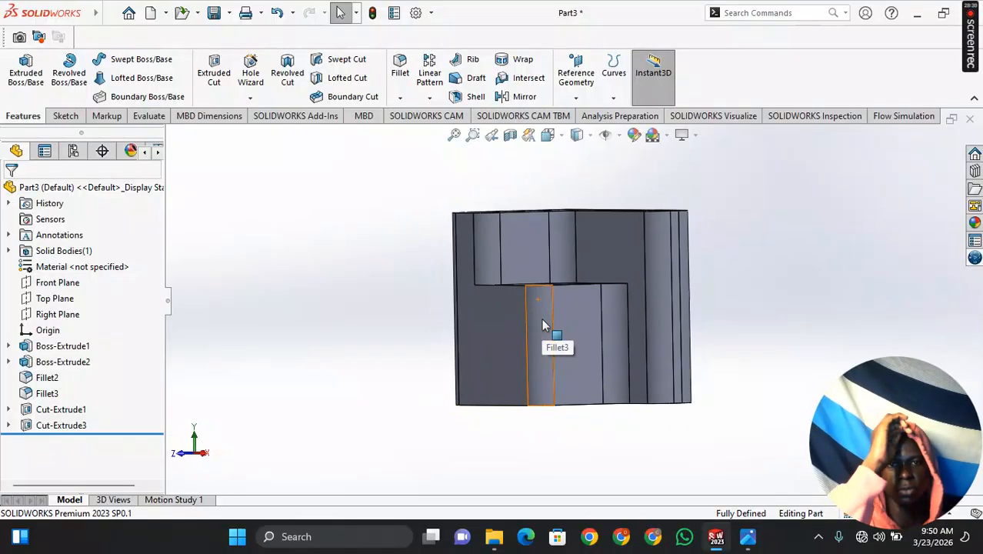
click(543, 326)
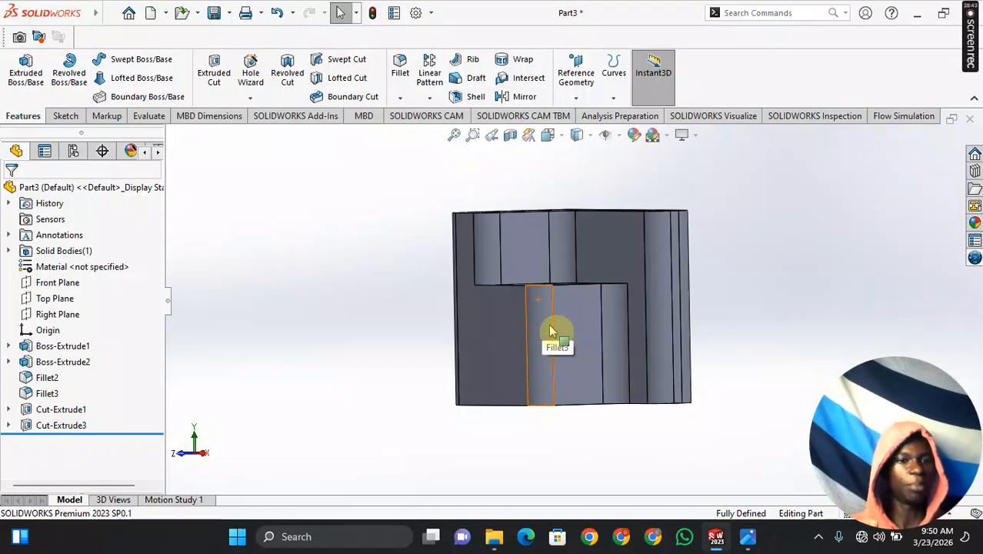
middle_drag(549, 330, 643, 392)
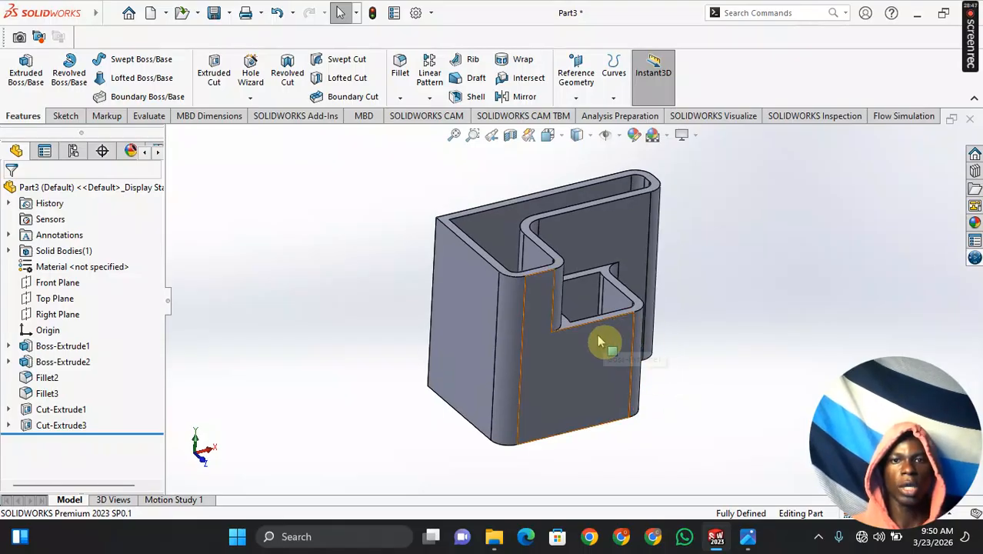
ctrl+middle_drag(600, 339, 554, 377)
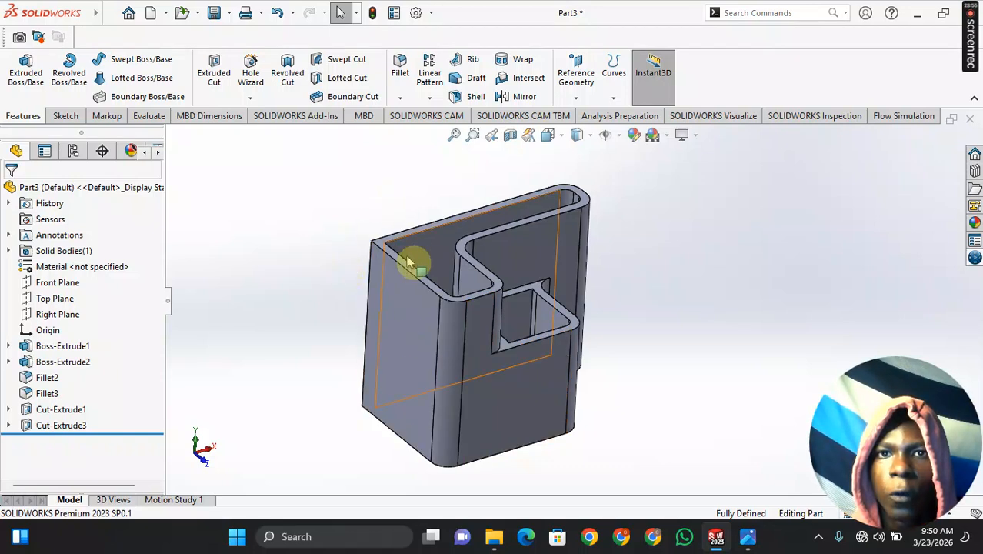
scroll(407, 253, up, 1)
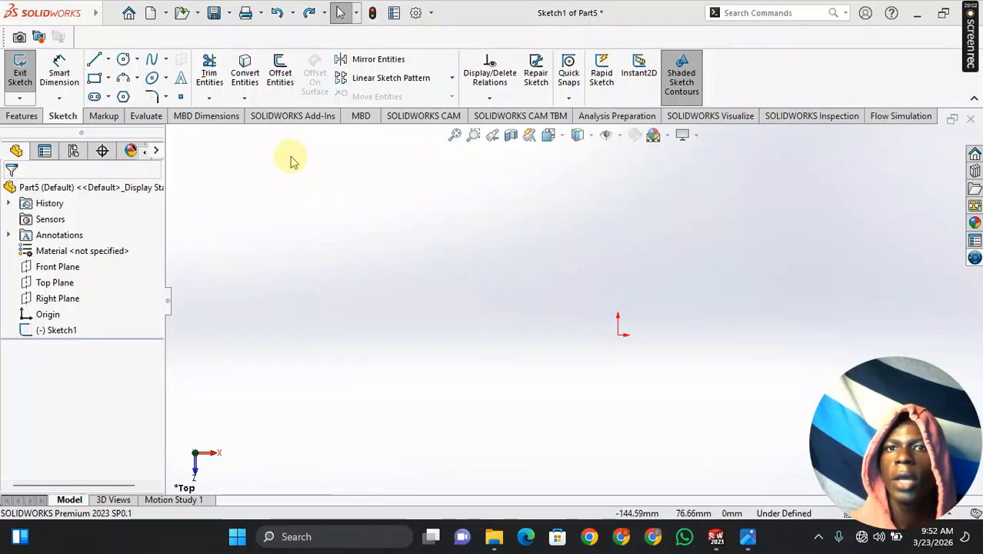
- Sketch an open S-shaped spline through four points in the Top Plane sketch, ending at about X 64 mm, Y 13 mm
click(21, 117)
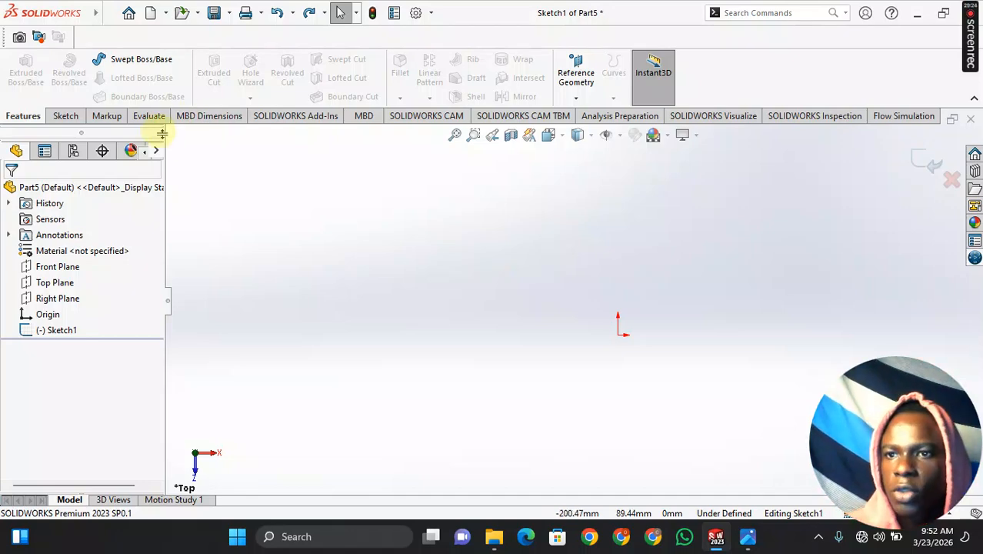
click(66, 117)
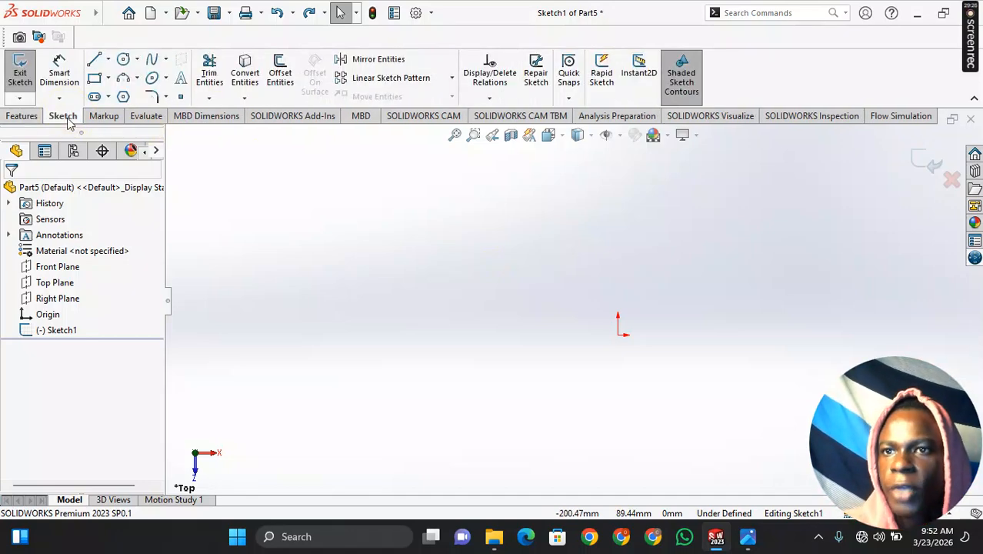
click(154, 61)
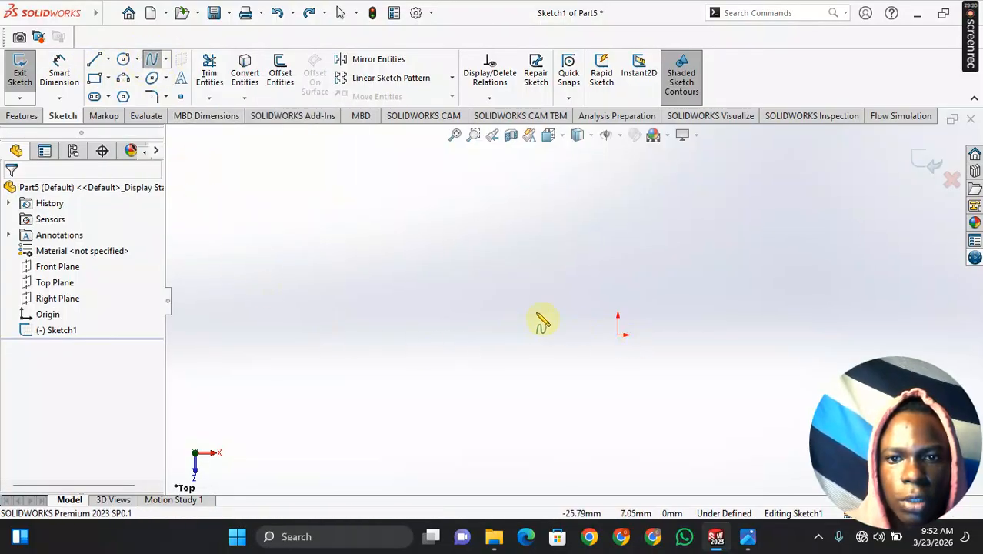
click(363, 261)
click(527, 269)
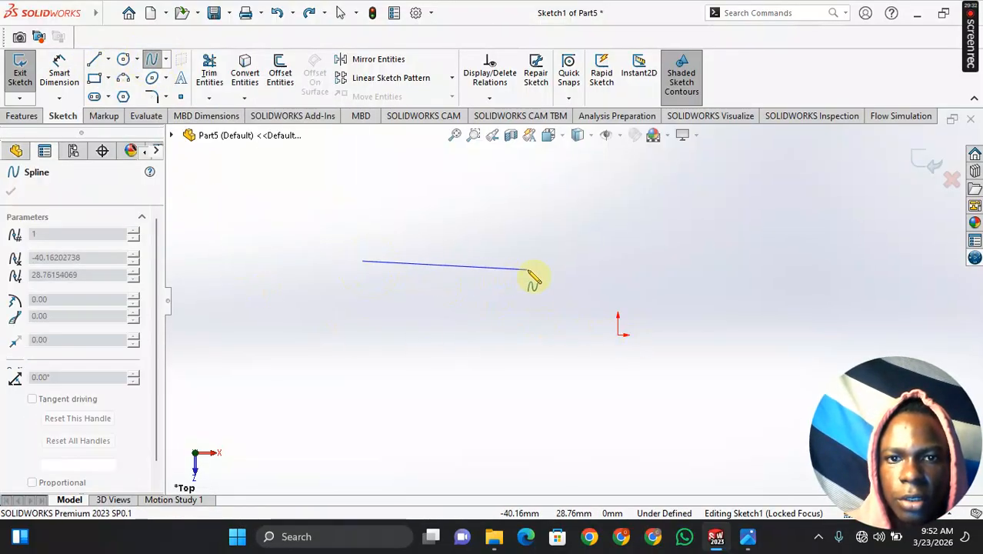
click(585, 382)
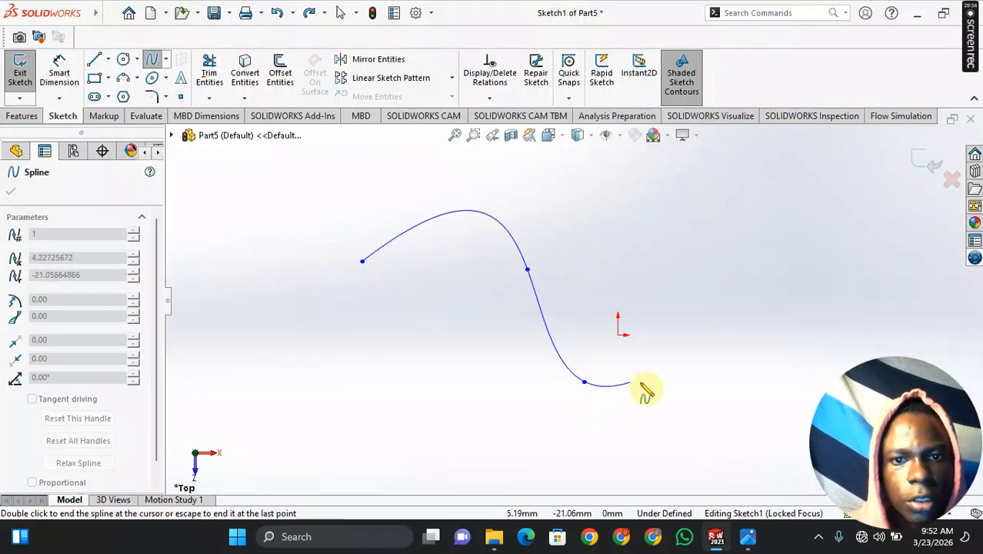
click(759, 303)
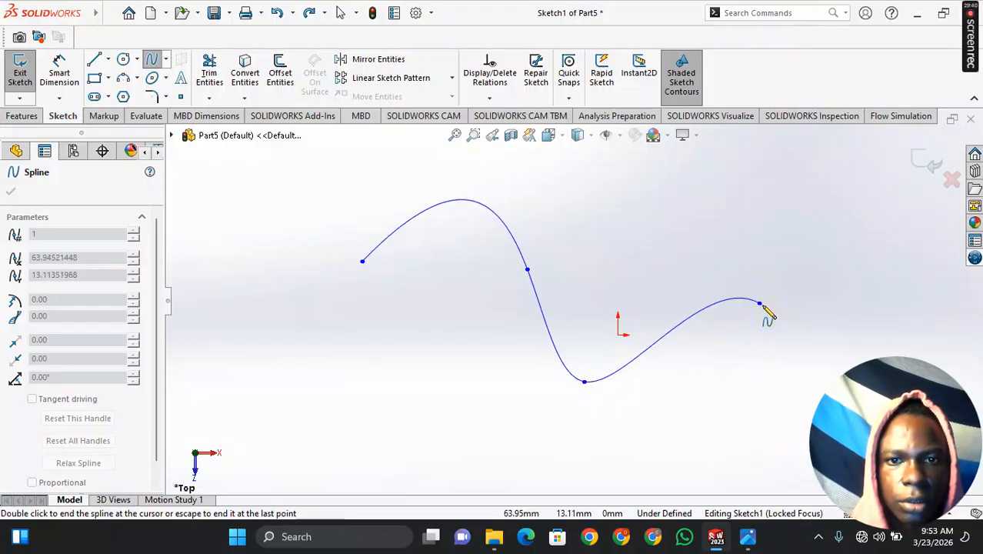
key(Escape)
ctrl+middle_drag(709, 285, 691, 272)
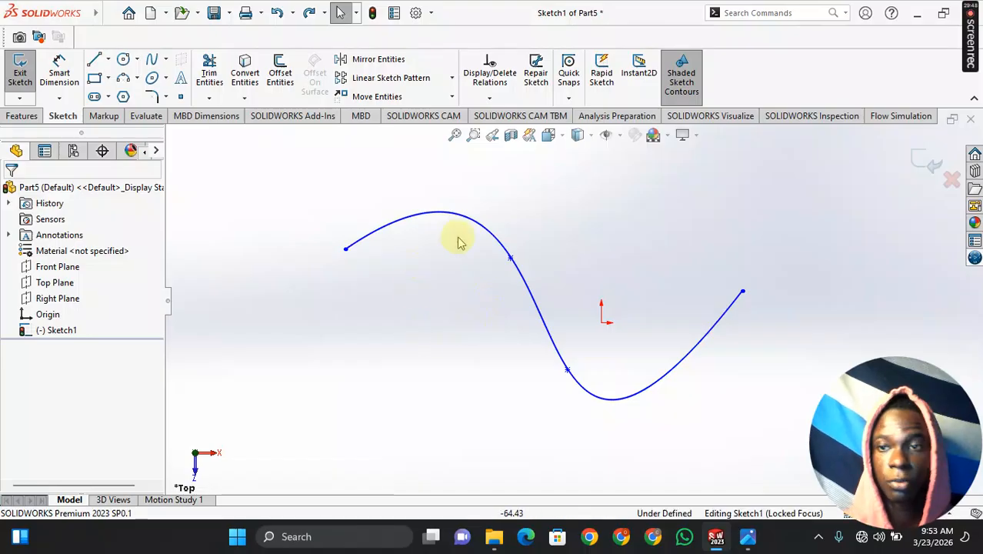
click(20, 116)
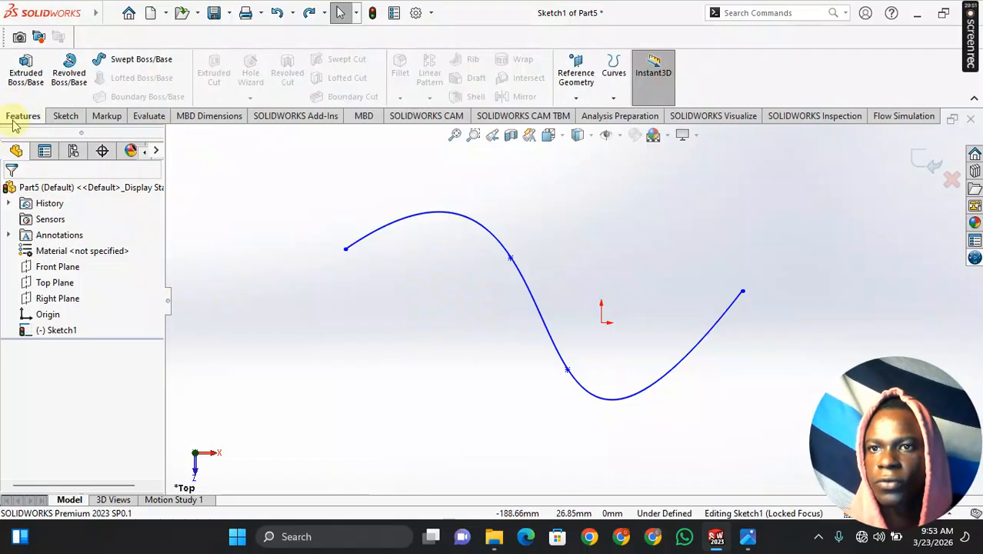
click(135, 62)
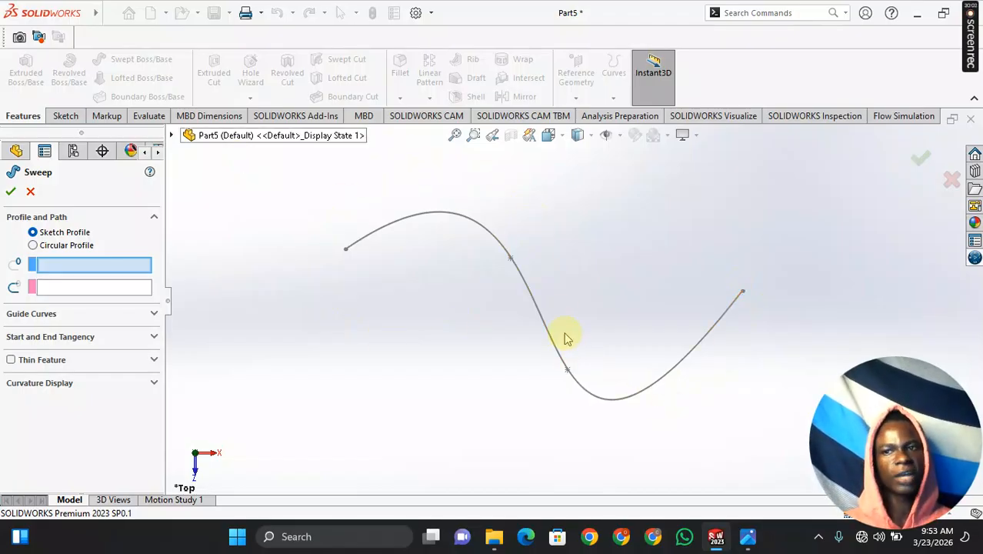
click(383, 236)
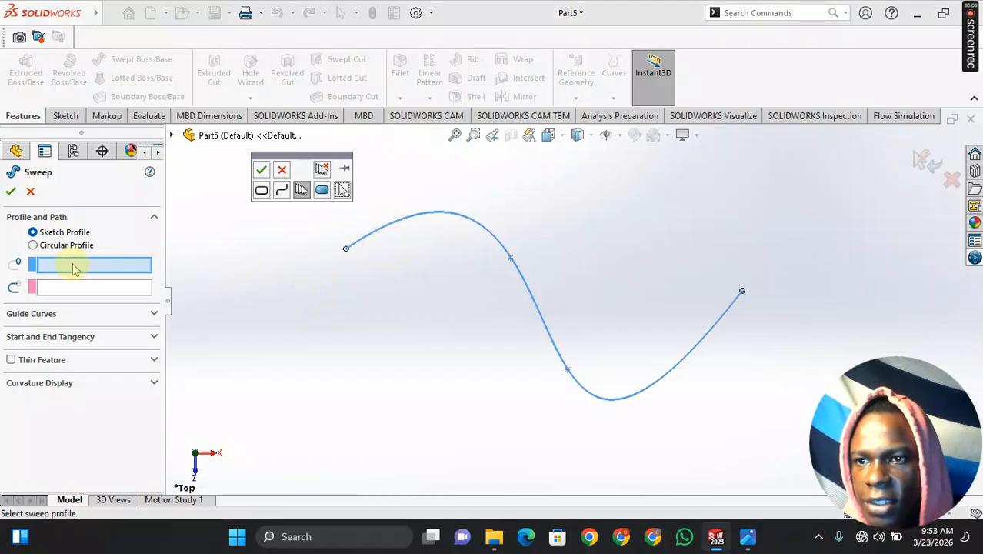
click(34, 246)
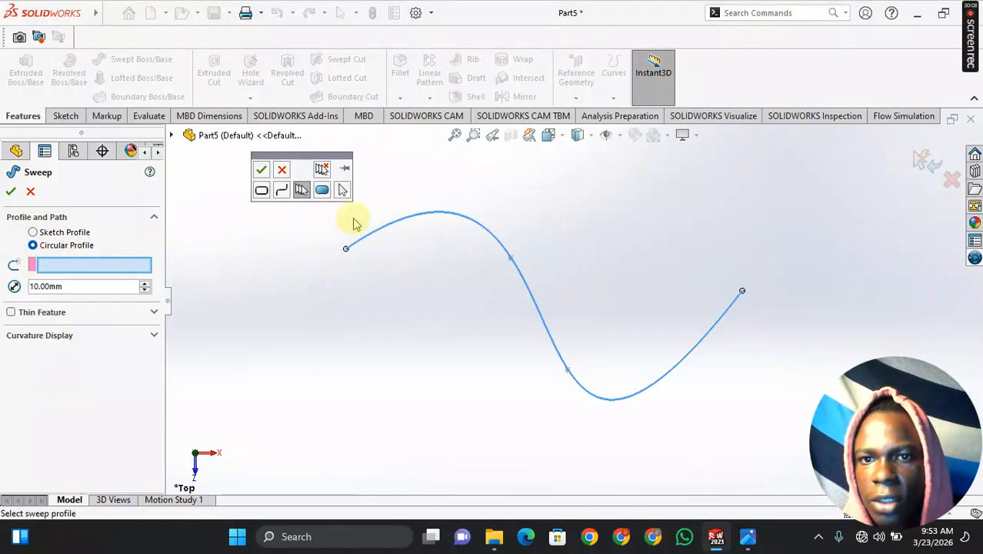
click(397, 230)
click(395, 230)
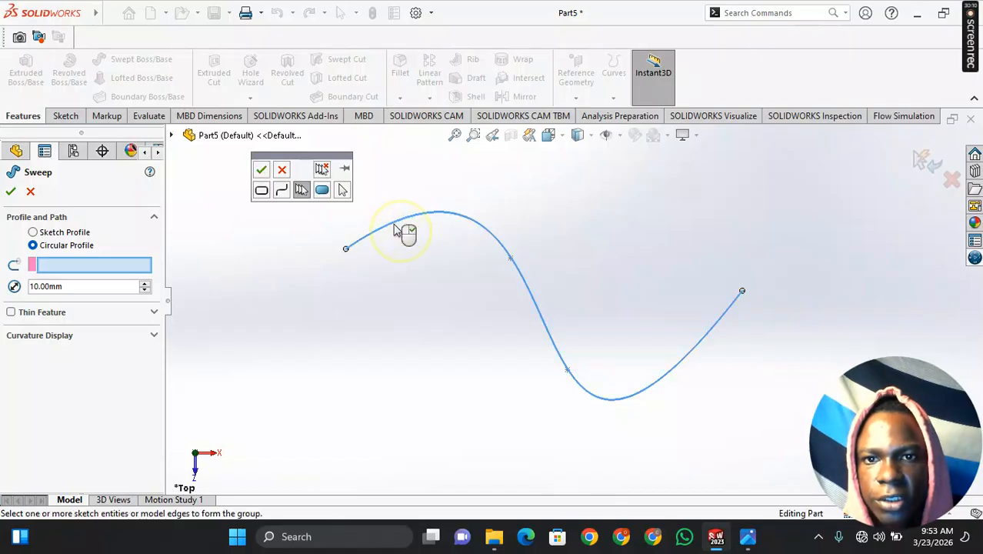
click(395, 230)
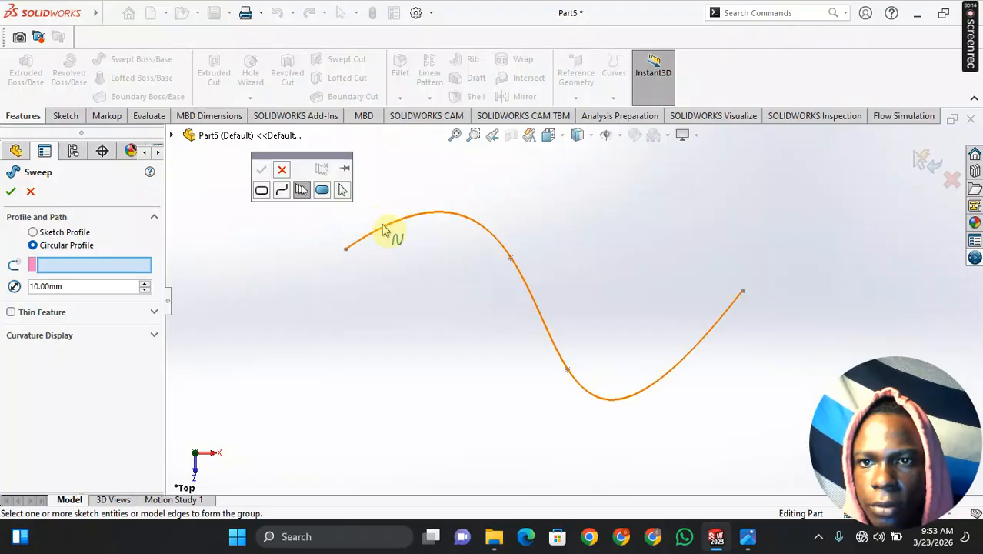
click(283, 170)
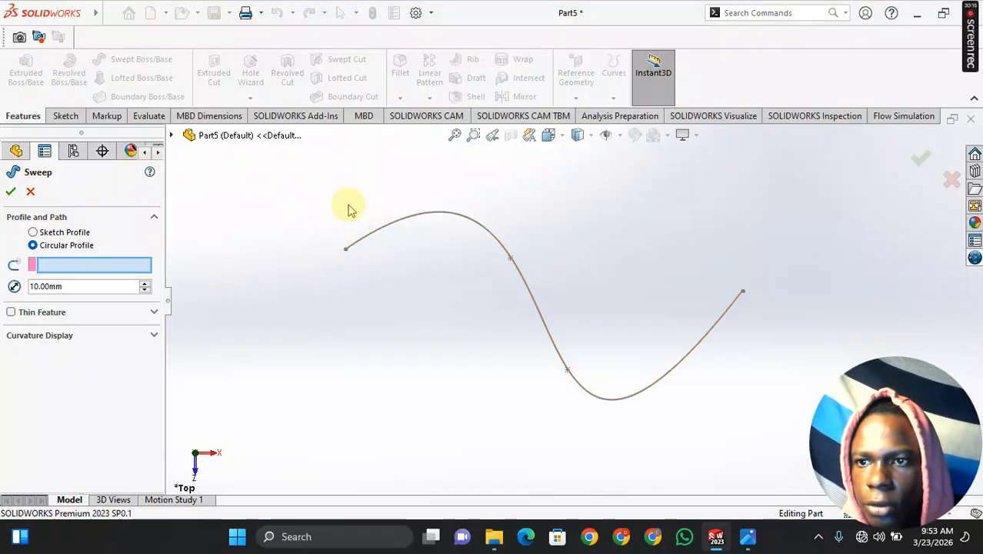
key(Escape)
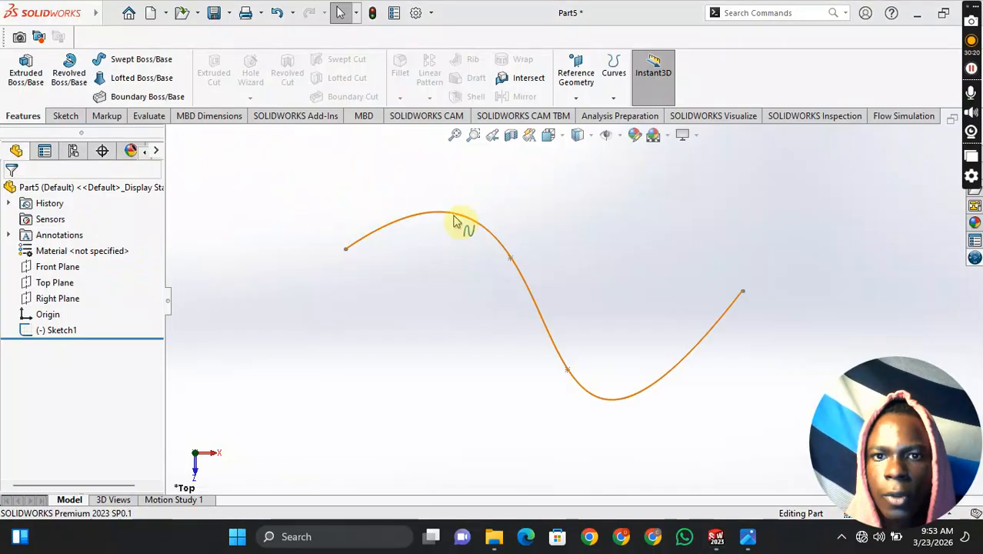
- Create a Swept Boss with a 10 mm circular profile along the S-shaped spline
click(142, 60)
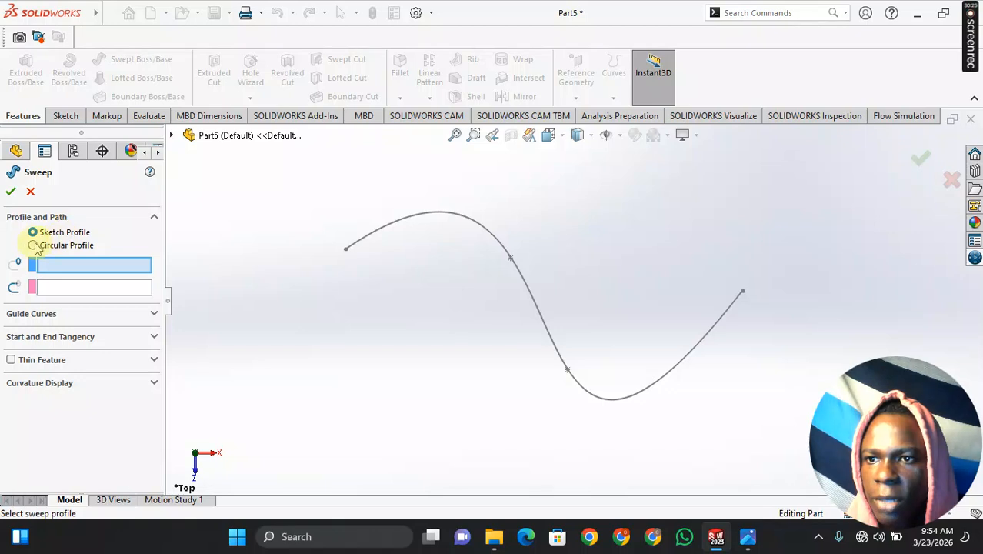
click(33, 245)
click(393, 230)
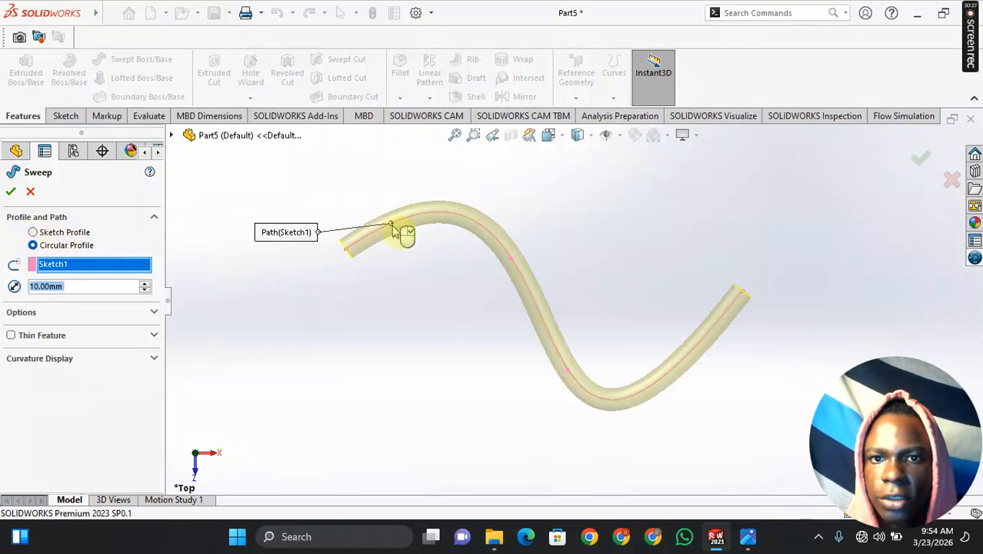
scroll(550, 298, up, 1)
middle_drag(496, 301, 459, 317)
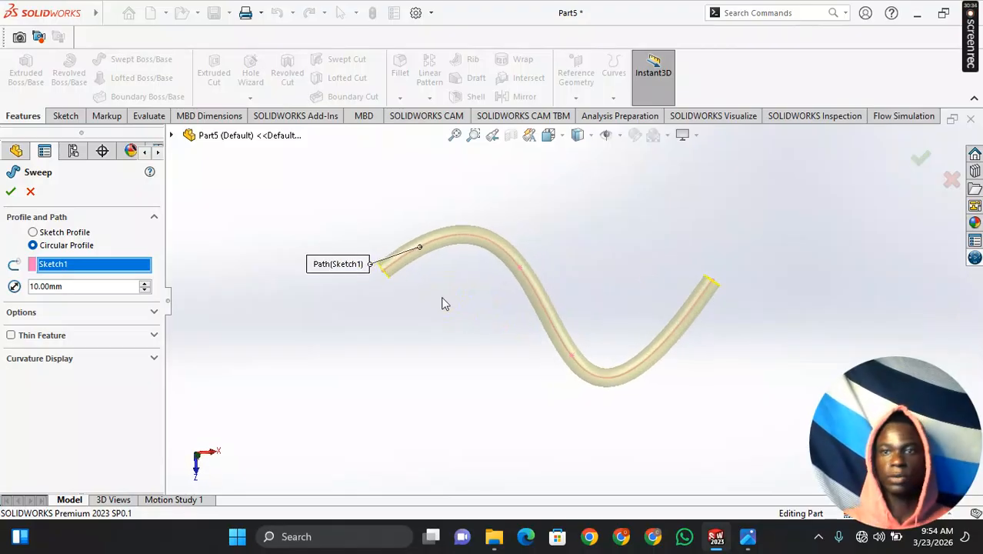
mouse_move(443, 305)
middle_down()
mouse_move(433, 257)
mouse_move(413, 263)
mouse_move(417, 213)
mouse_move(401, 200)
mouse_move(389, 213)
middle_up()
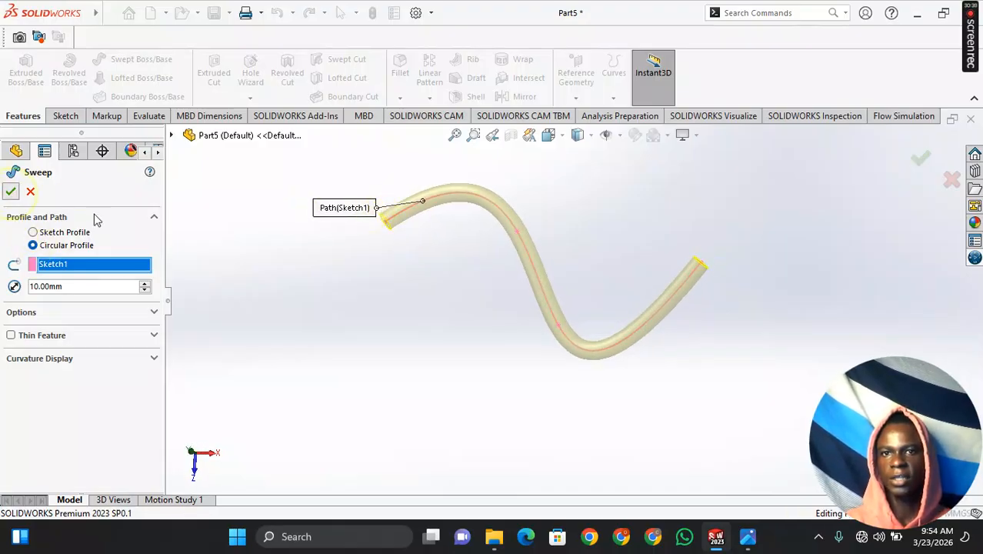
key(Return)
- Start a new sketch on the flat end face of the S-shaped rod
middle_drag(344, 266, 407, 260)
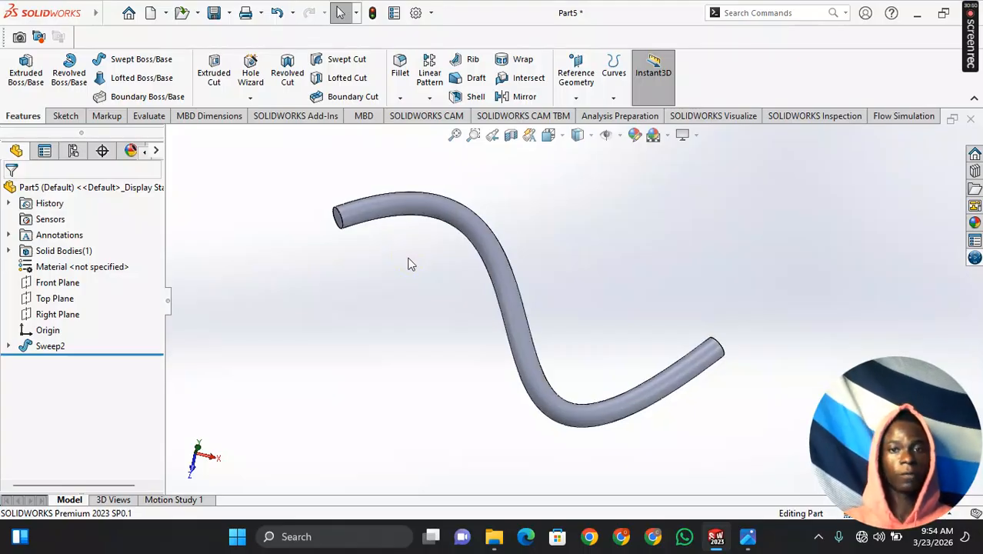
middle_drag(413, 267, 472, 310)
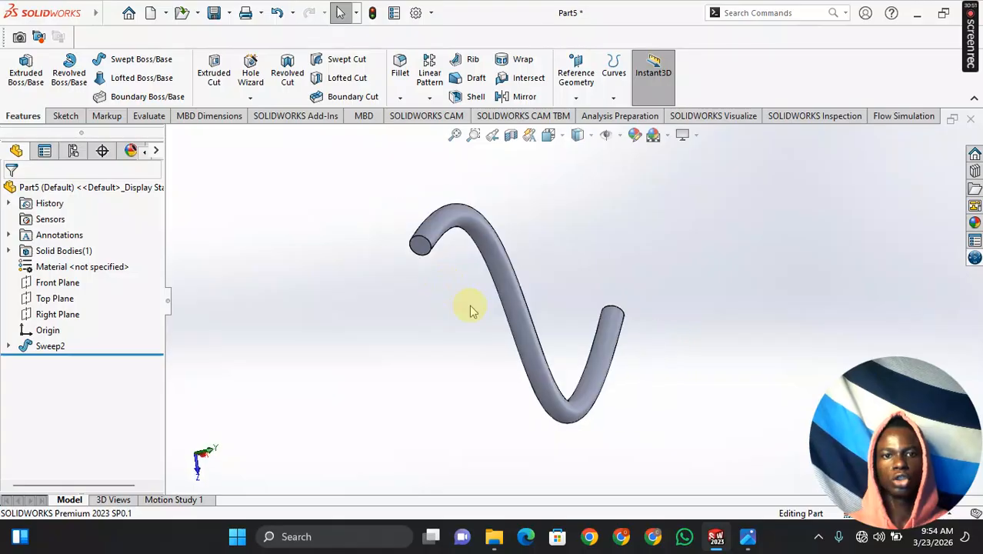
click(418, 248)
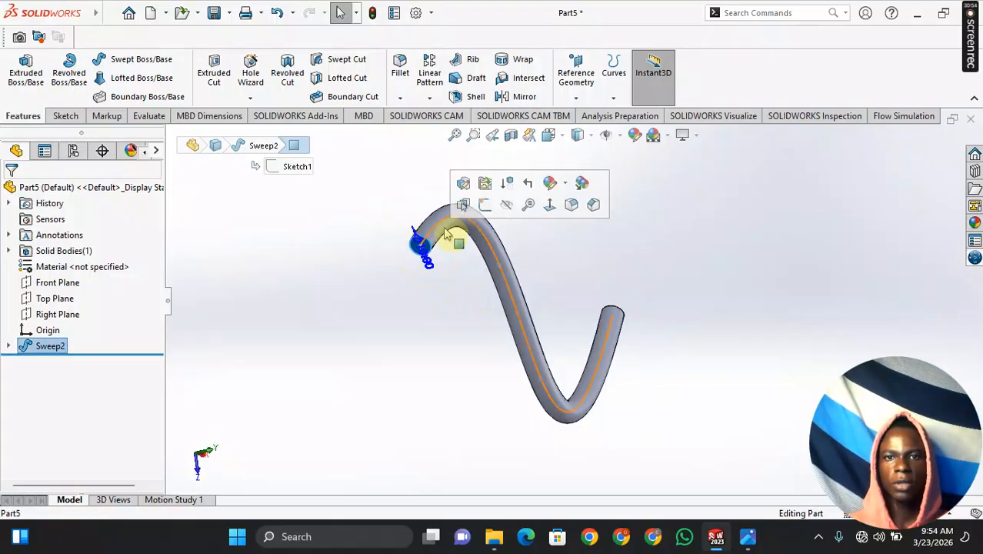
click(485, 204)
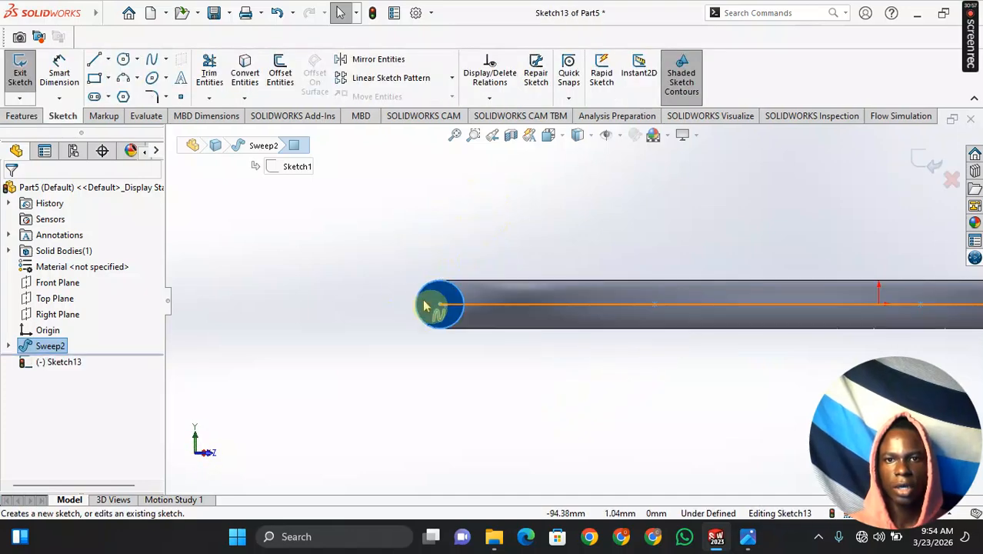
scroll(341, 236, up, 2)
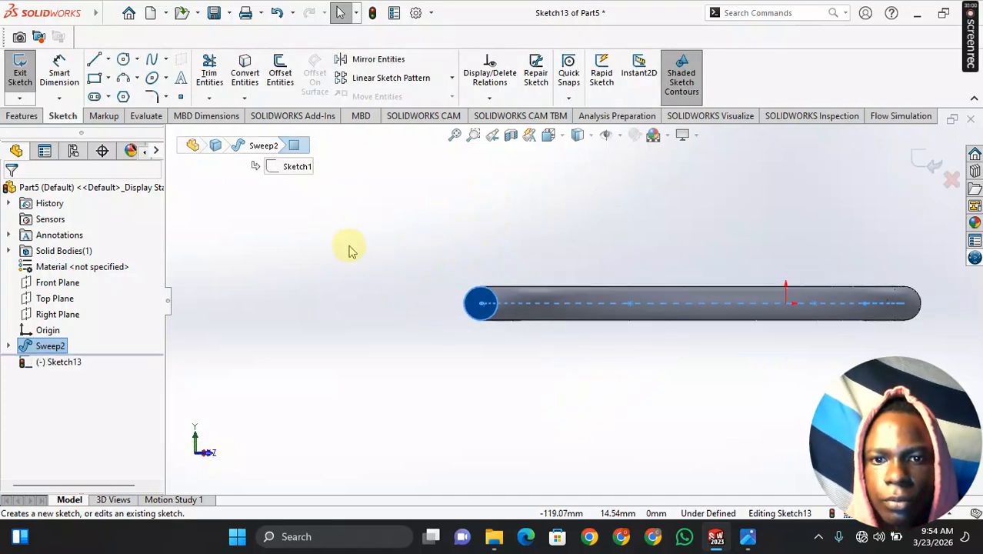
mouse_move(352, 254)
middle_down()
mouse_move(338, 234)
mouse_move(384, 271)
middle_up()
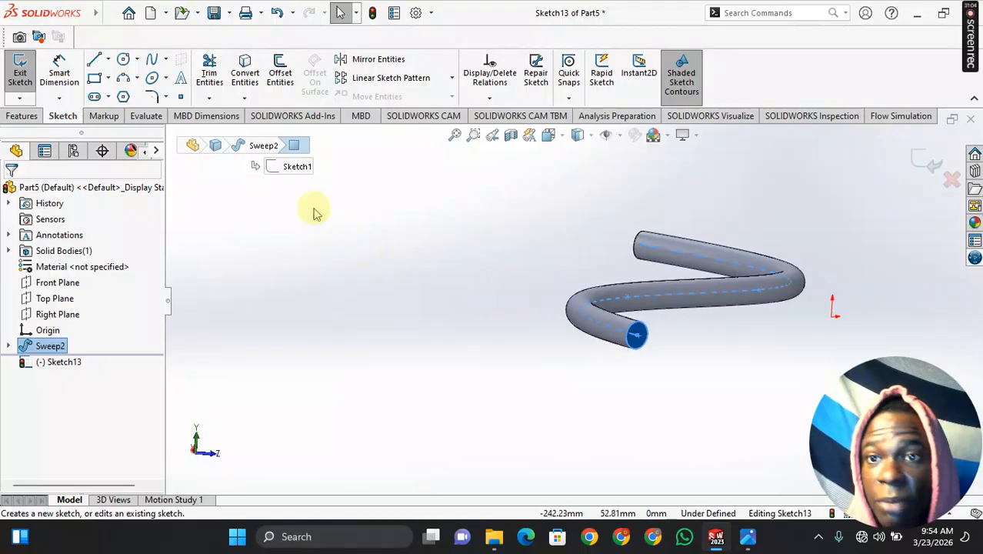
- Try a circle about 3.9 mm in radius centred on the rod's end face and undo it
click(123, 60)
middle_drag(680, 389, 548, 334)
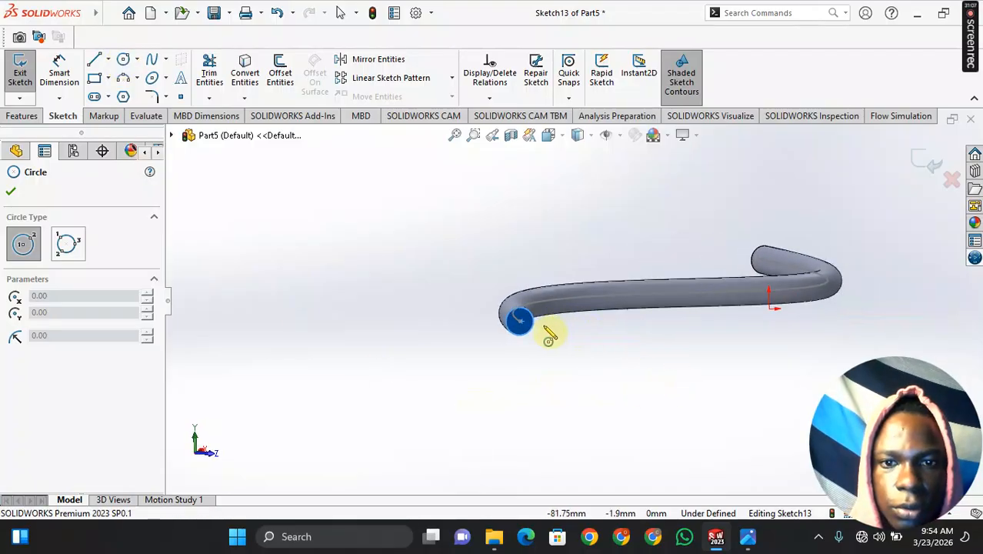
scroll(542, 334, down, 4)
click(527, 317)
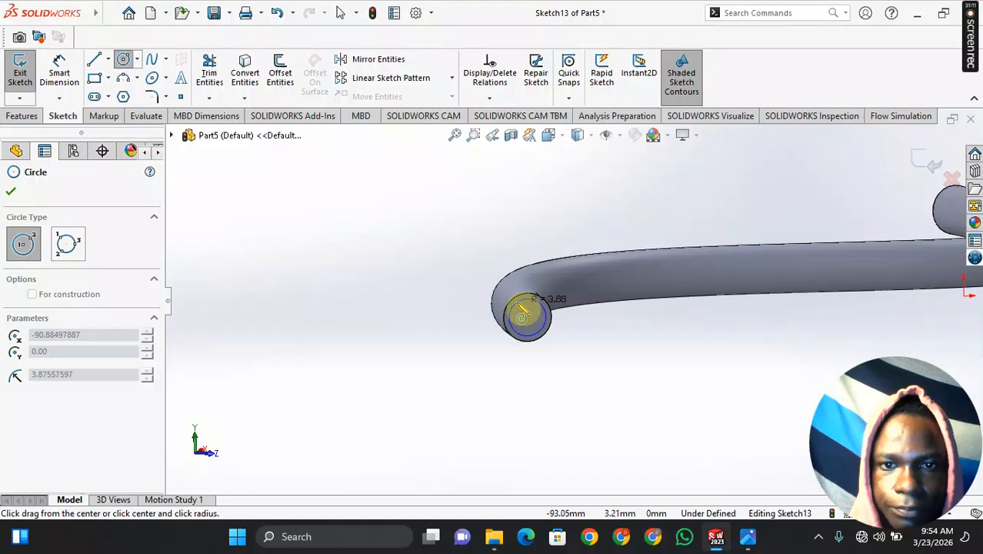
click(520, 315)
key(Escape)
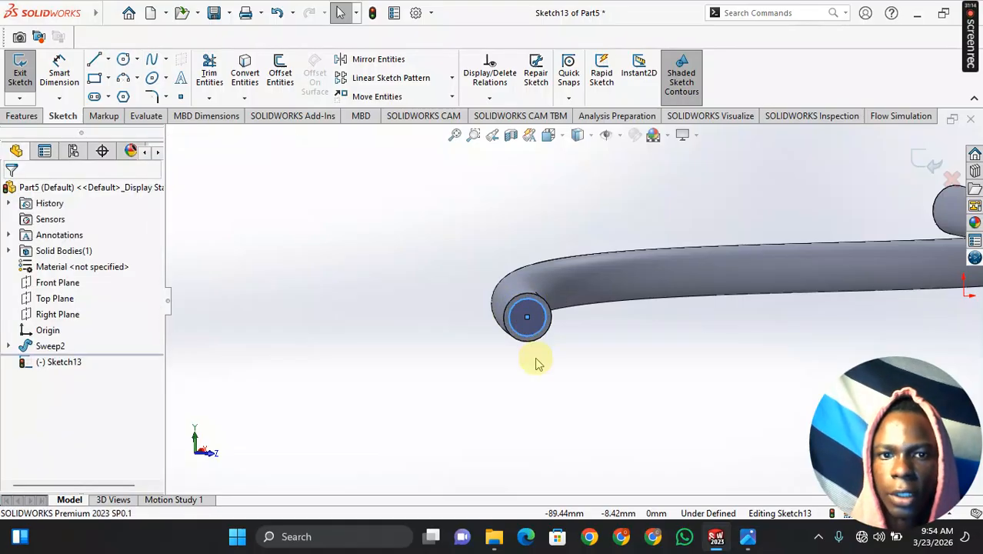
middle_drag(538, 363, 527, 388)
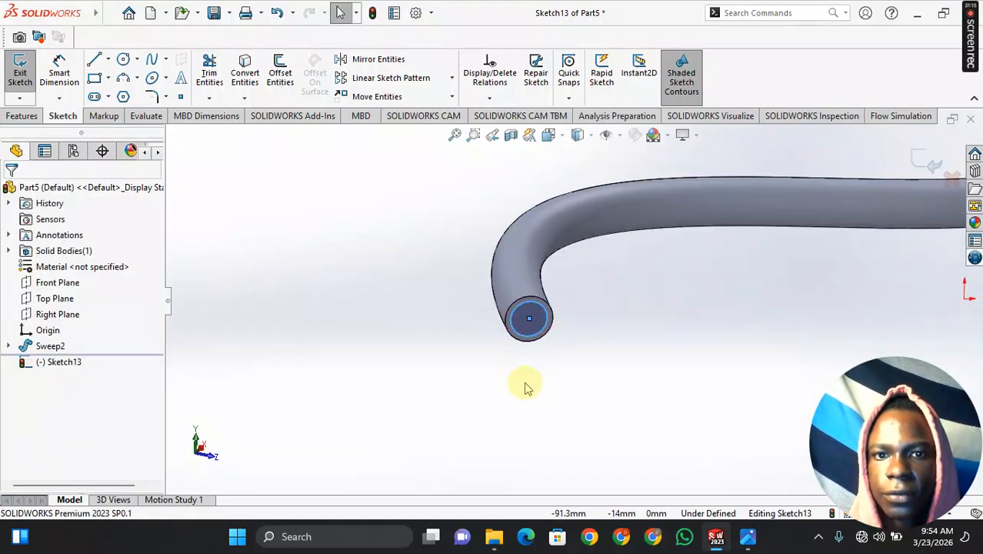
key(ctrl+z)
- Convert the rod's circular end-face edge into sketch geometry
scroll(530, 382, up, 1)
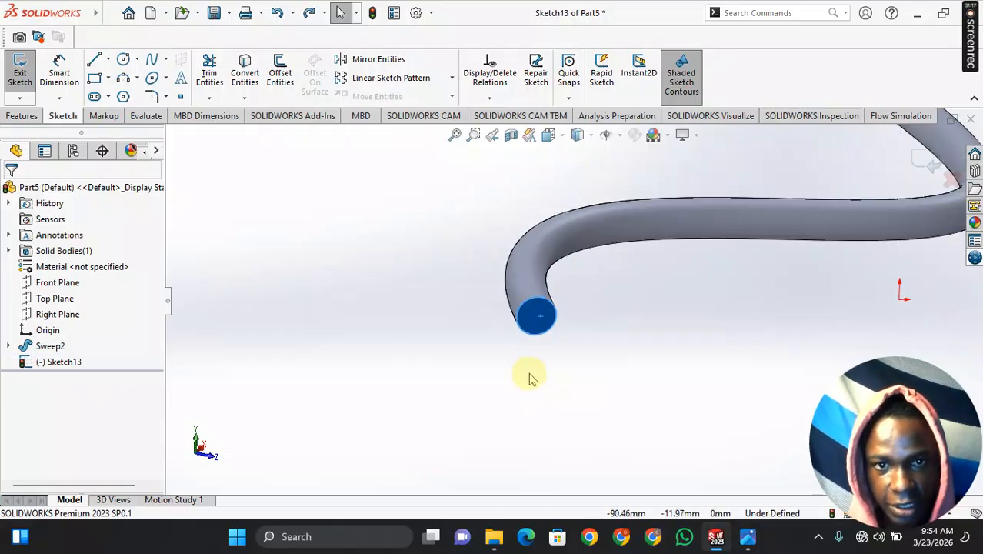
click(245, 72)
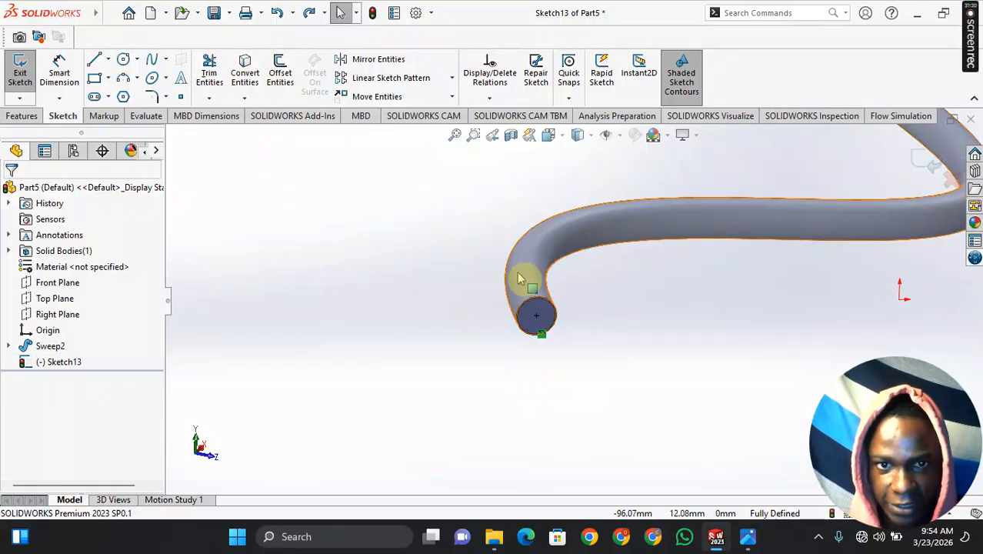
scroll(523, 308, down, 3)
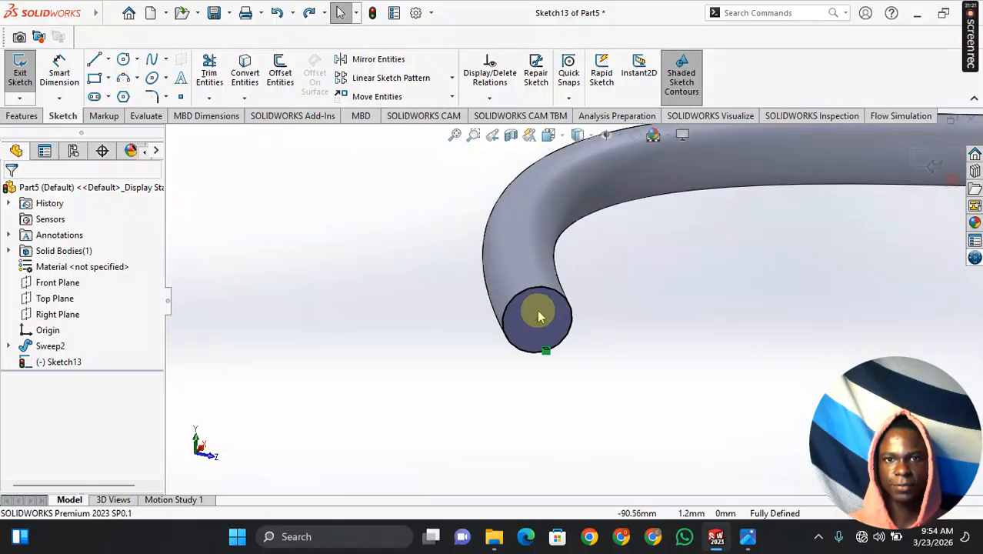
- Offset the converted end-face circle inward by 1 mm using the reversed direction
click(525, 296)
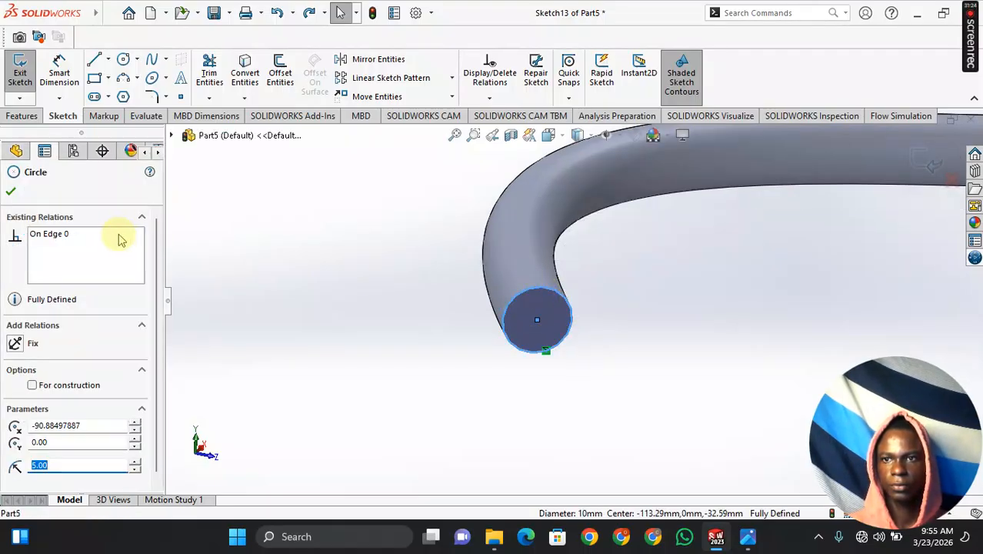
click(11, 192)
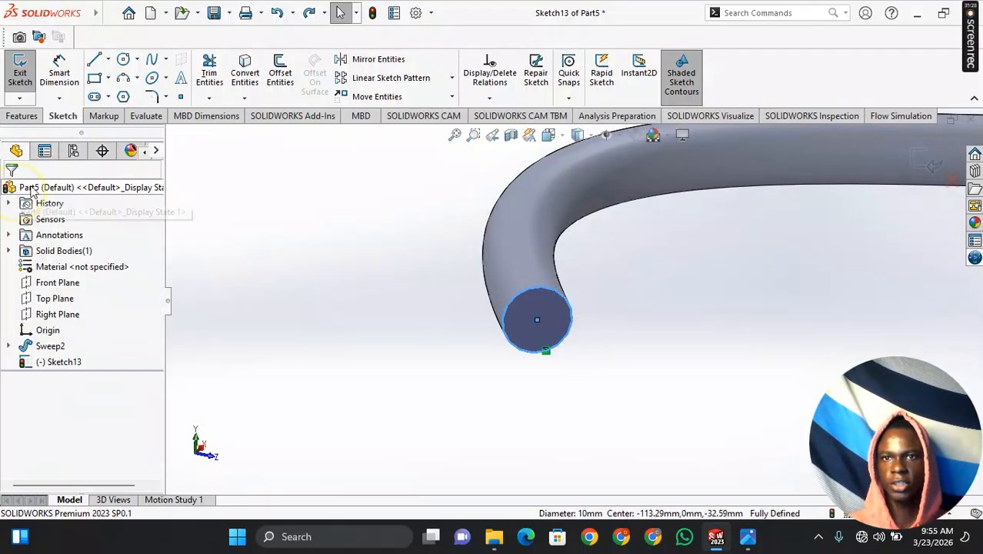
click(280, 74)
text(2)
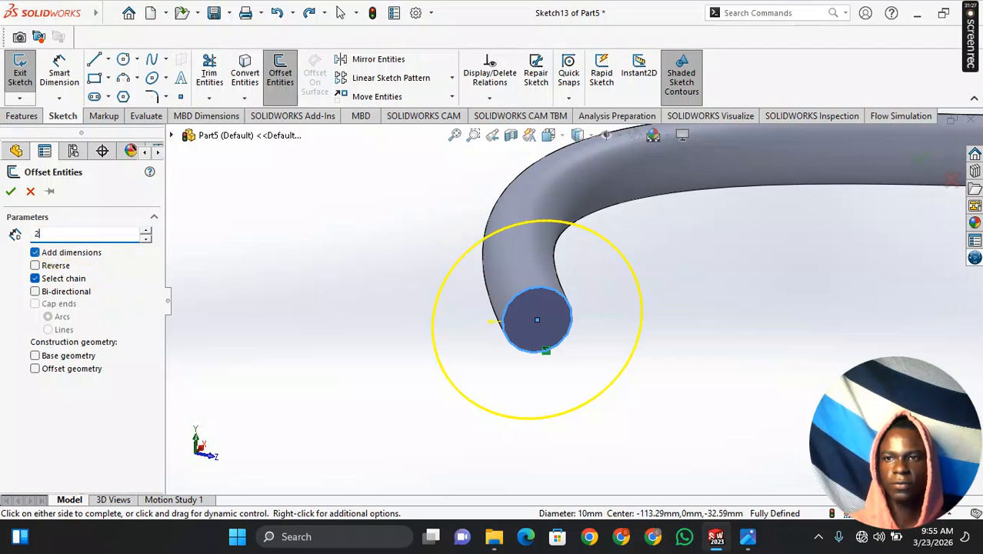
key(Return)
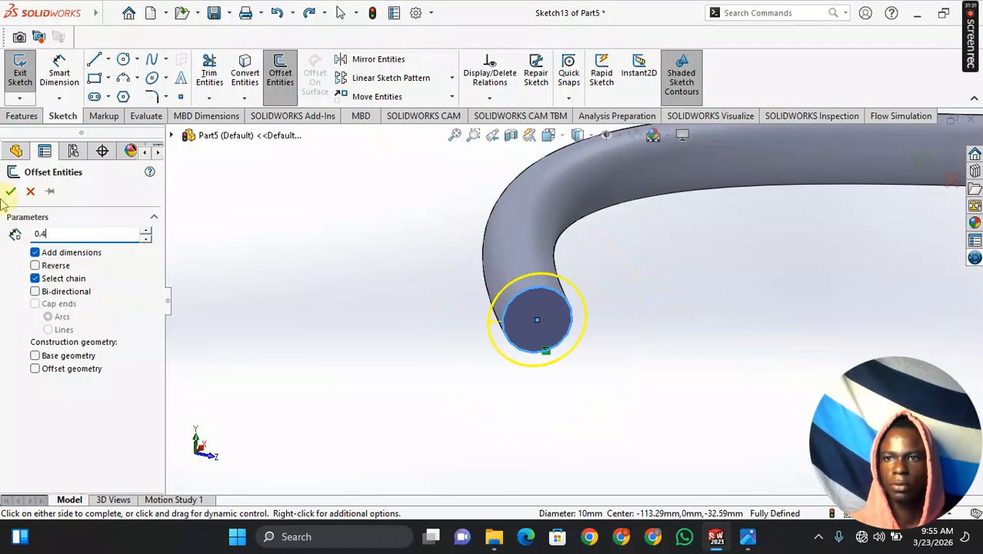
key(Return)
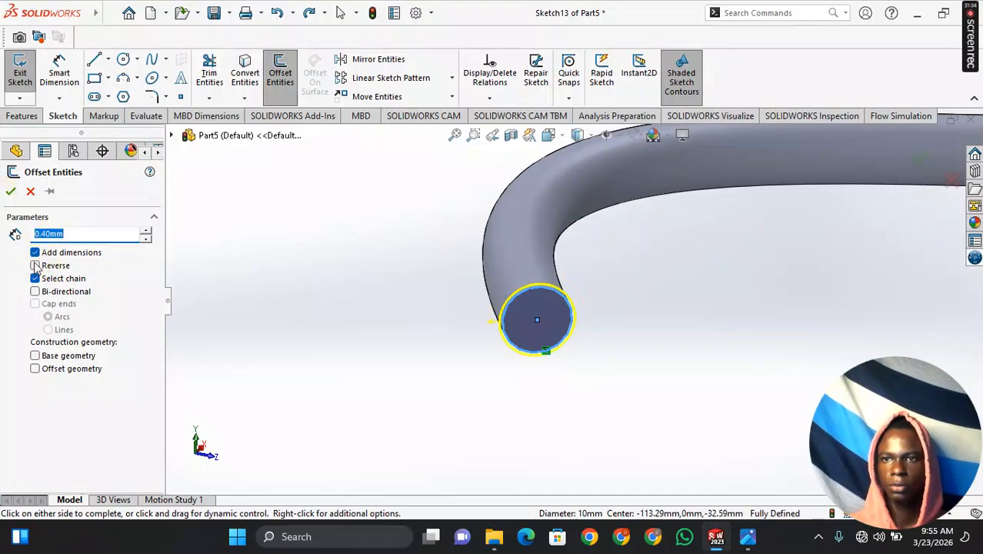
click(35, 265)
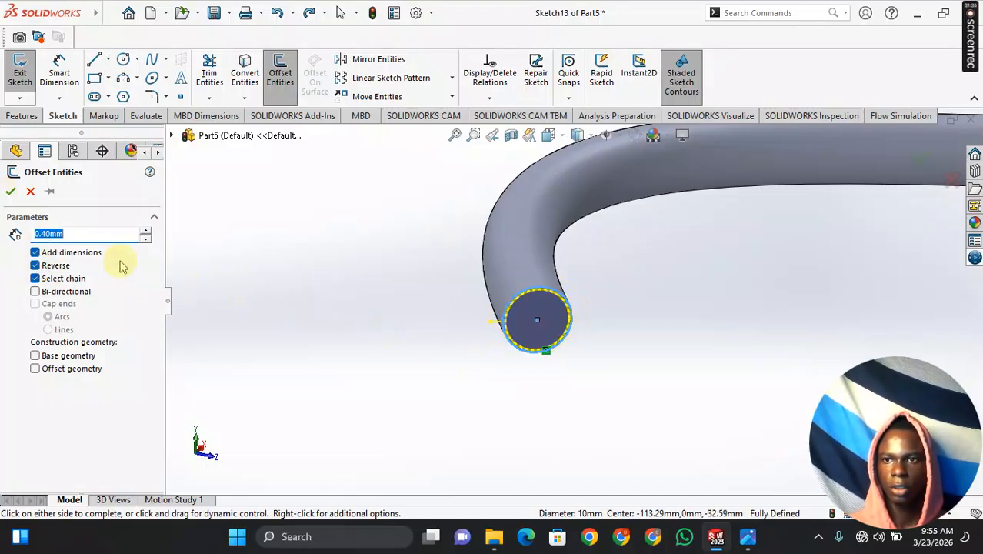
text(1)
key(Return)
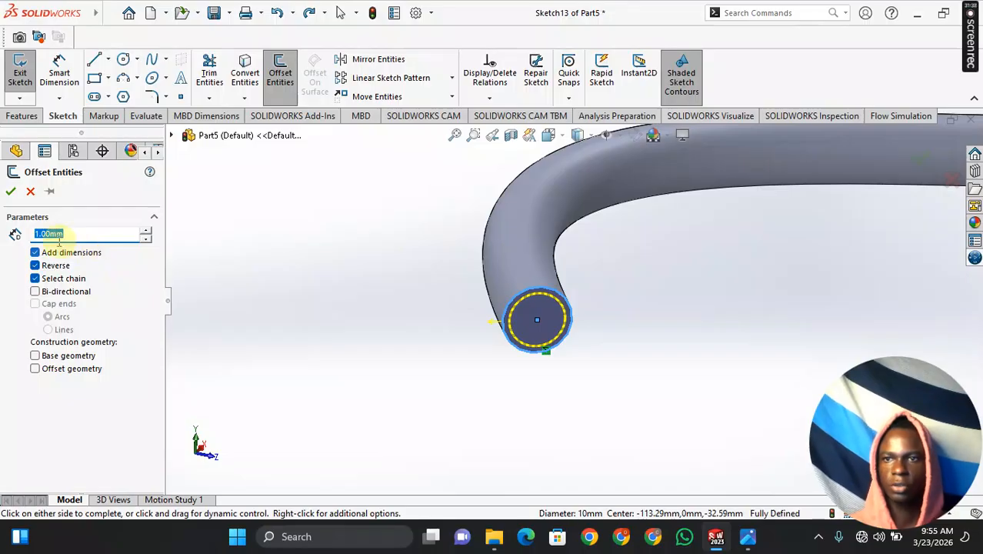
click(11, 192)
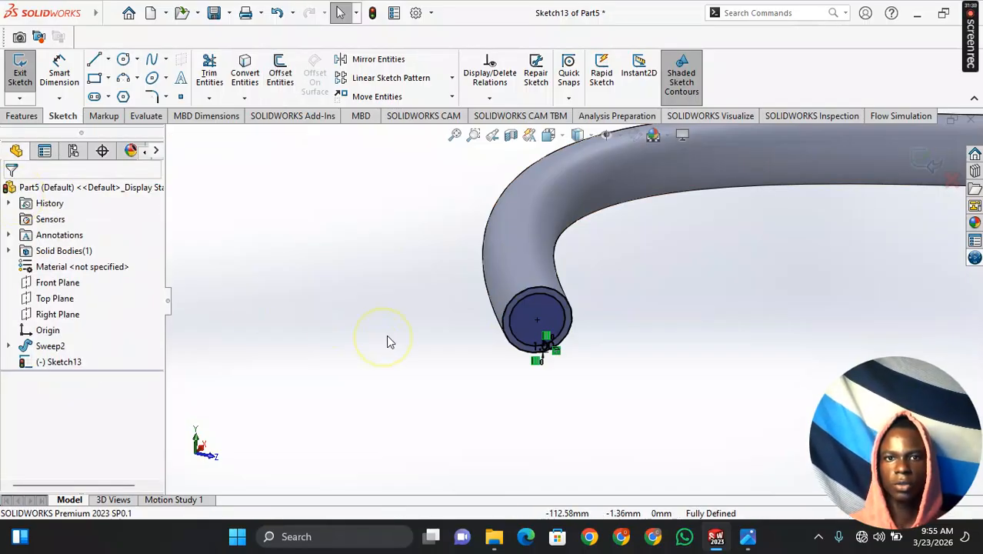
- Set up an Extruded Cut from the end-face ring sketch with the Through All end condition
click(23, 116)
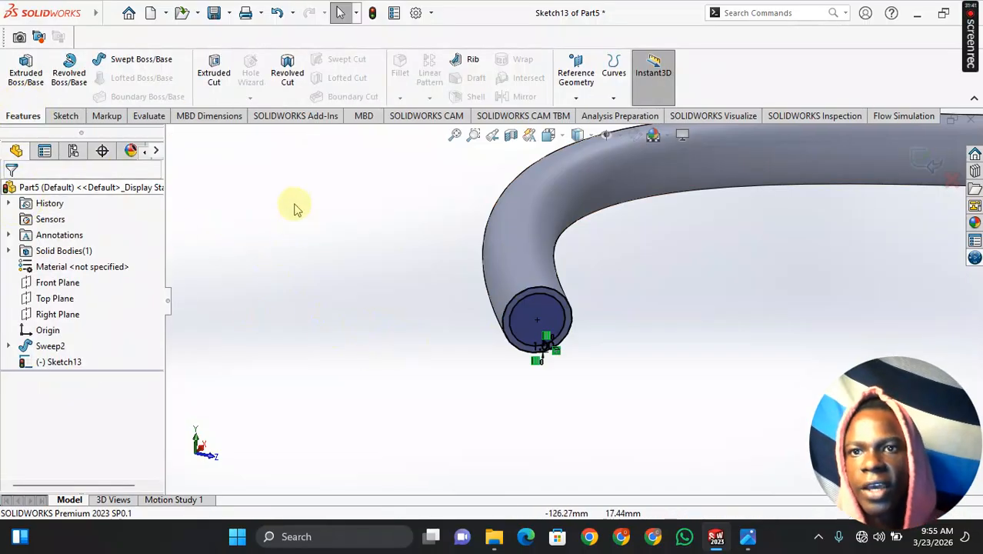
click(208, 66)
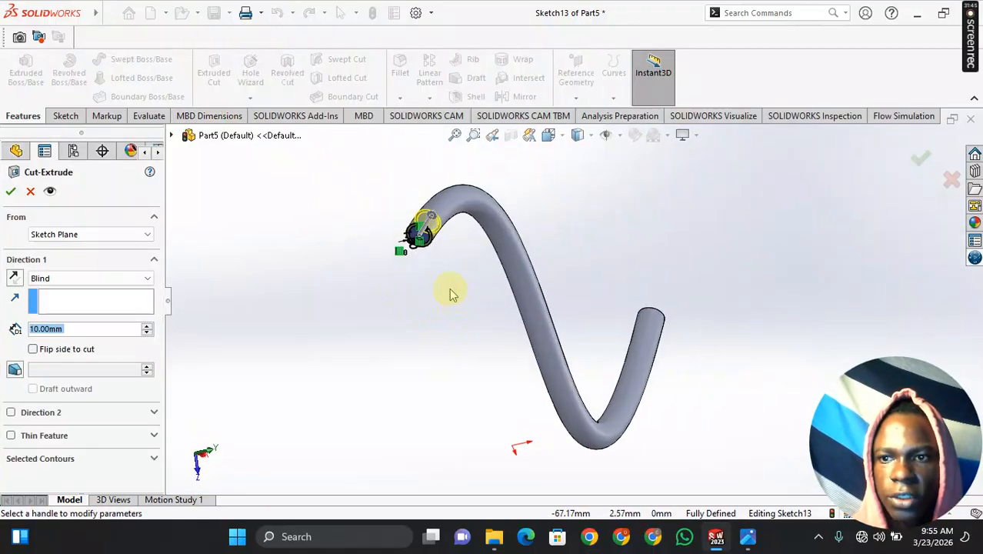
click(116, 279)
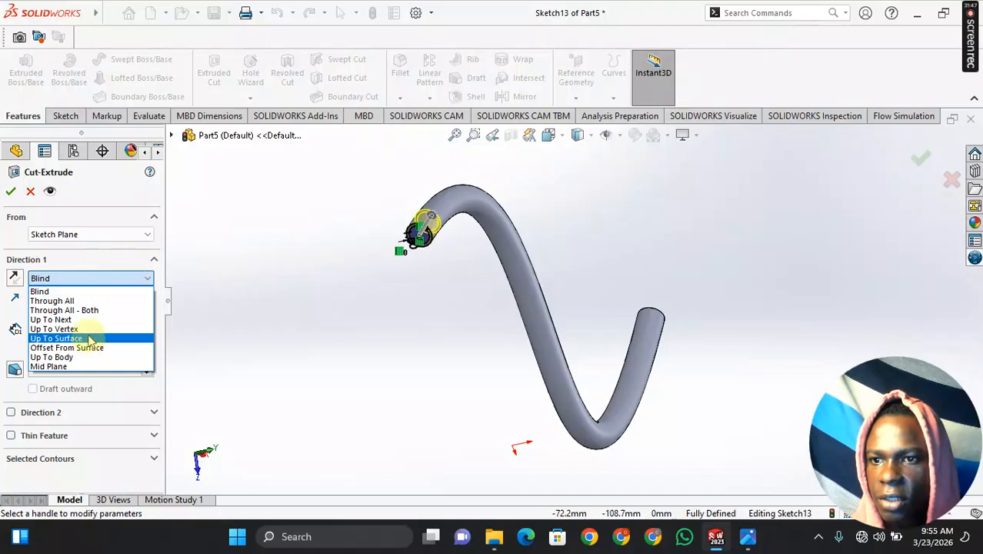
click(90, 300)
scroll(303, 288, up, 2)
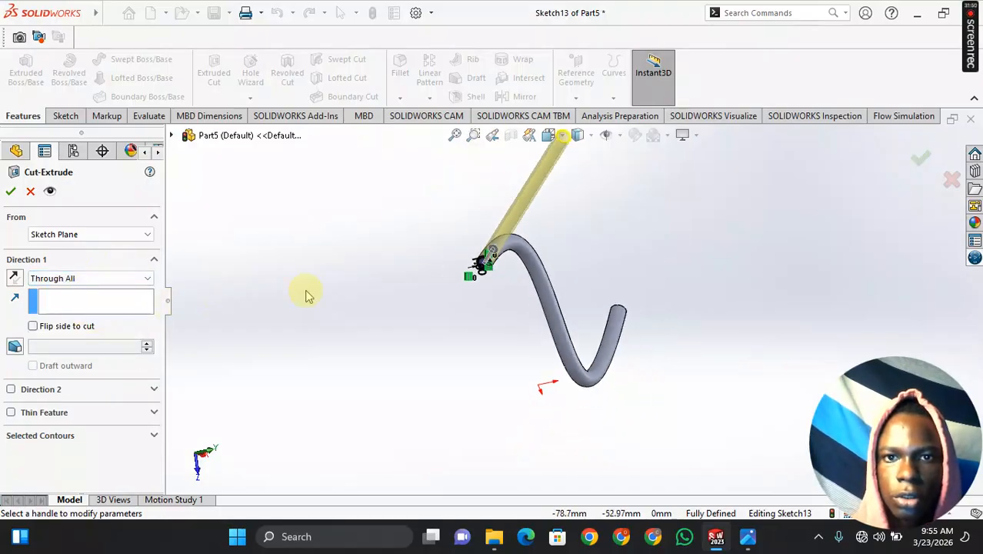
ctrl+middle_drag(447, 291, 399, 350)
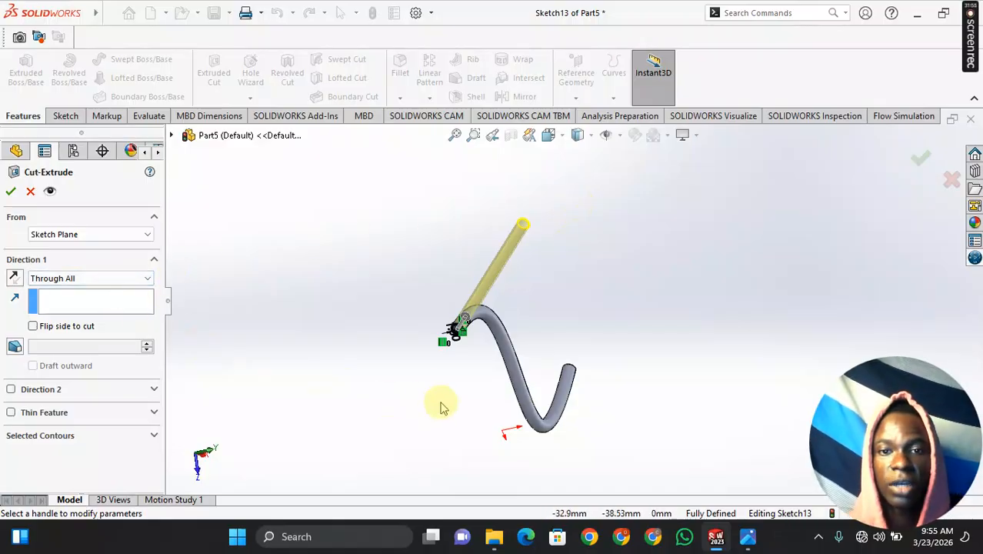
middle_drag(441, 403, 351, 390)
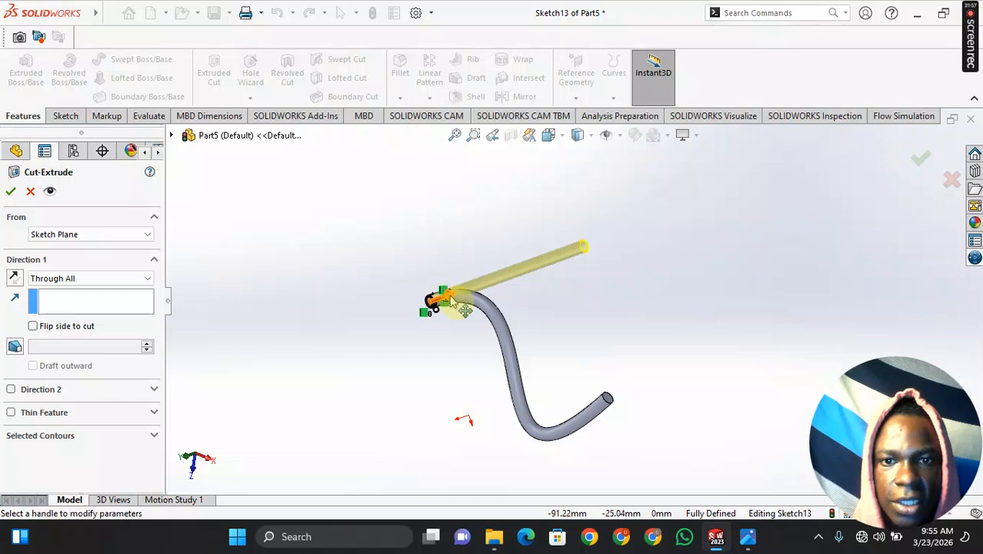
- Apply the Through All cut and keep all bodies it produces
click(10, 192)
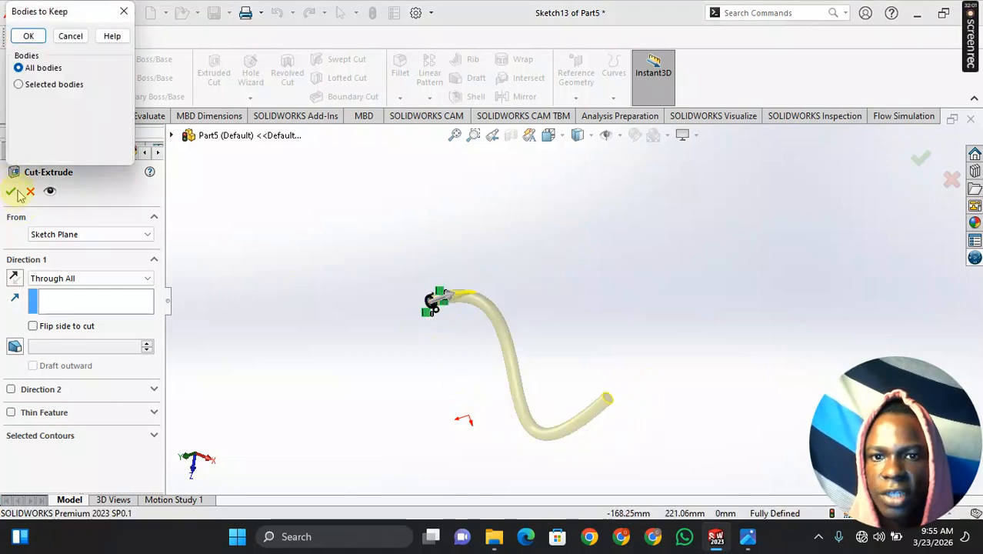
click(19, 85)
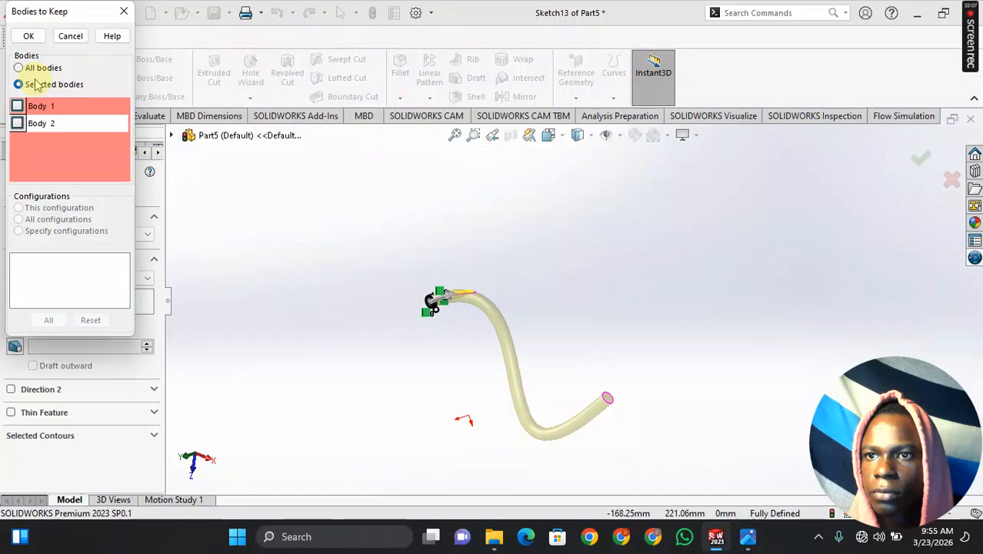
click(18, 68)
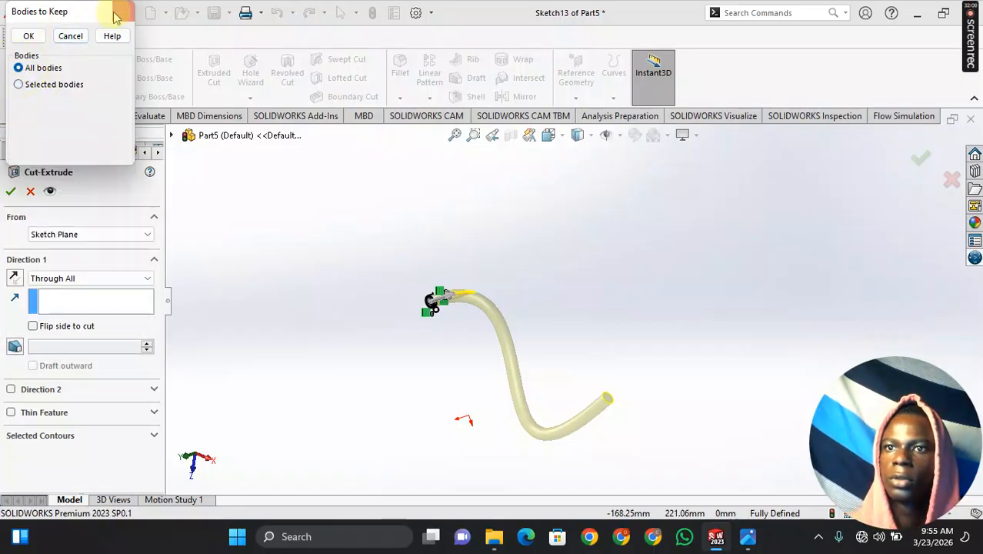
click(115, 13)
click(10, 192)
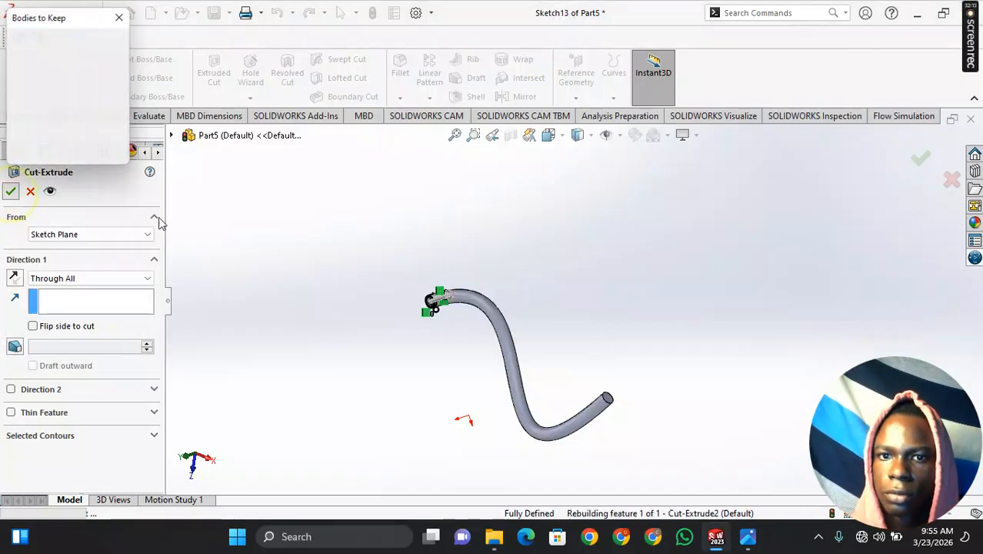
click(31, 37)
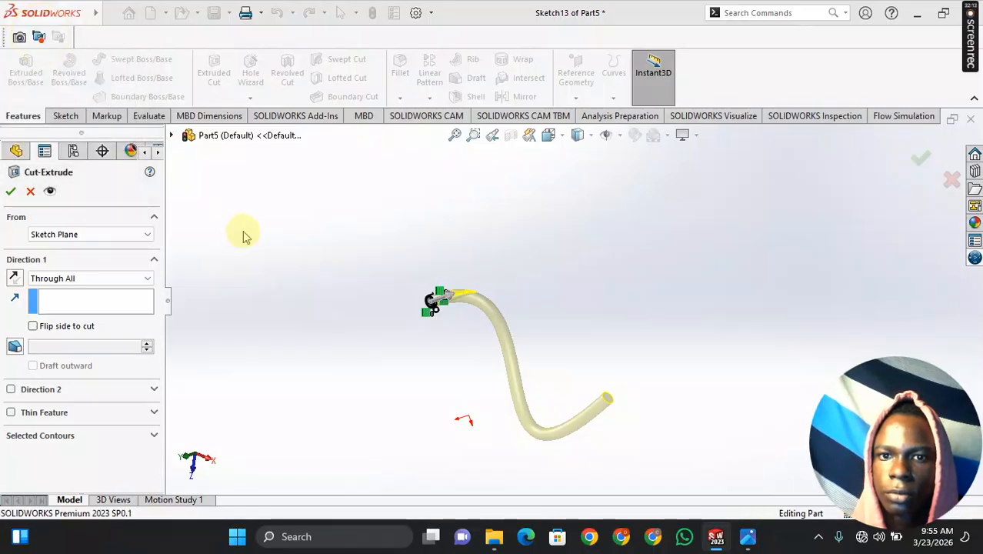
- Inspect where the straight cut passes through the curved rod near its end
middle_drag(349, 266, 386, 273)
scroll(445, 318, down, 3)
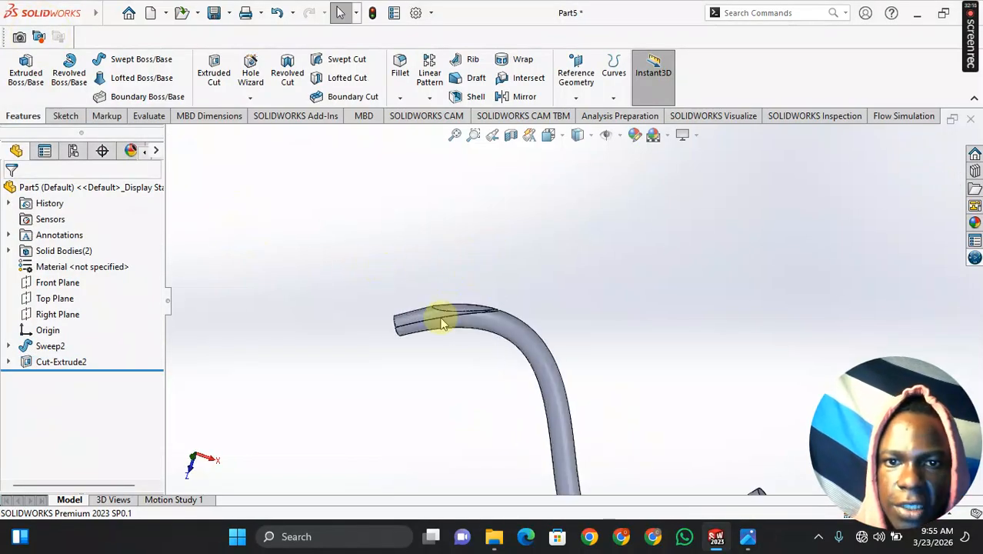
middle_drag(446, 319, 449, 235)
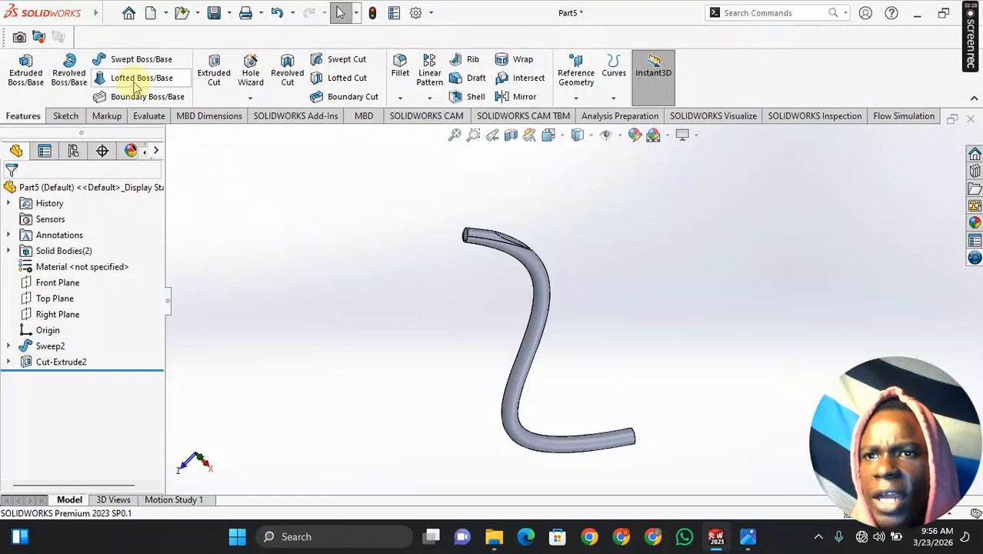
- Check the stepped block's reference drawing, and switch to the hollow stepped block in Part3
click(744, 535)
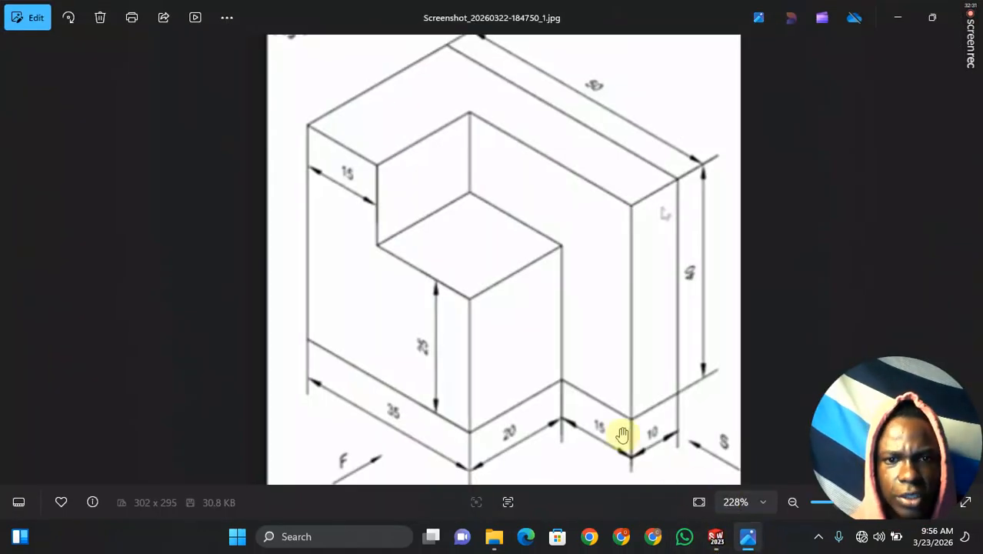
mouse_move(711, 542)
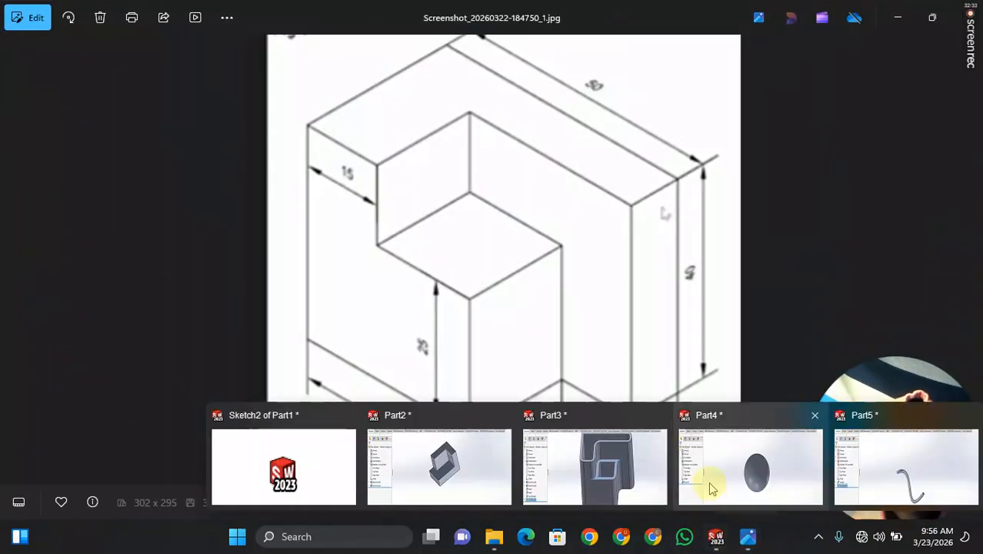
click(642, 476)
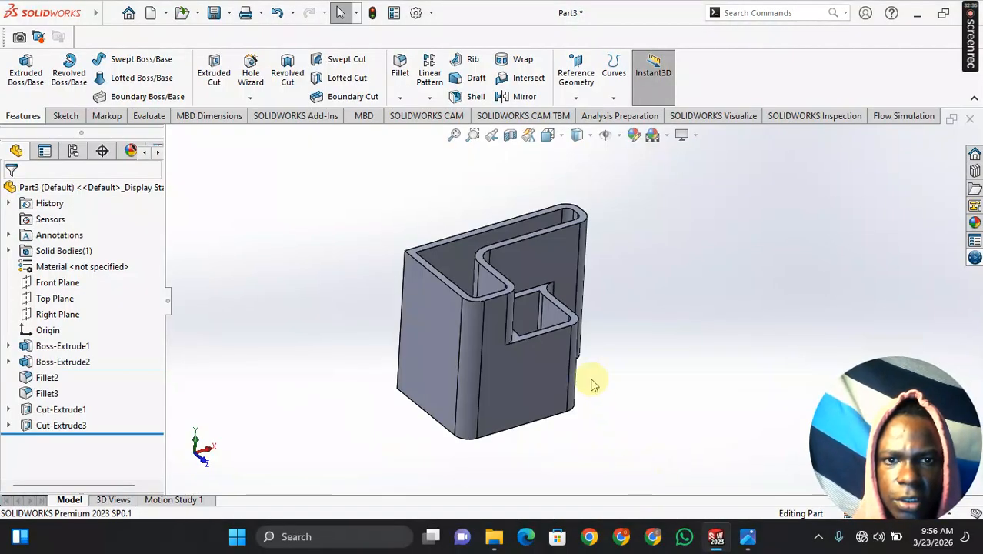
middle_drag(541, 300, 512, 303)
scroll(478, 313, down, 2)
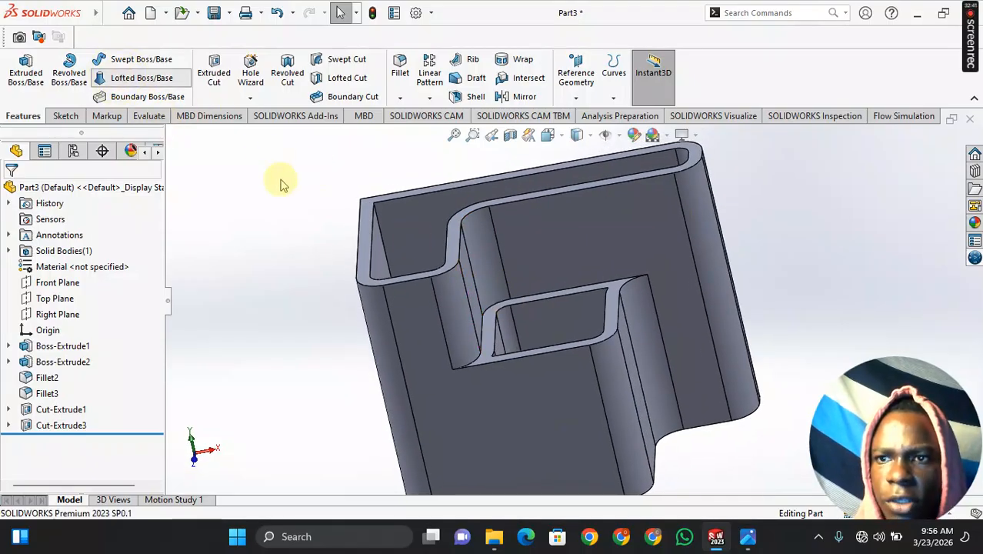
- Try to create a Lofted Boss/Base using four adjacent outer edges of the lower step's top rim as profiles
middle_drag(275, 191, 253, 247)
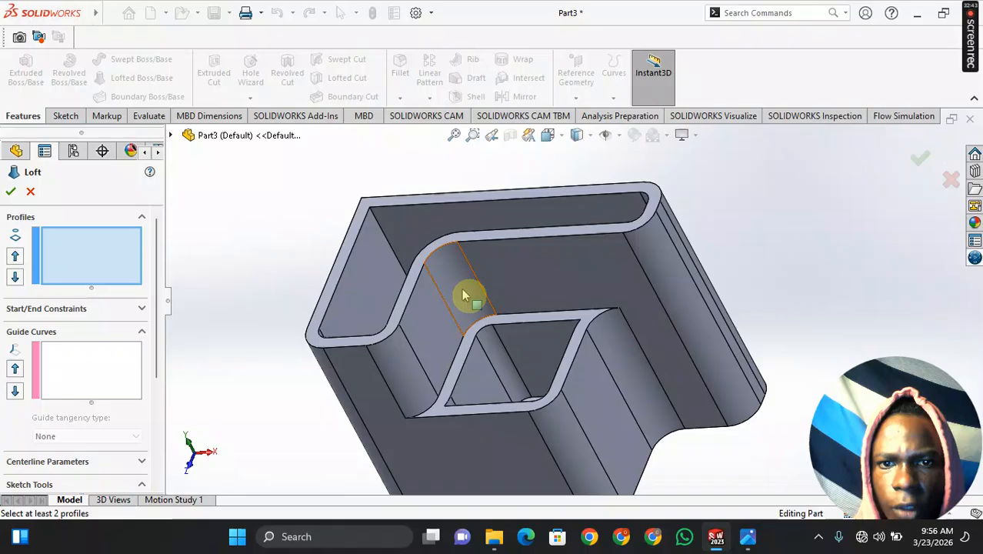
click(491, 317)
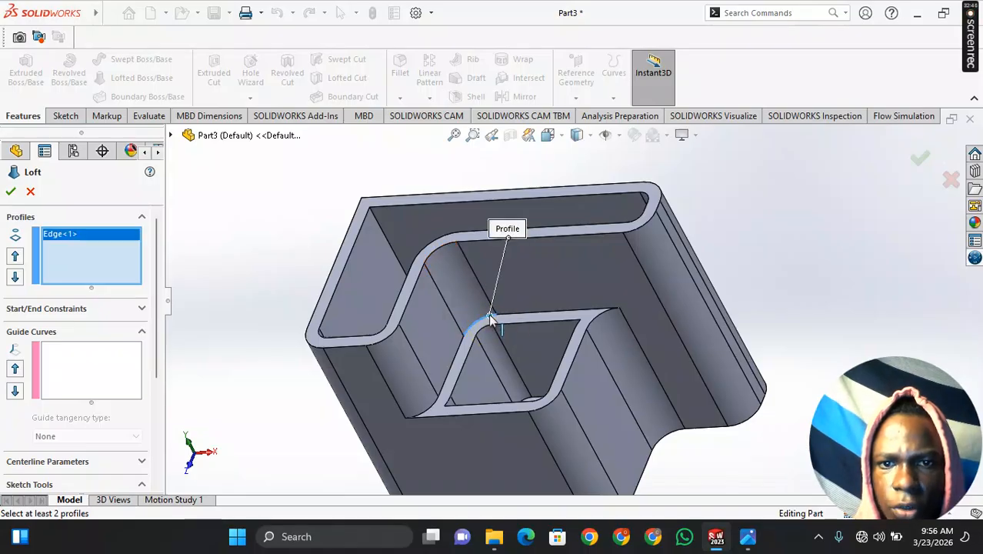
click(536, 321)
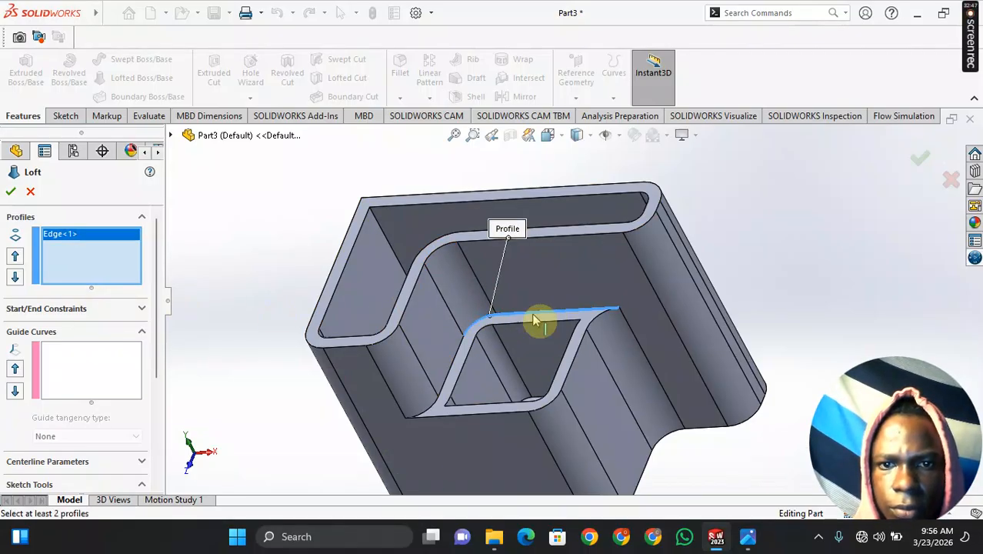
click(536, 322)
click(458, 350)
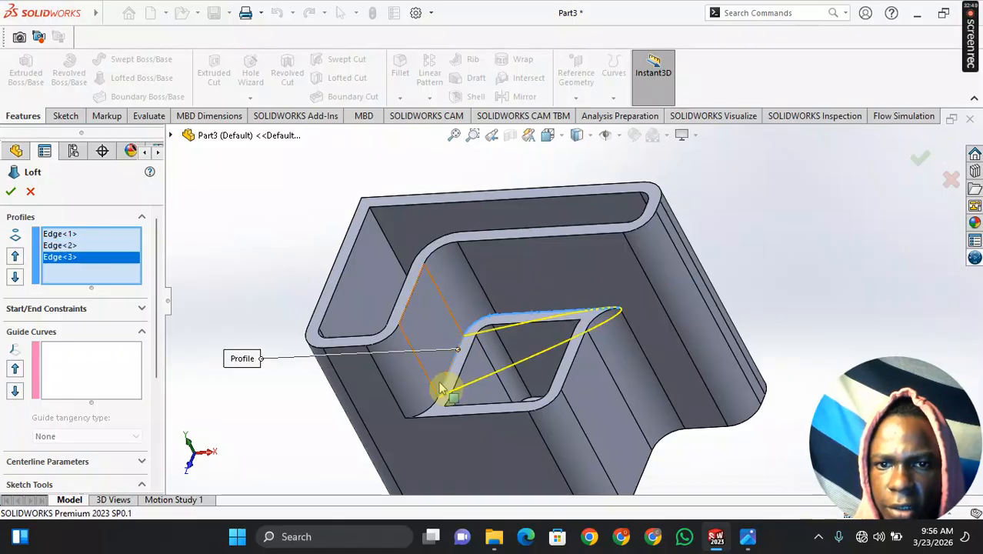
click(436, 410)
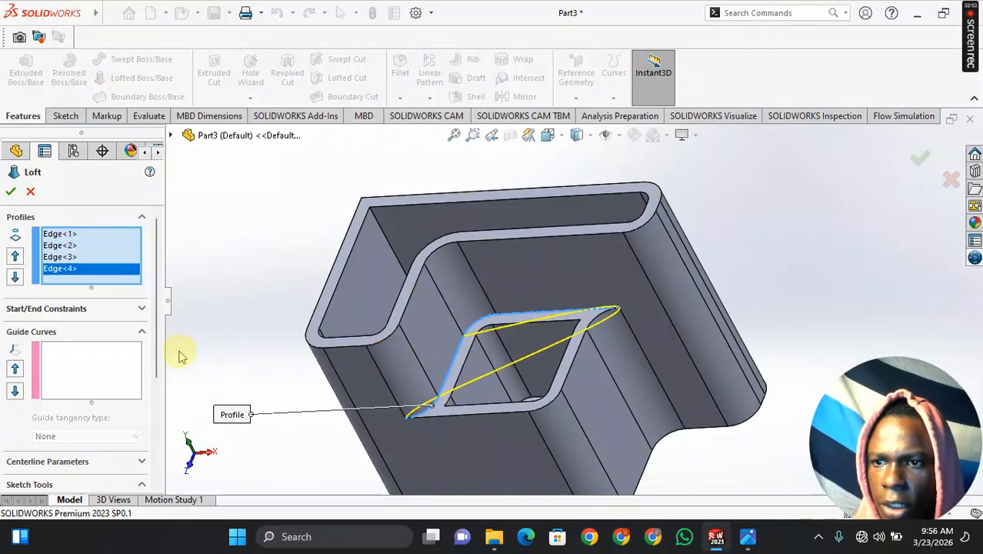
scroll(178, 355, down, 3)
scroll(159, 346, down, 5)
scroll(160, 342, up, 5)
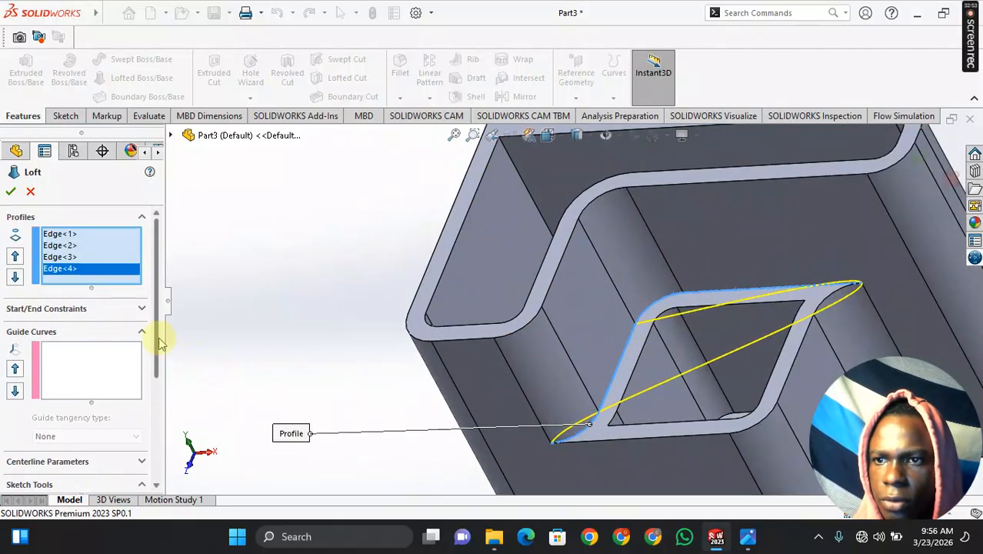
click(11, 192)
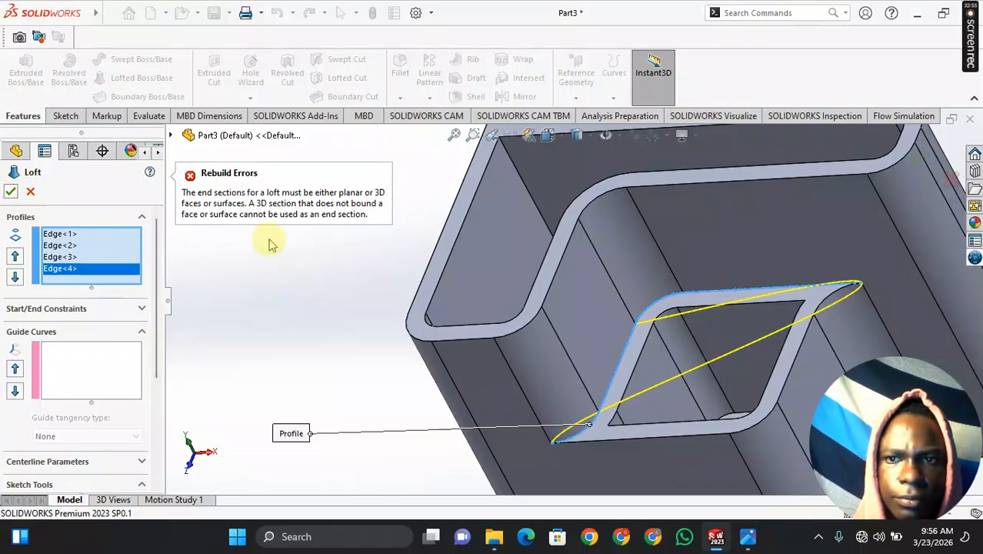
key(f)
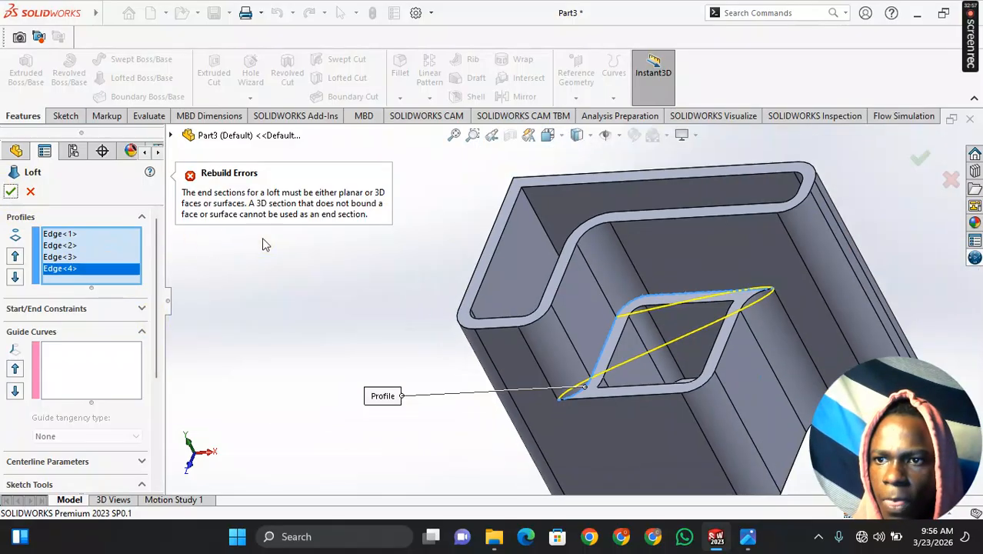
click(30, 192)
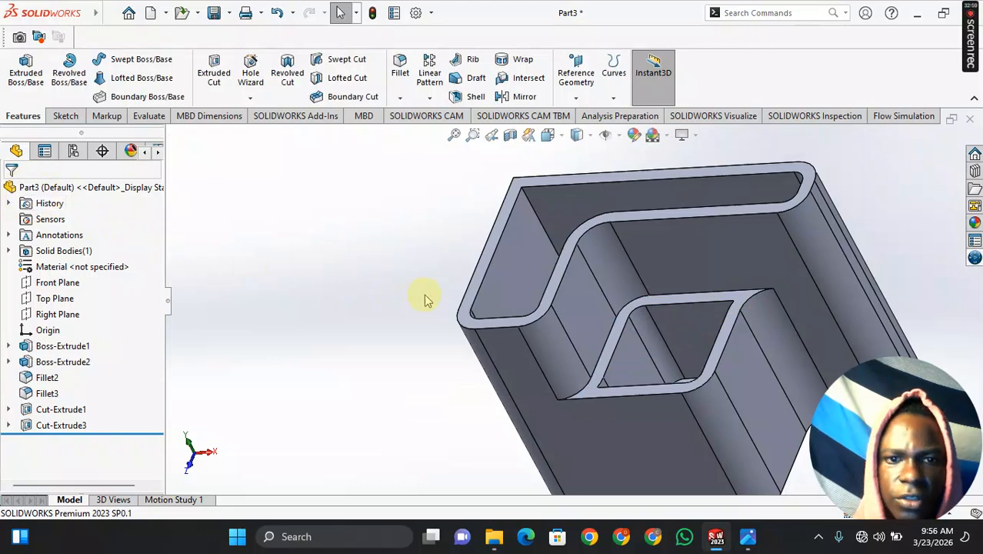
middle_drag(428, 300, 377, 336)
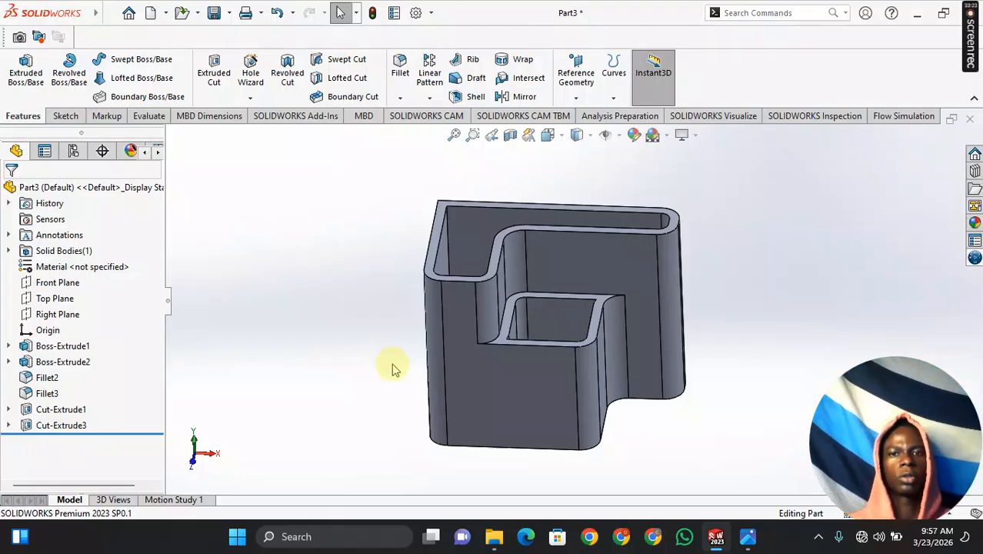
ctrl+middle_drag(380, 353, 348, 433)
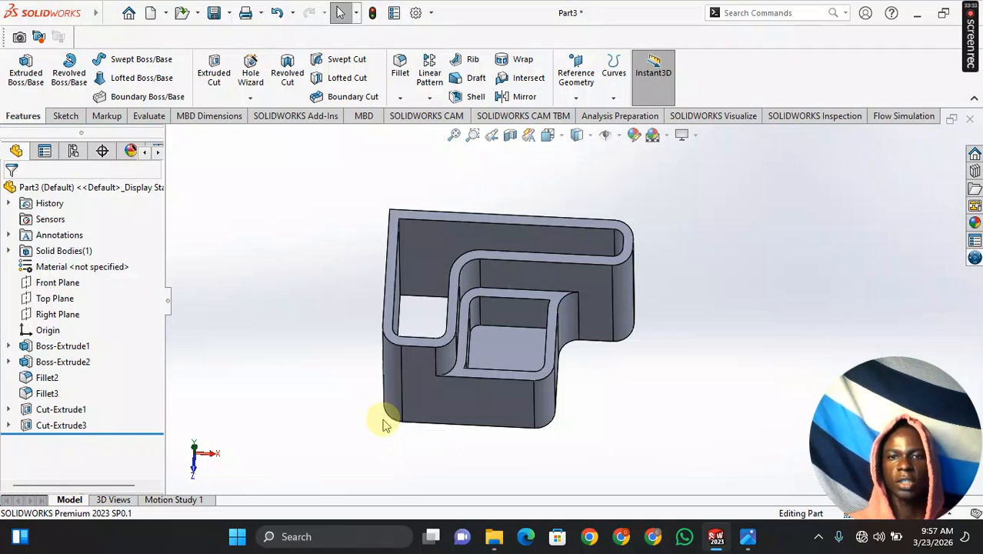
middle_drag(385, 417, 379, 378)
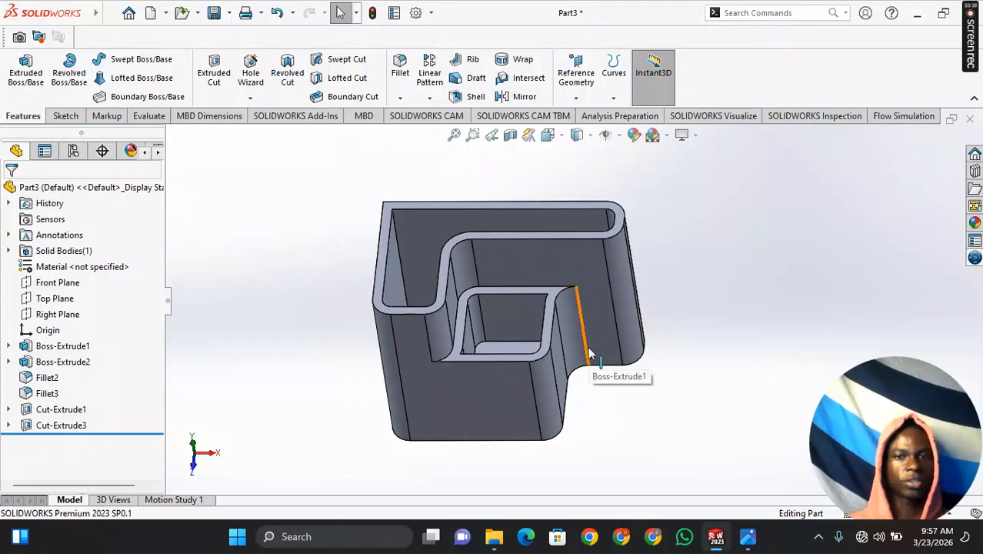
middle_drag(602, 399, 589, 362)
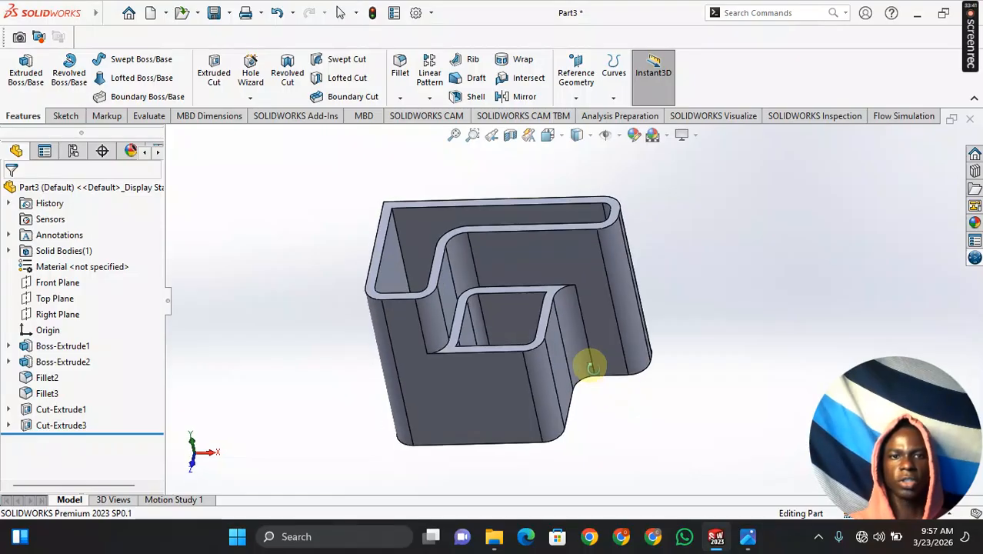
mouse_move(976, 43)
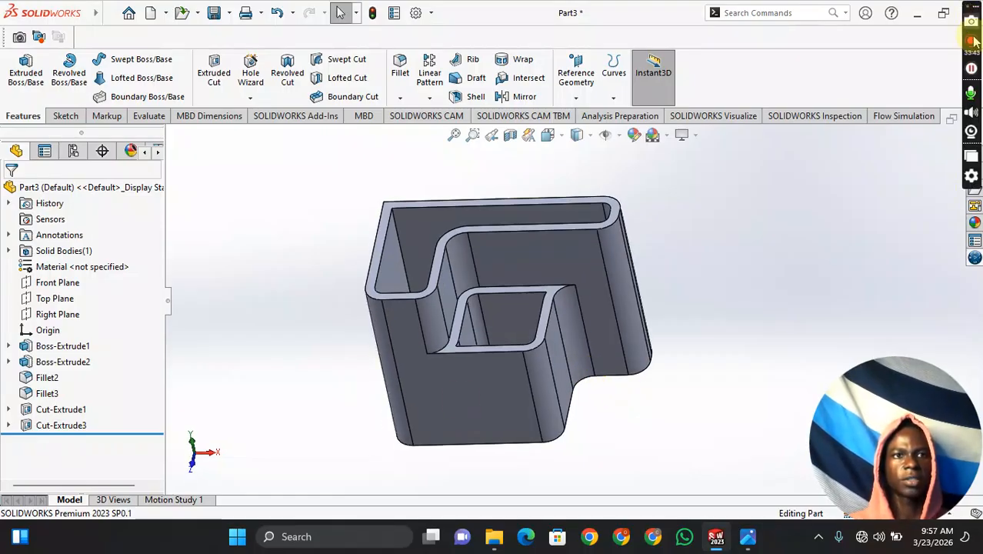